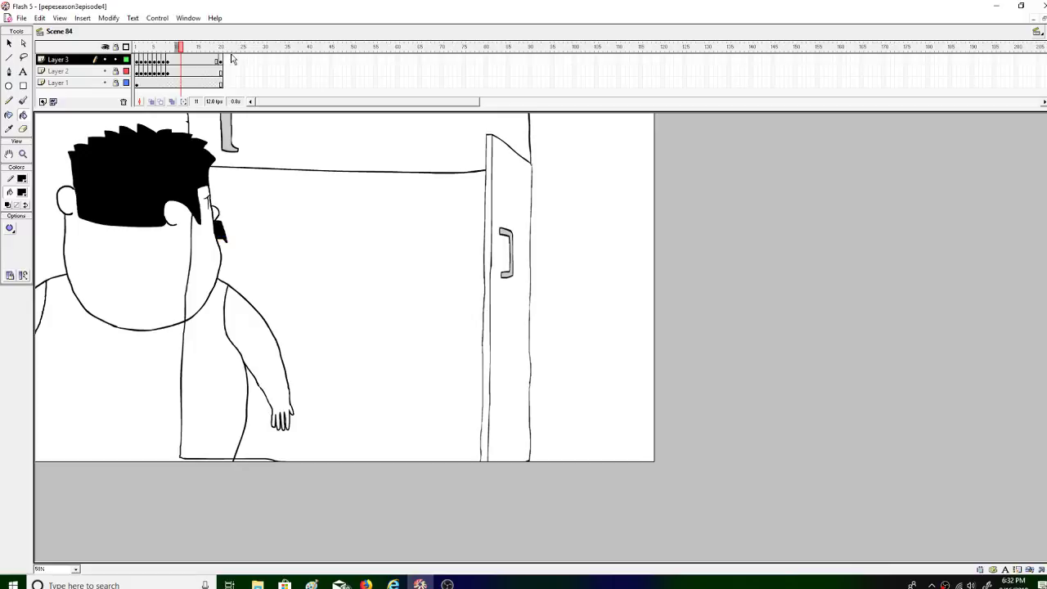
Step: Clear the extra keyframe at frame 20 of Layer 3
click(220, 59)
right_click(220, 60)
right_click(221, 60)
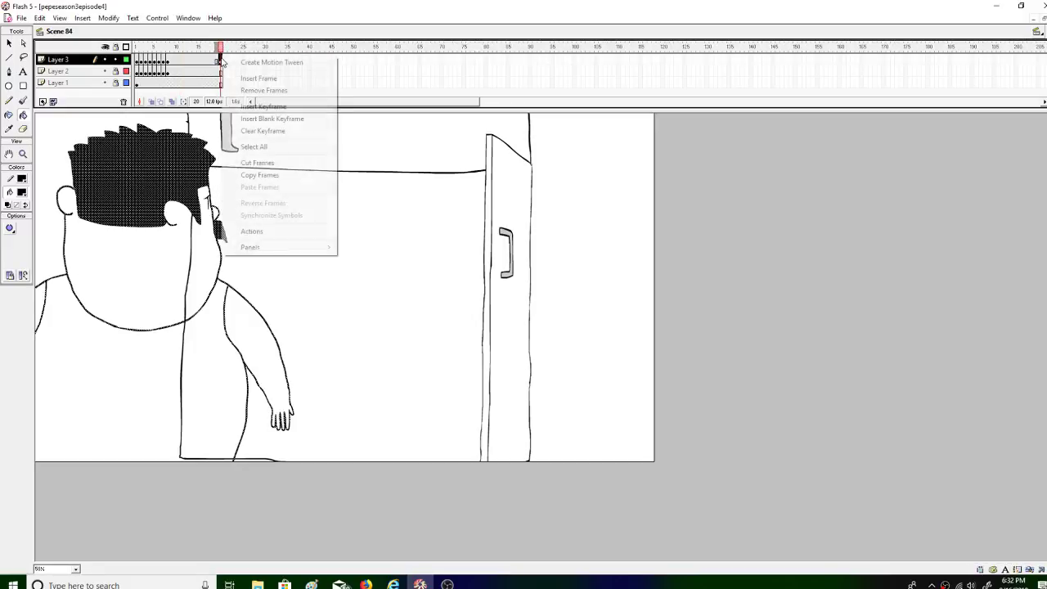
click(263, 90)
Step: Fill the character's hair in frame 1 with black, using the paint bucket set to close medium gaps
drag(219, 47, 125, 71)
click(136, 159)
key(ctrl+z)
click(11, 229)
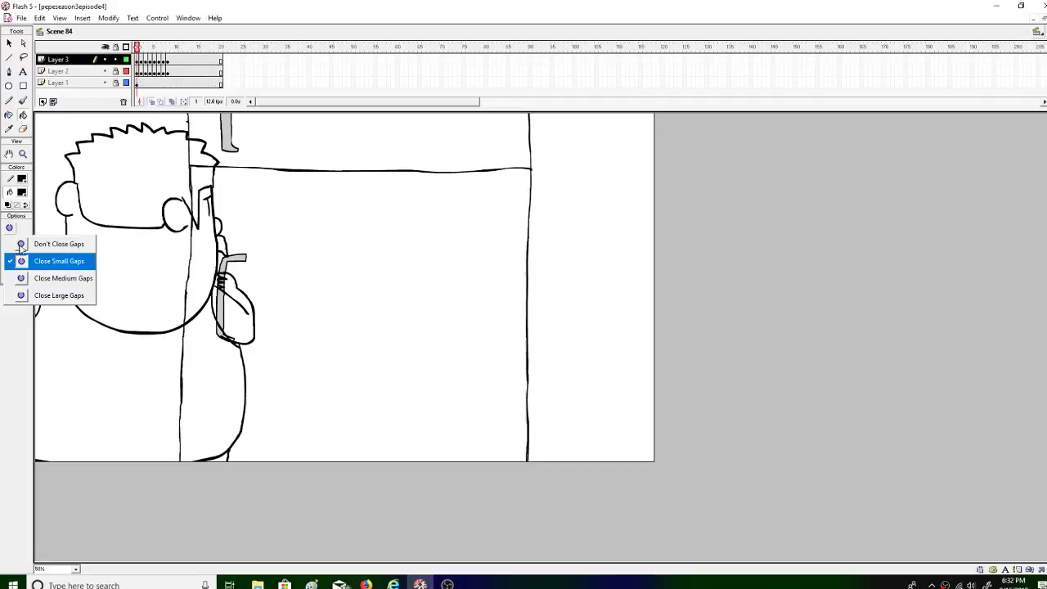
click(29, 276)
click(174, 180)
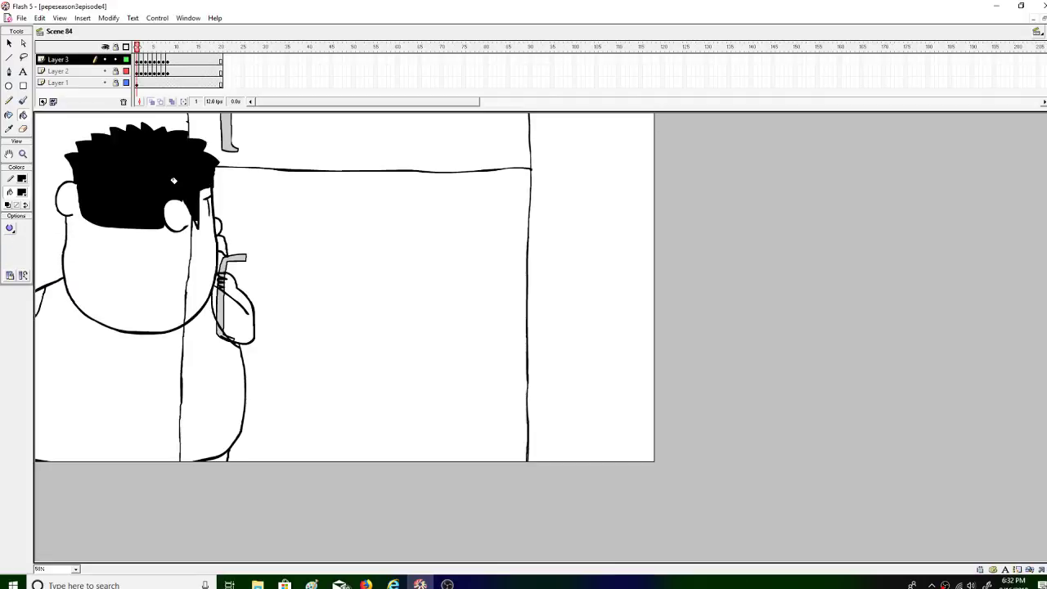
Step: Fill the moustache in frame 1 with black, with the paint bucket set to close large gaps
click(11, 229)
click(22, 295)
click(226, 242)
Step: Fill the hair and moustache with black in frames 2 and 3
click(142, 47)
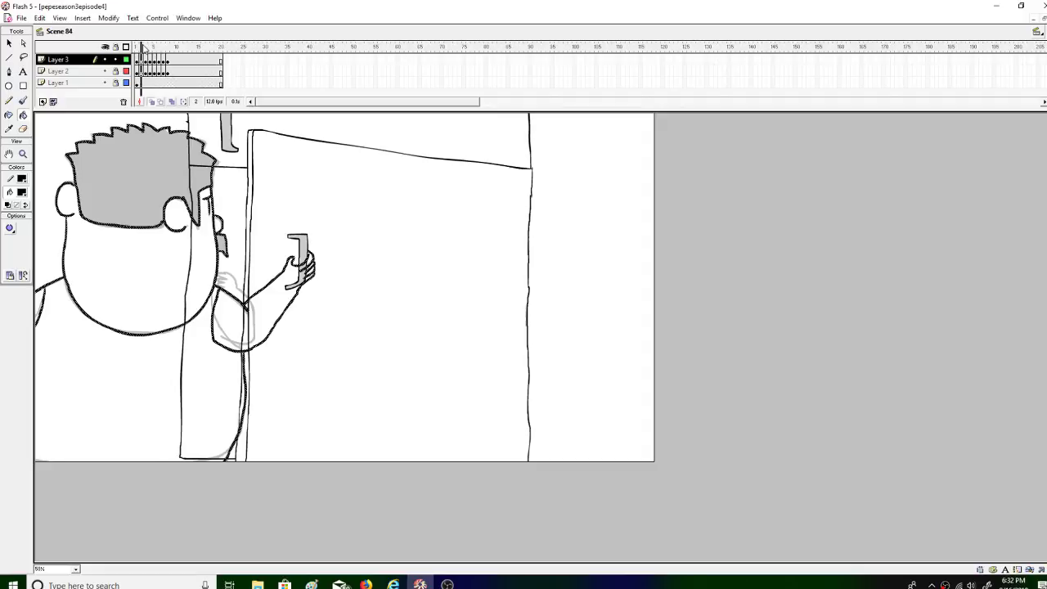
click(23, 45)
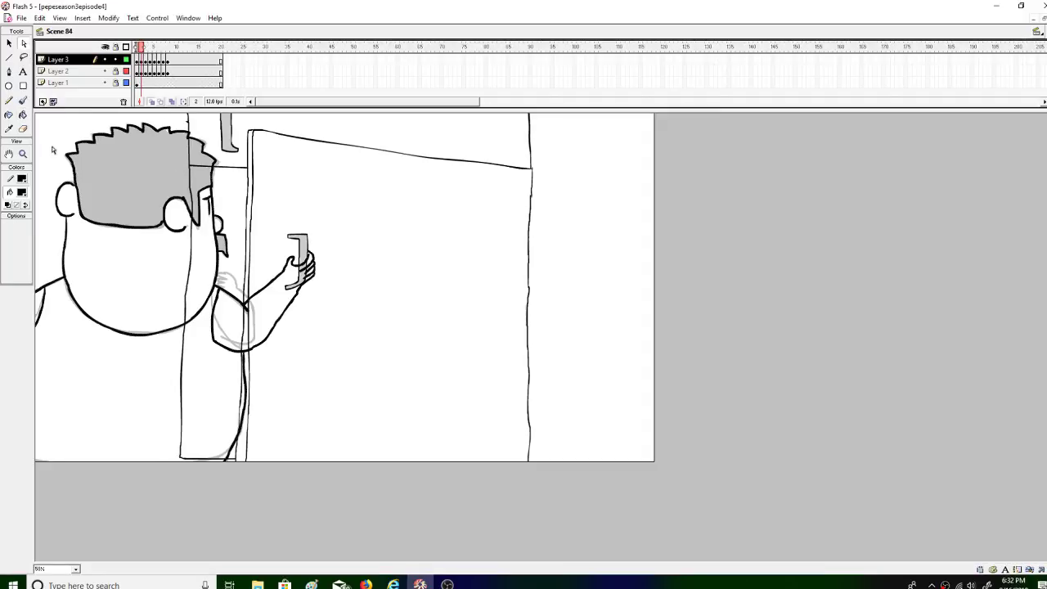
click(22, 115)
click(203, 203)
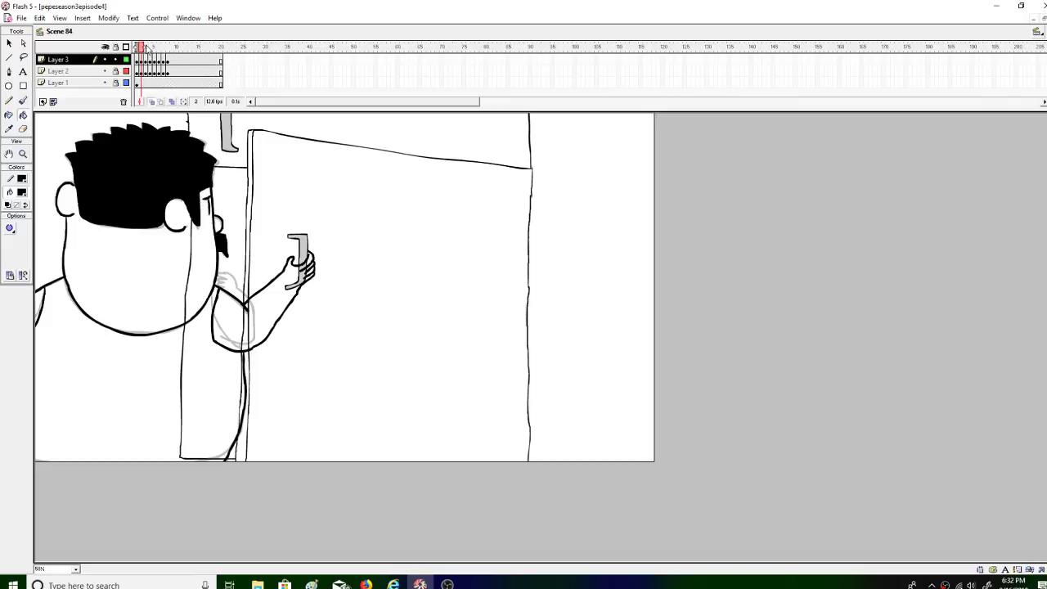
click(145, 47)
click(186, 188)
click(225, 244)
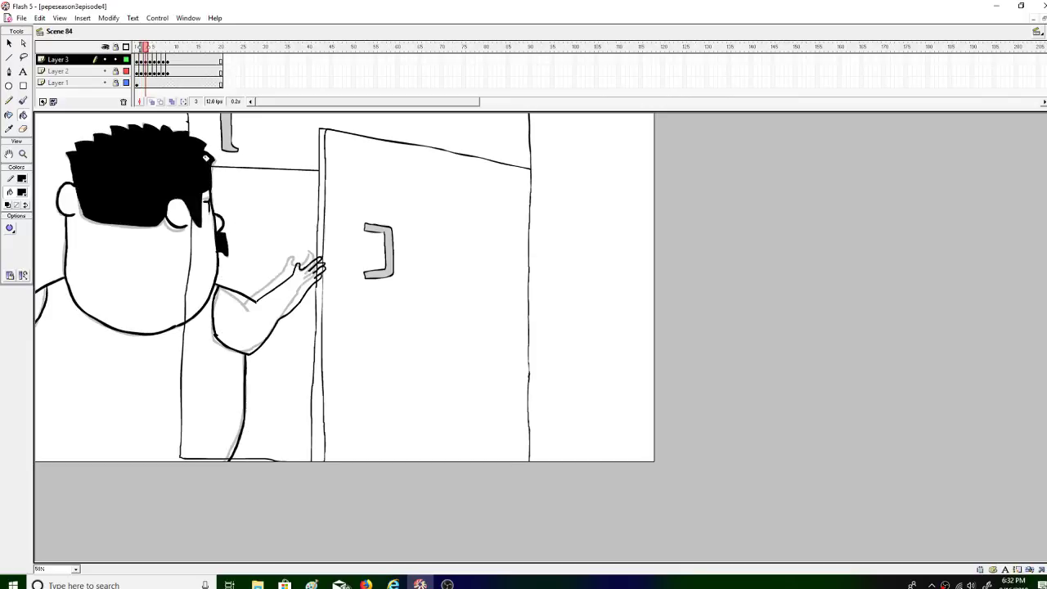
Step: Fill the hair and moustache with black in frames 4 and 5
click(149, 48)
click(199, 184)
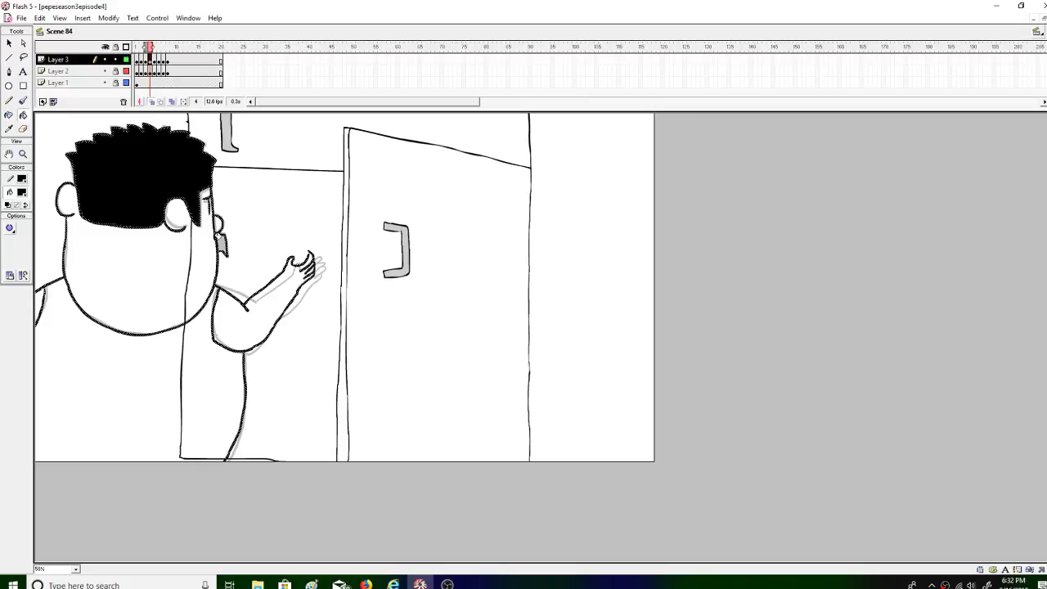
click(223, 242)
click(154, 47)
click(174, 166)
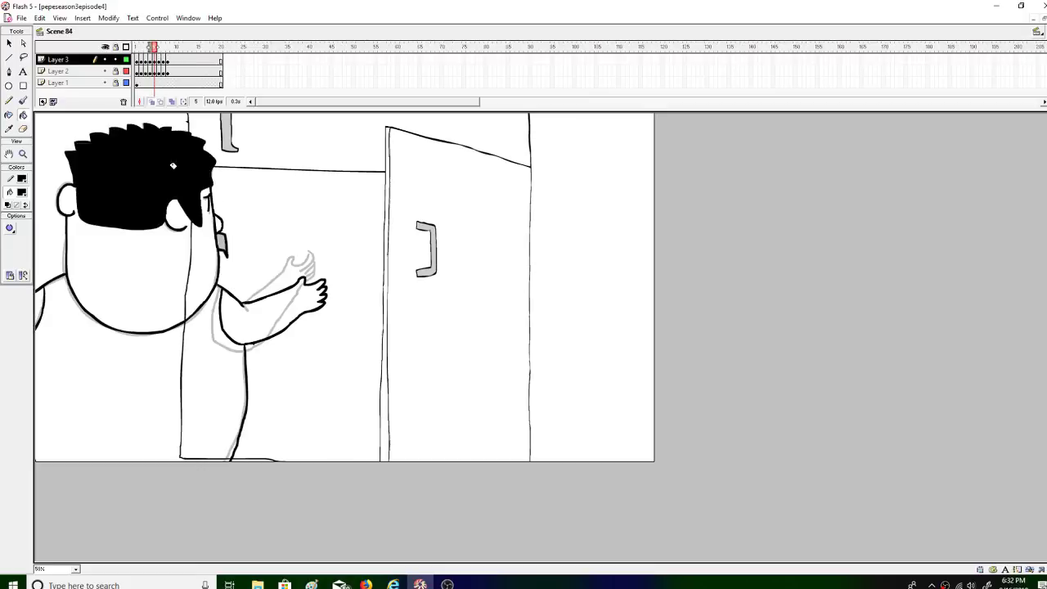
click(225, 242)
Step: Fill the hair and moustache with black in frames 6 and 7, and play back the animation
click(158, 47)
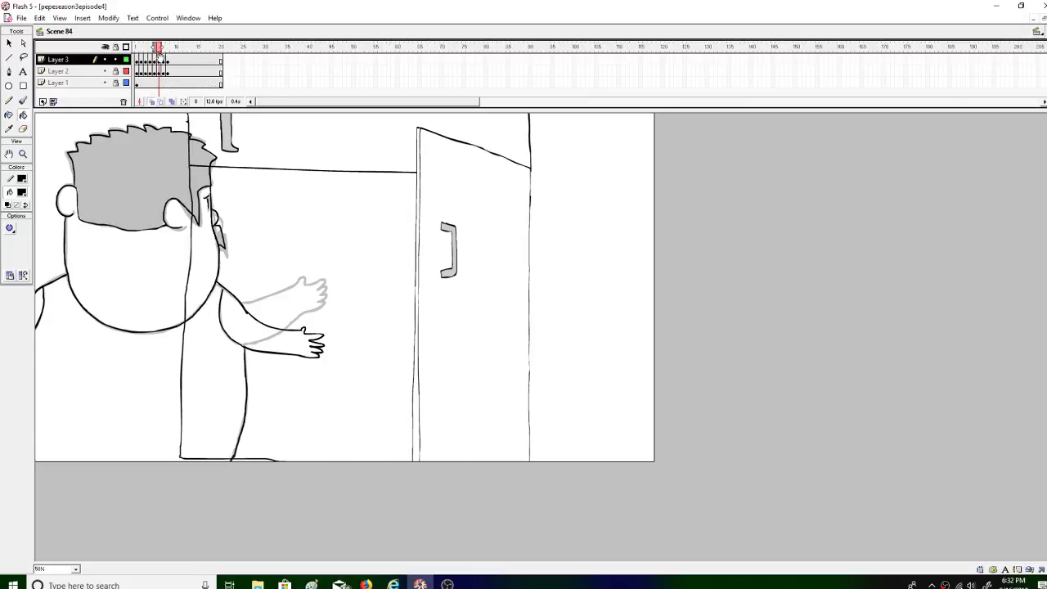
click(174, 153)
click(222, 239)
click(162, 48)
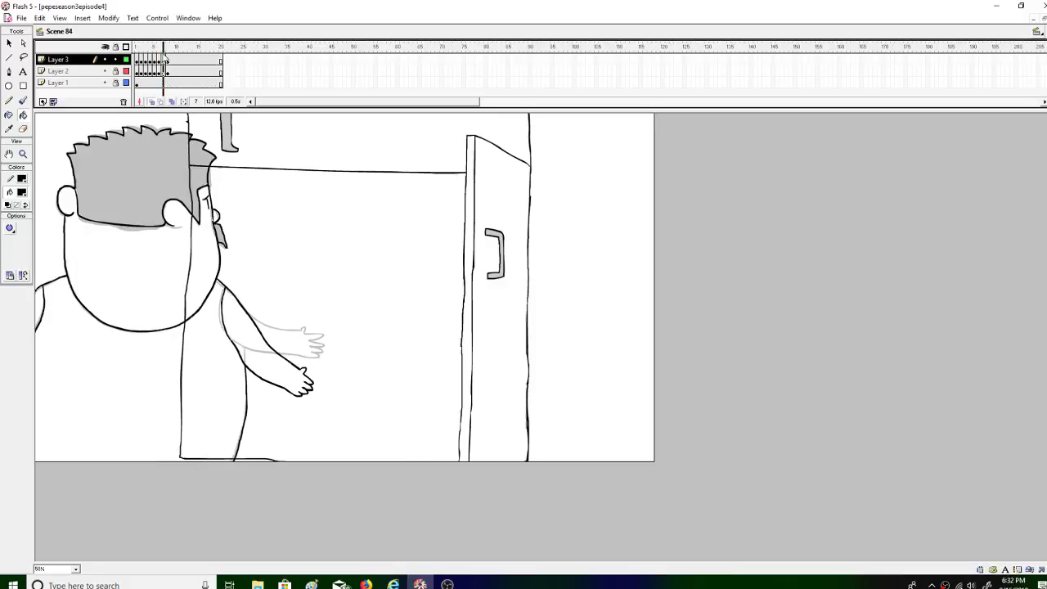
click(201, 192)
click(219, 235)
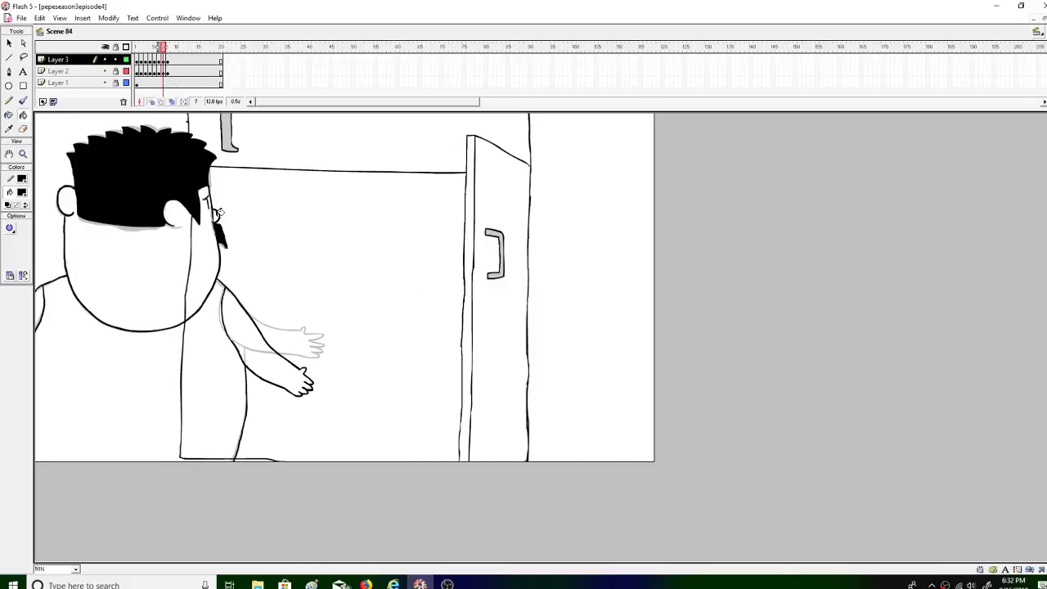
key(Return)
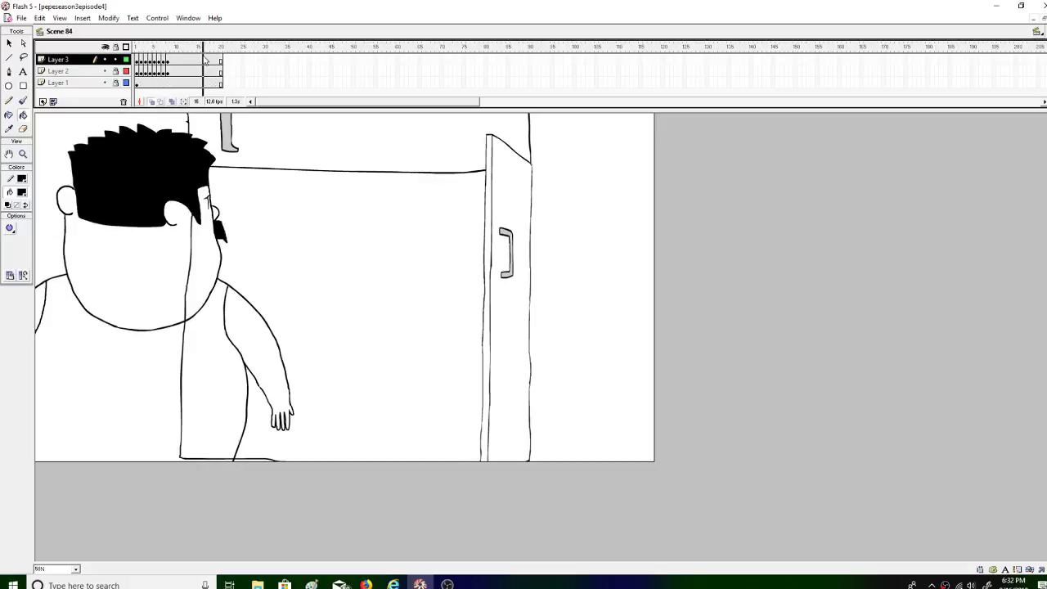
Step: Fill the head, ears, arms and torso in frame 1 with orange #FF6633
click(22, 192)
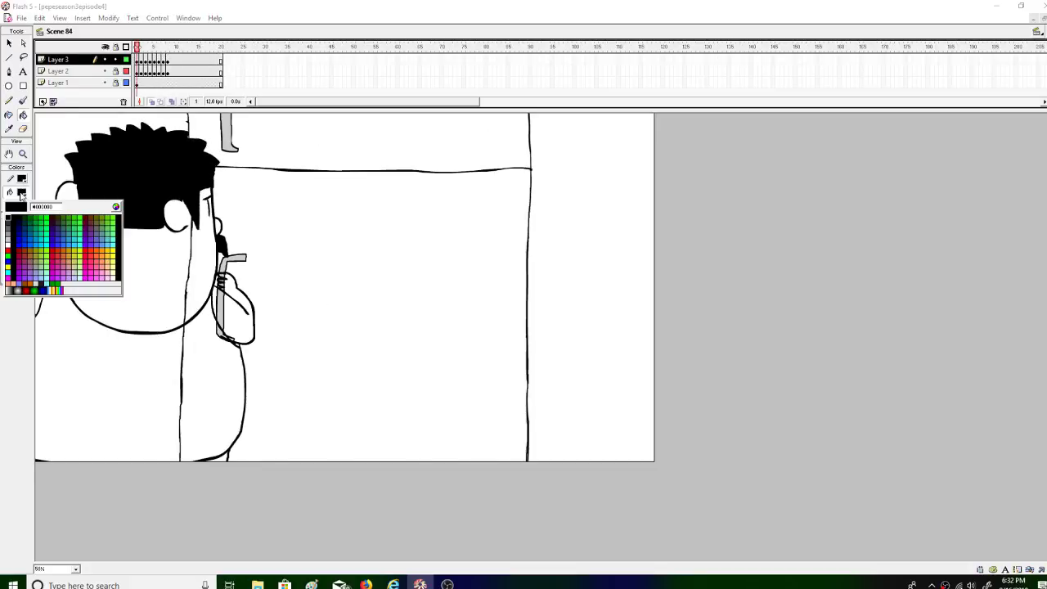
click(98, 256)
click(180, 245)
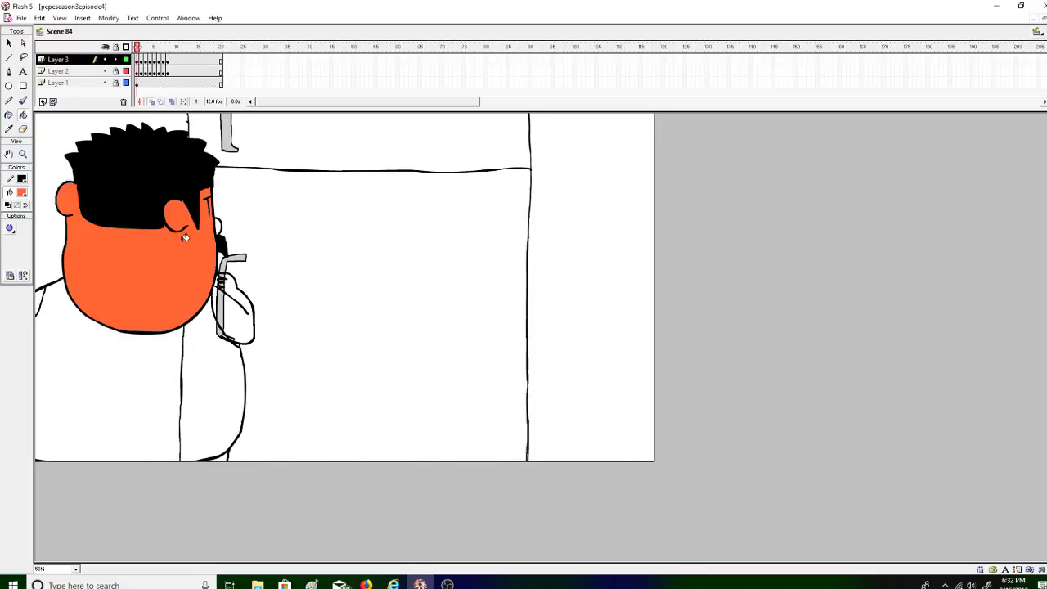
click(242, 315)
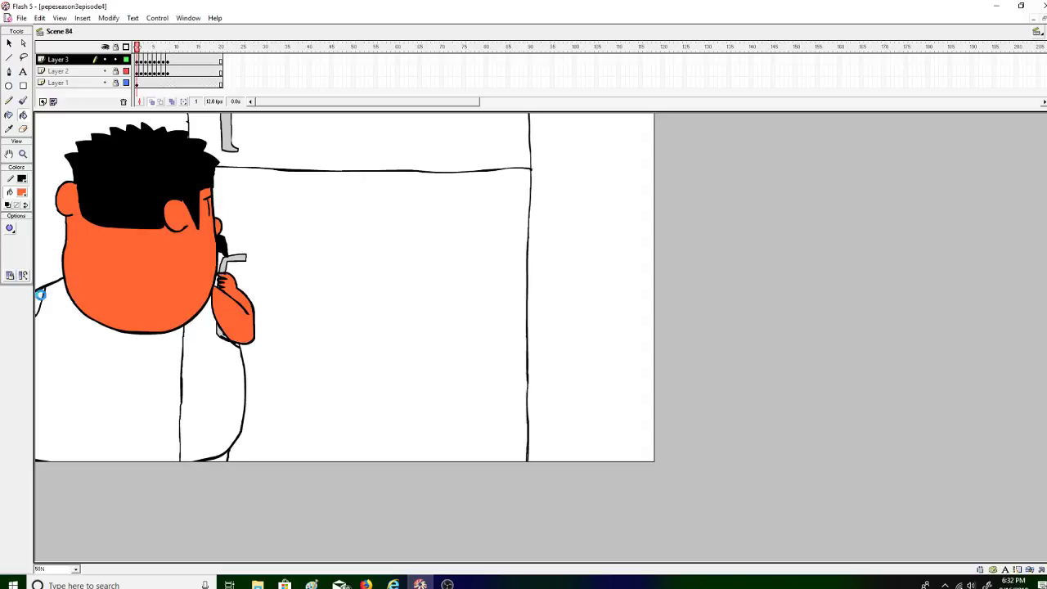
click(49, 301)
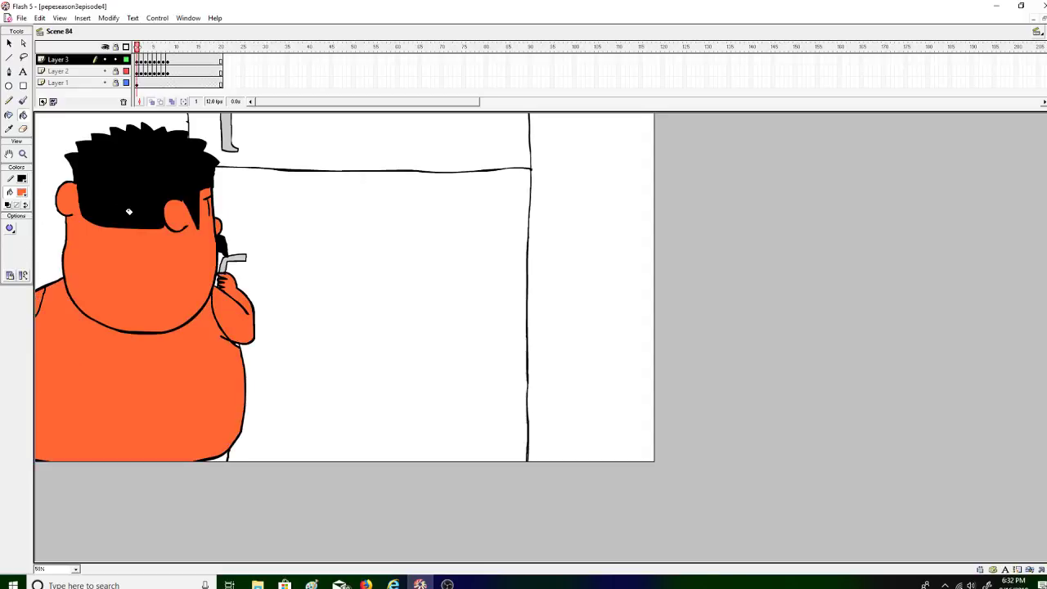
Step: Refill the shirt in frame 1 with white
click(22, 192)
click(11, 252)
click(173, 311)
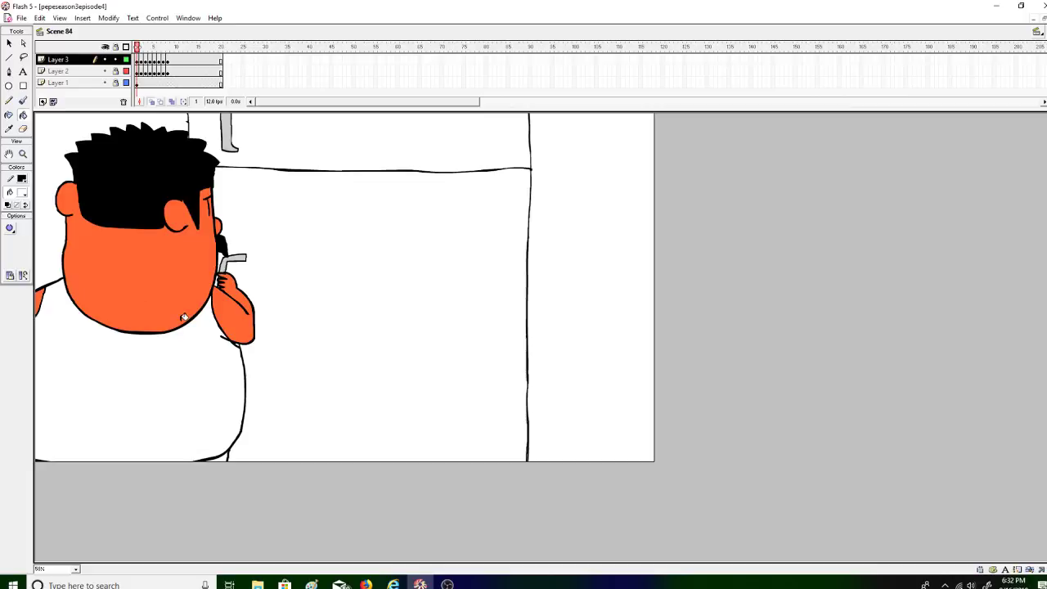
Step: Touch up the lower edge of the raised arm's elbow in frame 1 with orange and white brush strokes
click(23, 100)
click(22, 192)
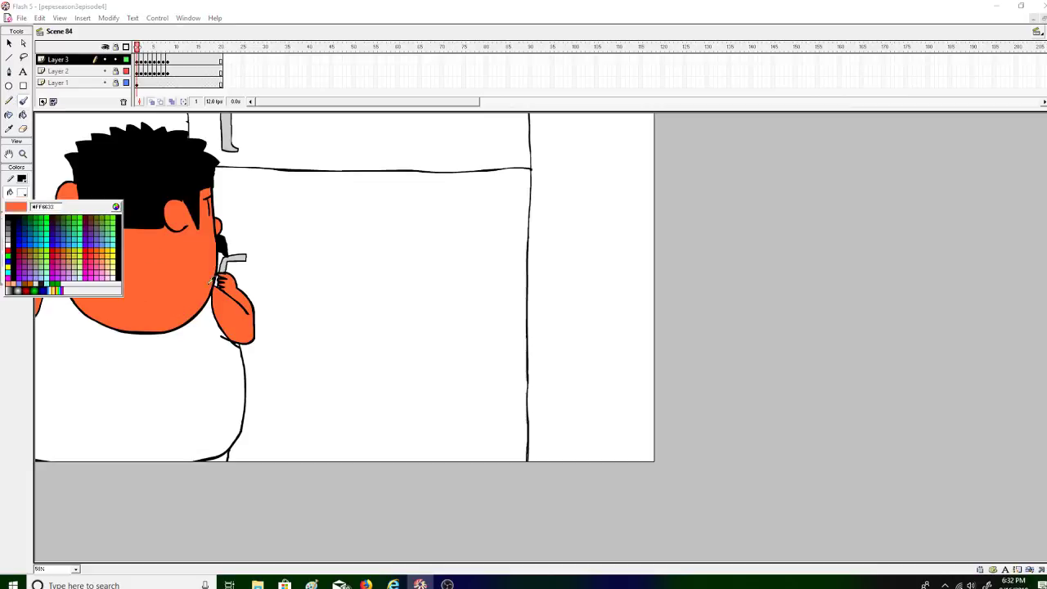
click(189, 295)
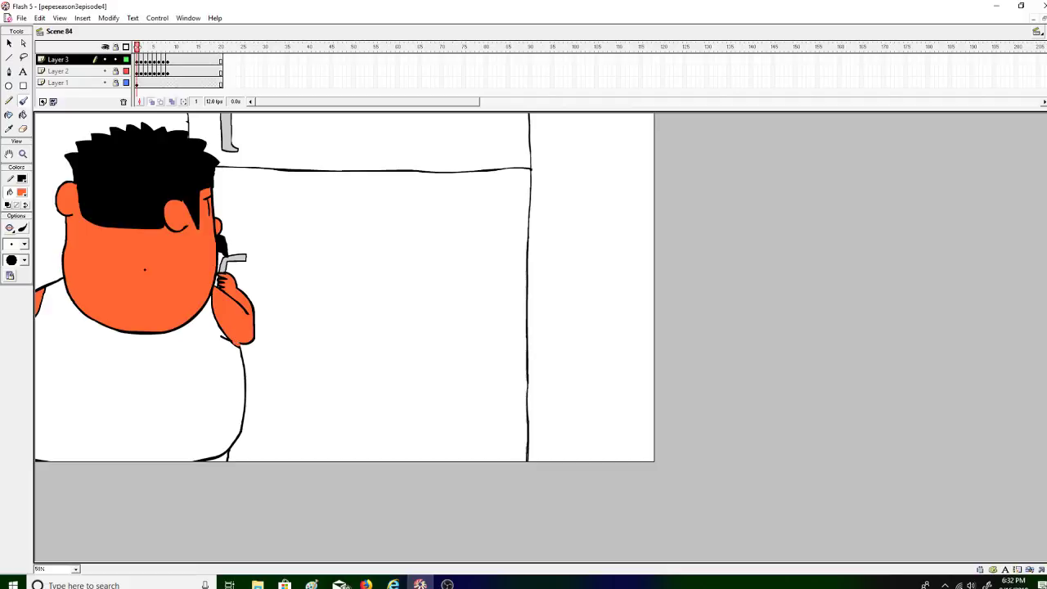
click(20, 192)
click(135, 351)
Step: Fill the visible bit of trousers below the shirt in frame 1 with dark green
click(23, 114)
click(21, 192)
click(35, 214)
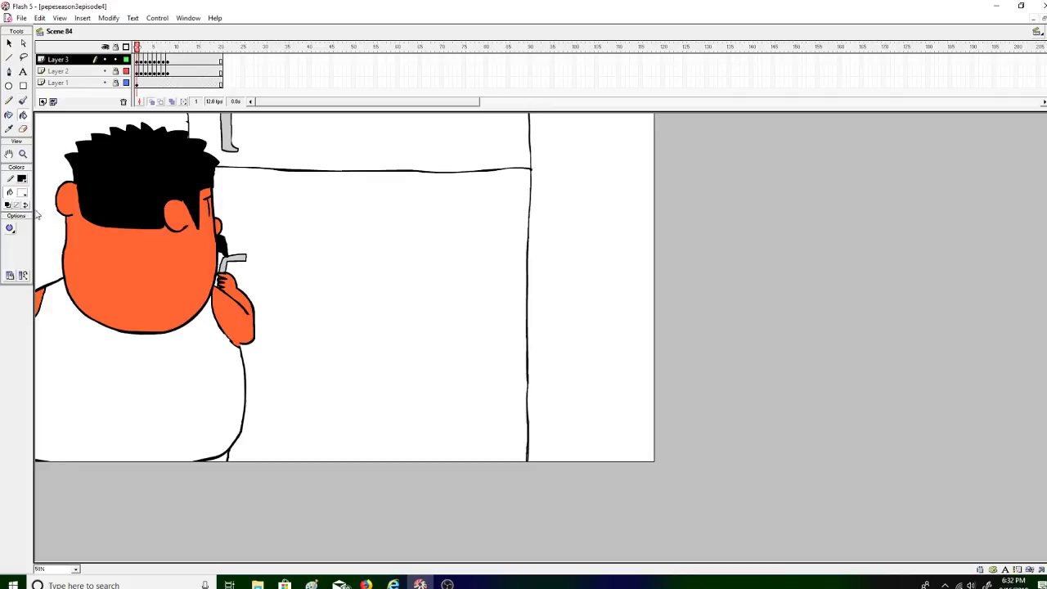
click(21, 192)
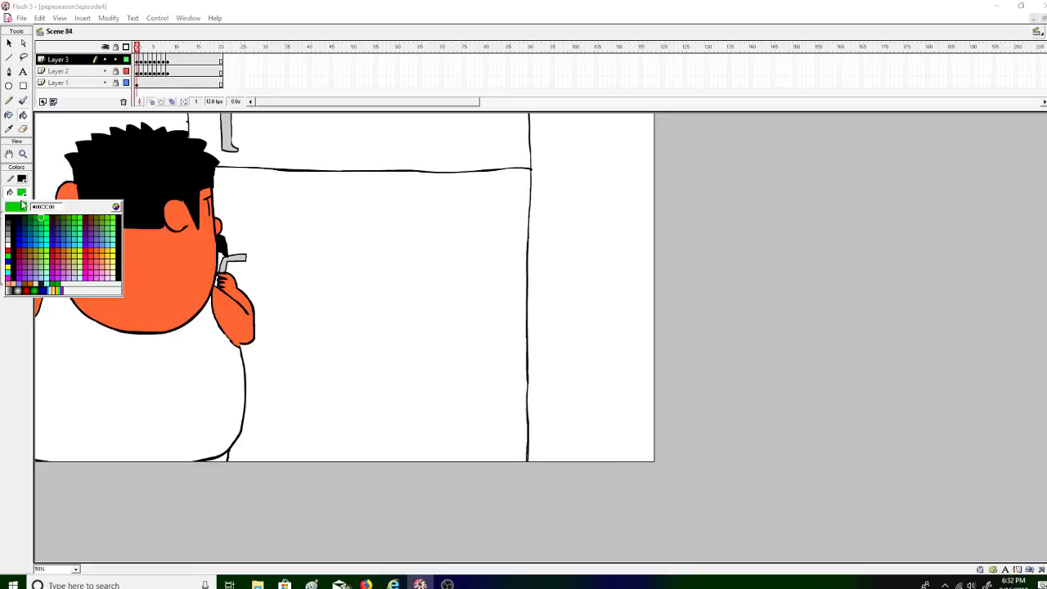
click(54, 284)
click(227, 455)
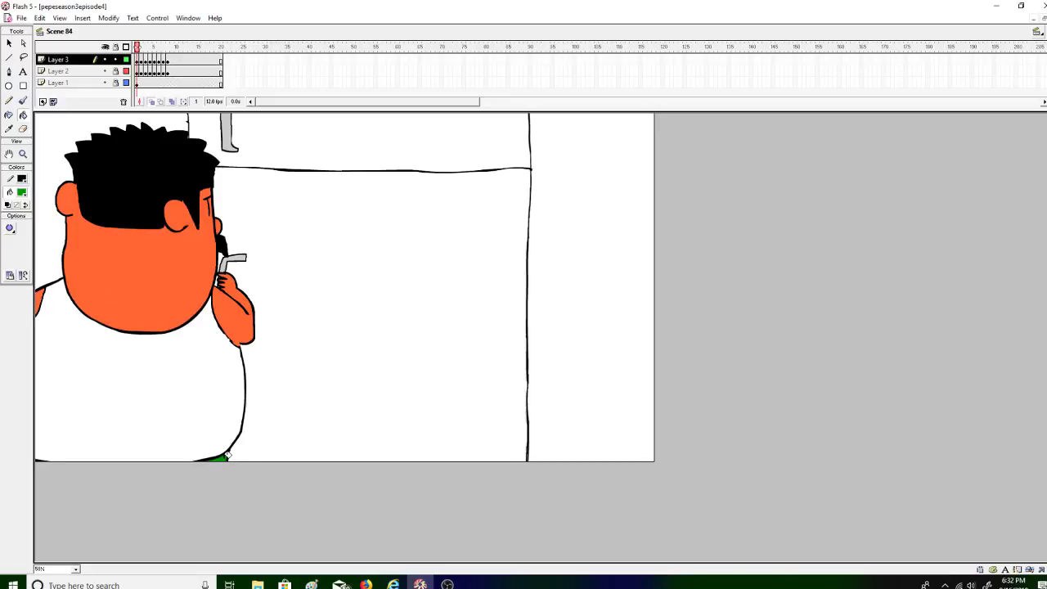
Step: Fill the shirt in frame 2 with white
click(145, 47)
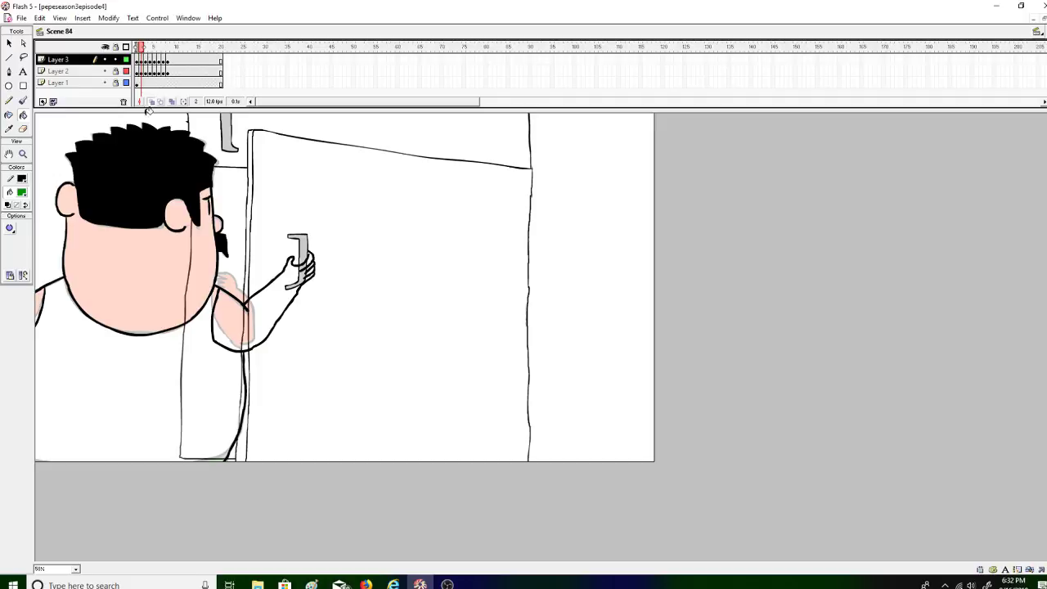
click(21, 192)
click(9, 244)
Step: Fill the head and the outstretched arm in frame 2 with orange #FF6633, closing small gaps for the arm
click(23, 193)
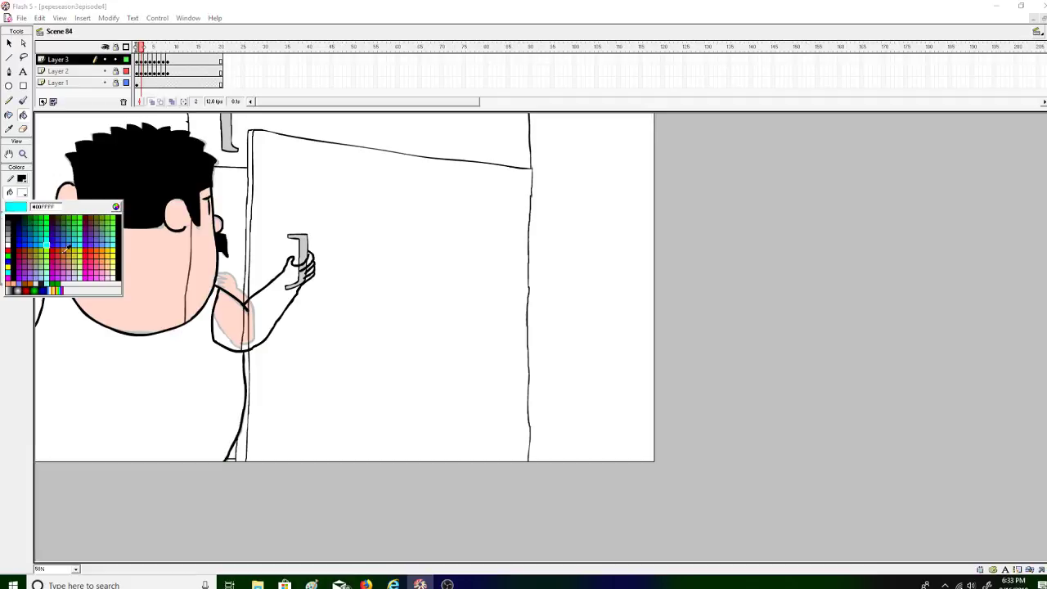
click(101, 252)
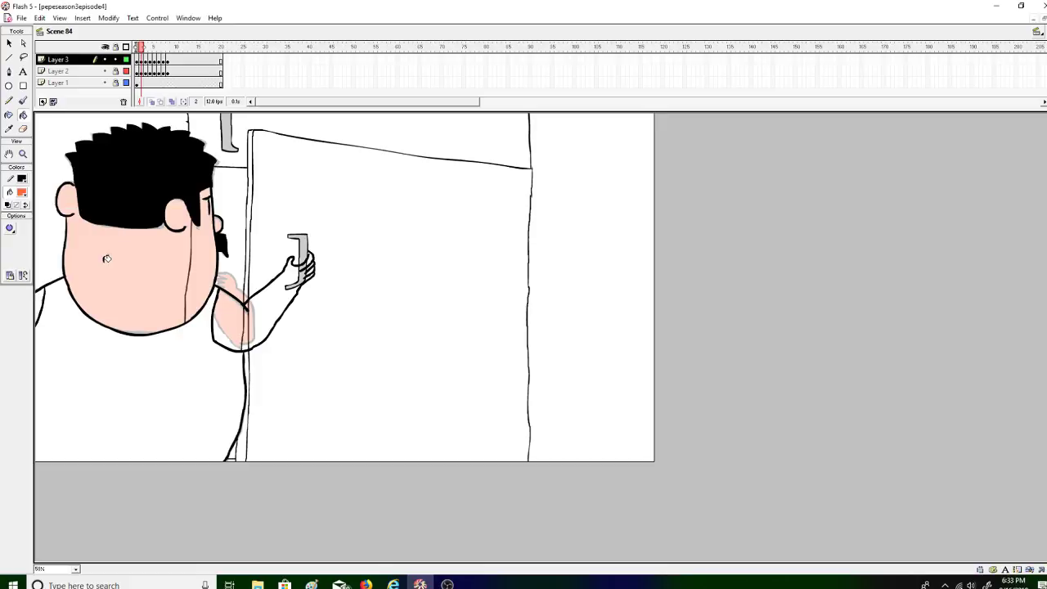
click(111, 256)
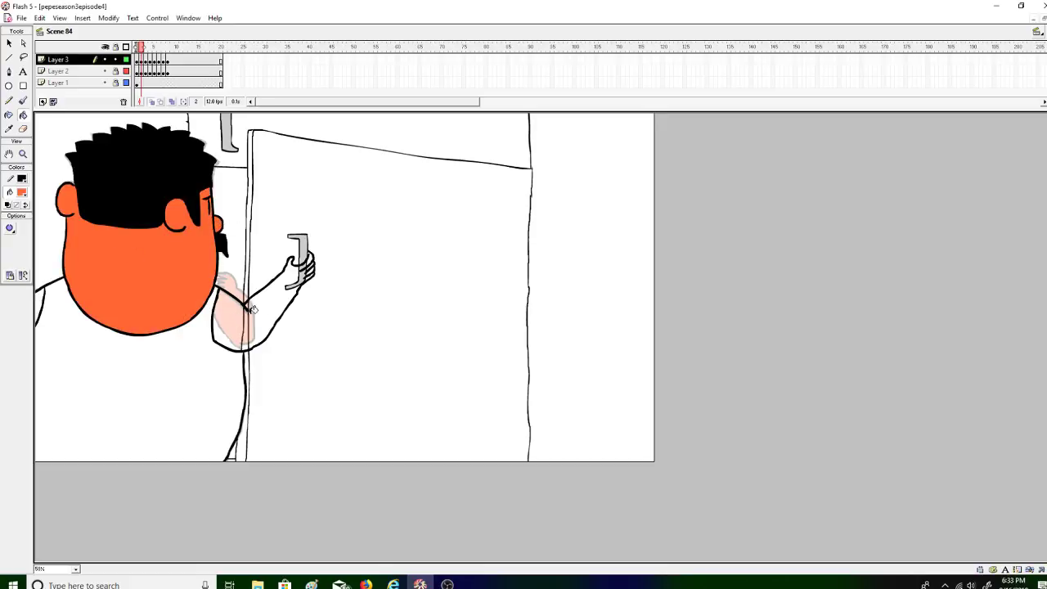
click(12, 231)
click(32, 262)
click(268, 320)
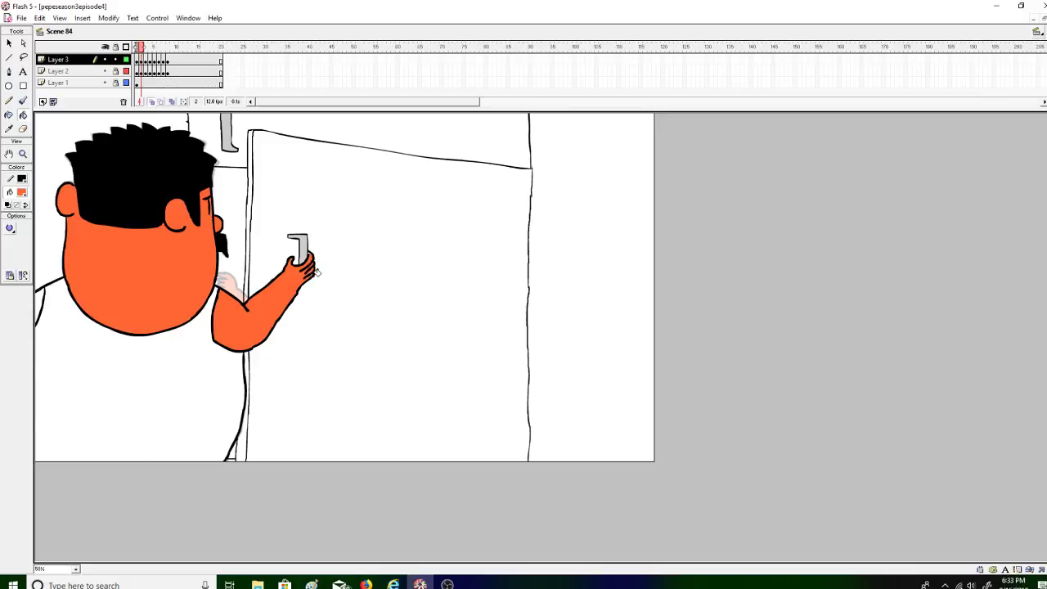
Step: Close the gap beside the index fingertip in frame 2 with an orange brush stroke and fill the remaining white spot orange
click(23, 152)
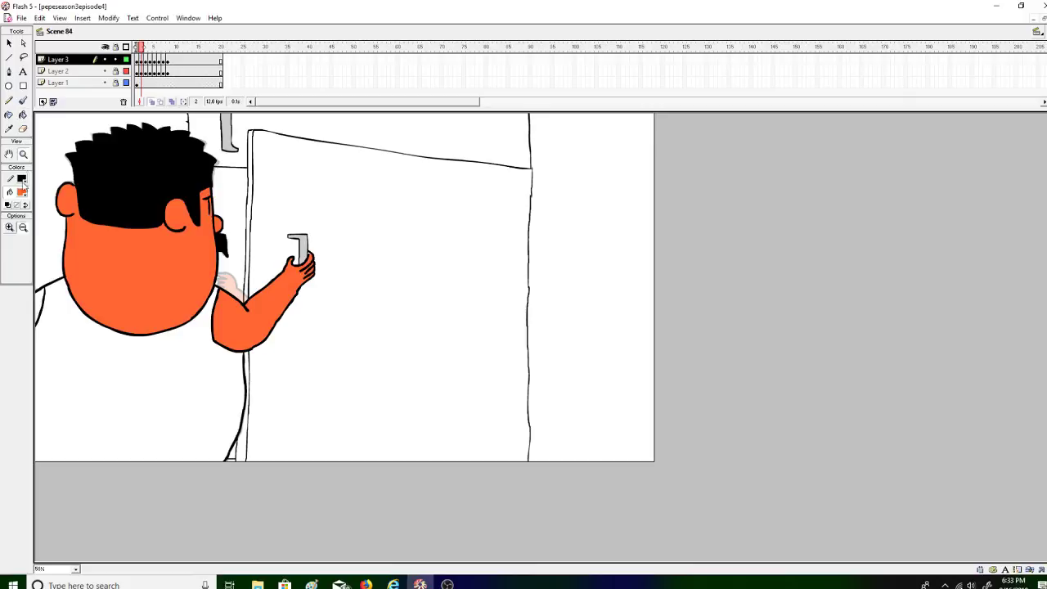
click(360, 274)
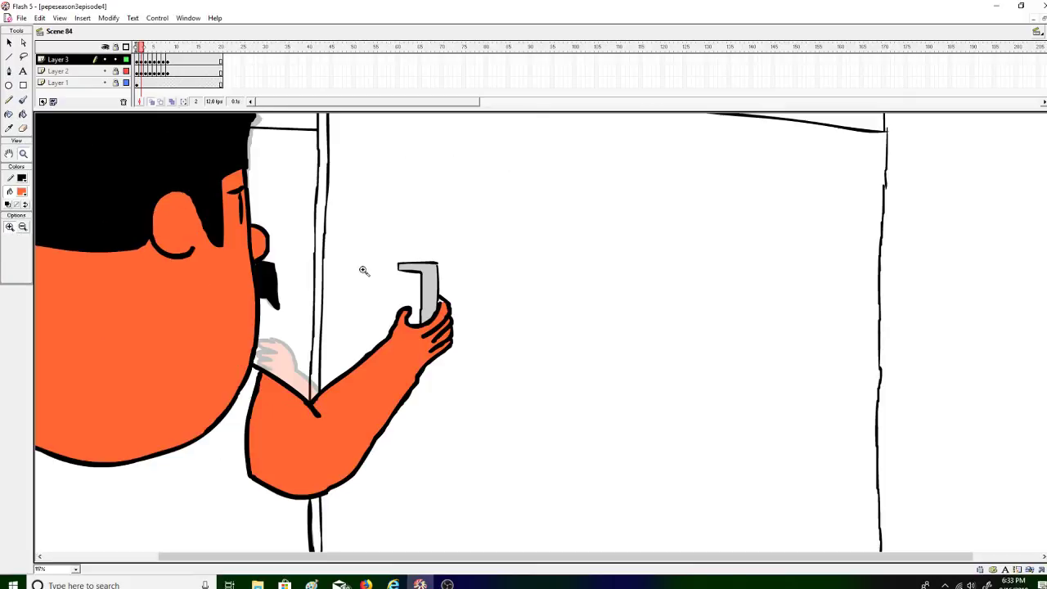
click(449, 301)
click(556, 337)
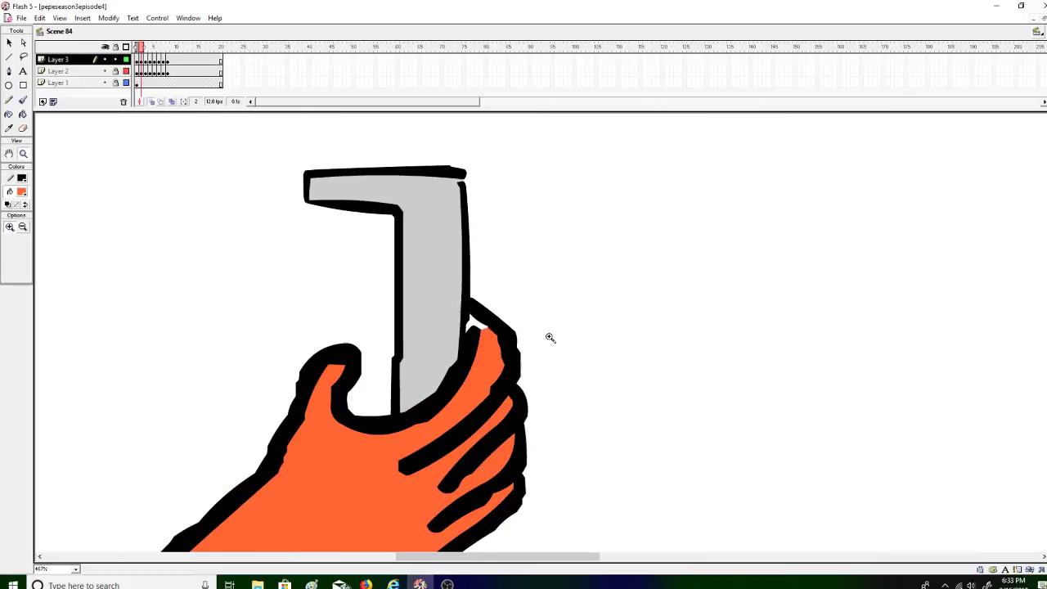
click(23, 100)
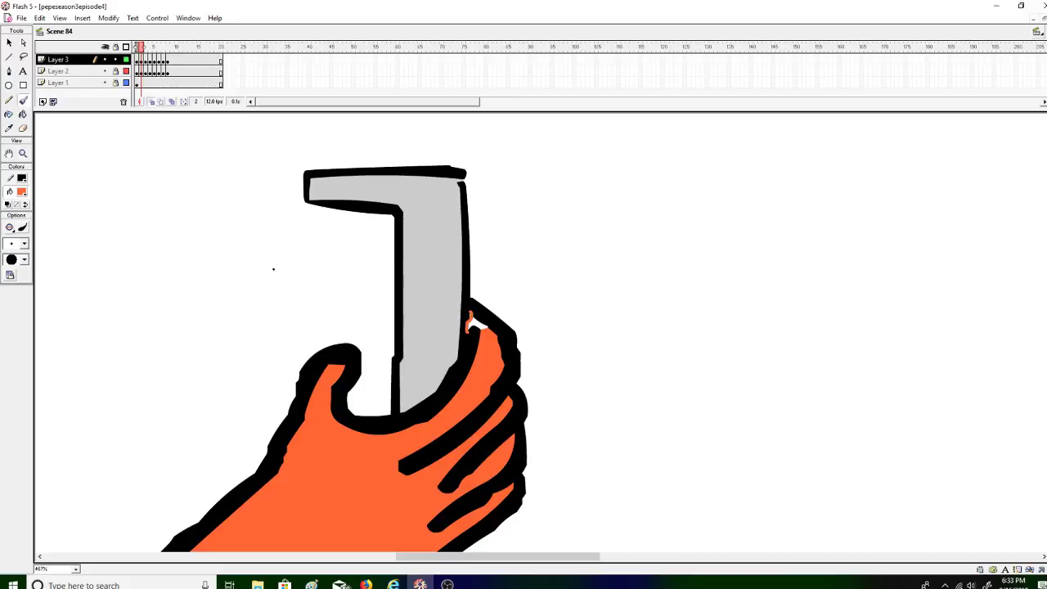
click(23, 114)
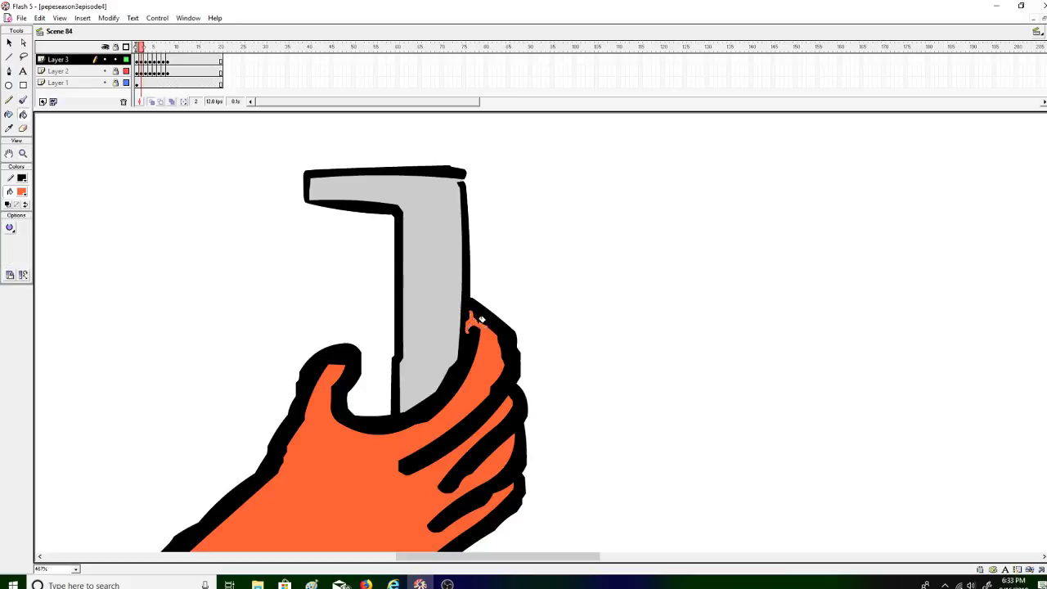
click(23, 153)
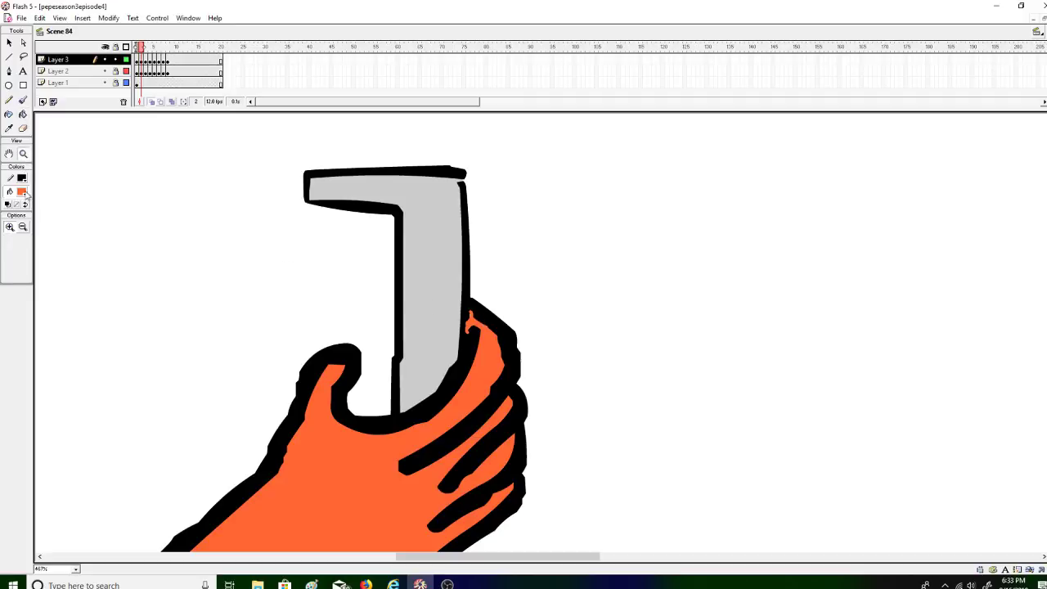
click(23, 227)
click(84, 283)
click(205, 376)
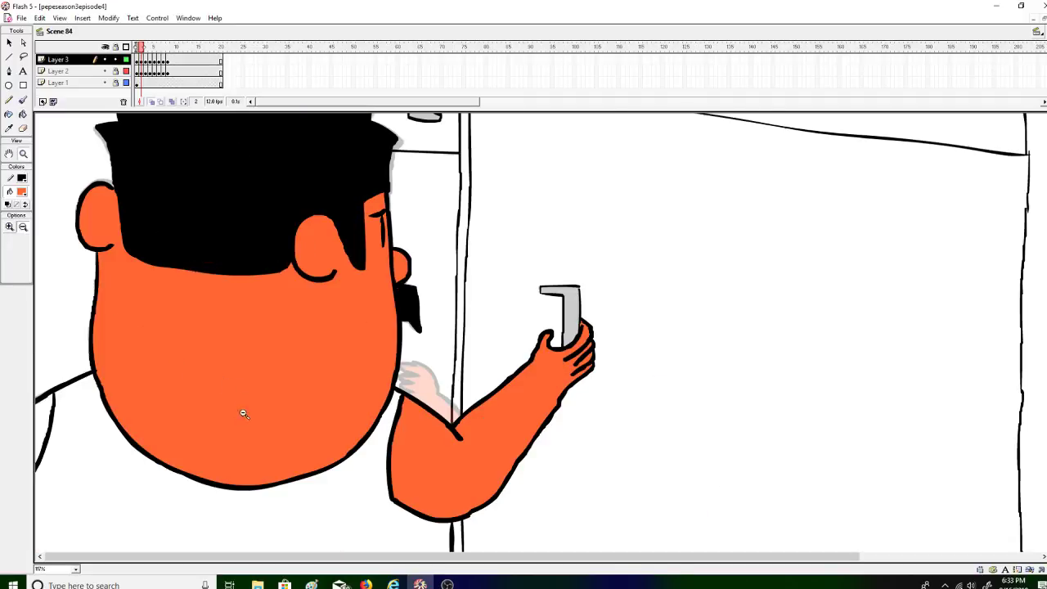
Step: Try to fill the visible piece of the other arm at the canvas edge in frame 2 with orange, closing large gaps
click(232, 427)
click(21, 133)
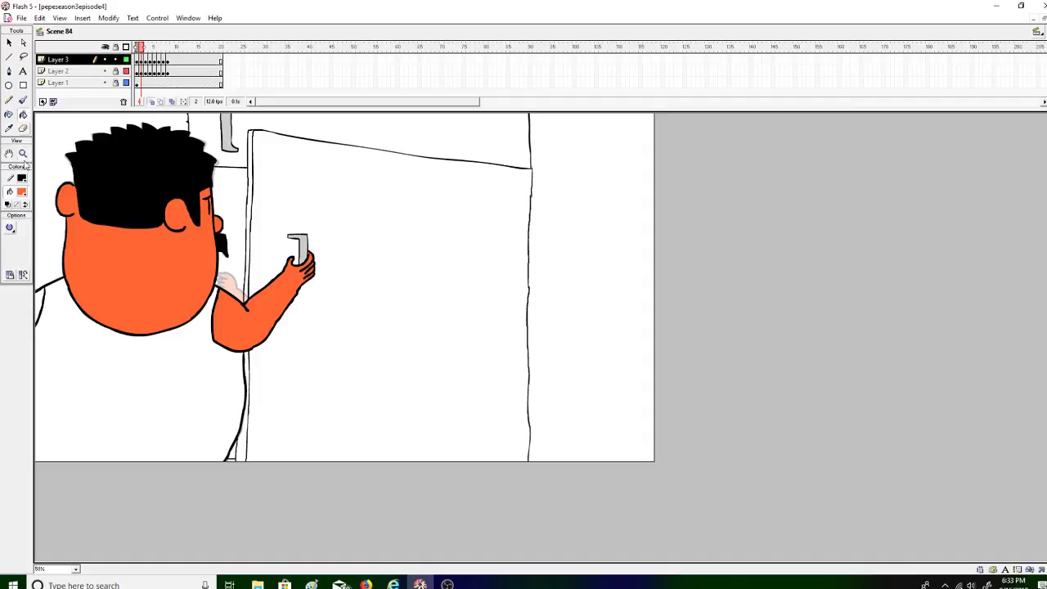
click(45, 289)
key(ctrl+z)
click(11, 231)
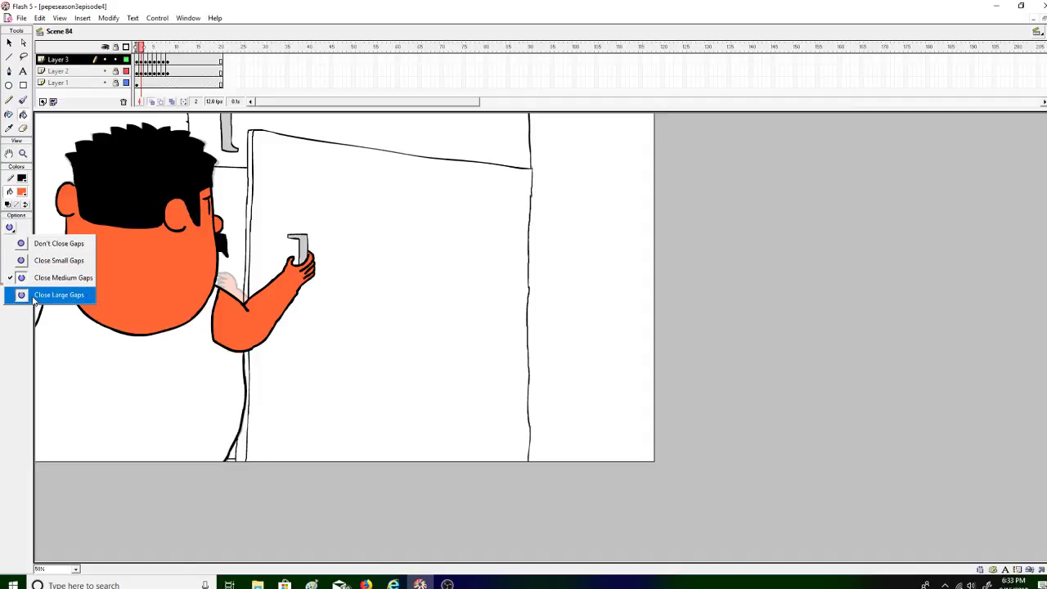
click(49, 294)
click(139, 393)
key(ctrl+z)
Step: Close the gap in the other arm at the canvas edge in frame 2 with an orange brush stroke and fill that arm orange
click(23, 116)
key(b)
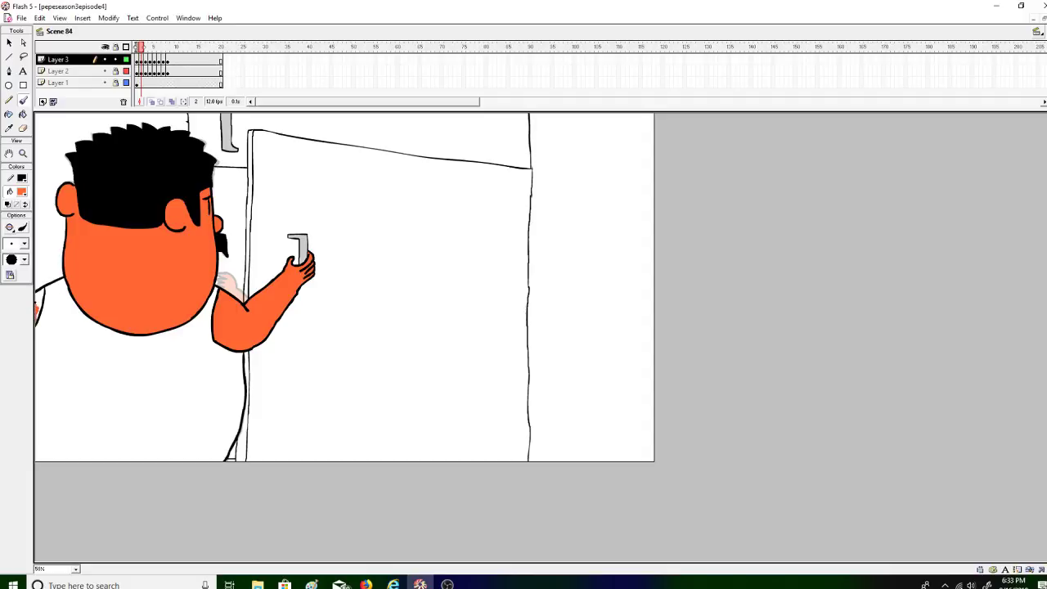
click(23, 115)
click(11, 231)
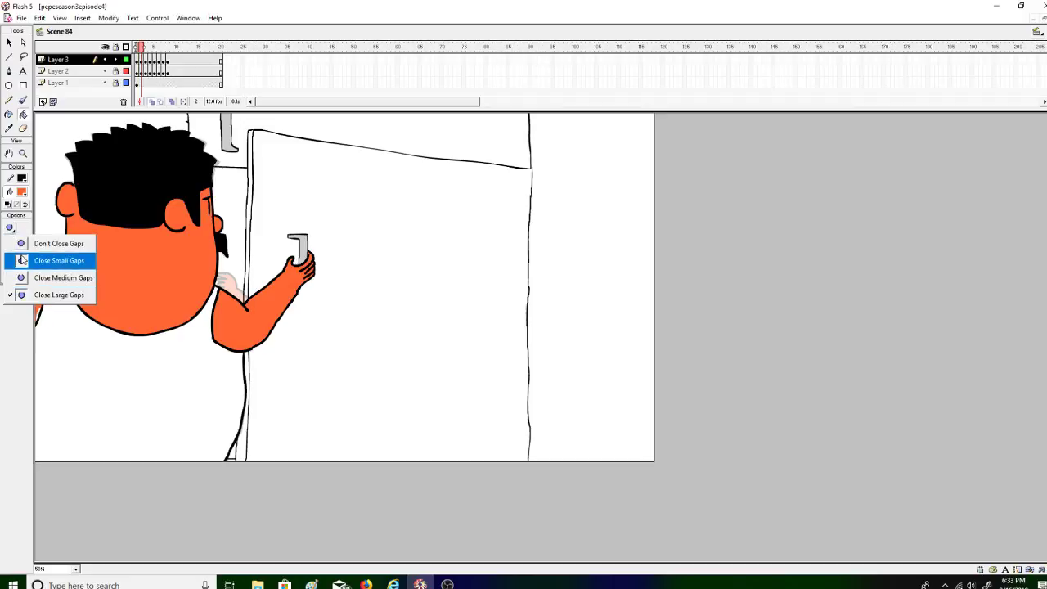
click(20, 296)
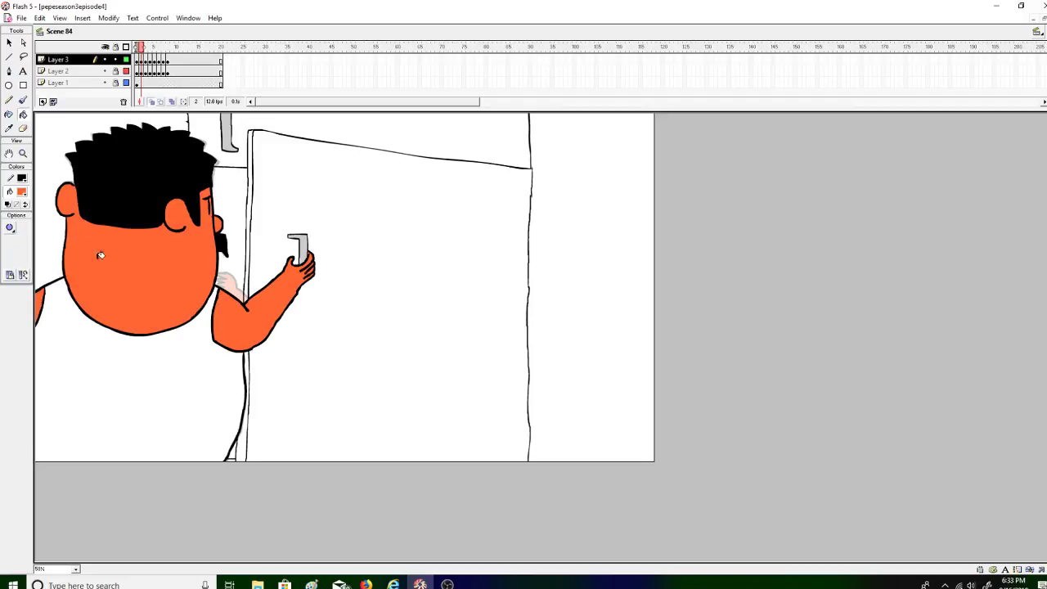
click(23, 191)
click(12, 218)
Step: Switch to Firefox, go to youtube.com and open the live streaming dashboard of Creator Studio
key(alt+Tab)
click(135, 8)
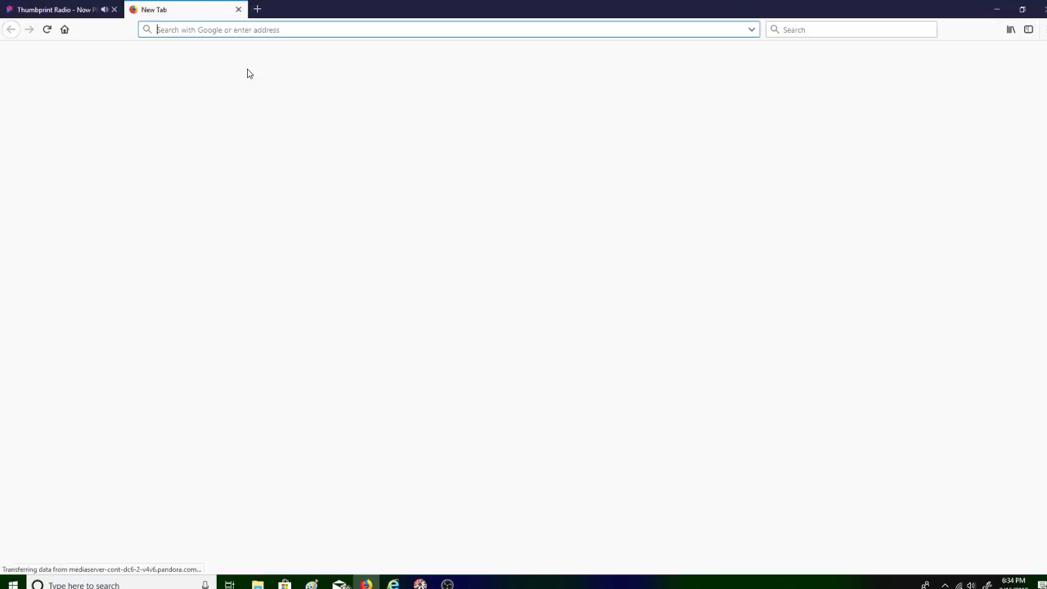
text(youtube.com)
key(Return)
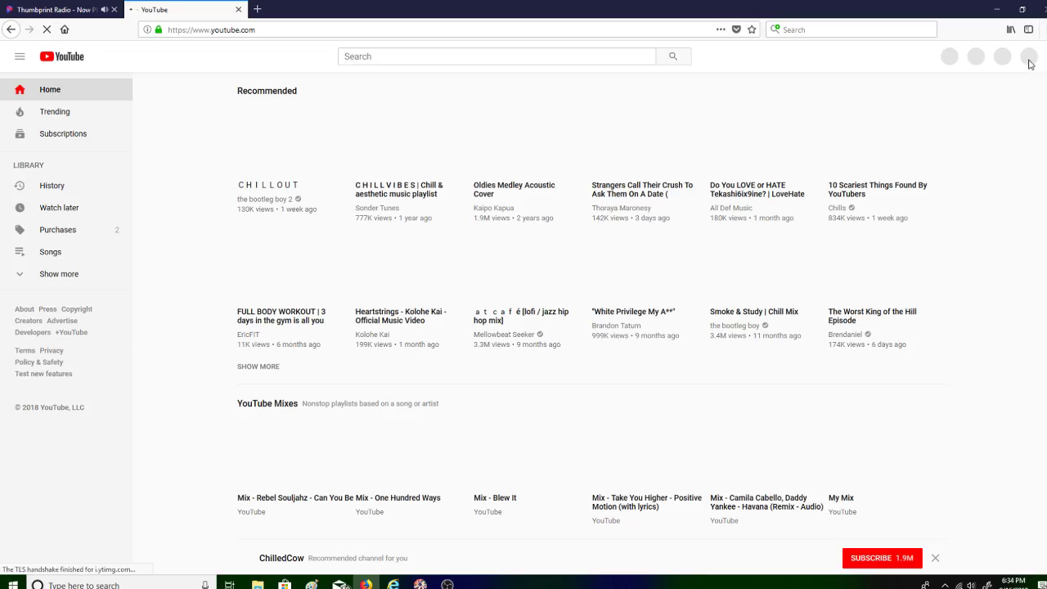
click(1028, 57)
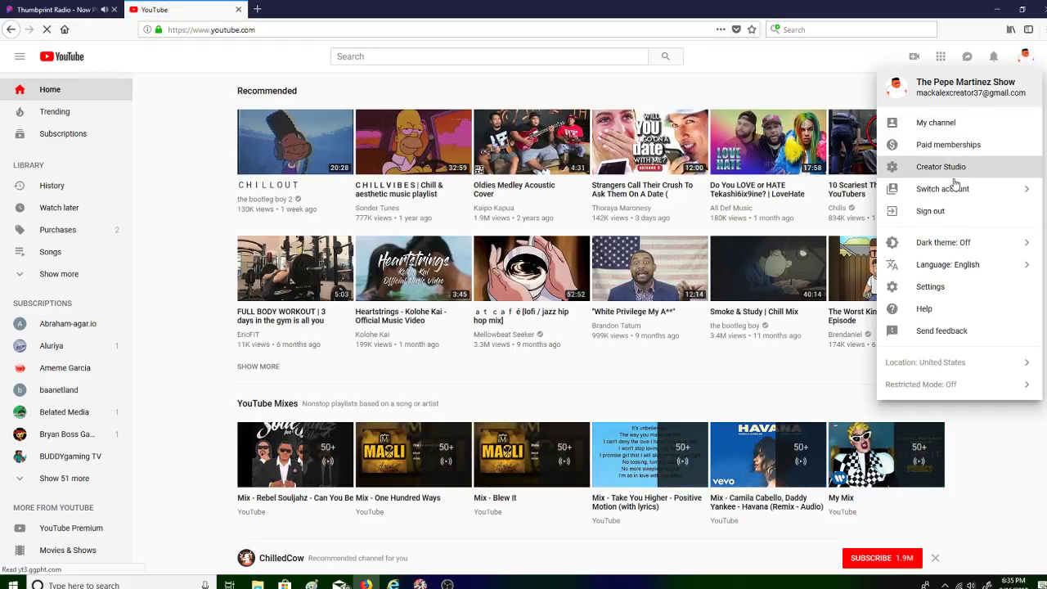
click(958, 207)
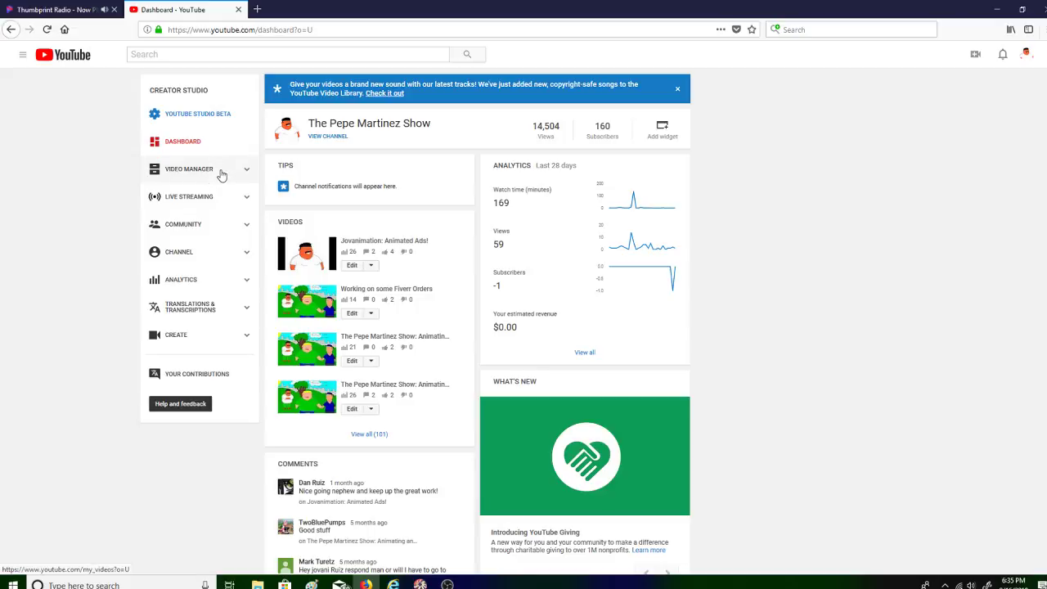
click(236, 206)
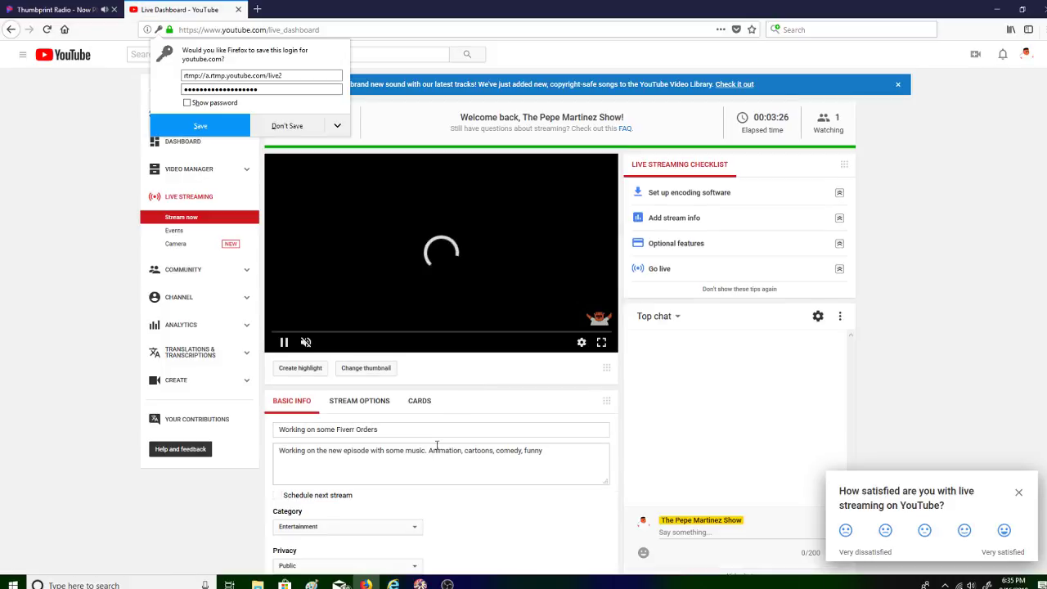
Step: Change the live stream's title to "Working on the new episode"
drag(392, 432, 316, 432)
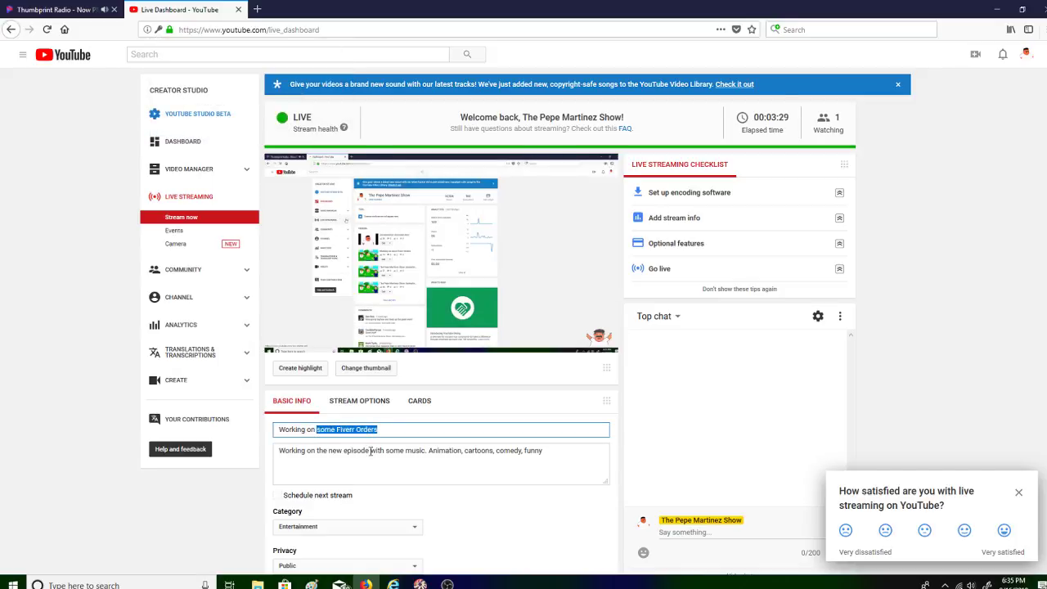
text(the new pe)
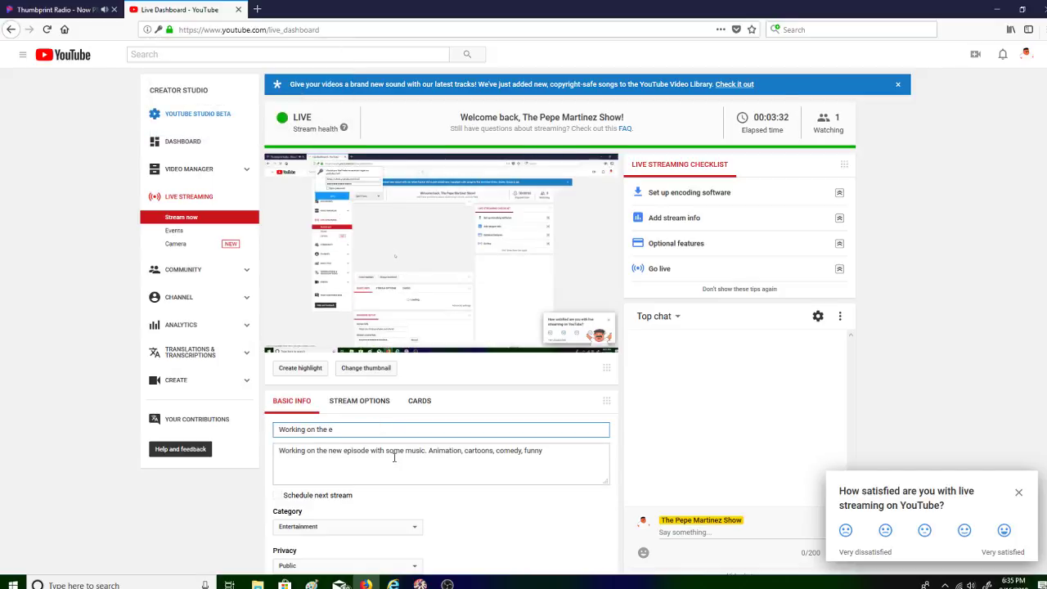
text(pisode)
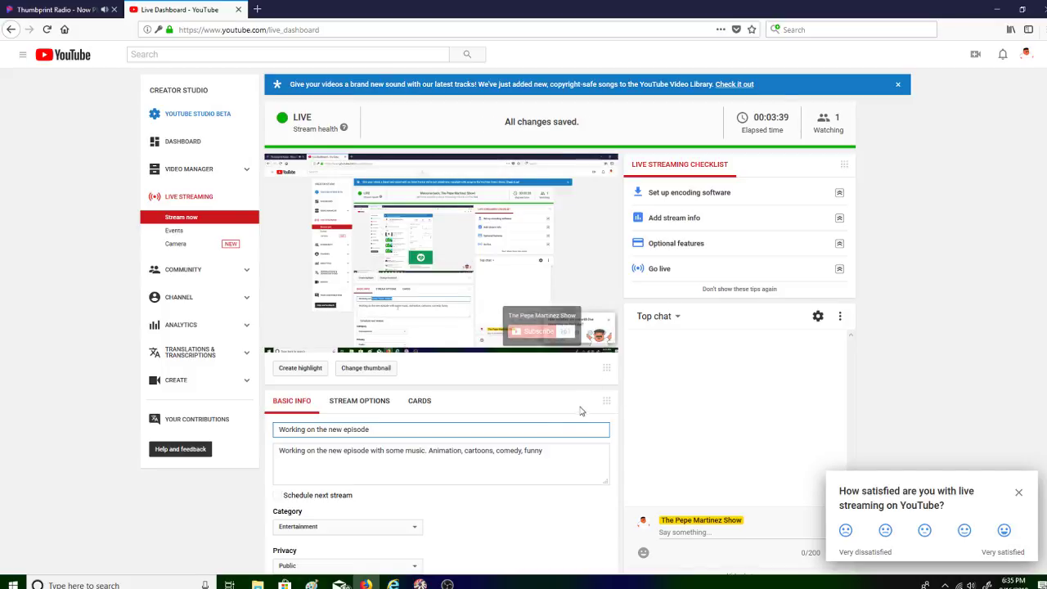
scroll(556, 376, down, 2)
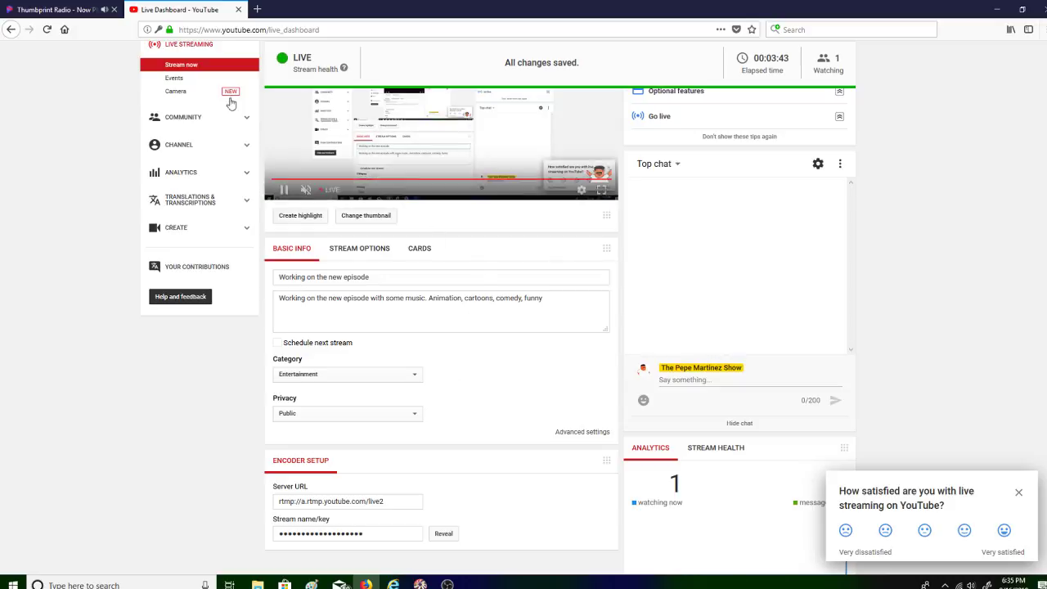
scroll(523, 310, up, 2)
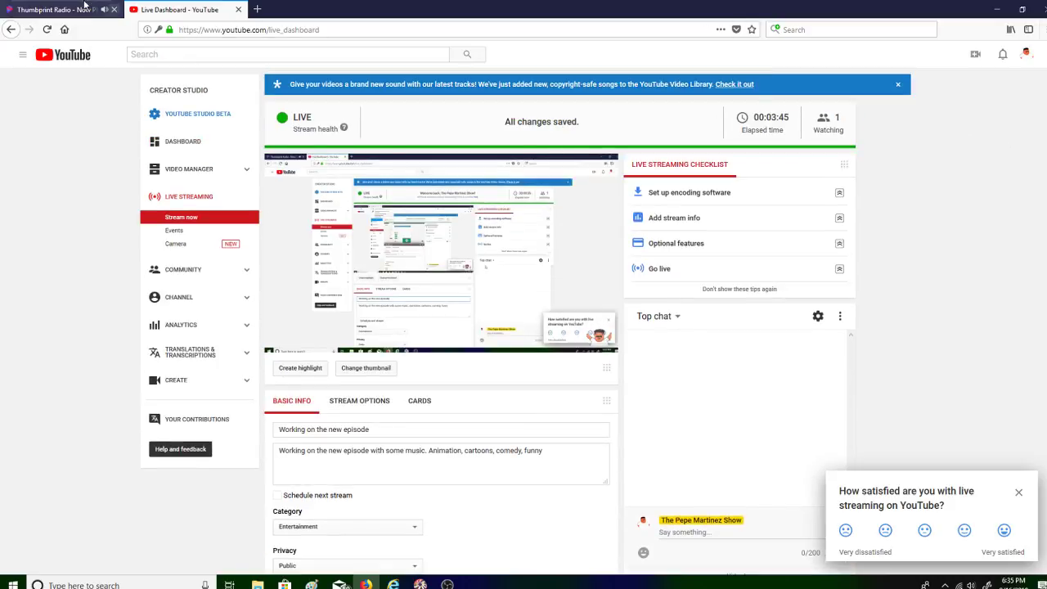
click(58, 9)
Step: Switch back to Flash 5 and set the fill colour to the skin orange #FF6633
click(418, 584)
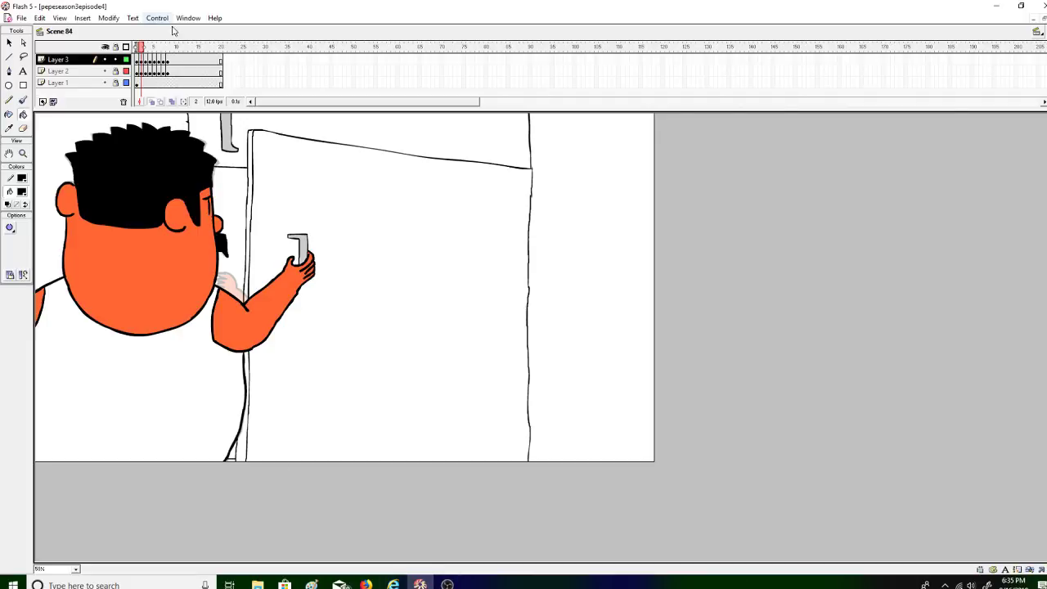
drag(141, 50, 140, 49)
click(21, 191)
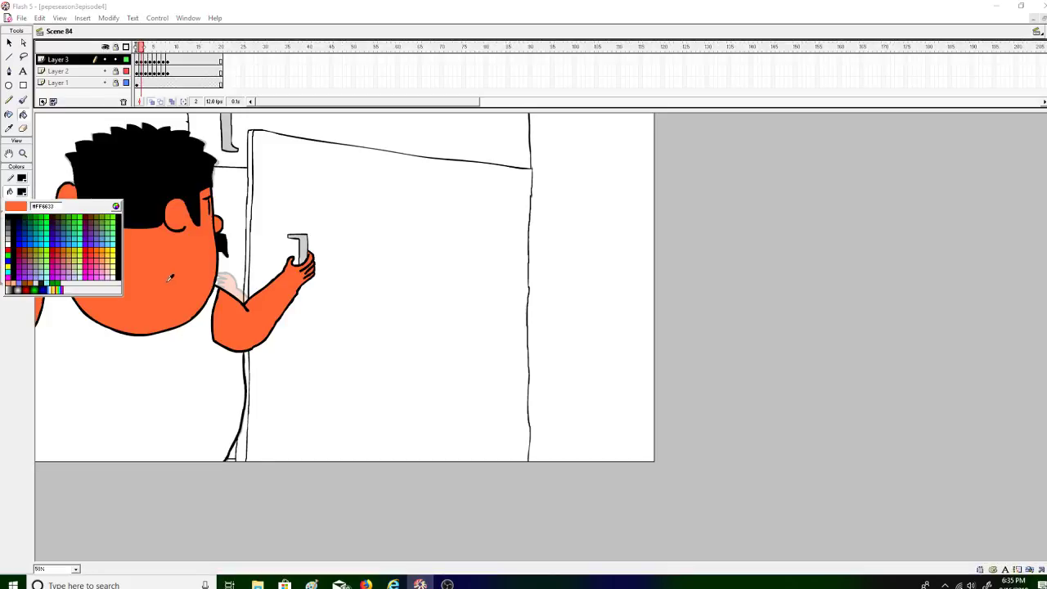
click(139, 275)
Step: Fill the head, nose and both arms in frame 3 with orange
click(145, 50)
click(174, 256)
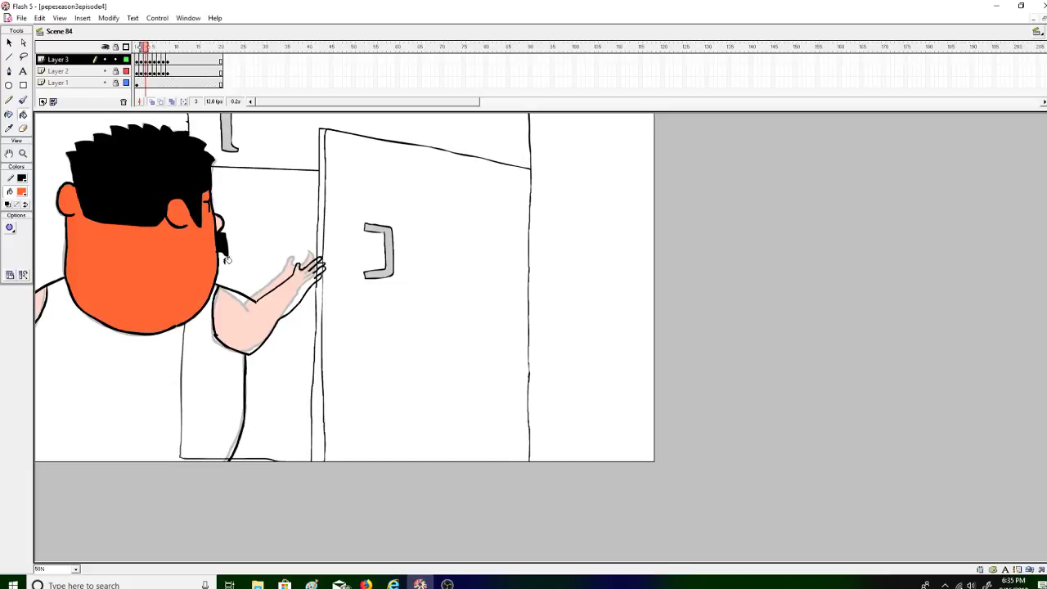
click(237, 316)
click(42, 292)
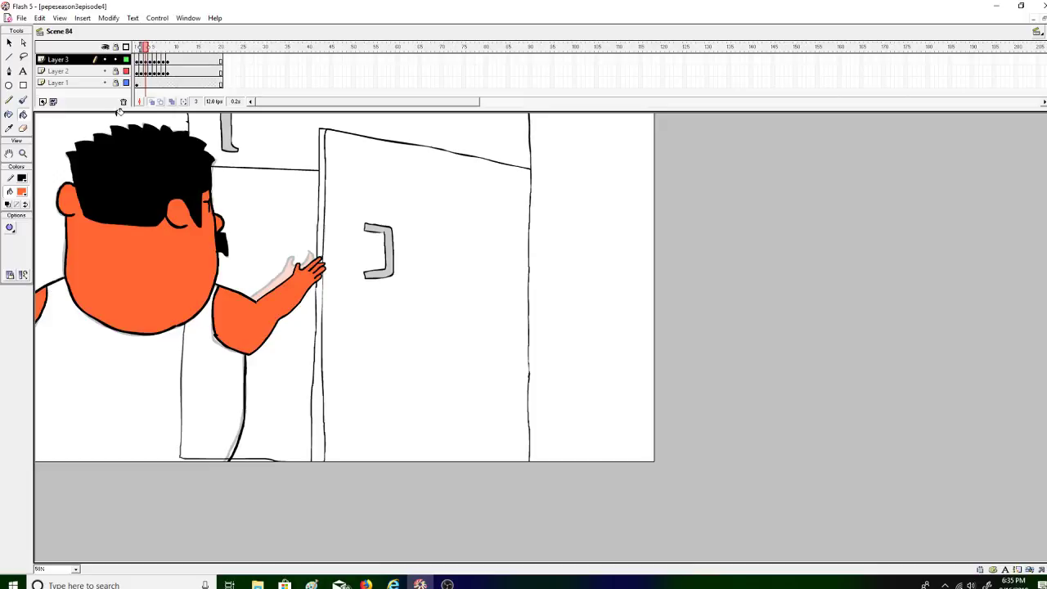
Step: Fill the head, nose and outstretched arm with its fingers in frame 4 with orange, closing large gaps for the arm
click(150, 46)
click(206, 271)
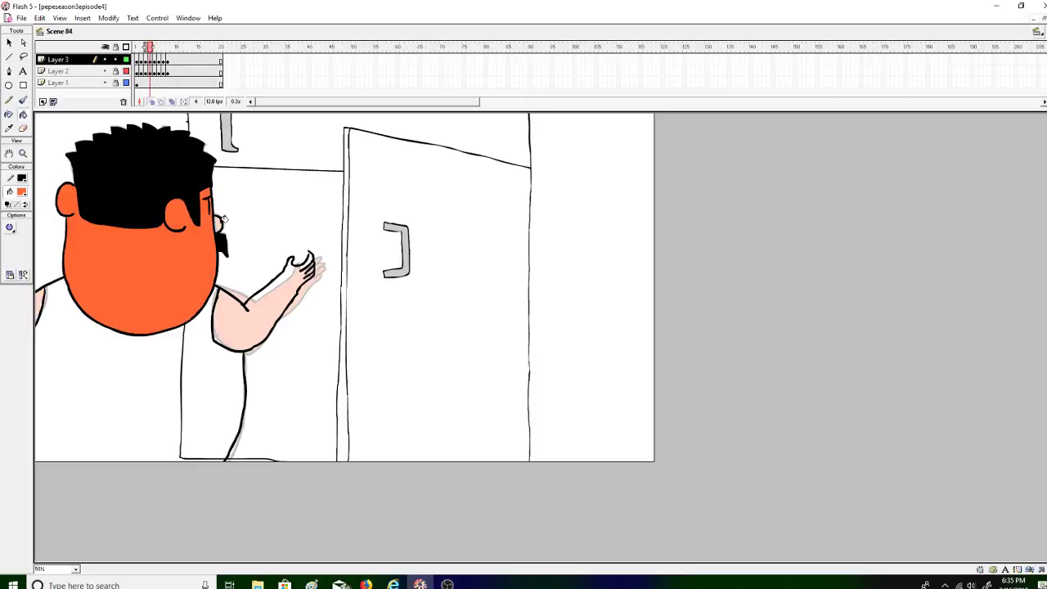
click(12, 234)
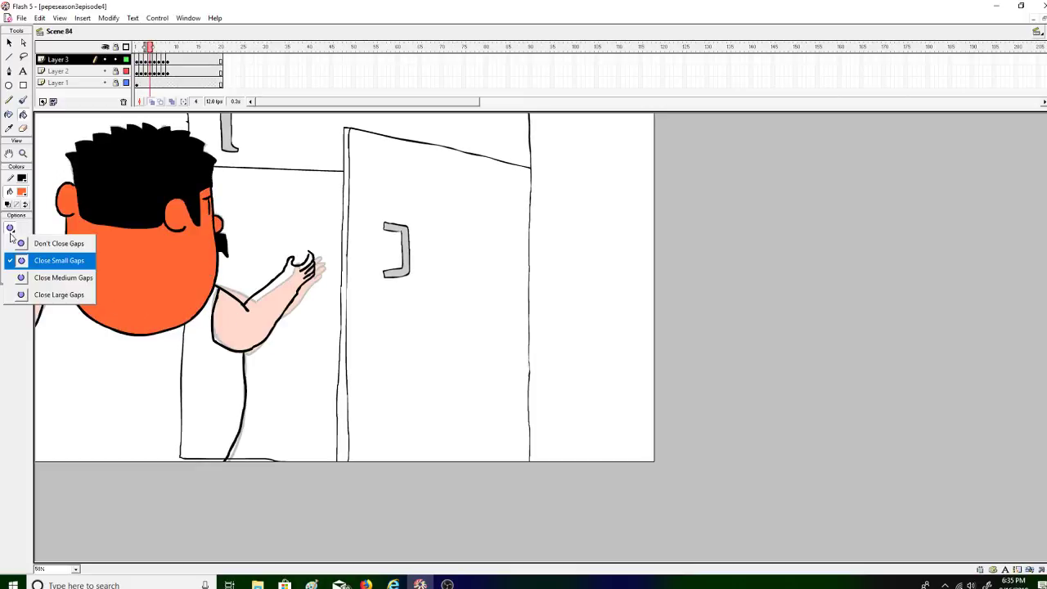
click(33, 297)
click(283, 317)
click(312, 255)
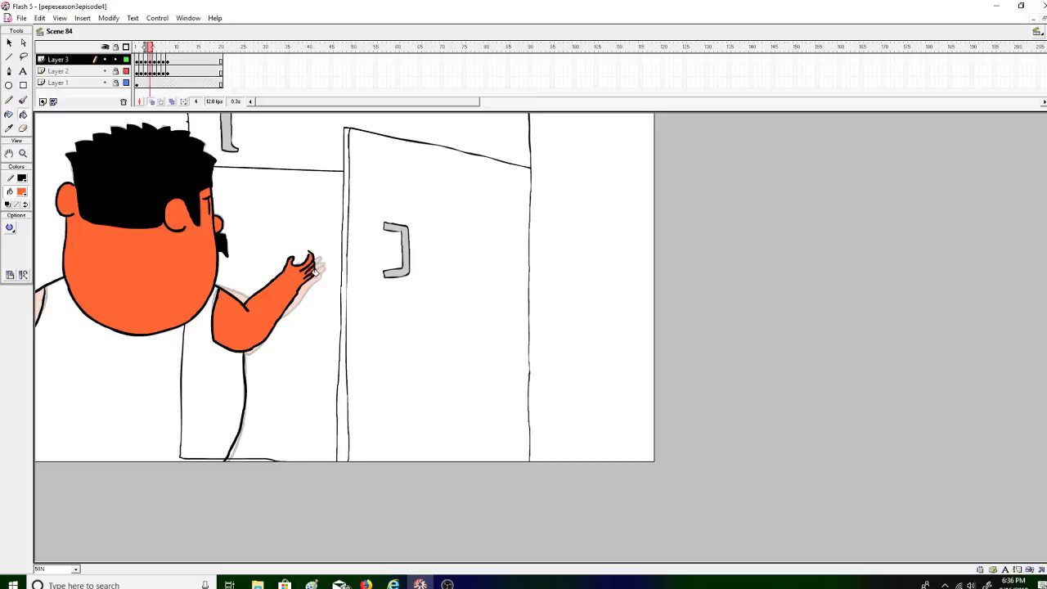
click(23, 128)
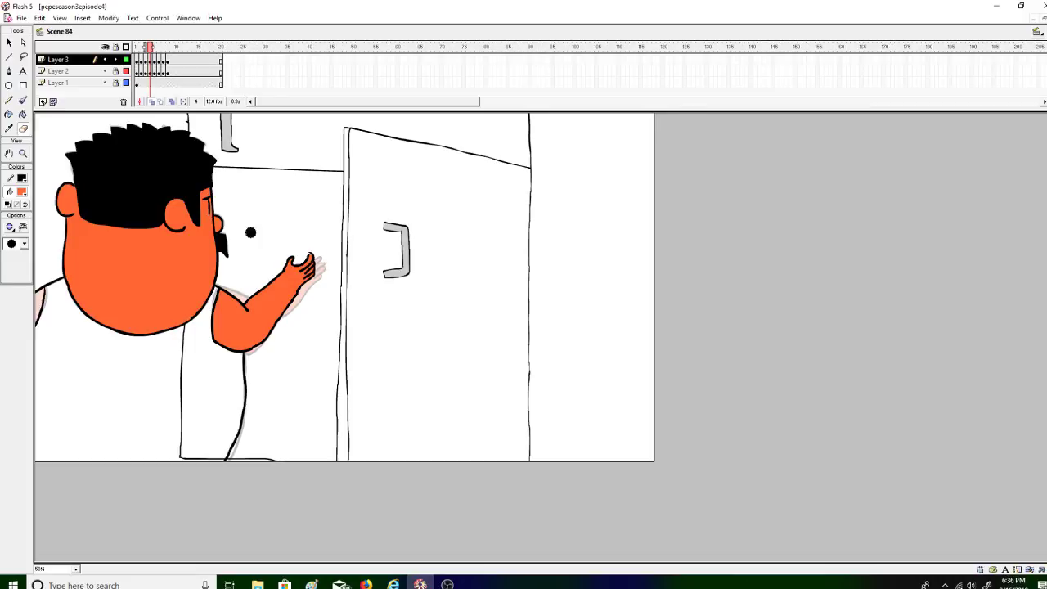
click(23, 114)
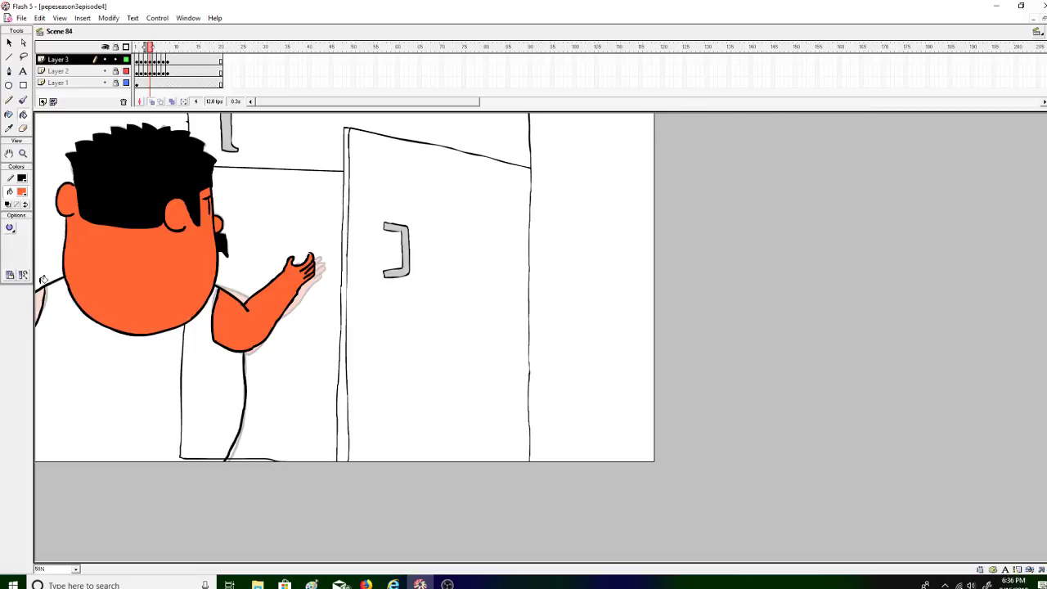
Step: Try to fill the other arm at the canvas edge in frame 4 with orange, closing large gaps
click(41, 292)
key(ctrl+z)
click(10, 228)
click(49, 295)
click(41, 299)
key(ctrl+z)
Step: Close the gap in the other arm at the canvas edge in frame 4 with an orange brush stroke and fill that arm orange
click(22, 100)
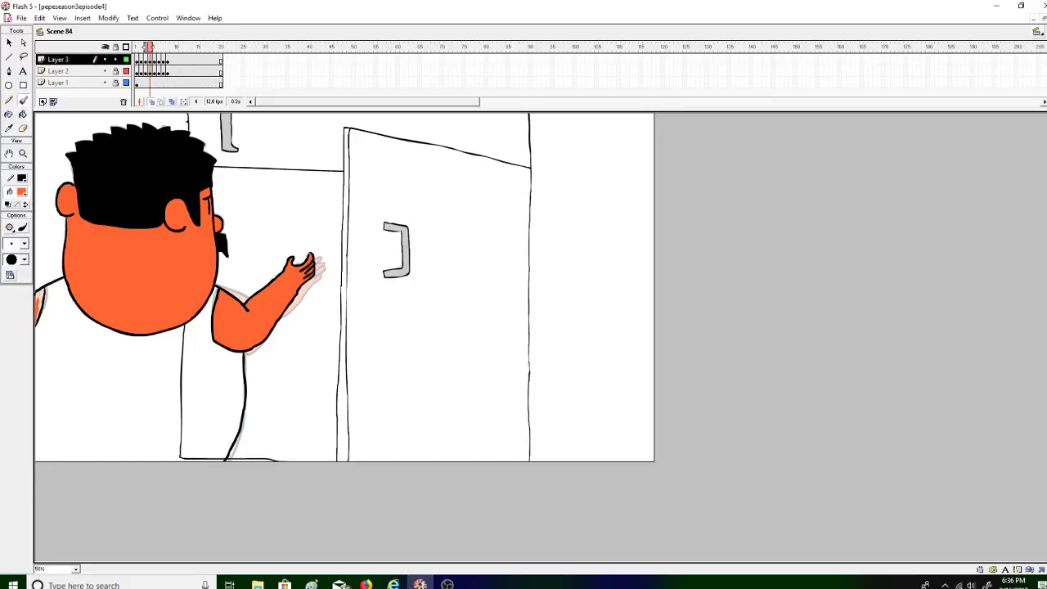
click(23, 114)
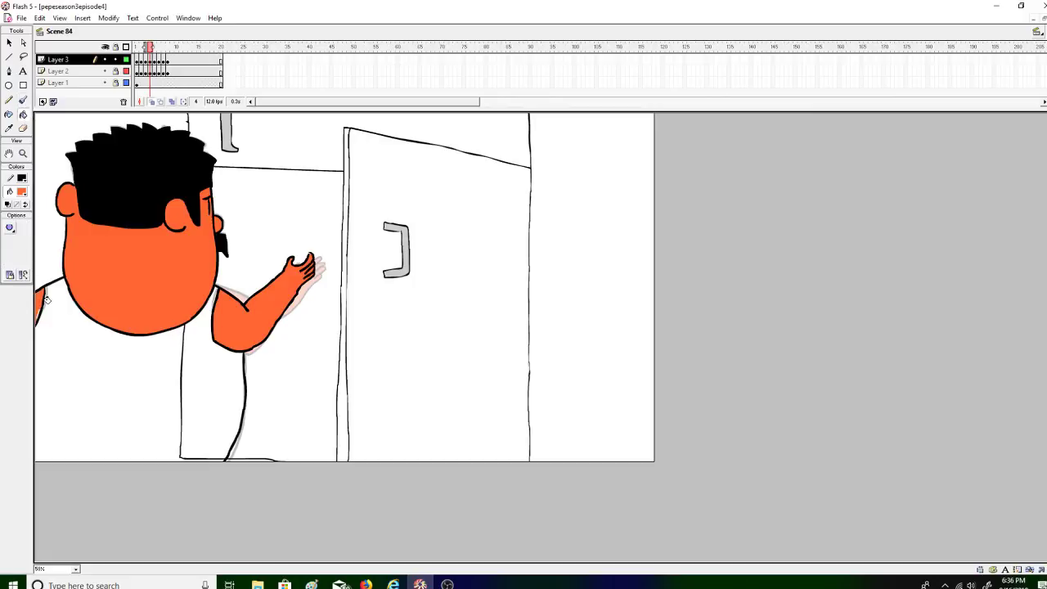
Step: Fill the shirt in frame 4 with white
click(10, 229)
click(21, 277)
click(41, 309)
key(ctrl+z)
click(24, 197)
click(287, 210)
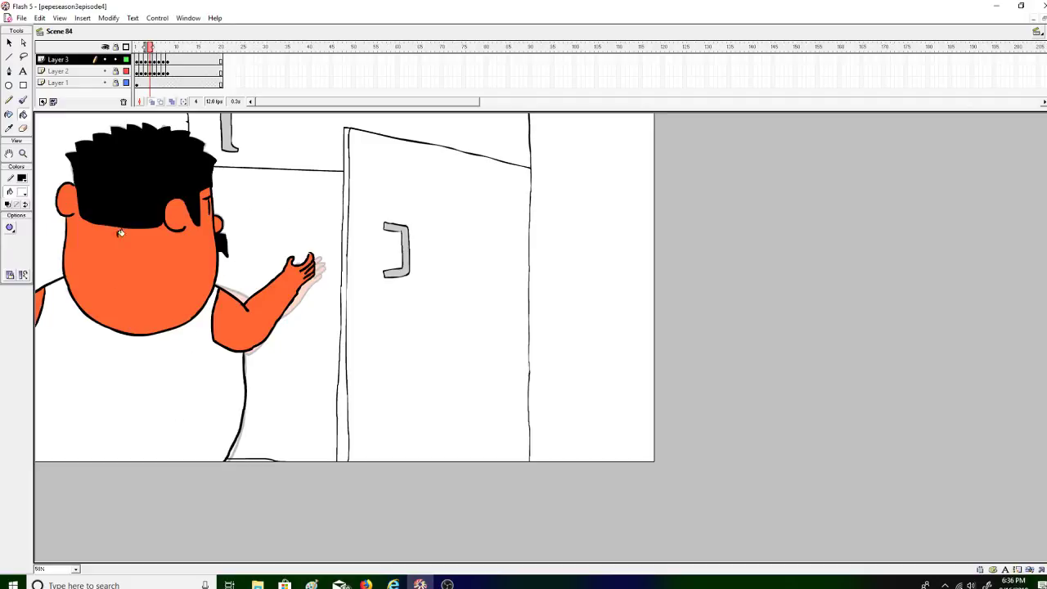
Step: Fill the shirt in frame 5 with white and the head, nose and both arms with orange
mouse_move(150, 46)
mouse_down()
mouse_move(136, 47)
mouse_move(154, 48)
mouse_up()
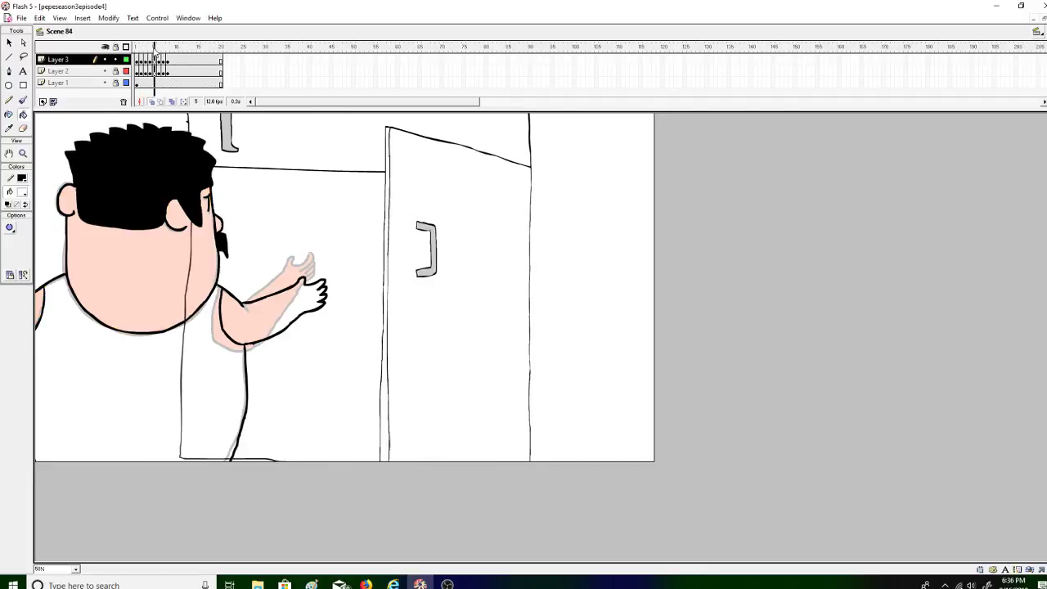
click(23, 194)
click(116, 257)
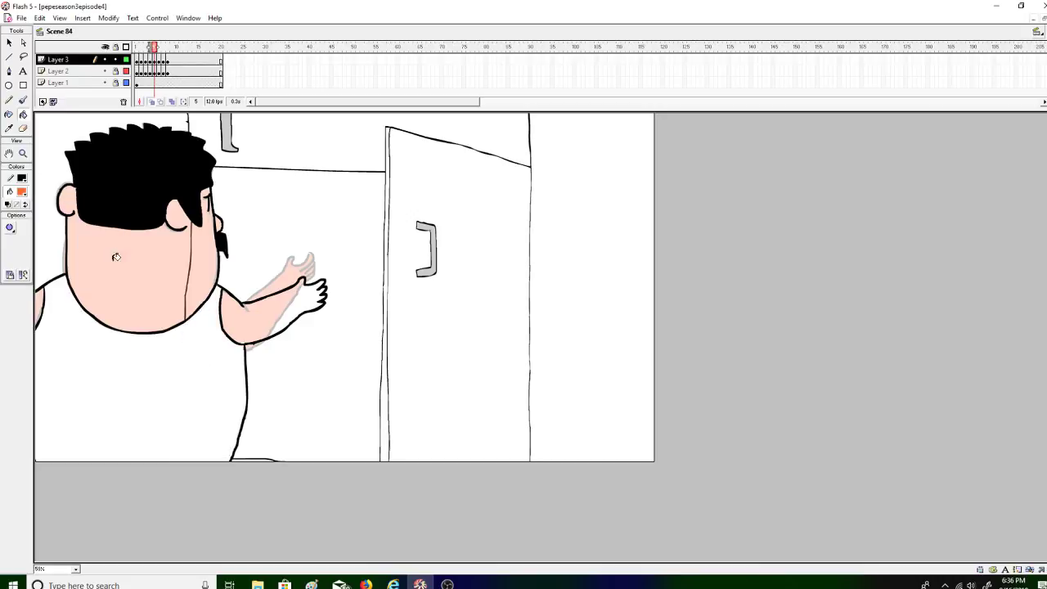
click(116, 257)
click(234, 311)
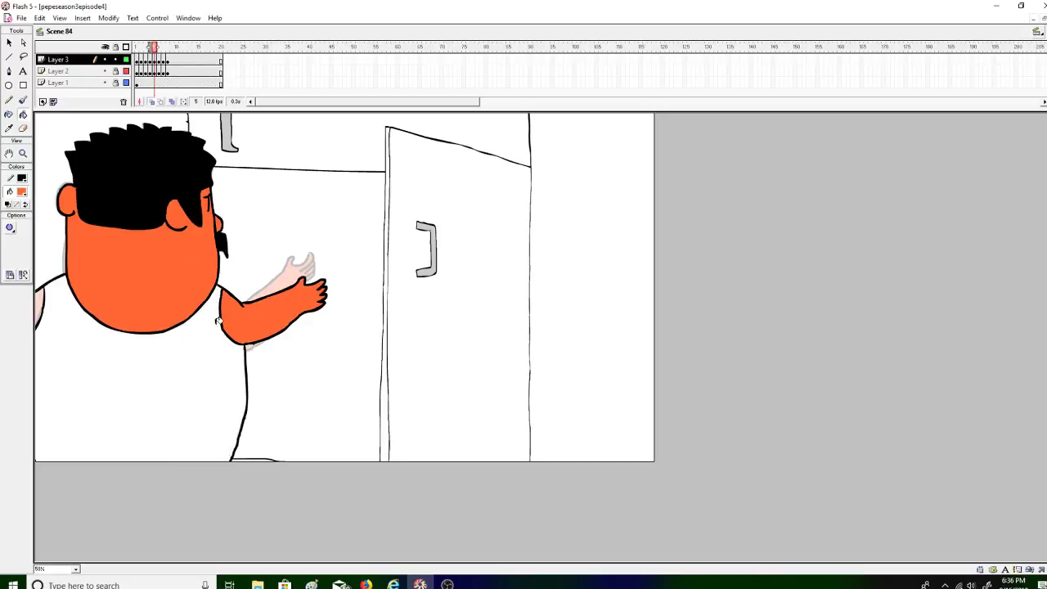
click(41, 298)
Step: Fill the head, nose and outstretched arm in frame 6 with orange, adjusting the gap closing for the arm
drag(156, 46, 160, 46)
click(115, 285)
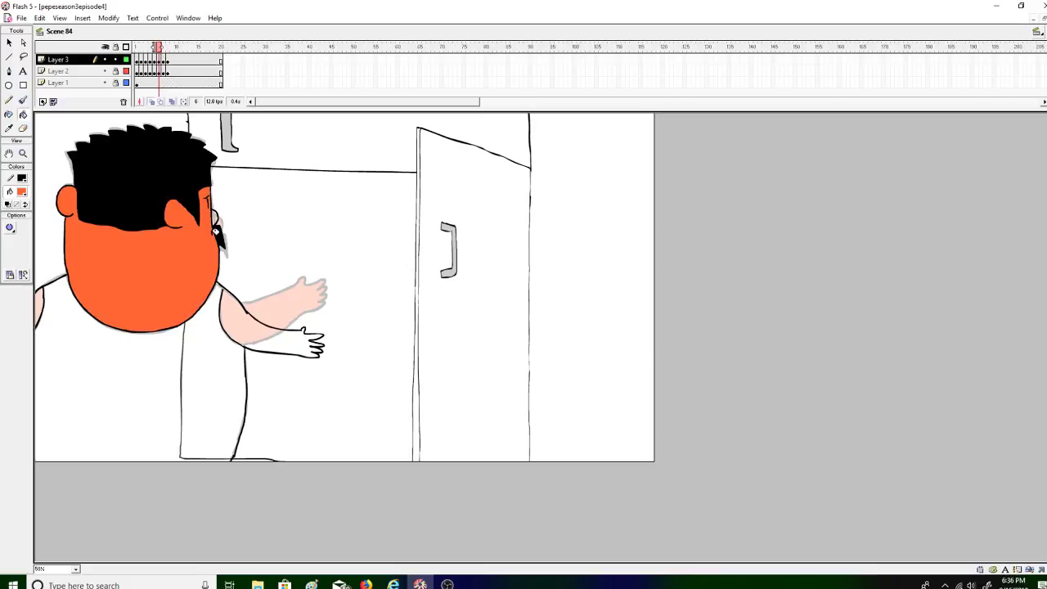
click(9, 227)
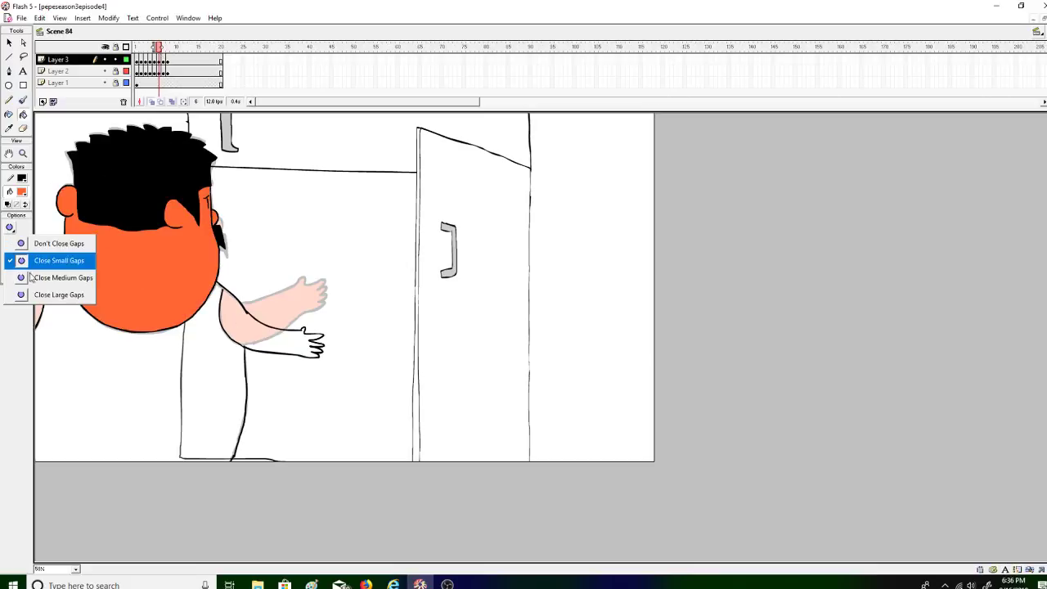
click(49, 259)
click(229, 318)
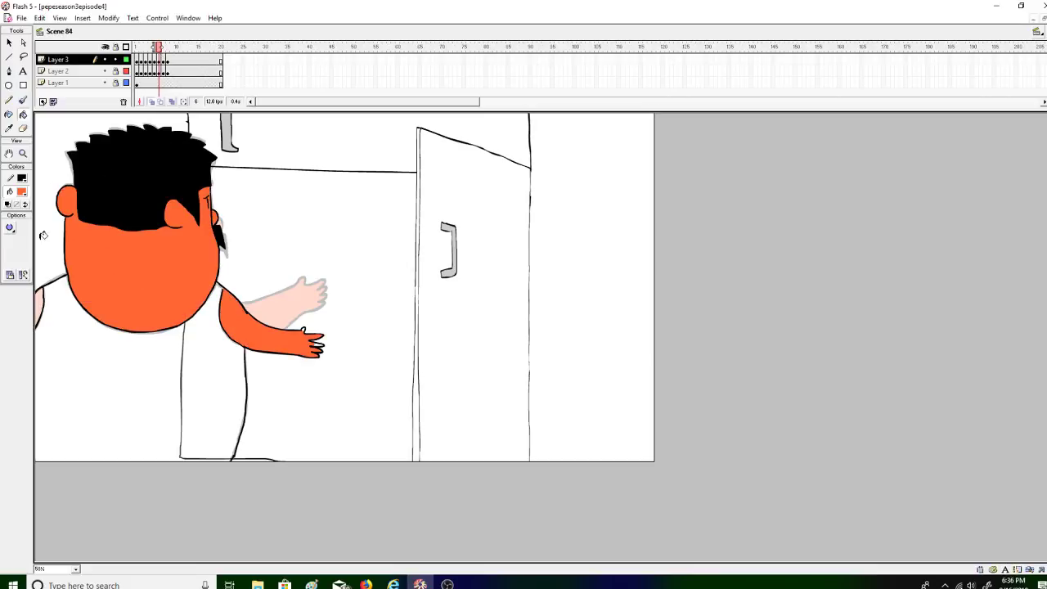
Step: Close the gap in the other arm at the canvas edge in frame 6 with orange brush paint and fill that arm orange
click(41, 299)
click(234, 59)
drag(221, 49, 161, 51)
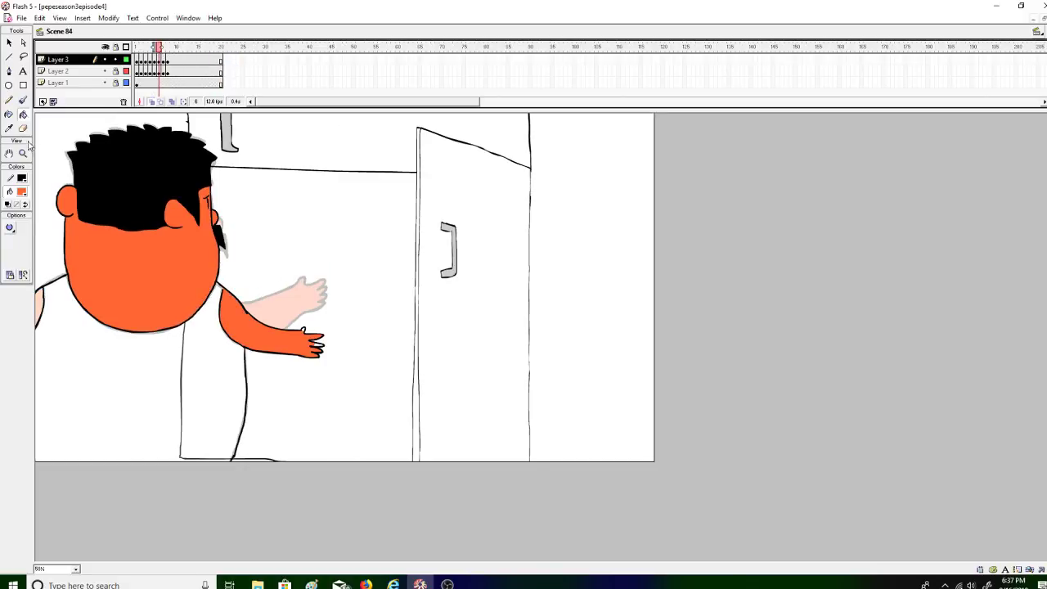
click(23, 99)
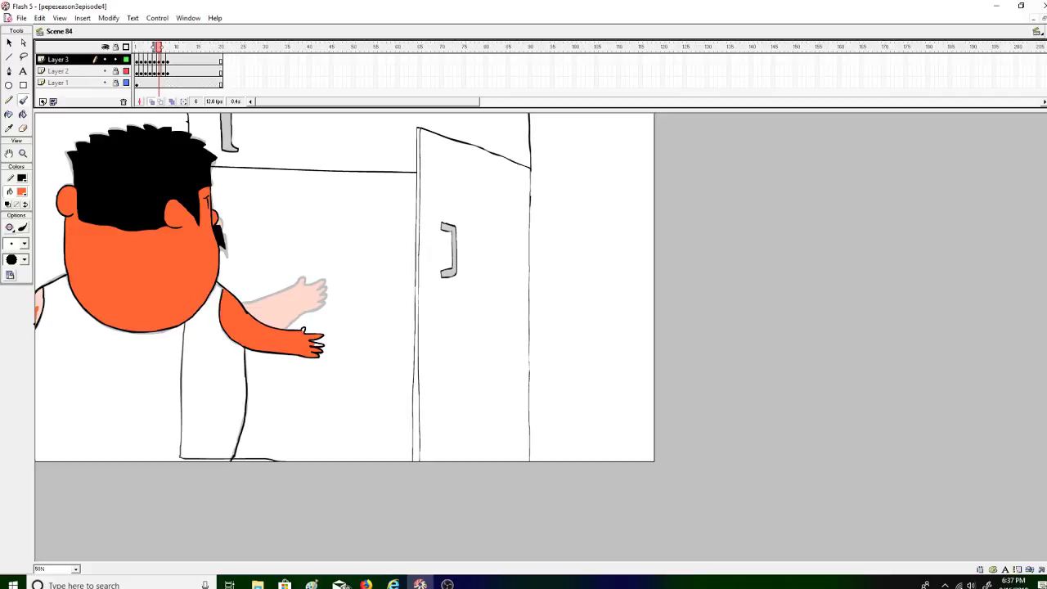
click(22, 114)
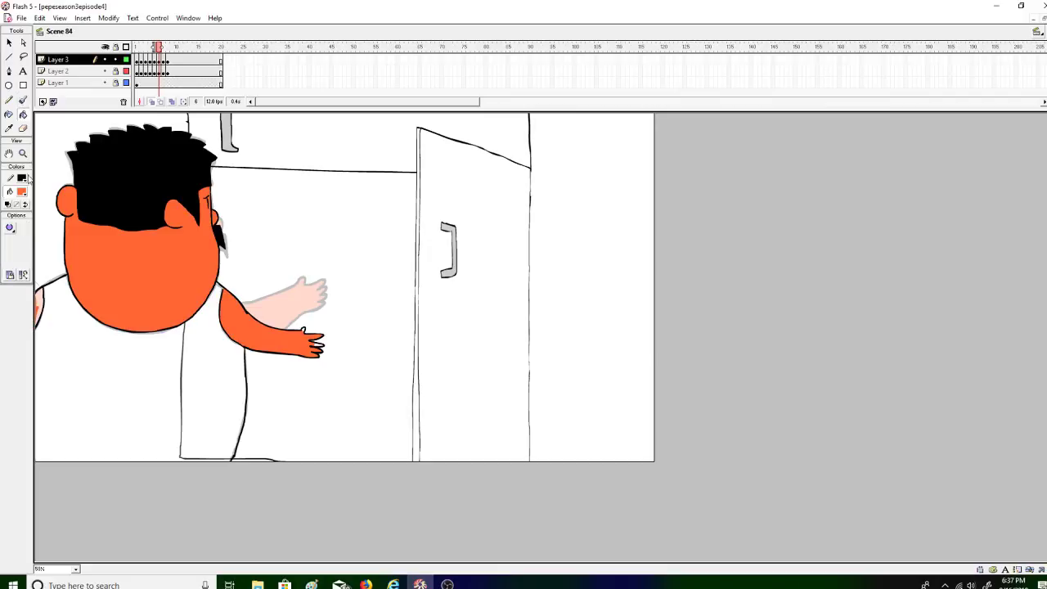
Step: Close off the bottom of the shirt in frame 6 with a large white brush stroke and fill the shirt white
click(20, 190)
click(7, 242)
click(10, 230)
click(57, 277)
click(23, 100)
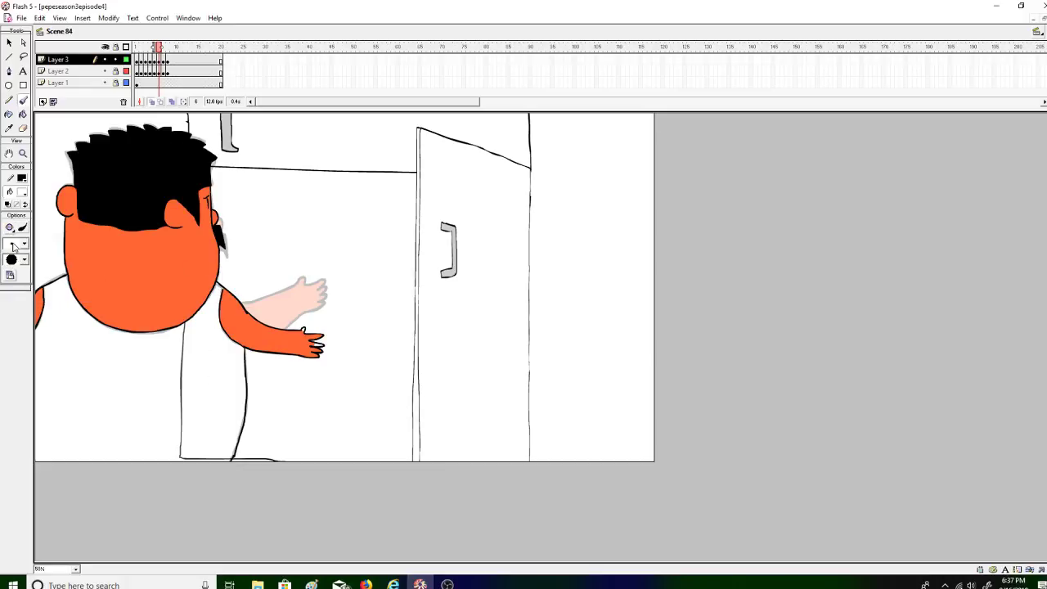
click(11, 233)
click(11, 242)
click(17, 248)
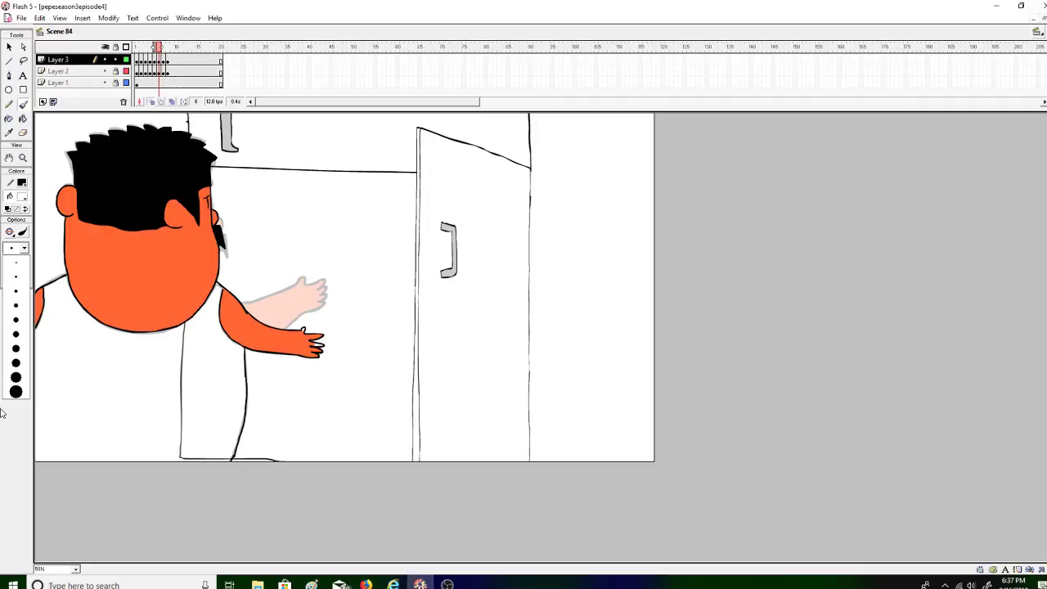
click(13, 375)
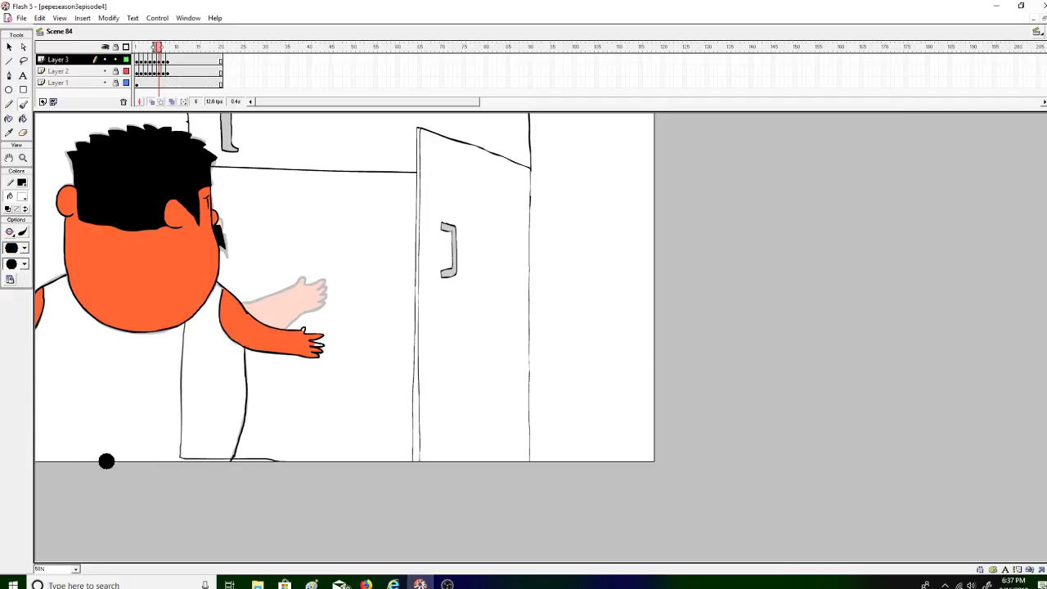
drag(105, 461, 219, 459)
click(22, 132)
click(183, 383)
Step: Fill the head, nose and outstretched arm in frame 7 with orange, using Close Small Gaps
click(9, 234)
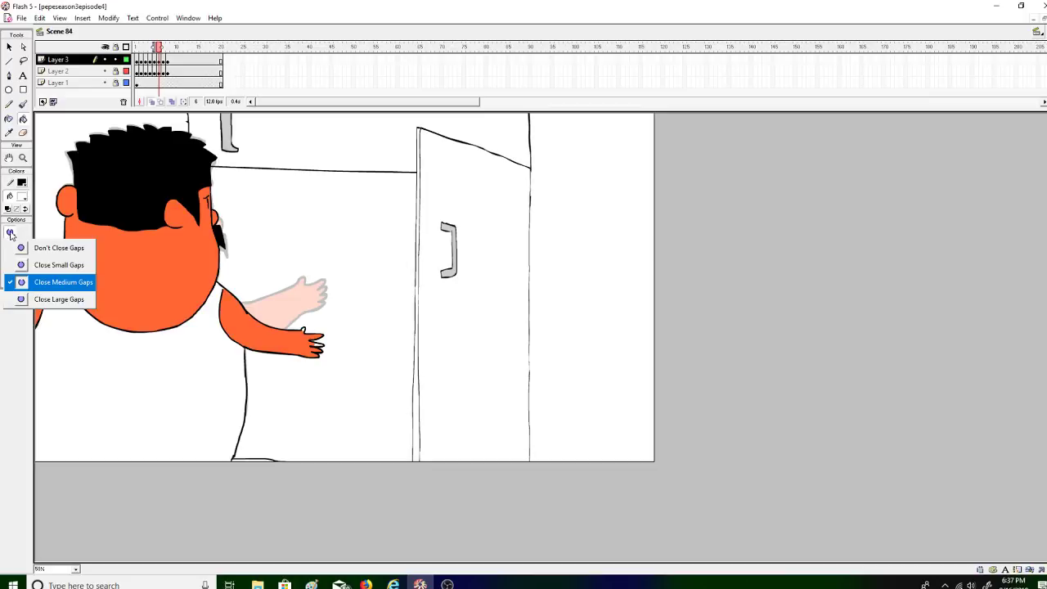
click(49, 262)
click(162, 48)
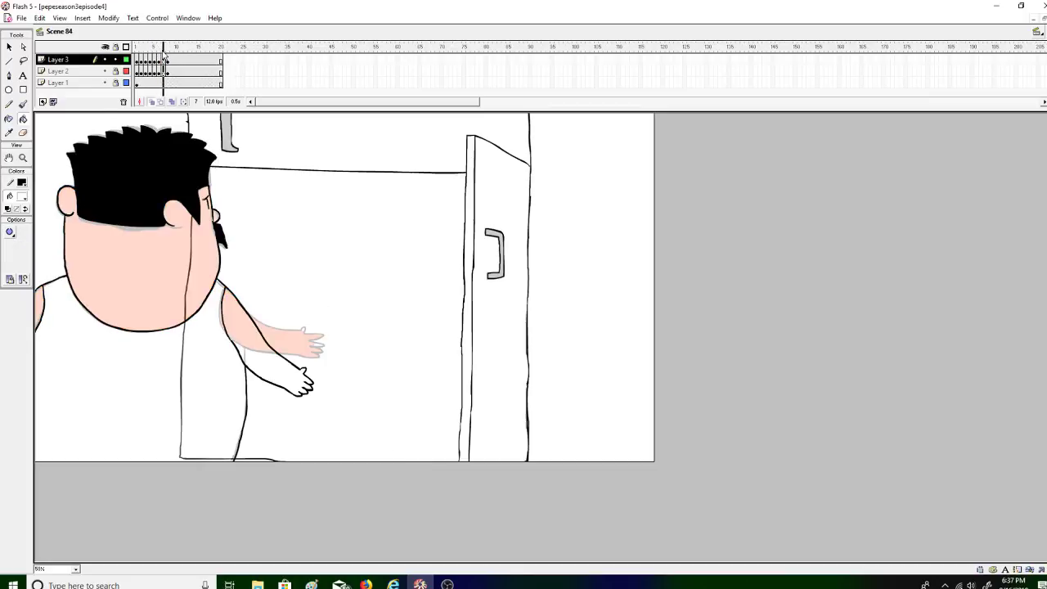
click(22, 197)
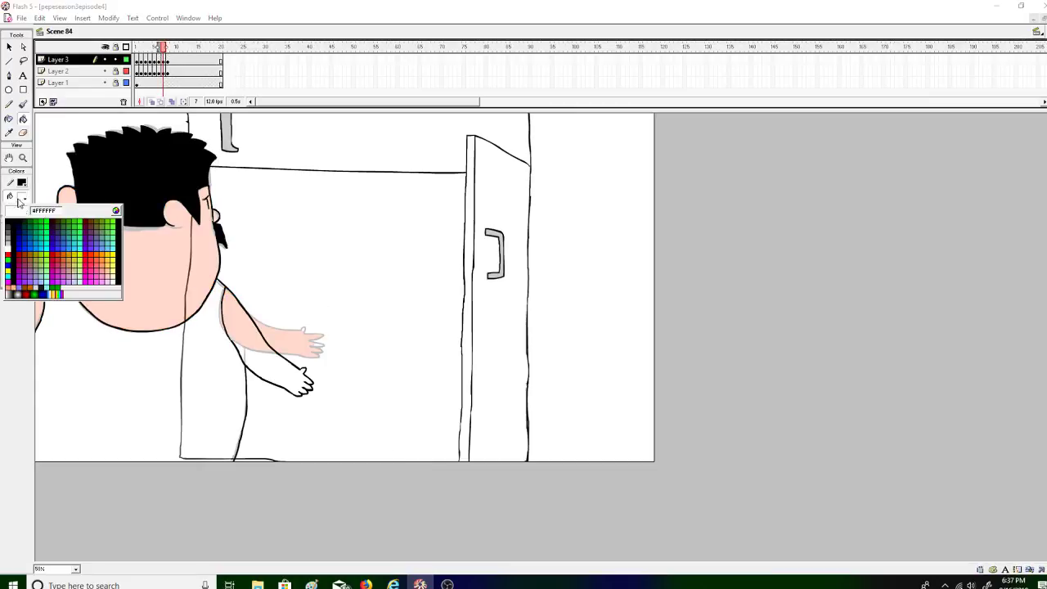
click(99, 259)
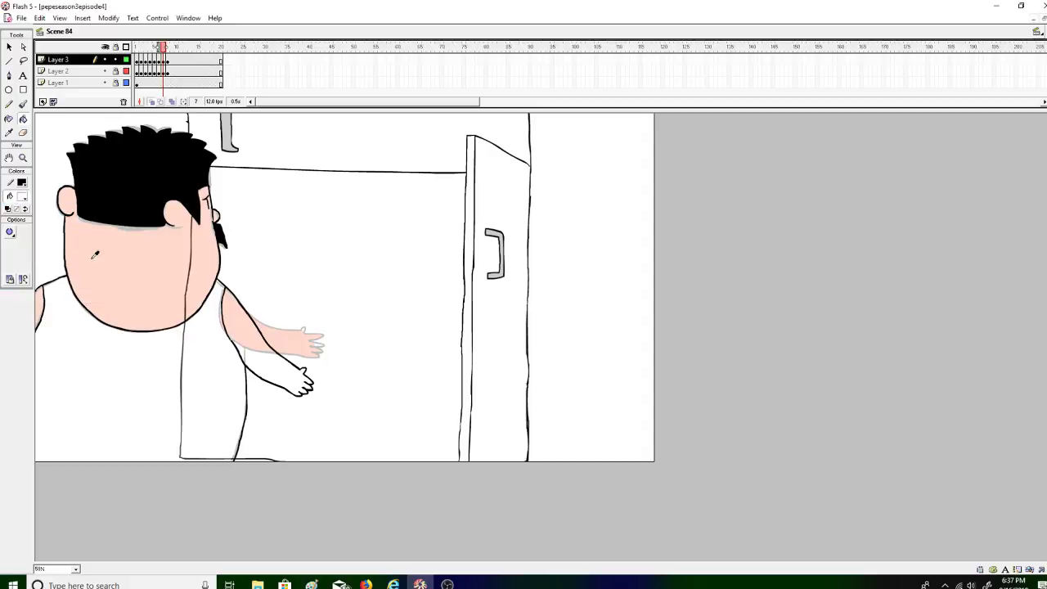
click(196, 261)
click(228, 316)
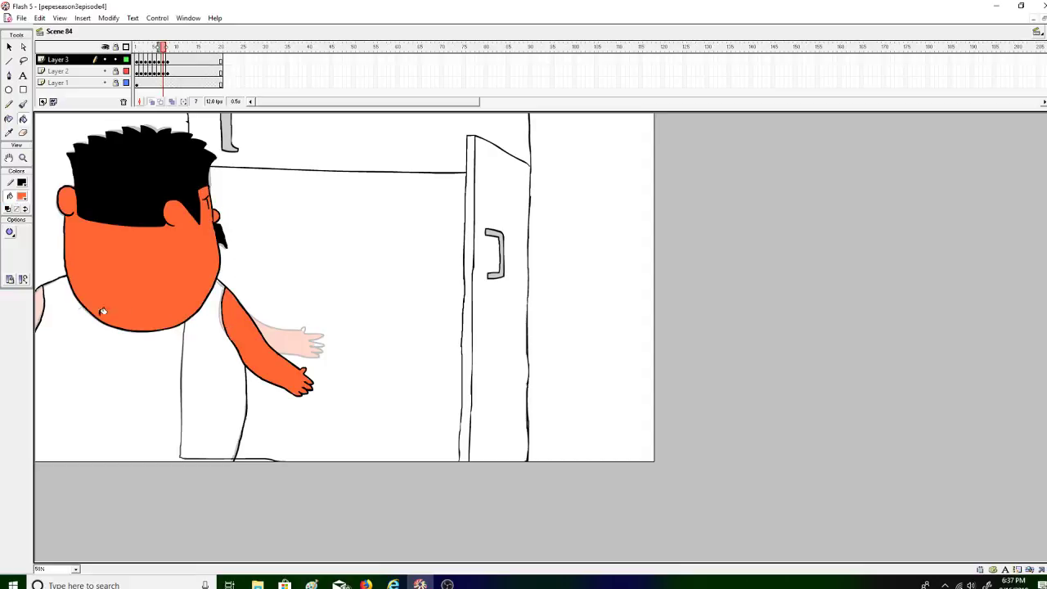
Step: Close the gap in the other arm at the canvas edge in frame 7 with orange brush paint and fill it orange, adjusting the gap closing
click(10, 232)
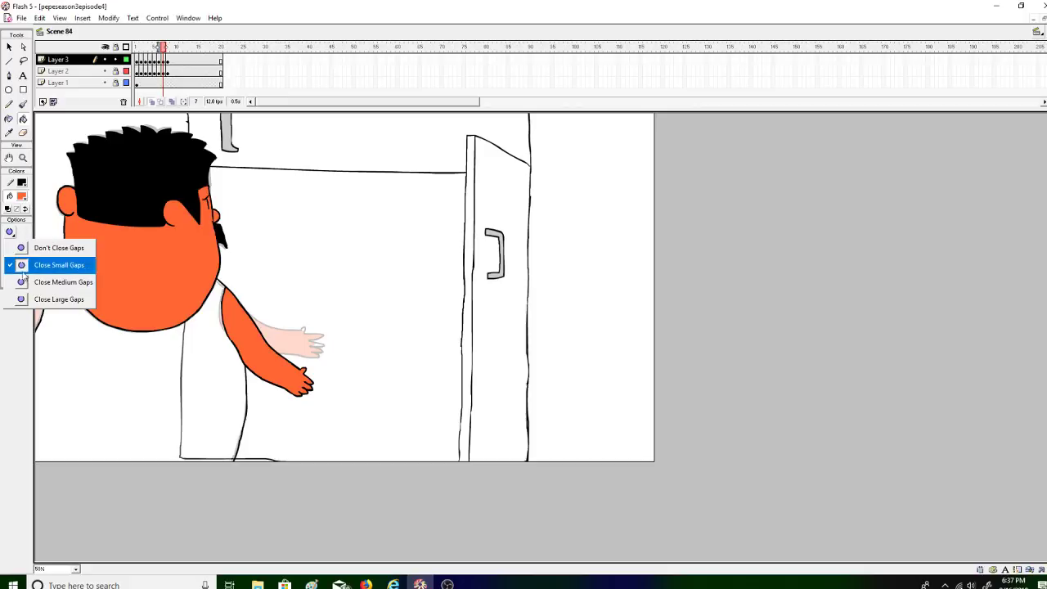
click(39, 297)
click(23, 104)
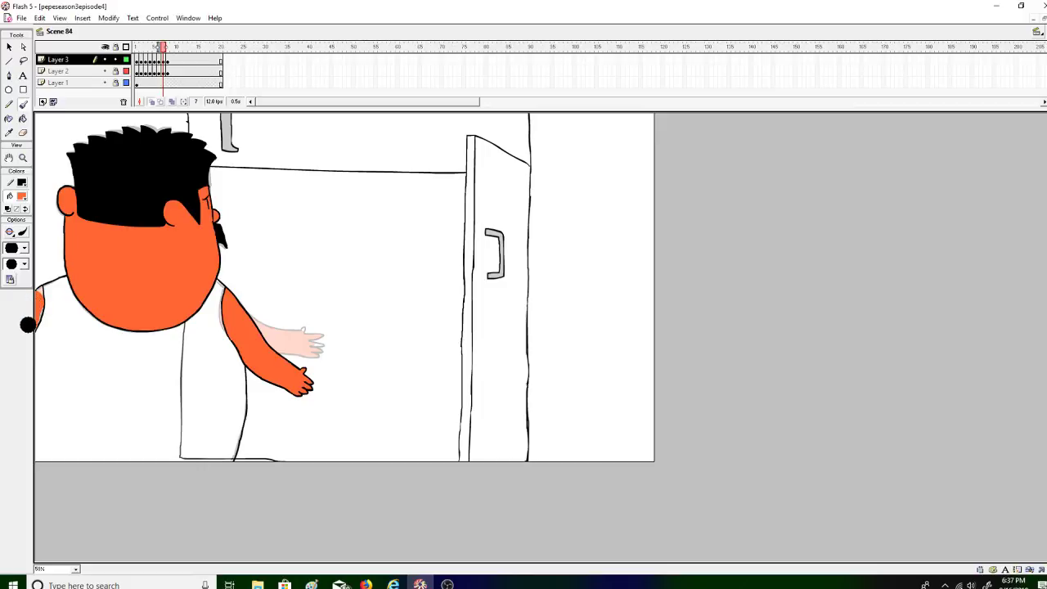
click(23, 118)
click(9, 232)
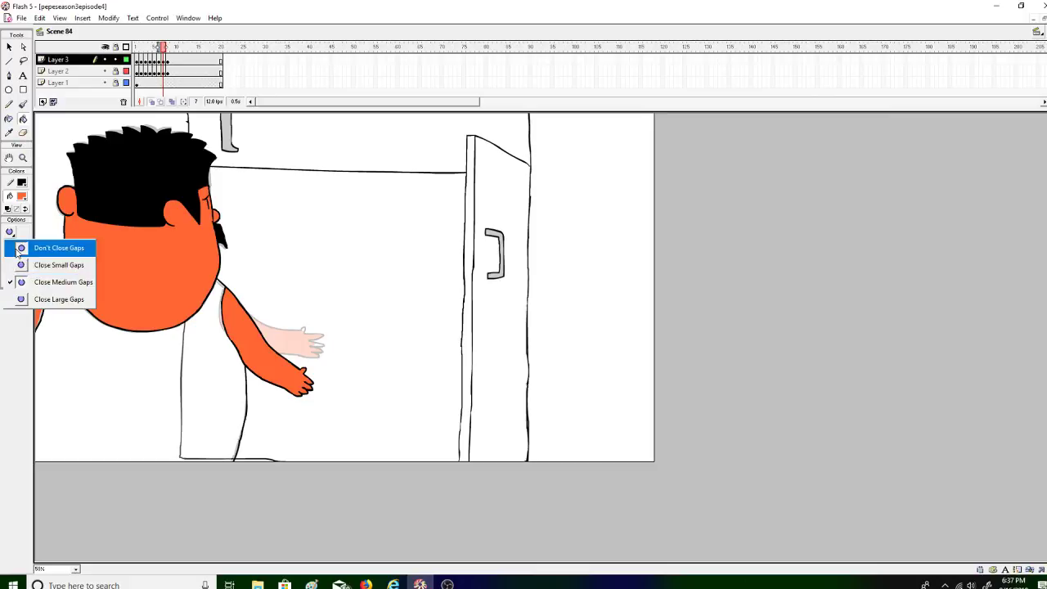
click(49, 301)
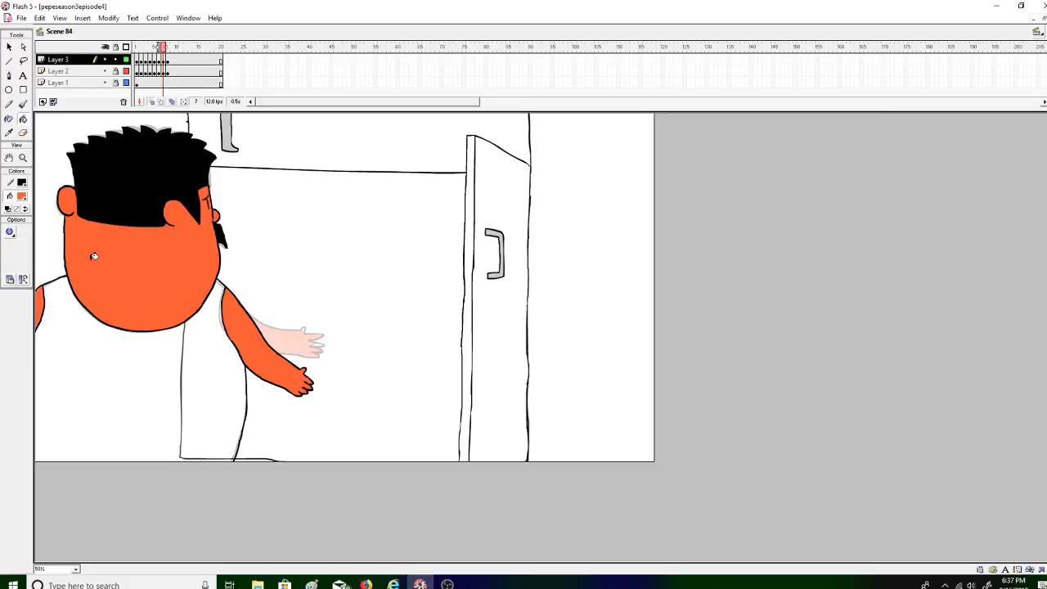
Step: Paint over the lower part of the shirt in frame 7 with white brush strokes and try to fill the shirt white
click(21, 196)
click(7, 249)
click(23, 104)
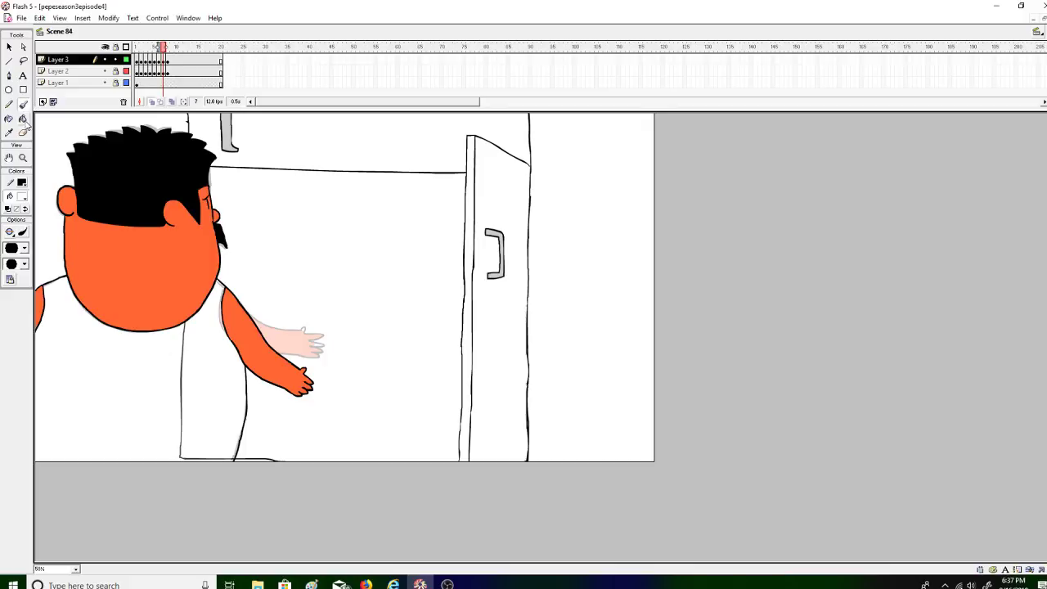
drag(180, 455, 224, 451)
click(23, 119)
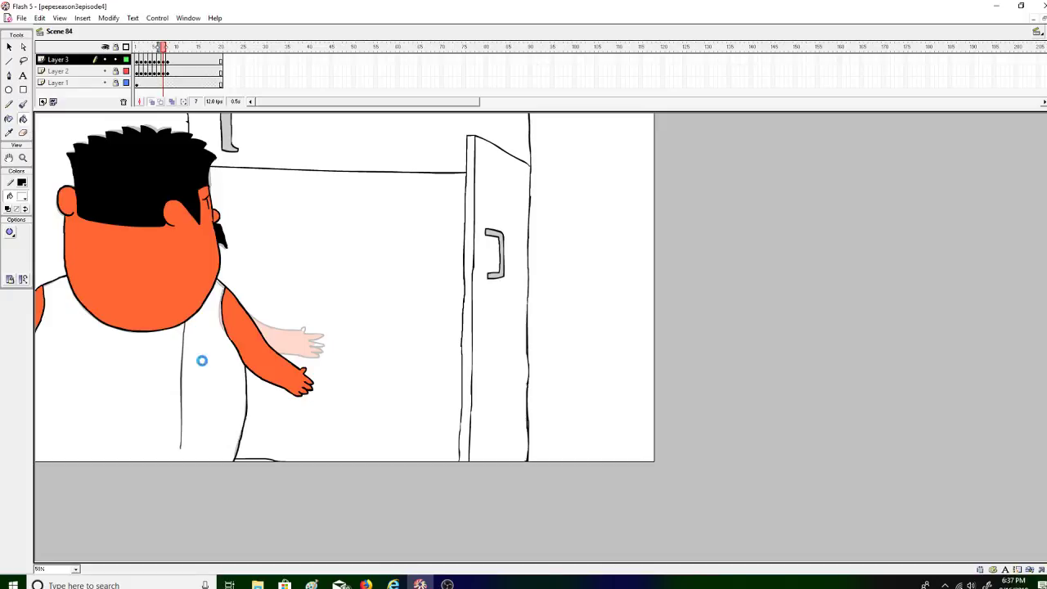
click(10, 233)
click(45, 280)
click(23, 104)
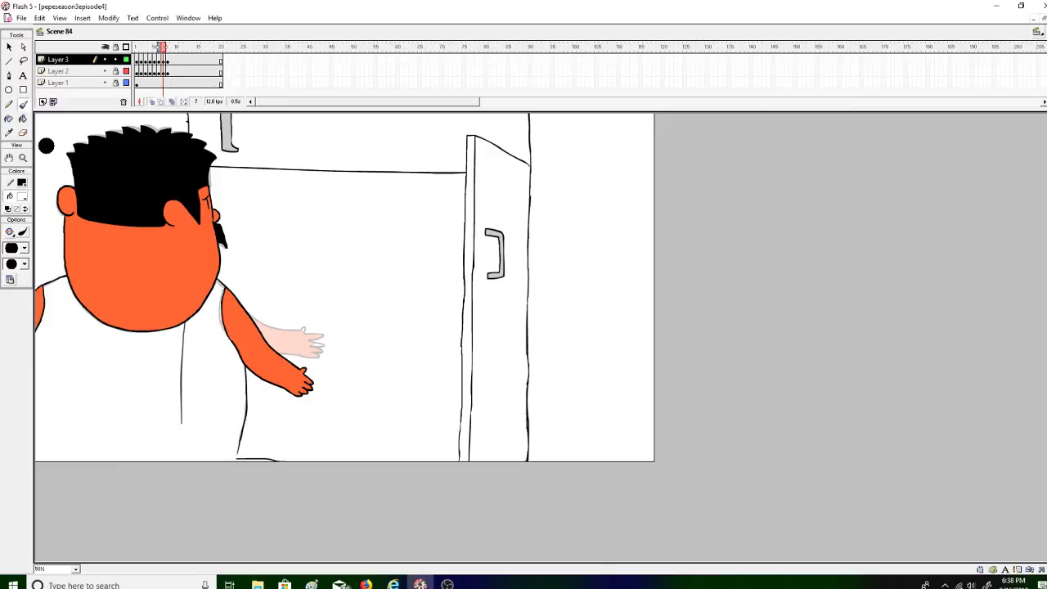
key(k)
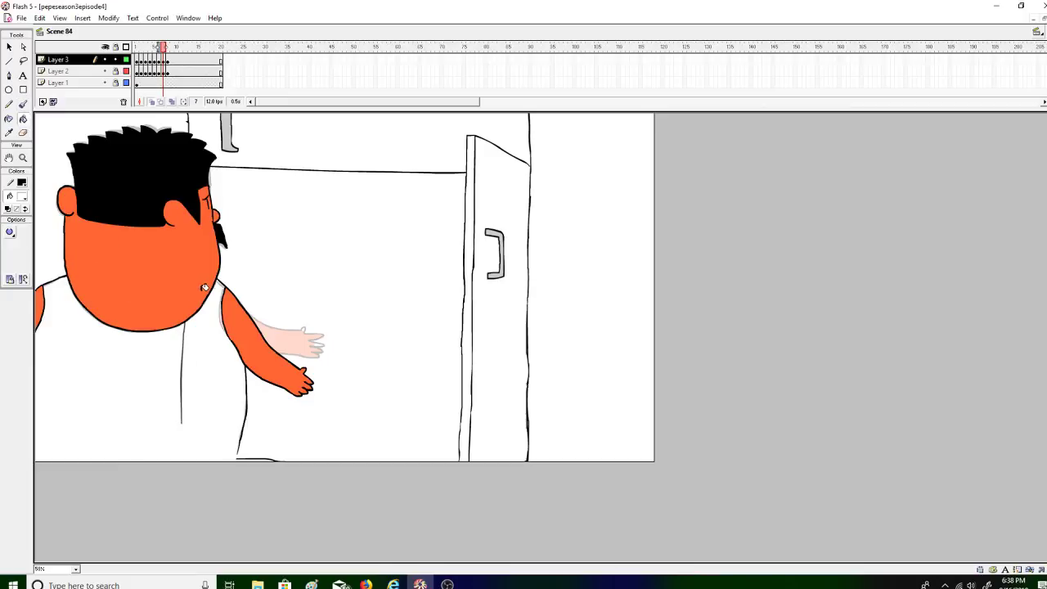
click(23, 104)
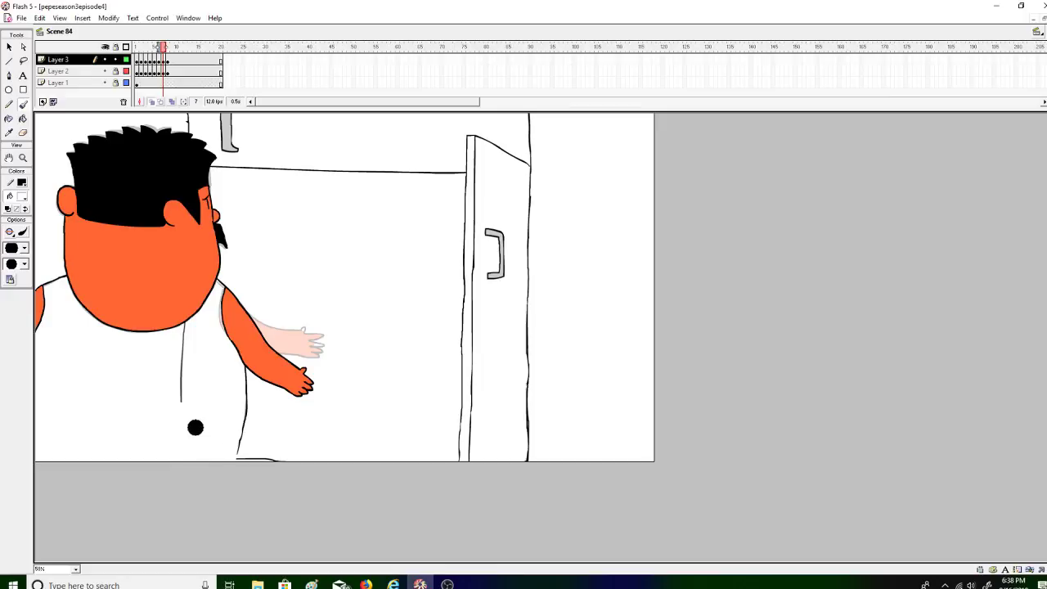
click(24, 119)
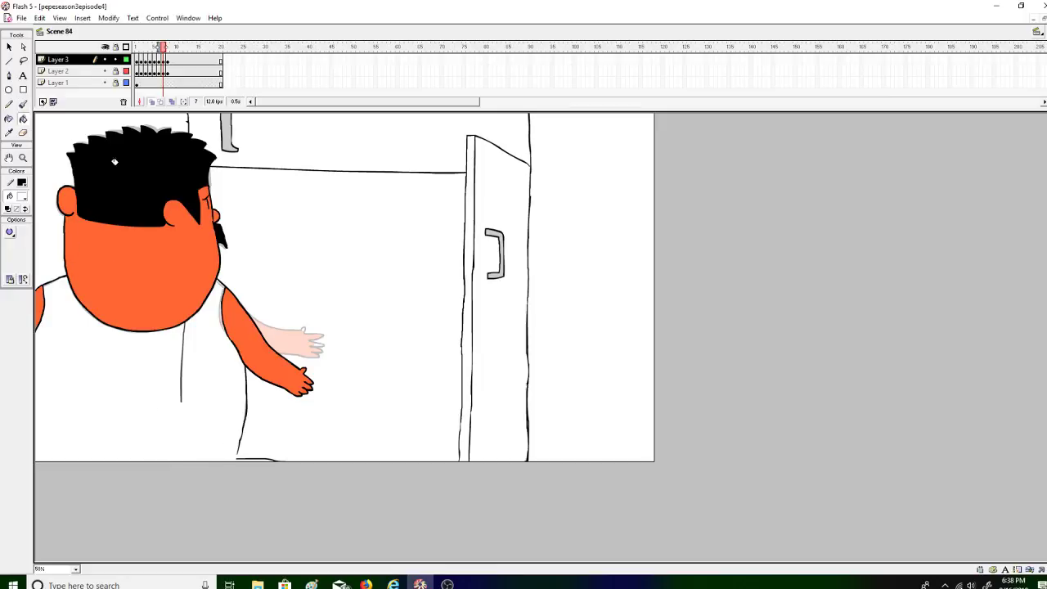
Step: Hide the background layers and draw a brown-orange rectangle behind the character on a new layer at the bottom of the stack
alt+click(104, 61)
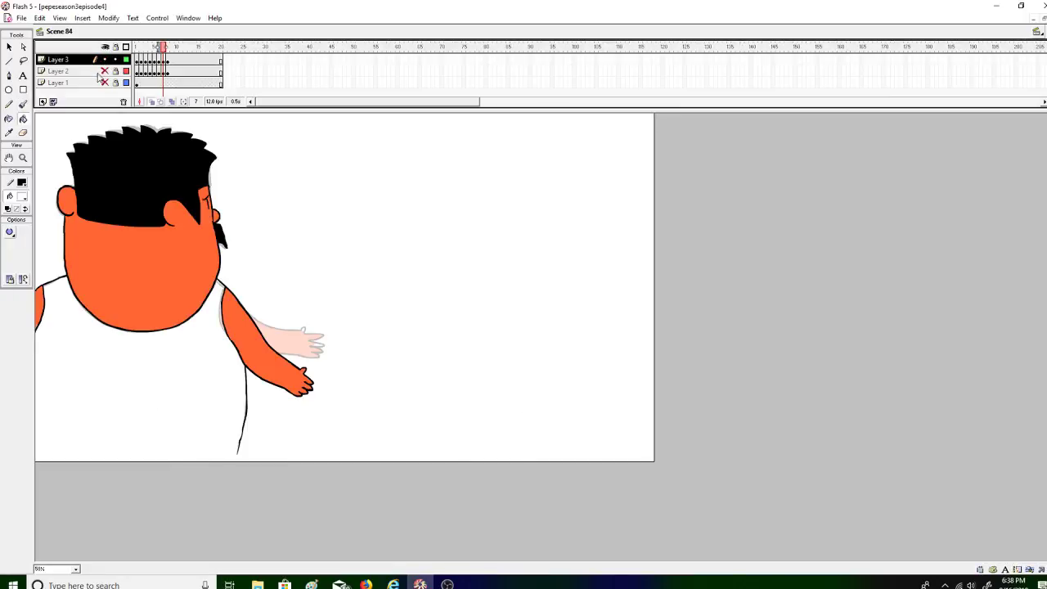
double_click(23, 89)
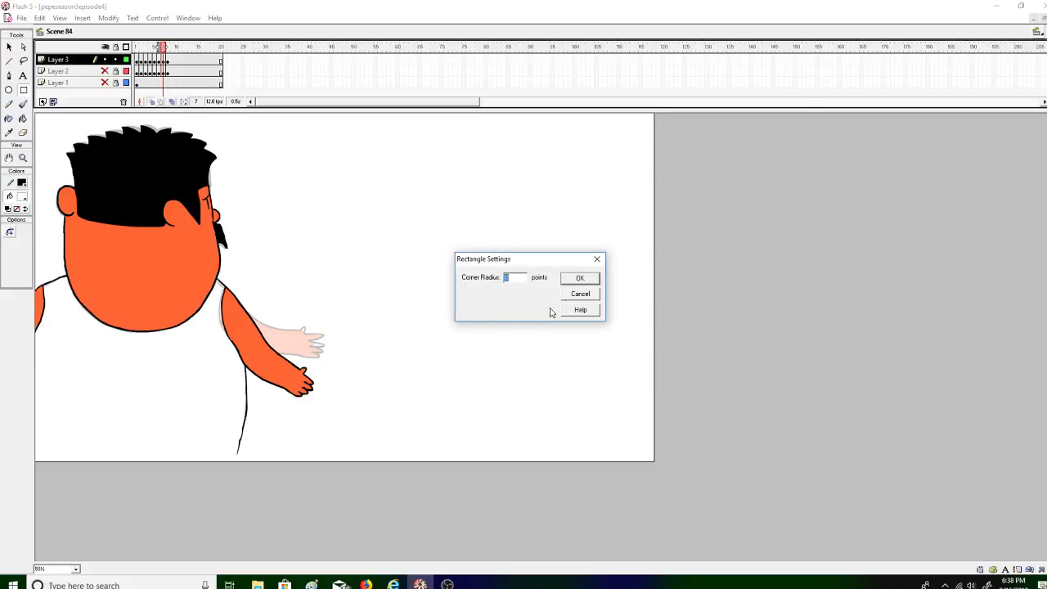
click(580, 278)
click(22, 197)
click(98, 283)
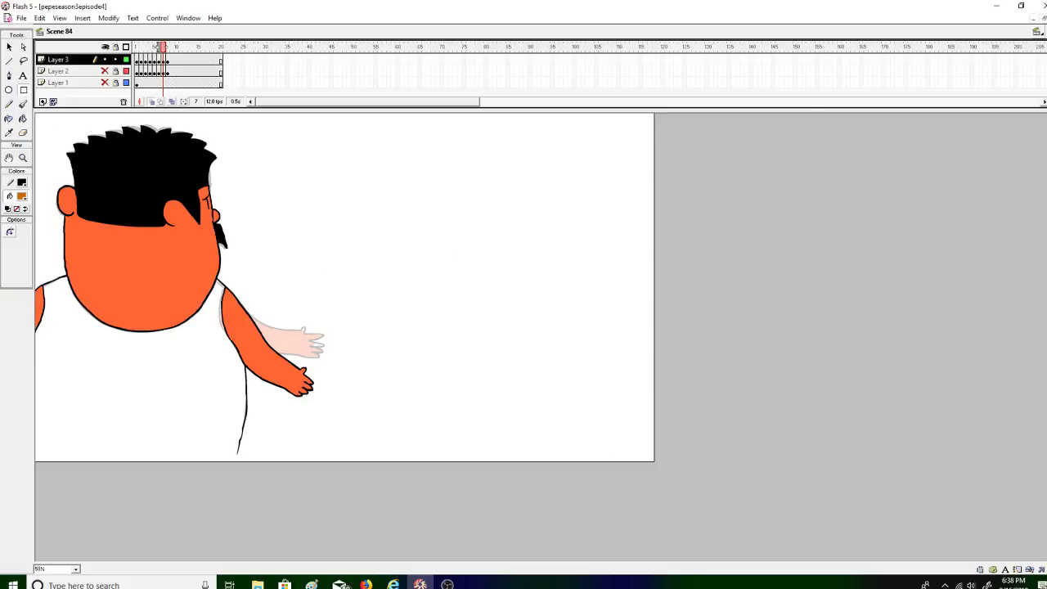
click(43, 101)
drag(57, 60, 57, 92)
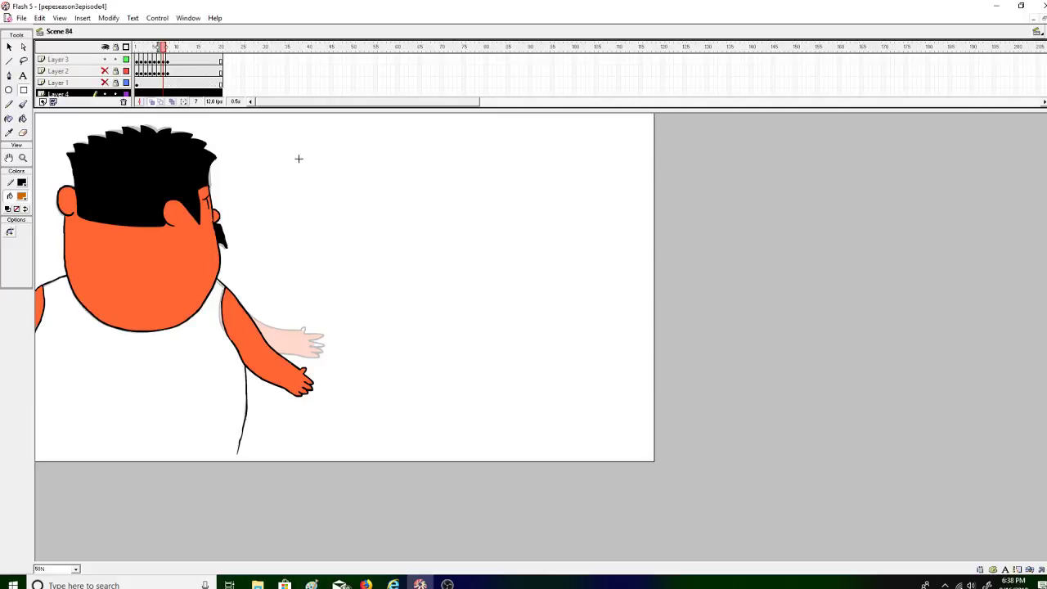
drag(297, 161, 43, 458)
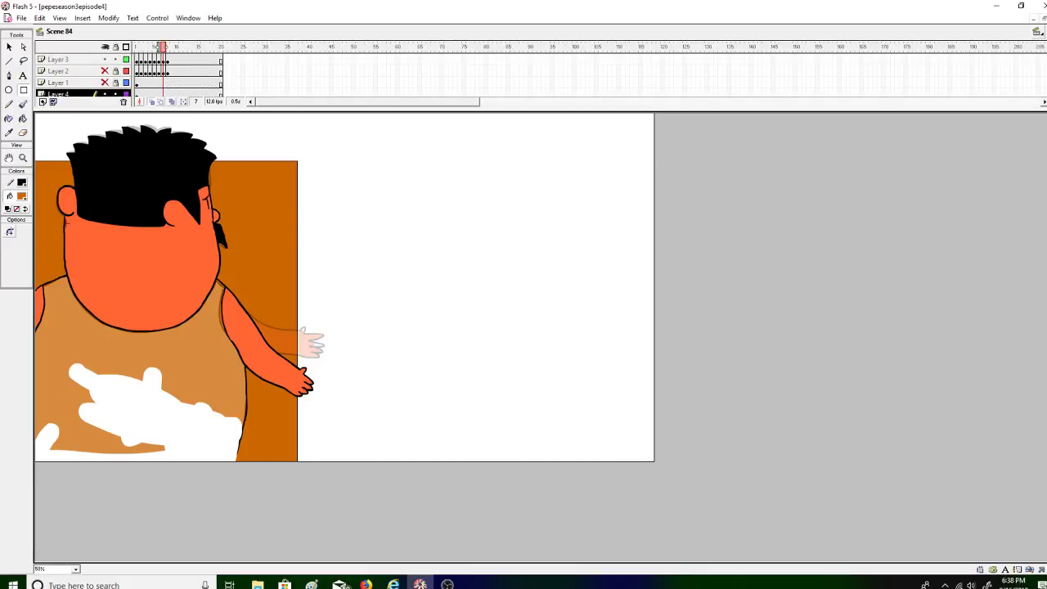
Step: Paint the shirt's open side along the canvas edge white on Layer 3 in frame 7 and fill the rest of the shirt white
click(23, 104)
click(91, 60)
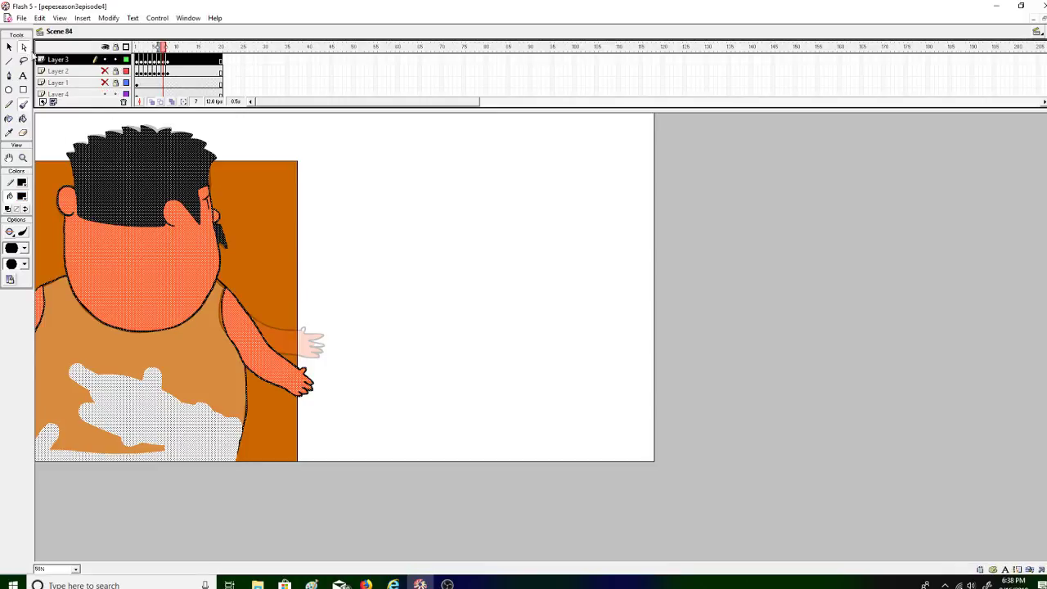
click(234, 136)
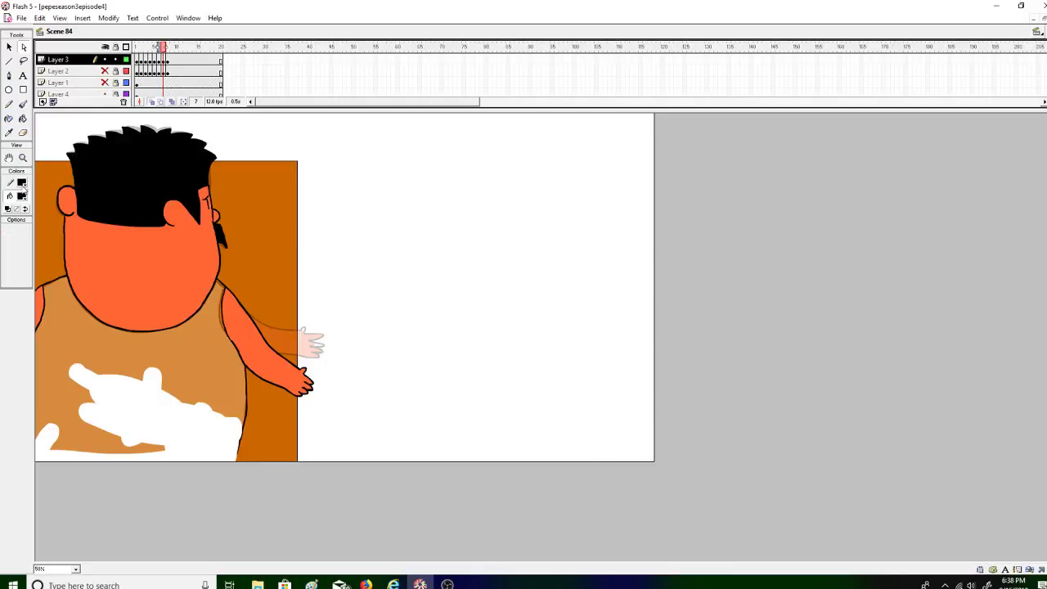
click(23, 105)
click(22, 196)
click(63, 133)
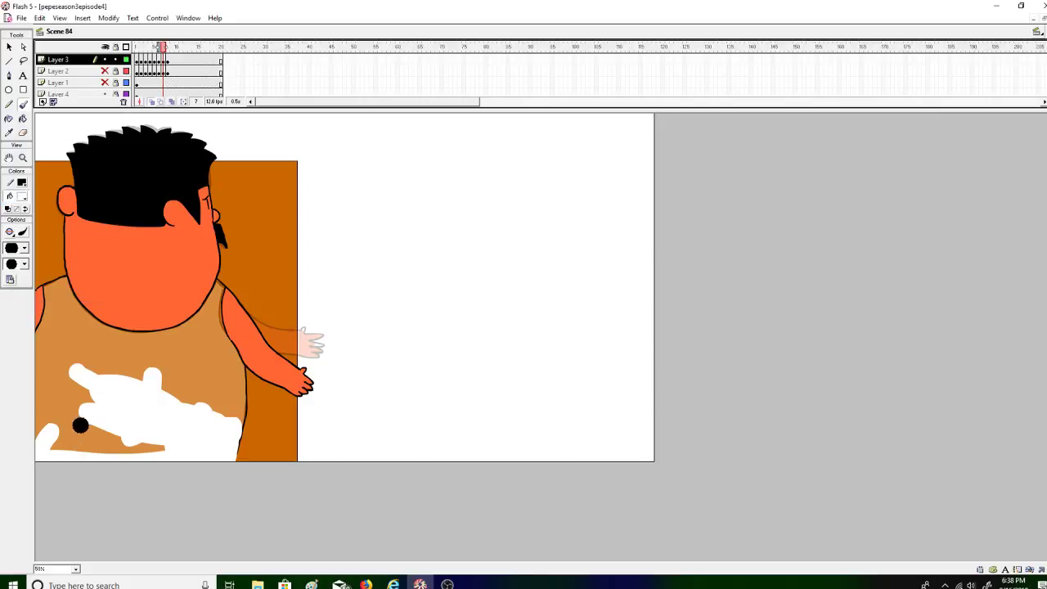
drag(46, 428, 40, 338)
click(23, 118)
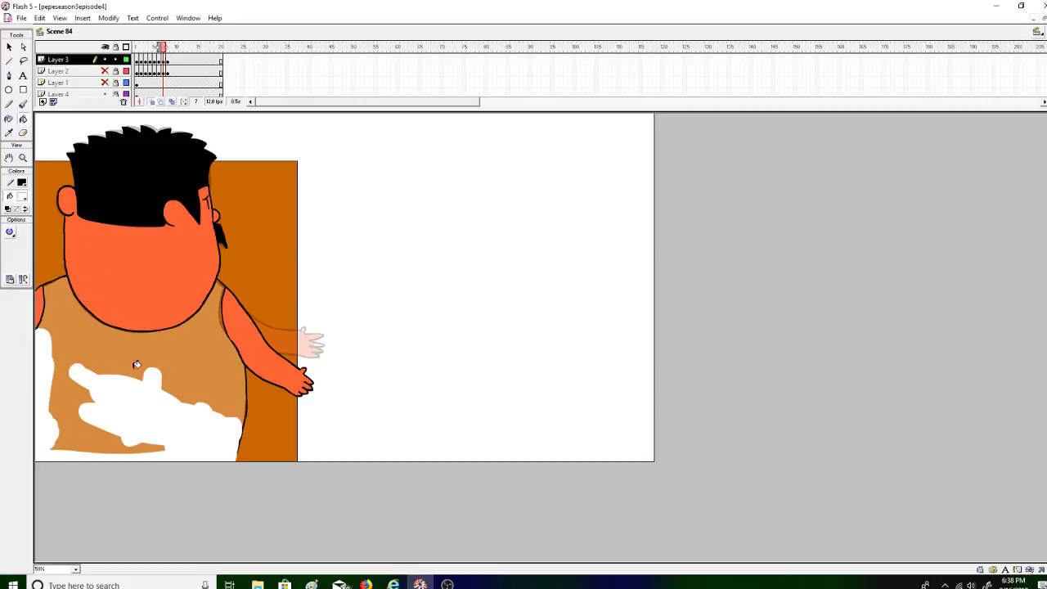
click(153, 352)
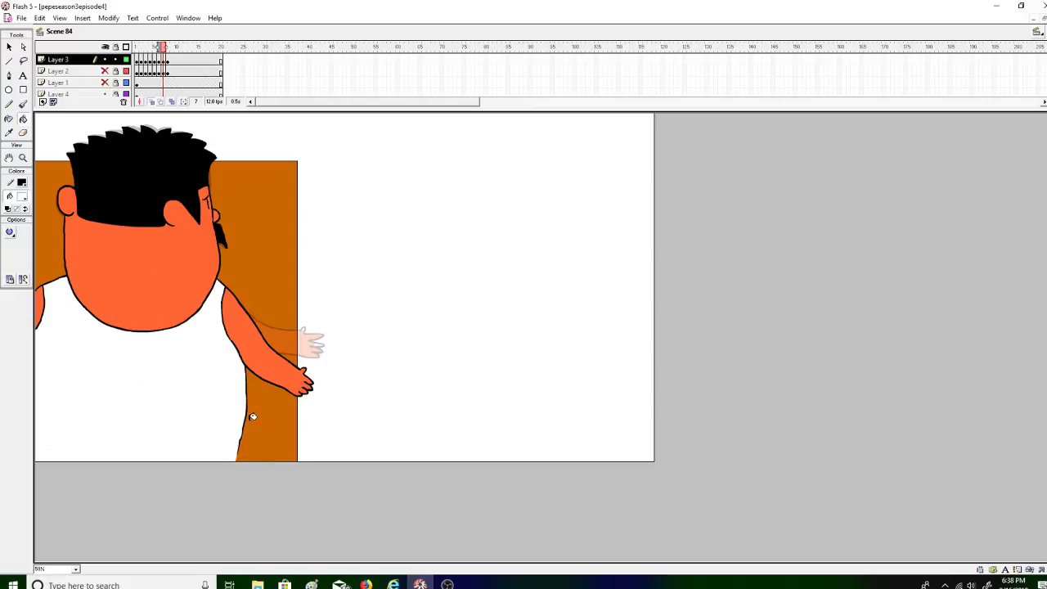
Step: Delete the layer with the brown-orange rectangle and show all hidden layers again
click(9, 46)
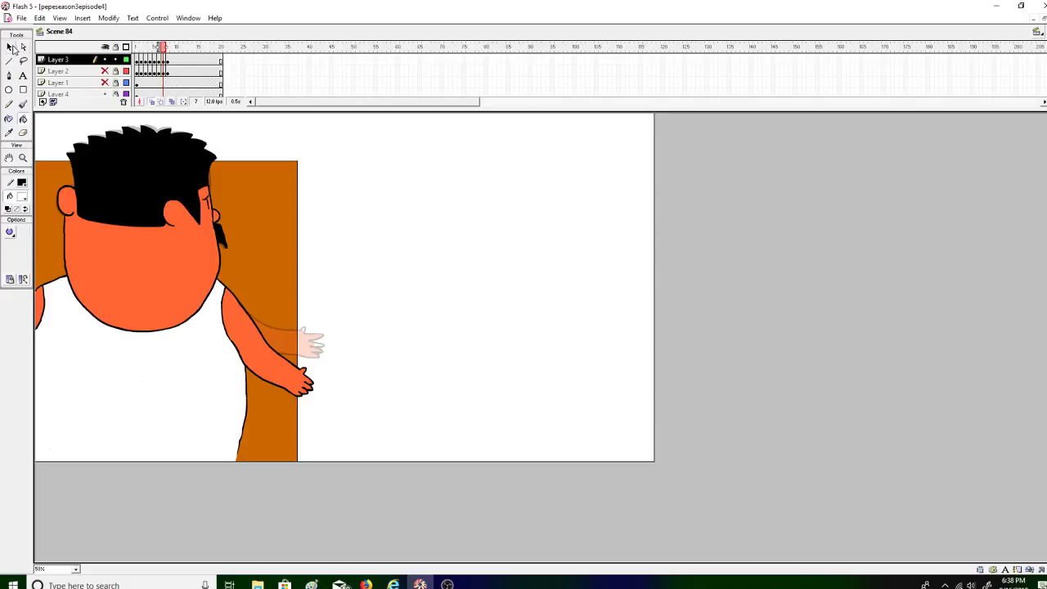
click(82, 94)
click(123, 101)
click(91, 60)
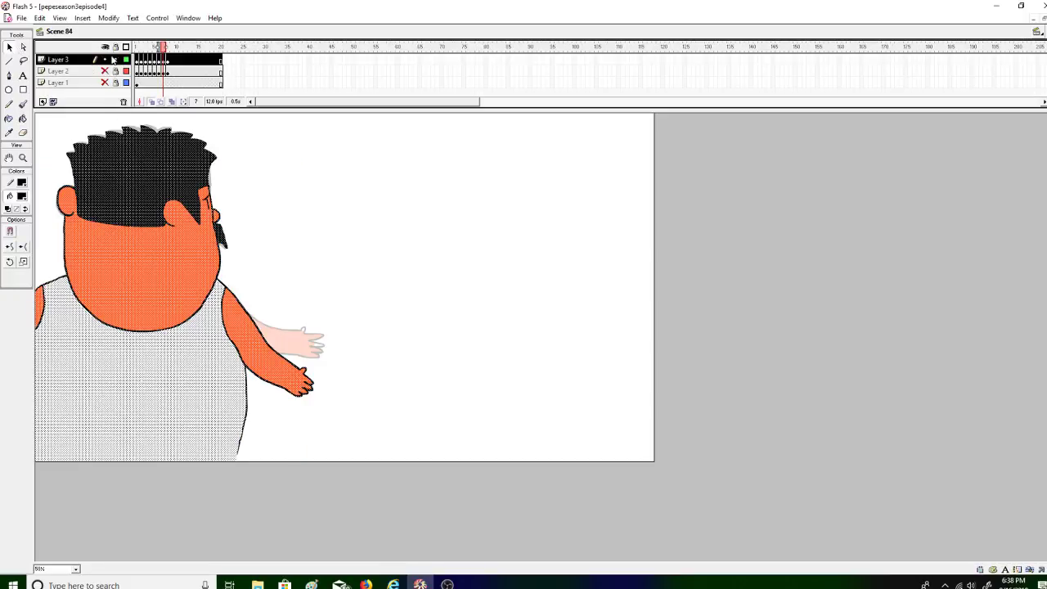
click(104, 47)
click(104, 46)
Step: Paint the lower edge of the shirt in frame 8 on Layer 3 with white brush strokes and fill the shirt white
mouse_move(175, 55)
mouse_down()
mouse_move(202, 51)
mouse_move(170, 59)
mouse_up()
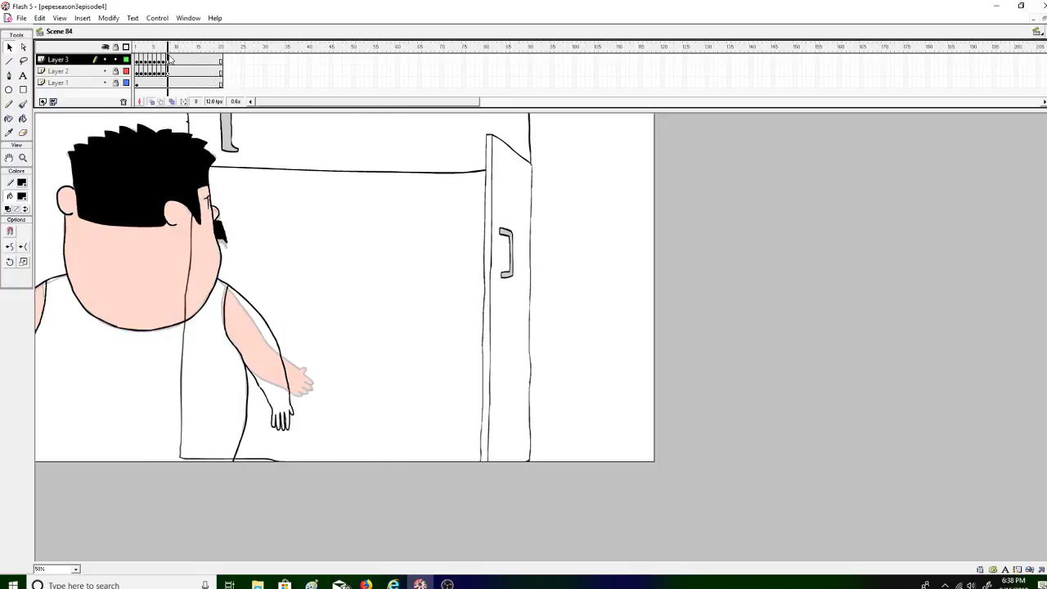
click(24, 105)
click(22, 196)
click(10, 253)
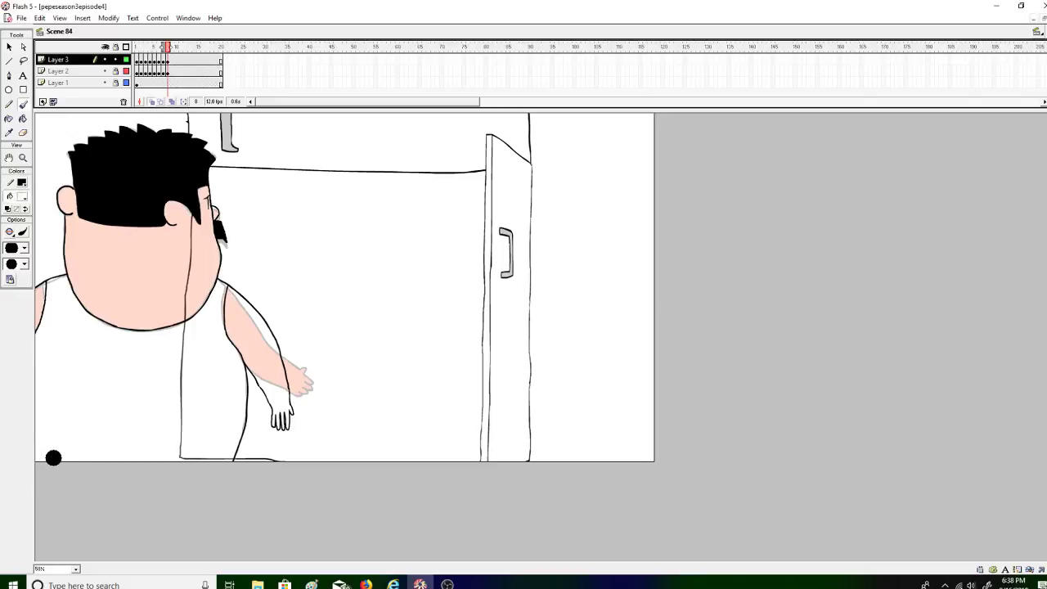
drag(180, 464, 224, 458)
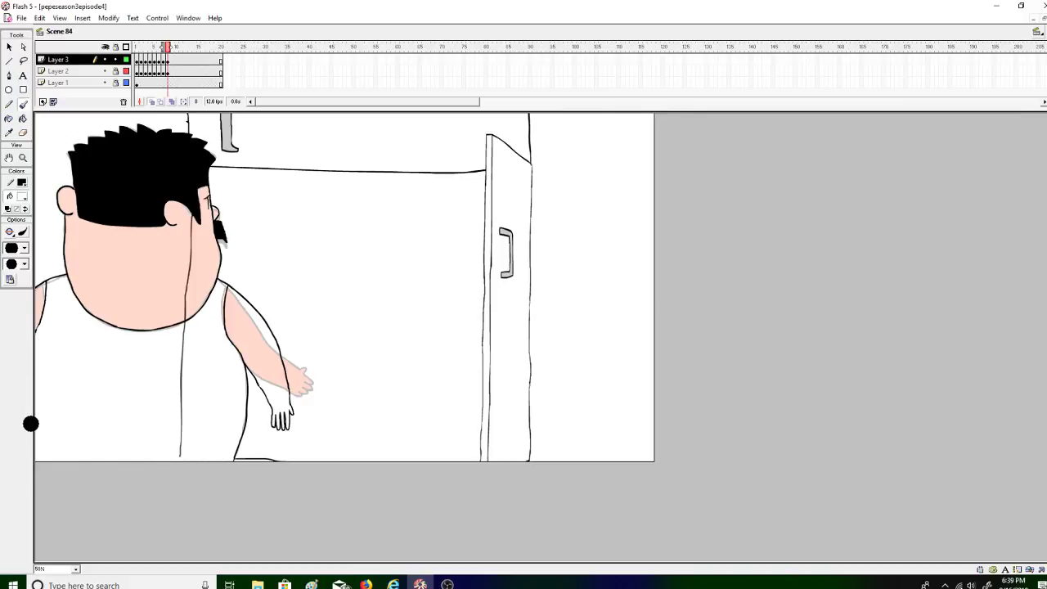
click(23, 118)
click(110, 344)
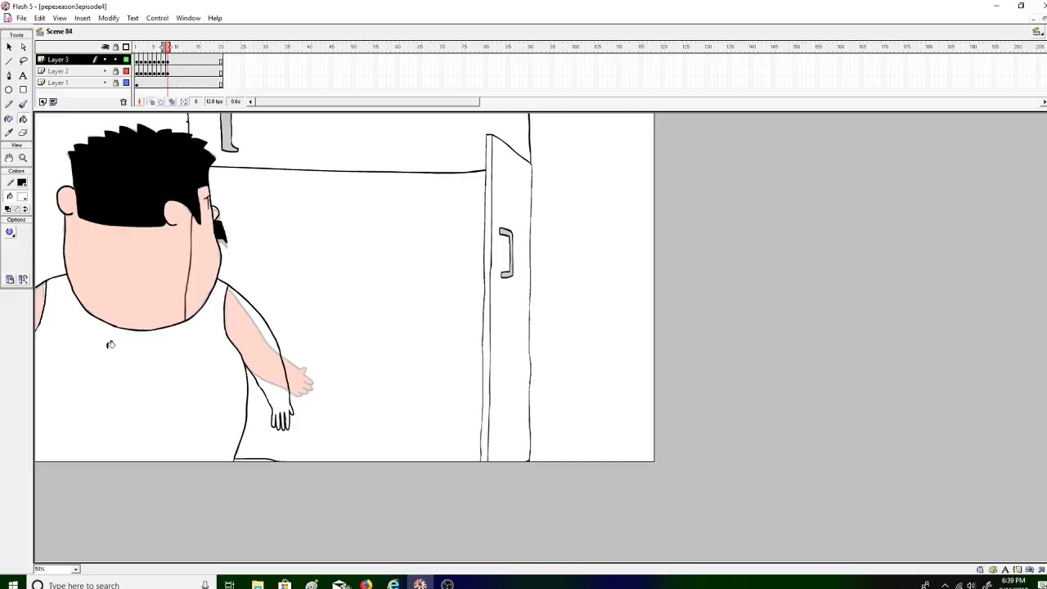
Step: Fill the character's head and both arms in frame 8 with the orange skin colour
click(9, 234)
click(31, 260)
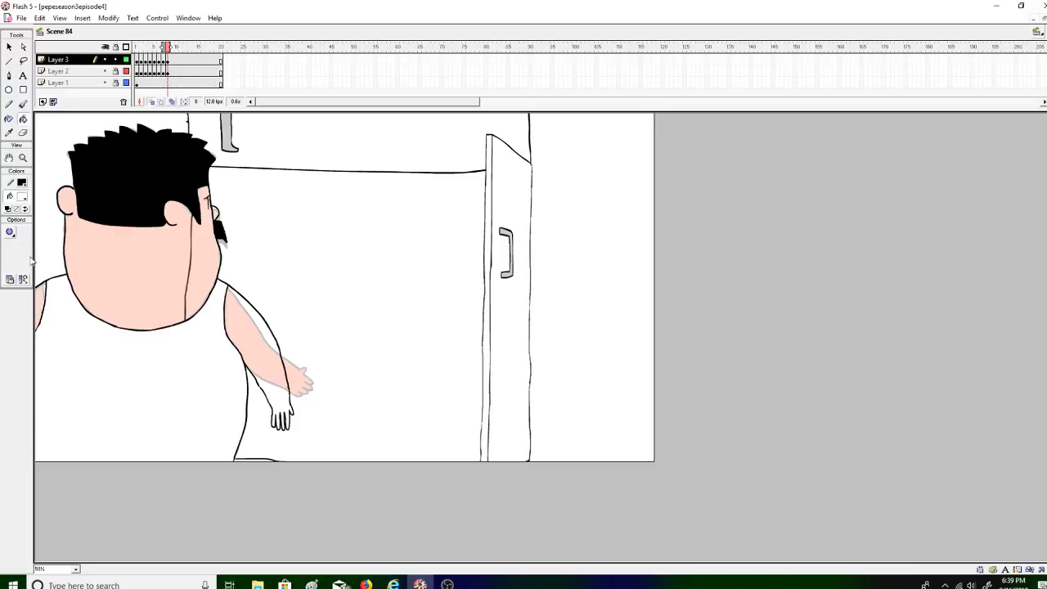
click(24, 197)
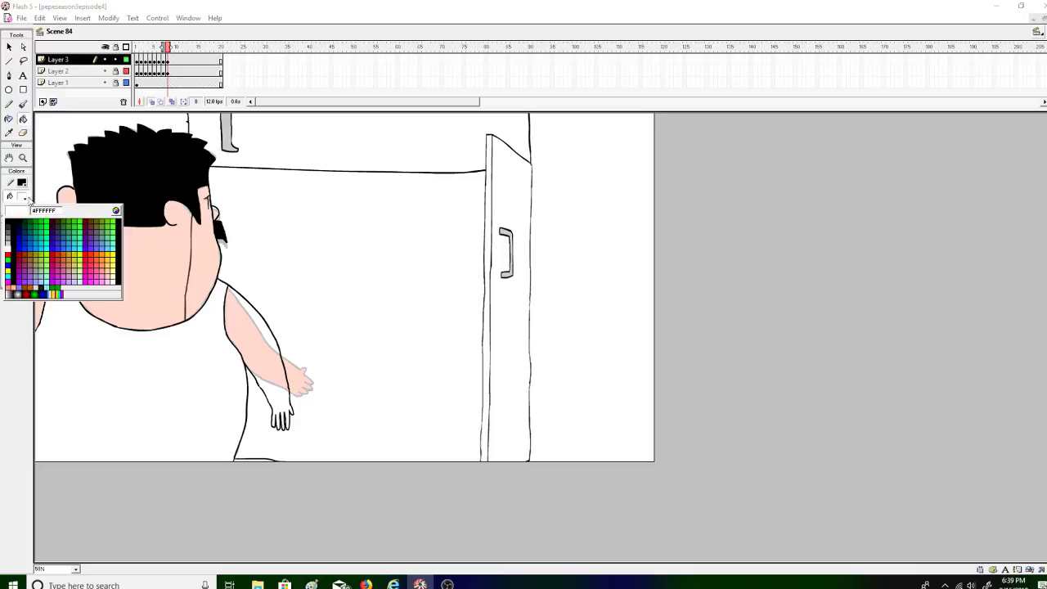
click(98, 257)
click(195, 275)
click(242, 329)
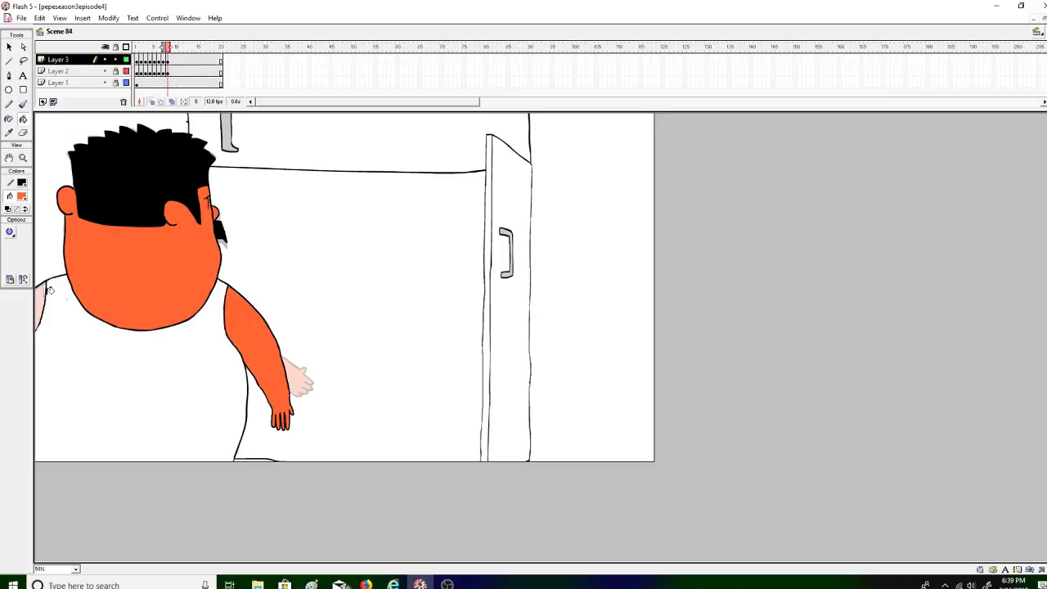
click(40, 297)
Step: Play the scene from frame 1 to check the coloured animation
drag(169, 46, 120, 41)
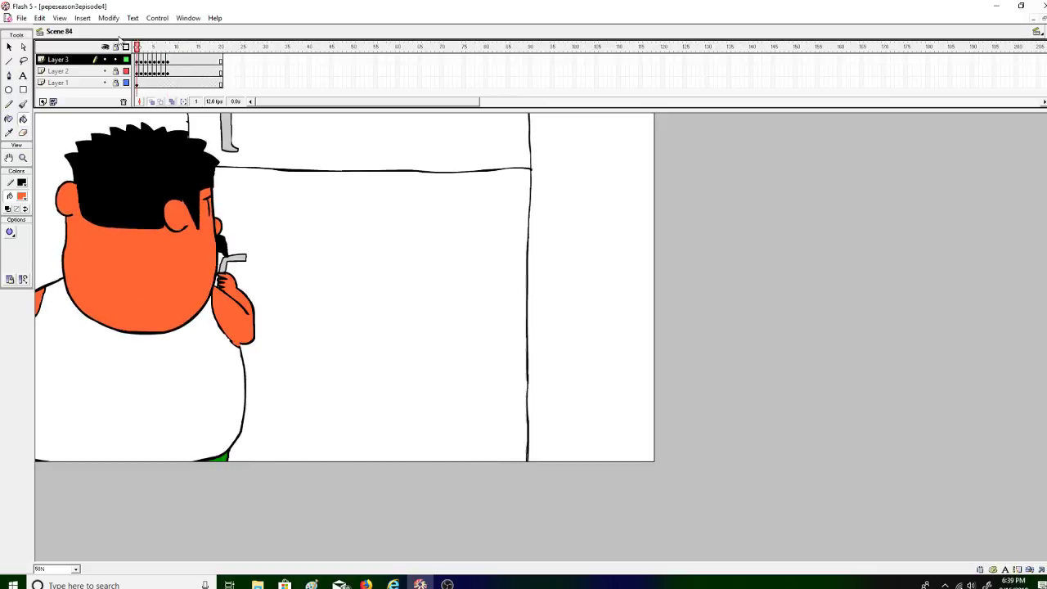
click(157, 18)
click(167, 28)
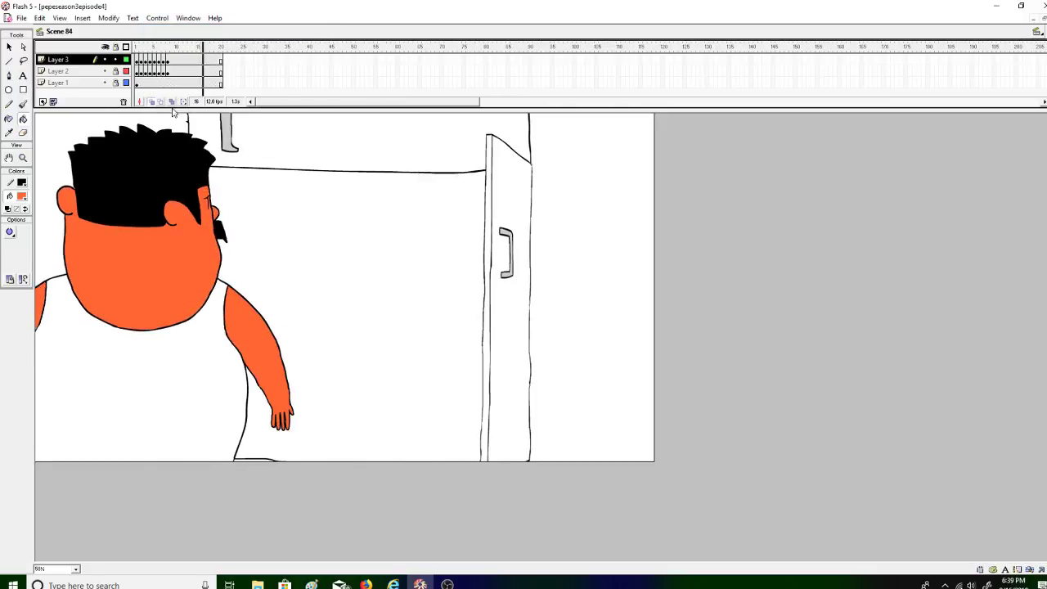
Step: Lock Layer 3 and hide Layers 2 and 3 to work on the background in Layer 1
click(115, 59)
click(24, 158)
click(22, 118)
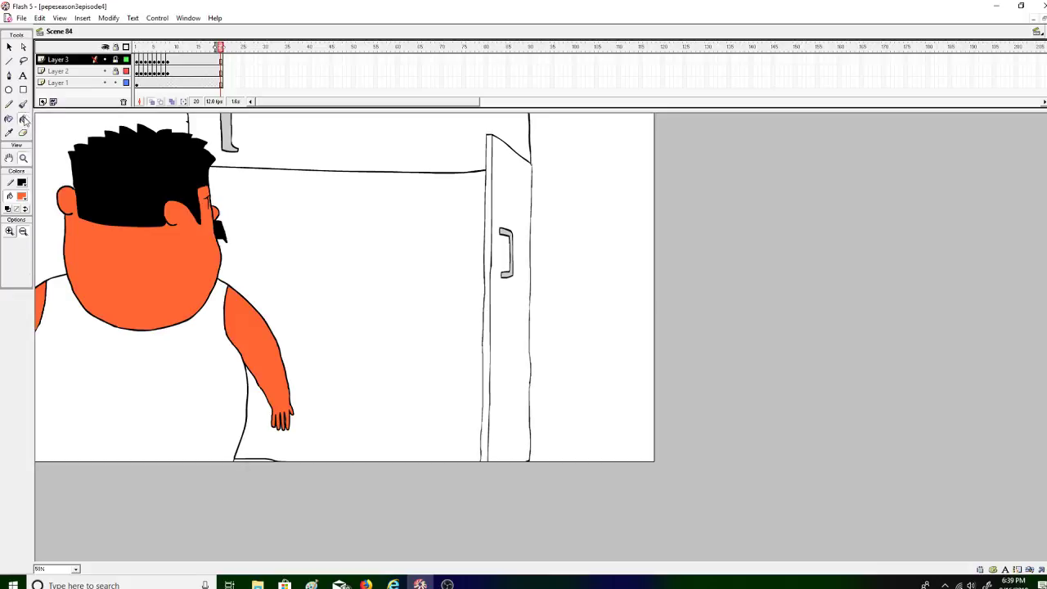
click(21, 196)
click(7, 239)
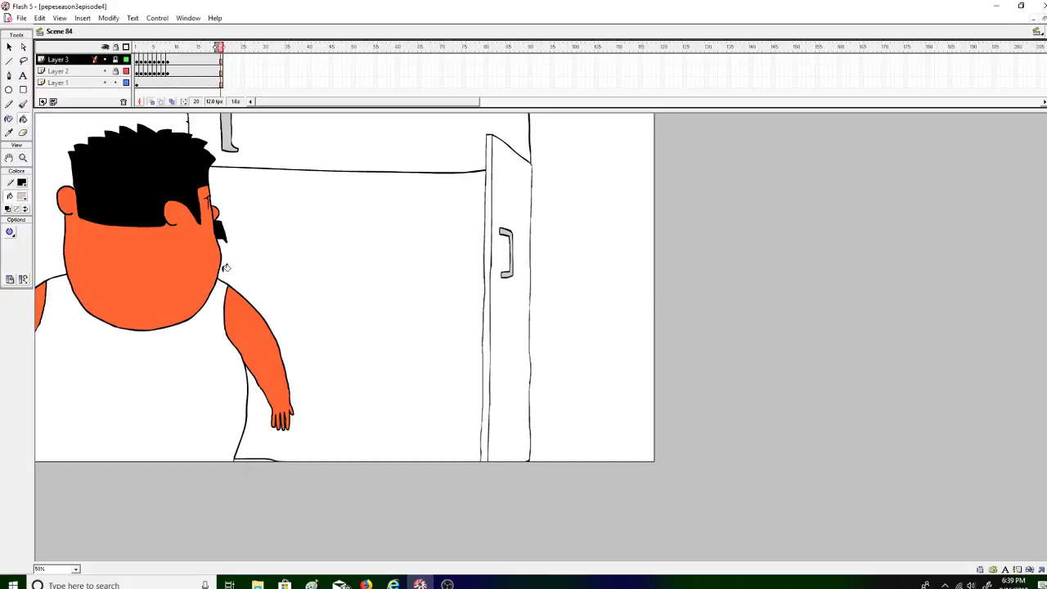
click(104, 71)
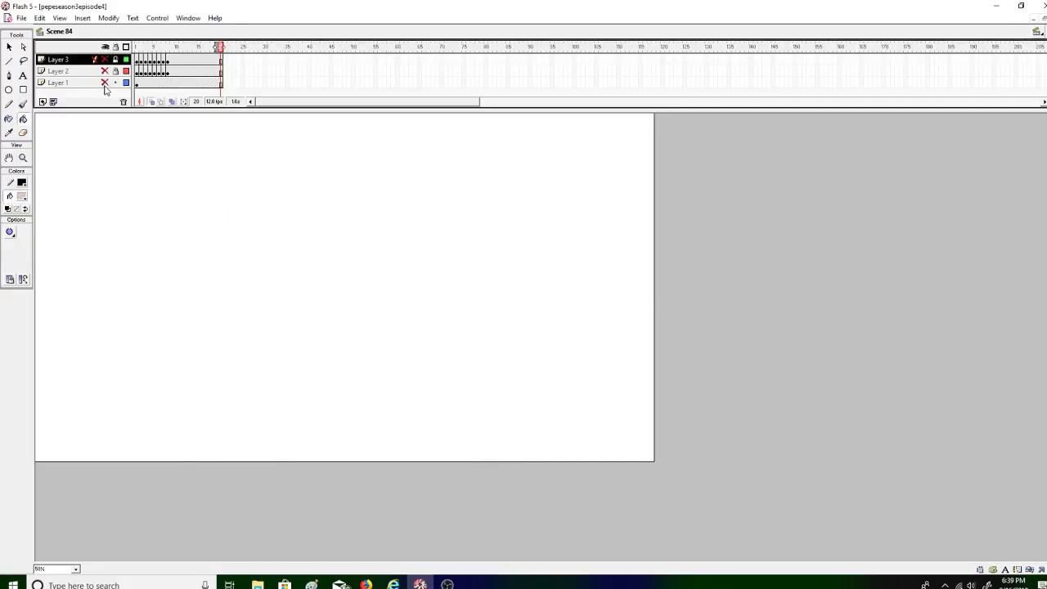
Step: Close the gap in the upright outline beside the opening on Layer 1 with a thin black brush stroke
click(22, 104)
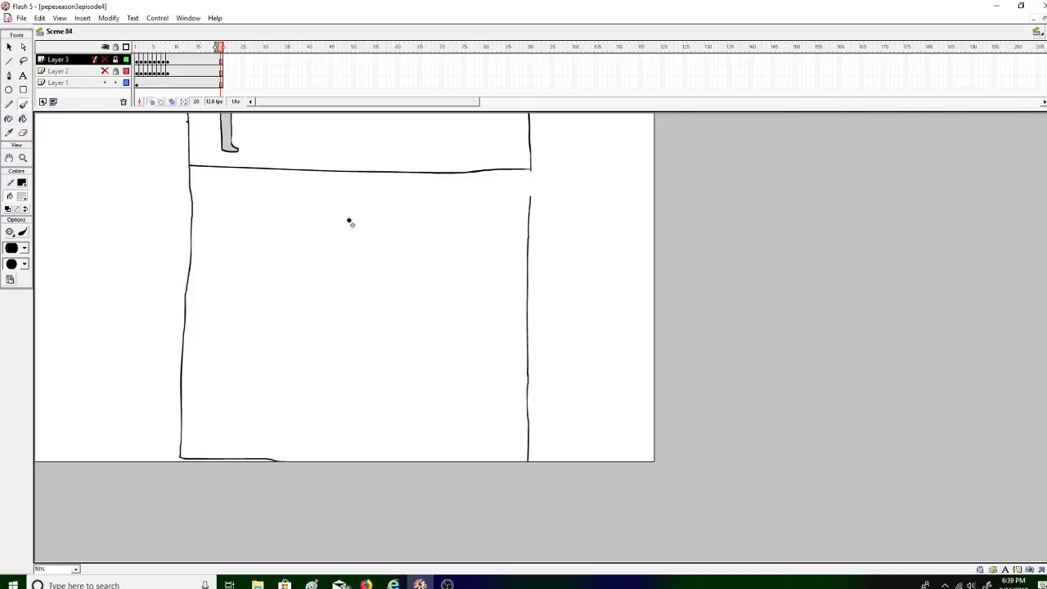
click(93, 84)
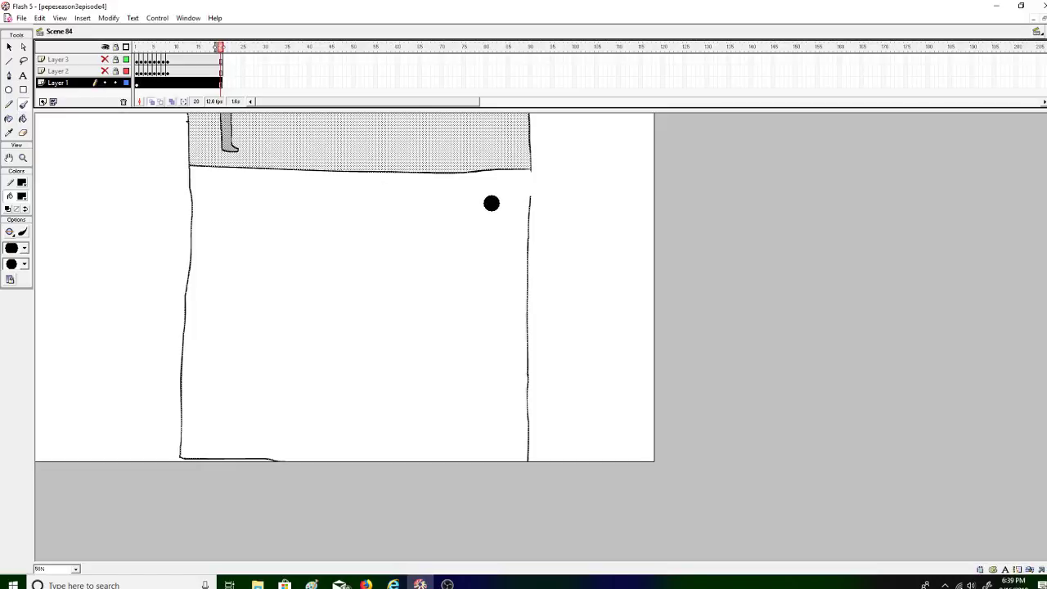
click(23, 249)
click(16, 270)
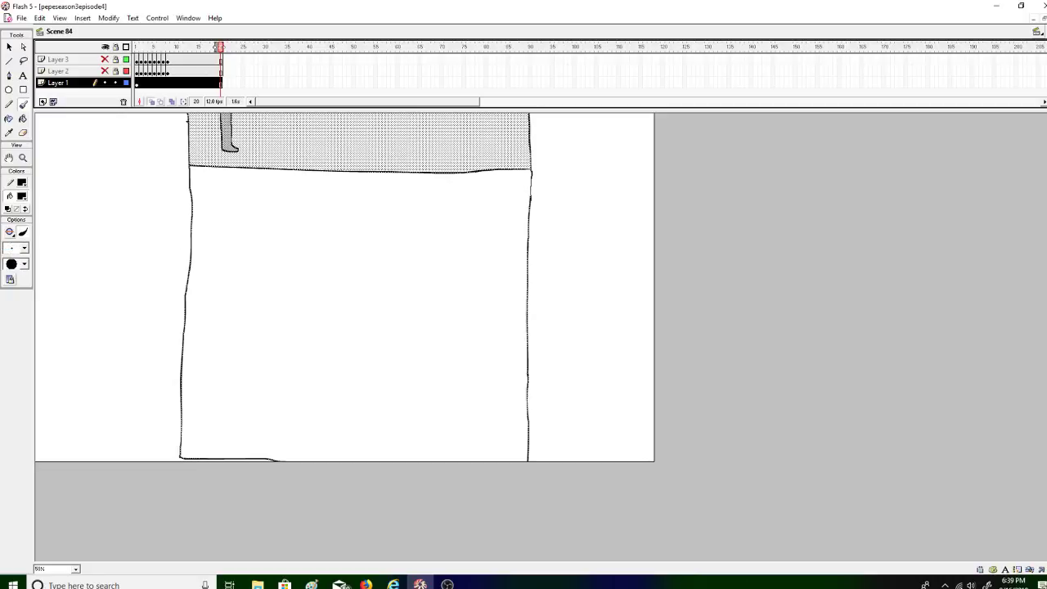
key(ctrl+shift+a)
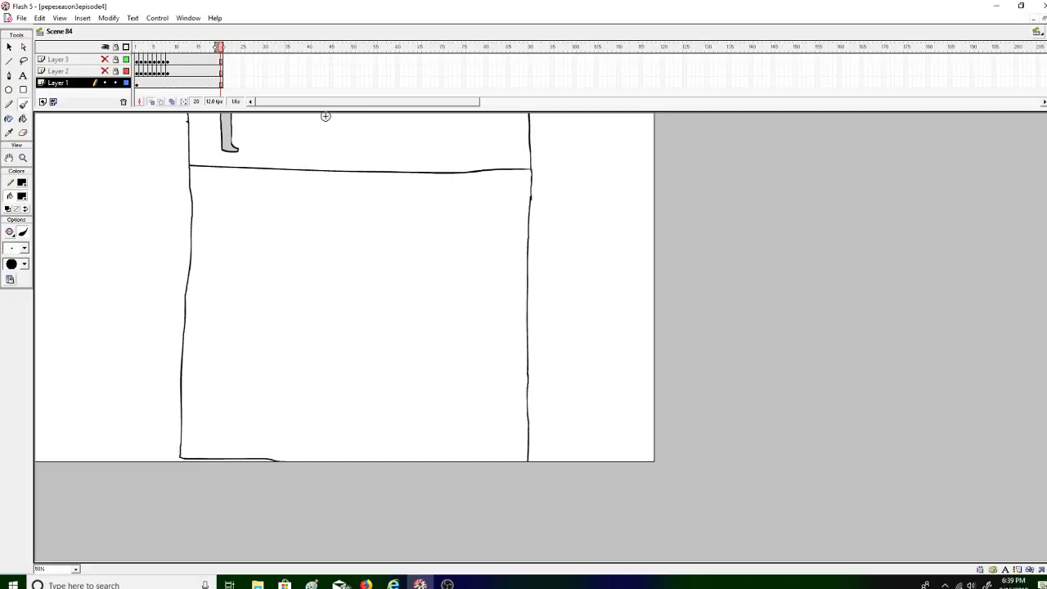
Step: Fill the opening on Layer 1 with the door handle's light grey, #CCCCCC, and show Layer 2 again
click(23, 119)
click(22, 196)
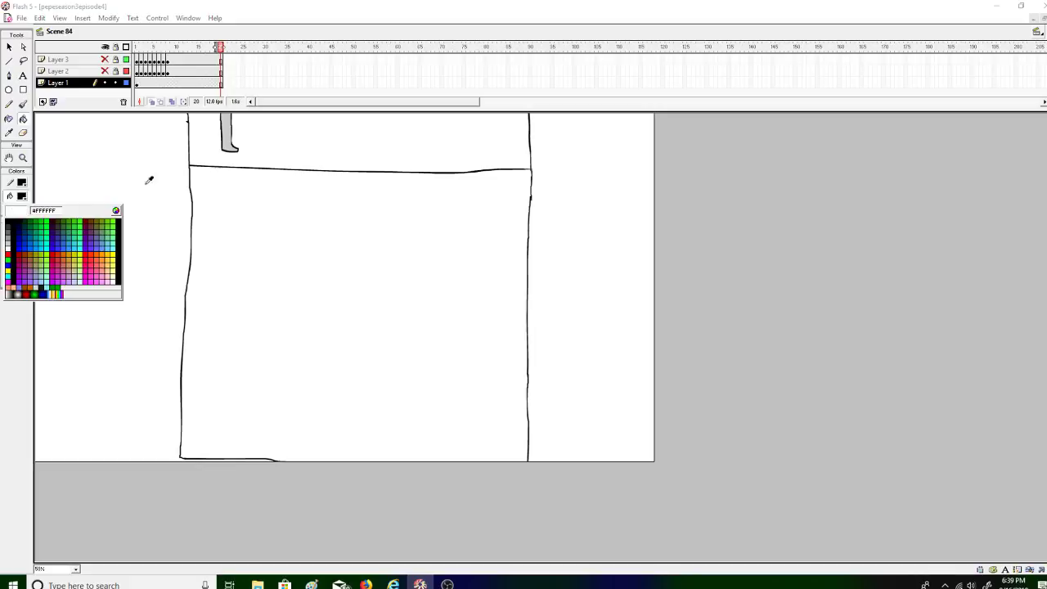
click(230, 120)
click(244, 217)
click(24, 104)
click(104, 71)
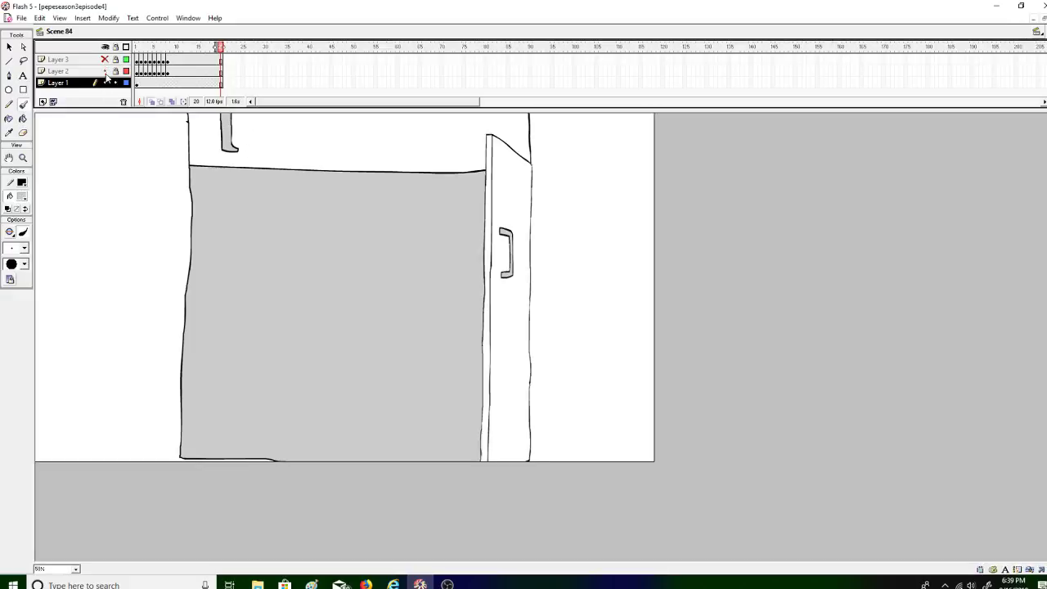
Step: Draw a shelf across the upper part of the grey opening on Layer 1 with three thin black brush lines
click(22, 196)
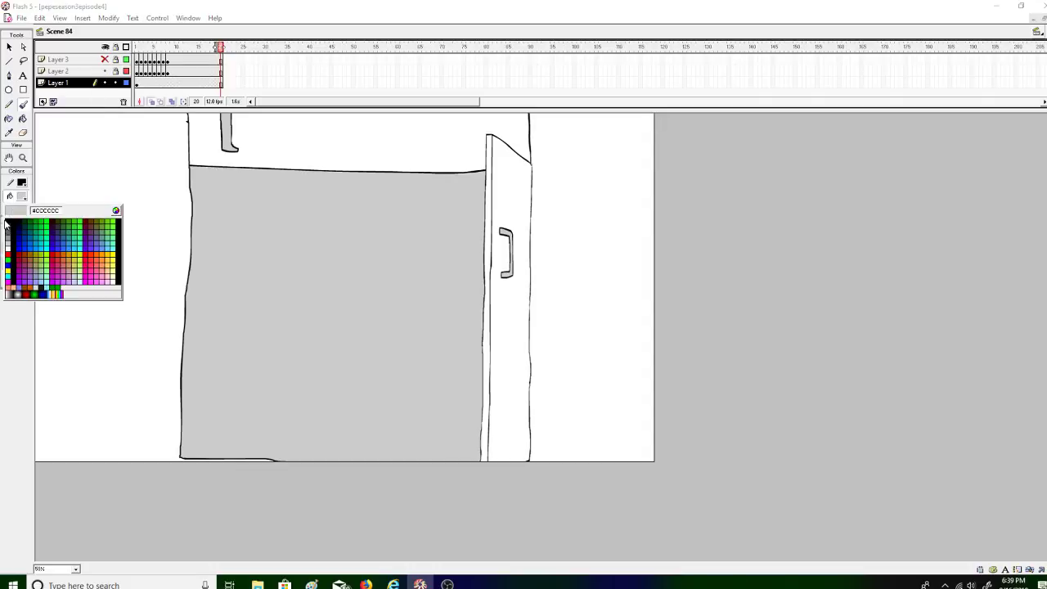
click(8, 223)
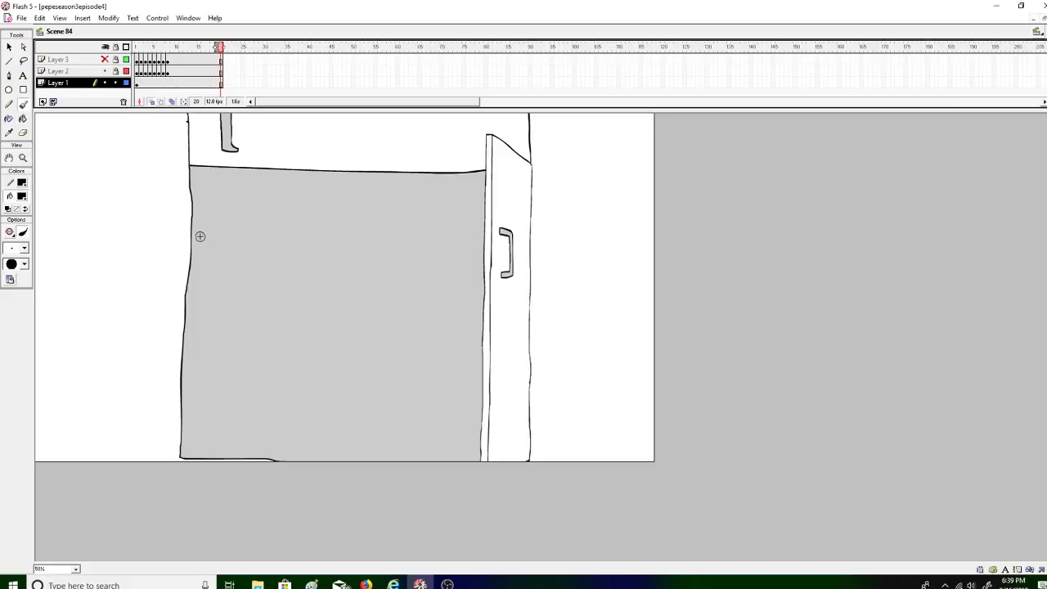
drag(201, 243, 206, 251)
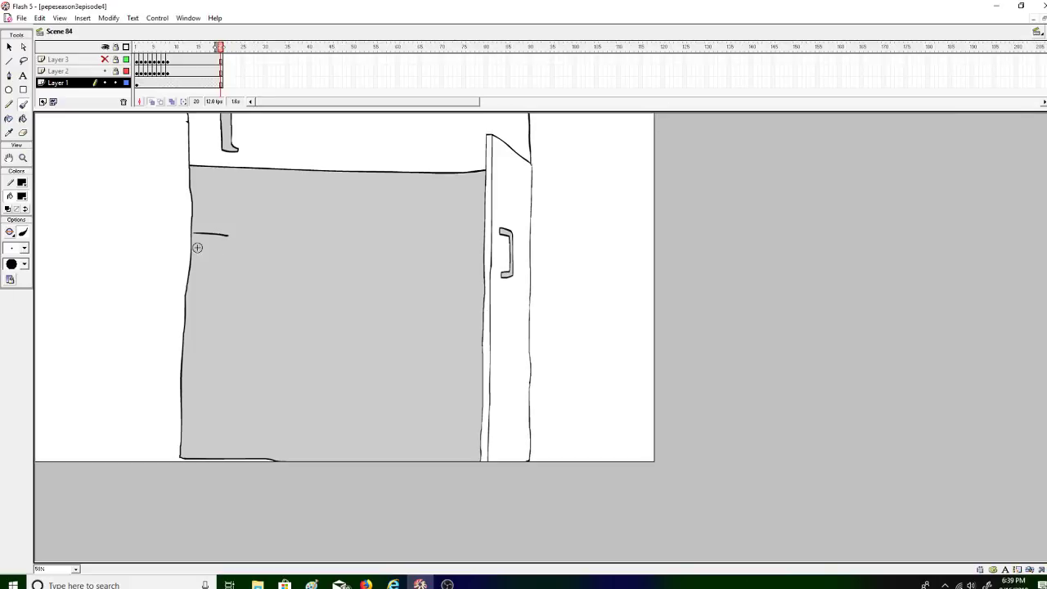
drag(212, 246, 483, 264)
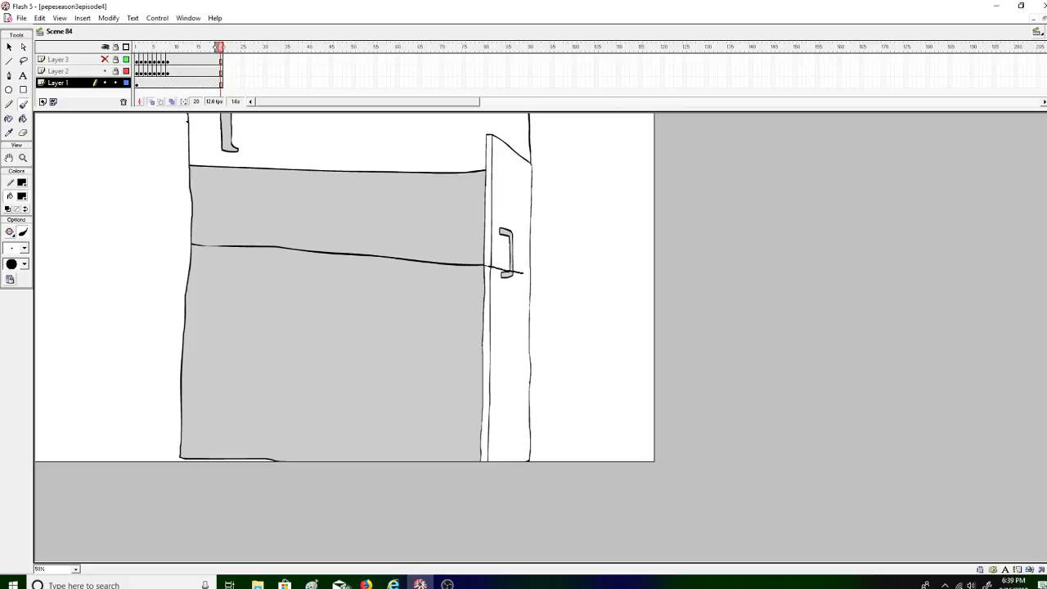
key(ctrl+z)
key(ctrl+z)
drag(418, 241, 512, 246)
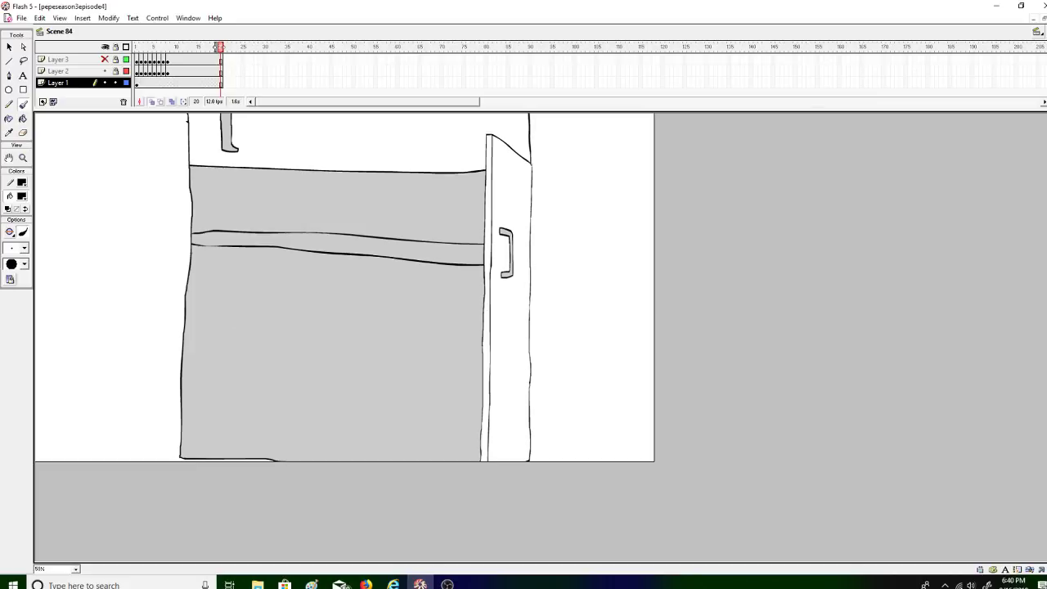
key(ctrl+z)
key(ctrl+z)
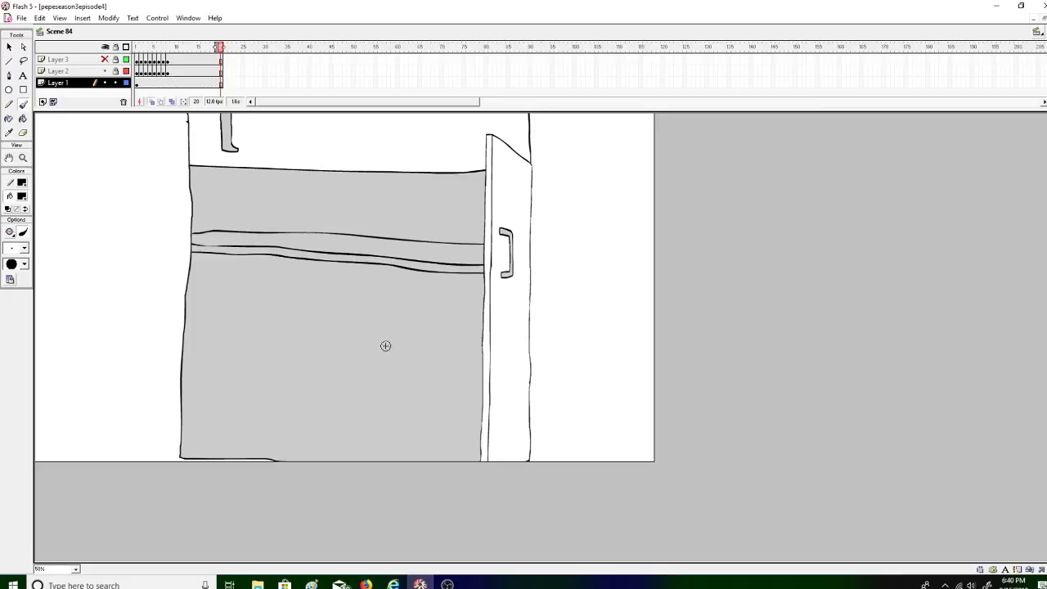
Step: Mix a lighter grey with RGB 225, 225, 225 and fill the shelf's top surface and front edge with it
click(23, 119)
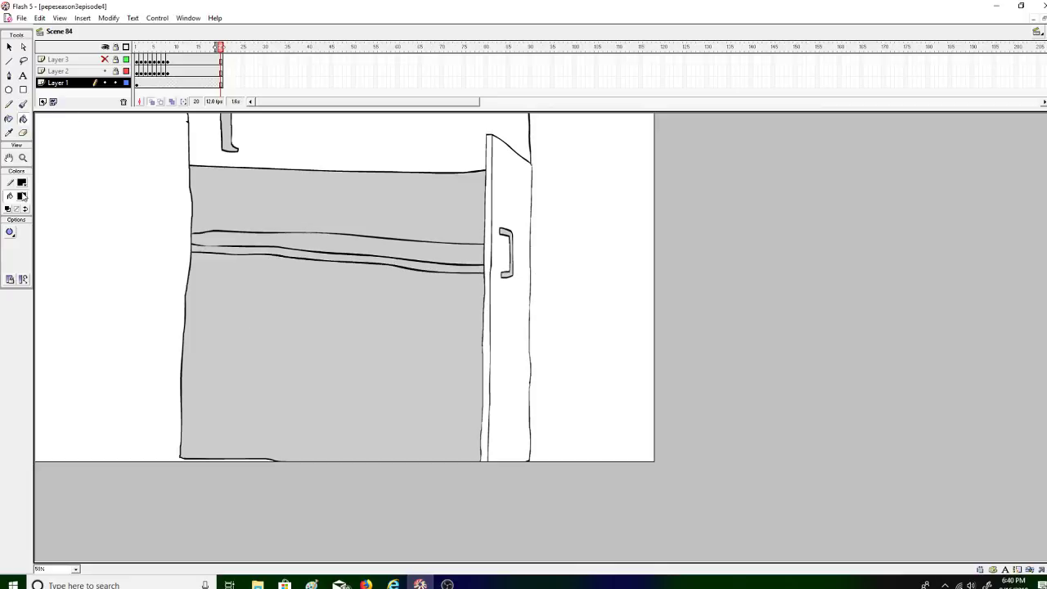
click(23, 197)
click(18, 210)
click(22, 197)
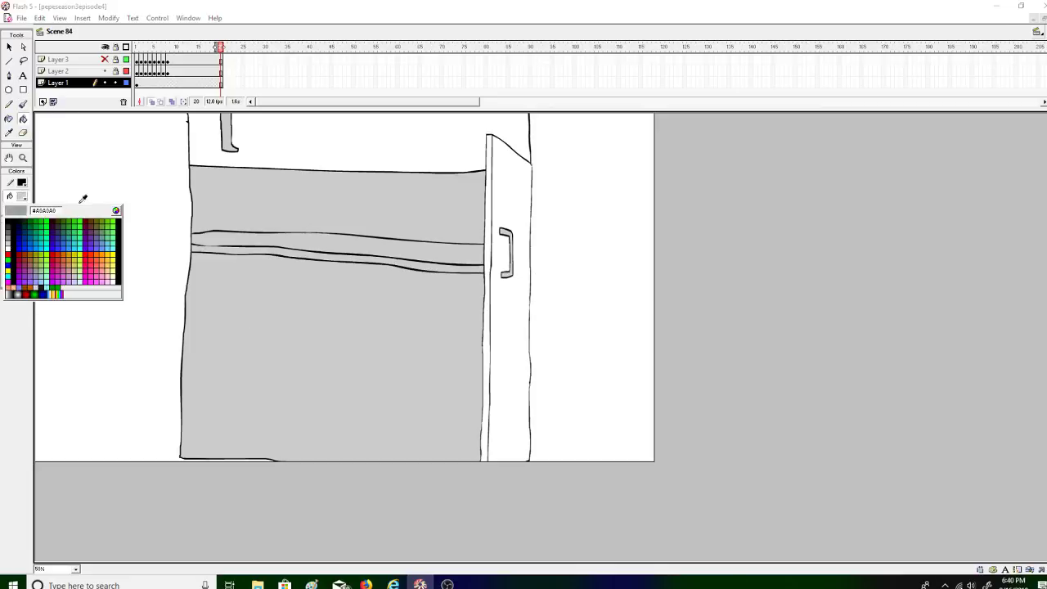
click(112, 211)
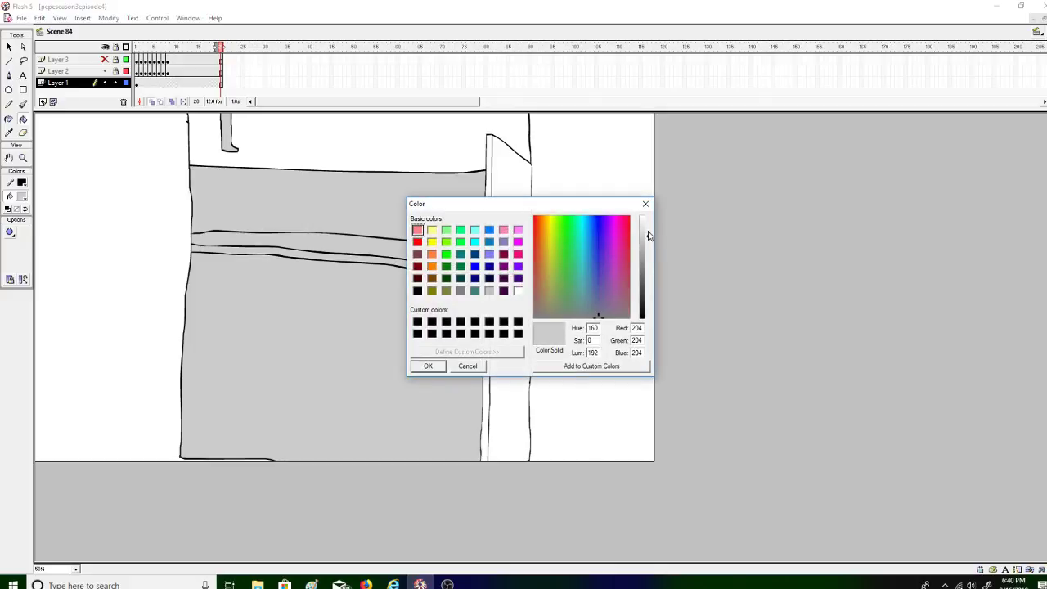
click(649, 230)
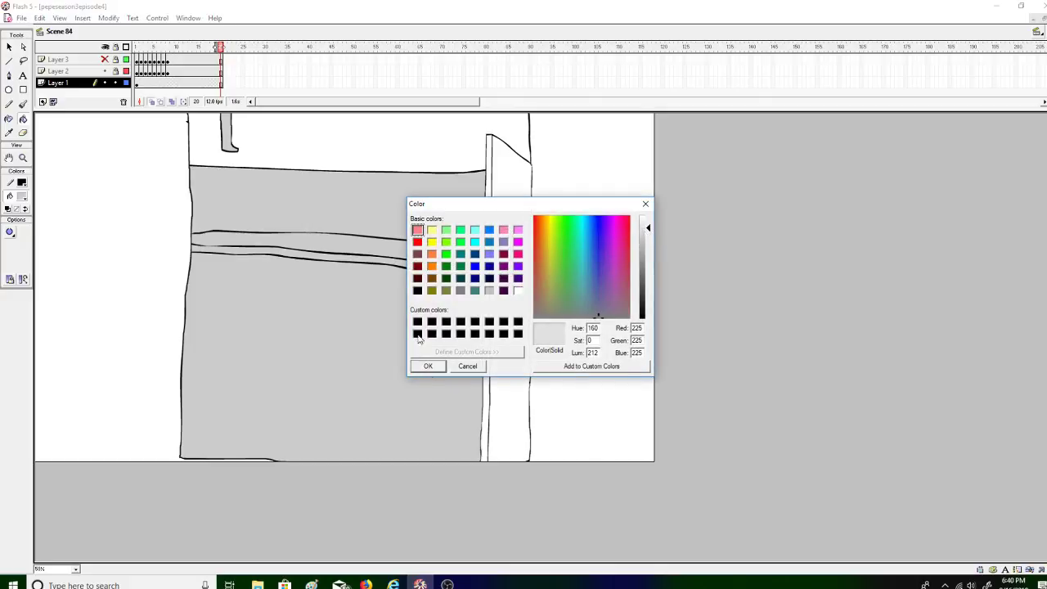
click(427, 366)
click(397, 243)
click(379, 260)
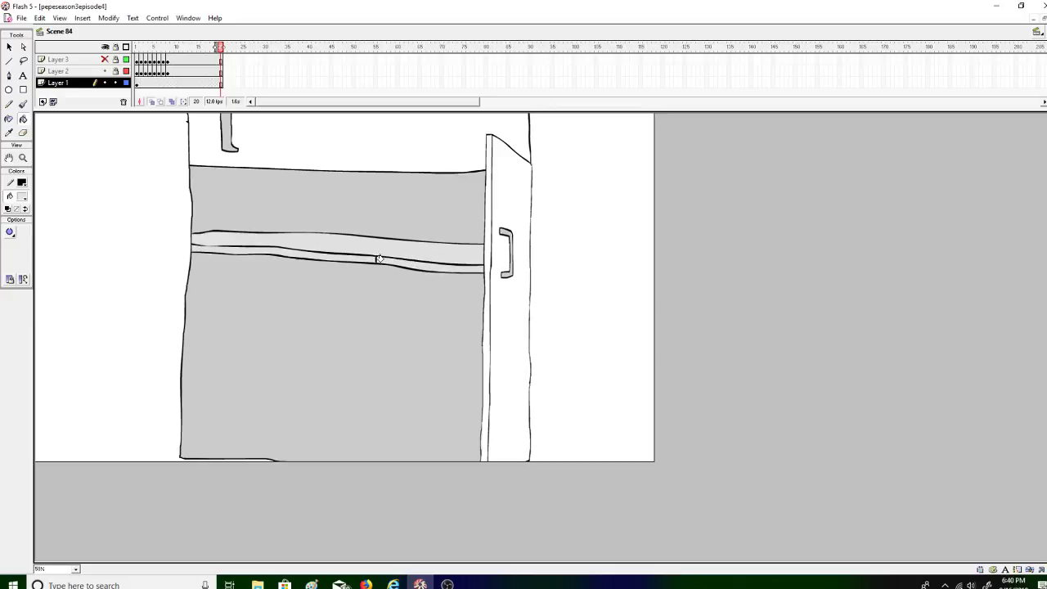
Step: Draw a second shelf below the first one on Layer 1 with three thin black brush lines
click(23, 104)
click(22, 196)
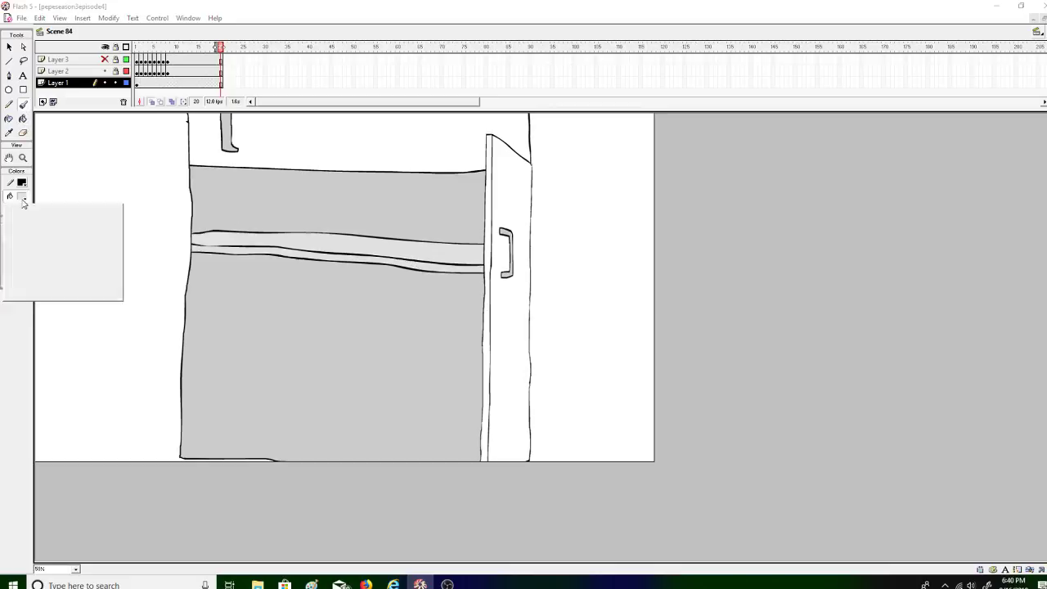
click(11, 218)
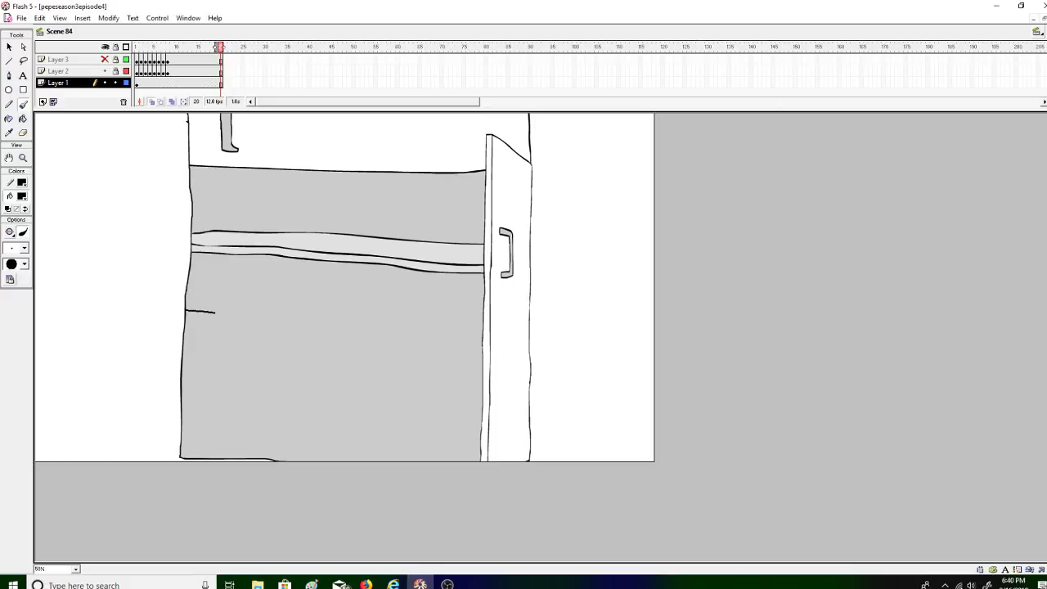
drag(357, 318, 543, 332)
key(ctrl+z)
drag(186, 302, 460, 321)
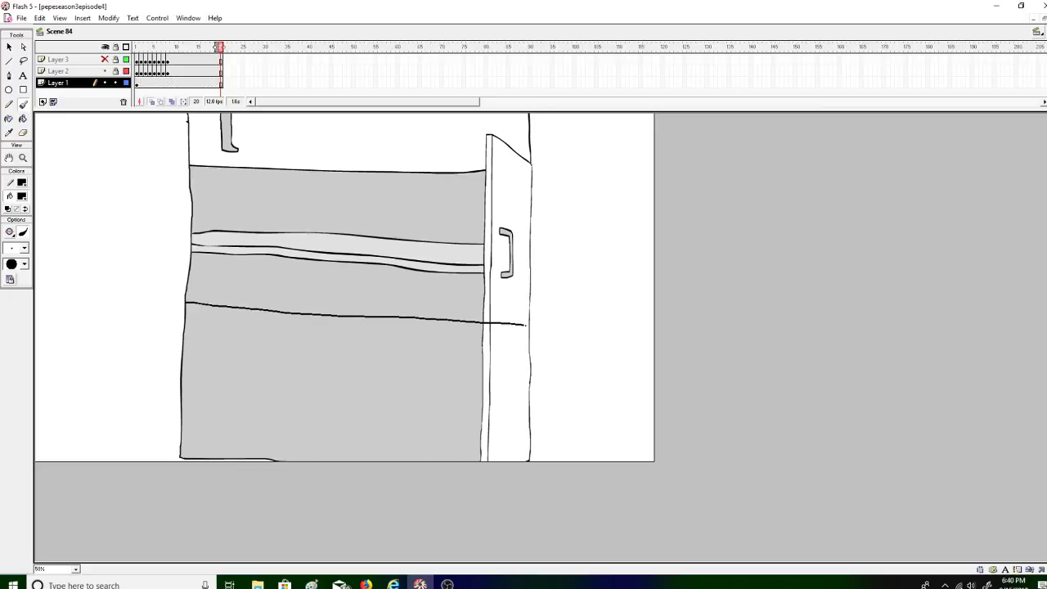
drag(526, 325, 530, 325)
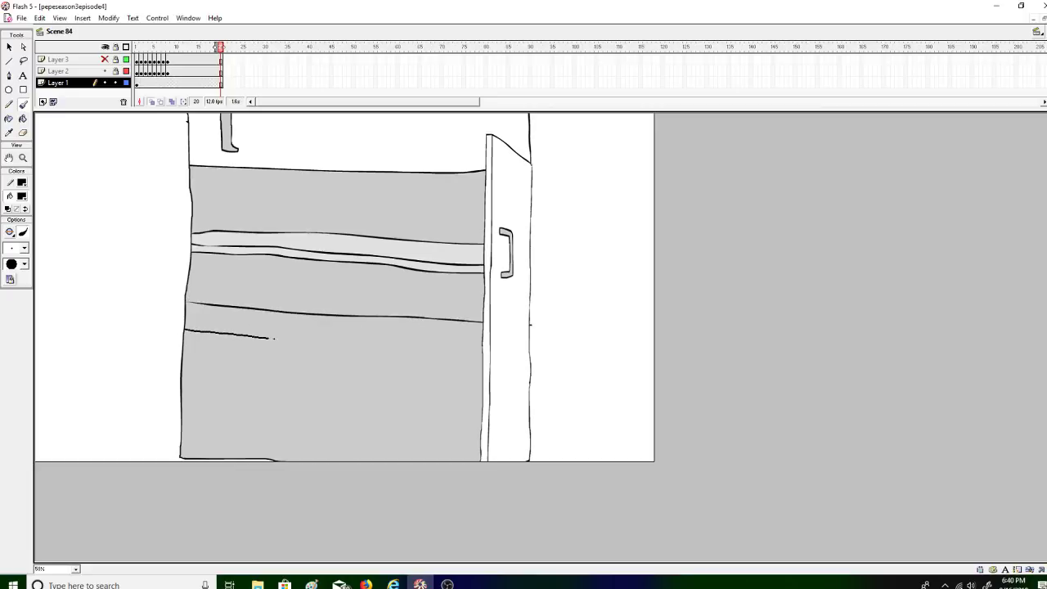
drag(275, 338, 529, 358)
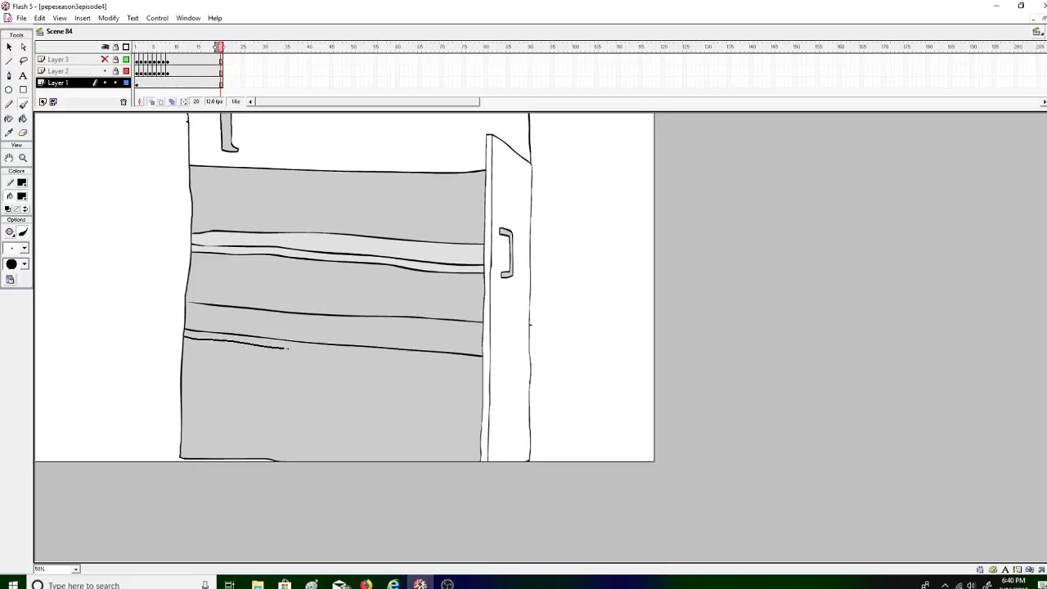
drag(288, 349, 444, 357)
drag(523, 361, 515, 352)
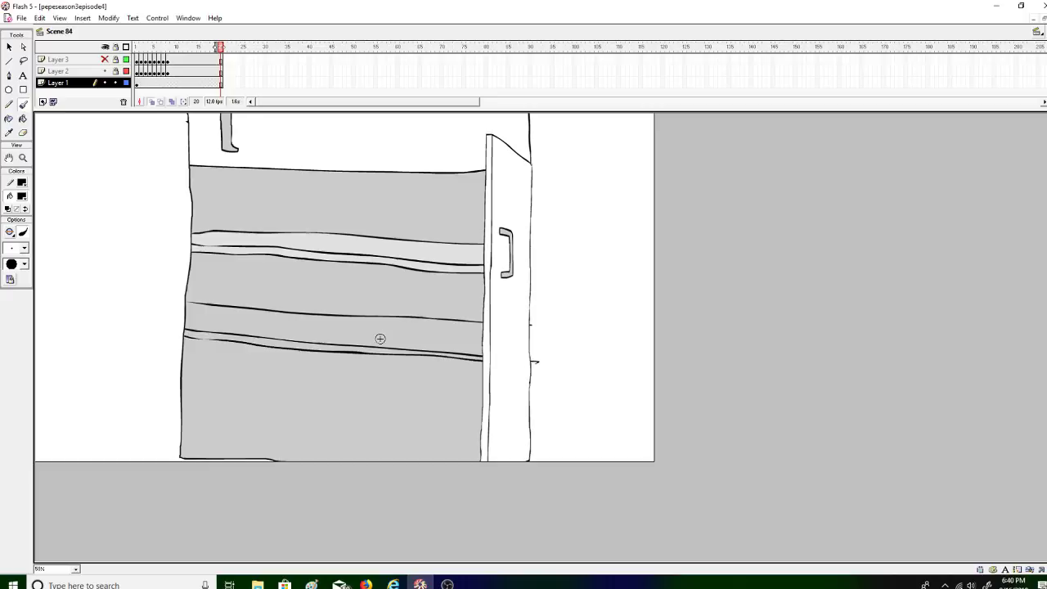
Step: Erase the stray line end beside the open door and fill the second shelf's top and front edge with the first shelf's lighter grey
click(23, 132)
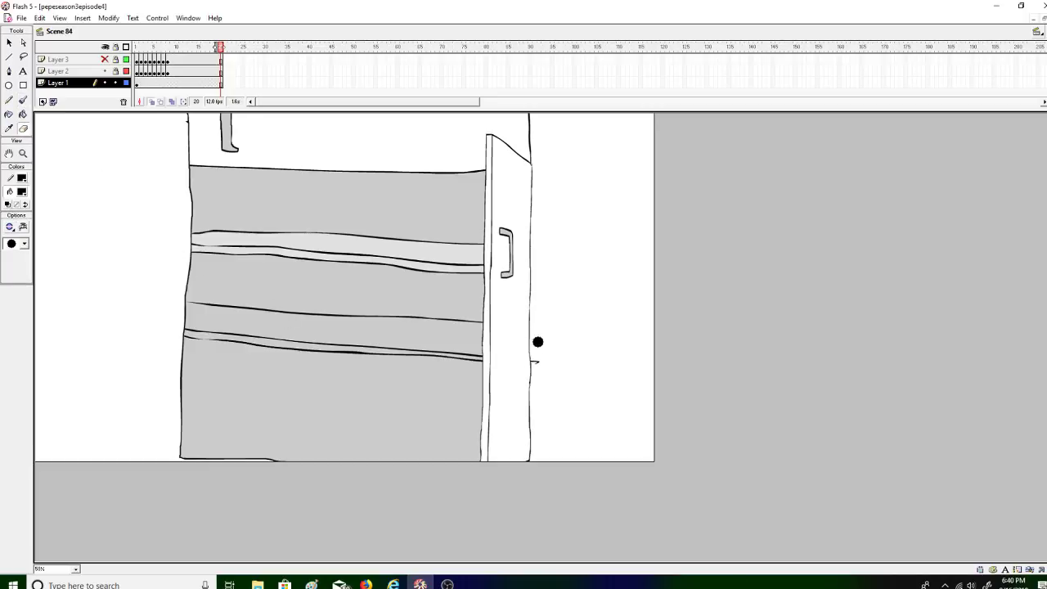
click(536, 362)
click(23, 114)
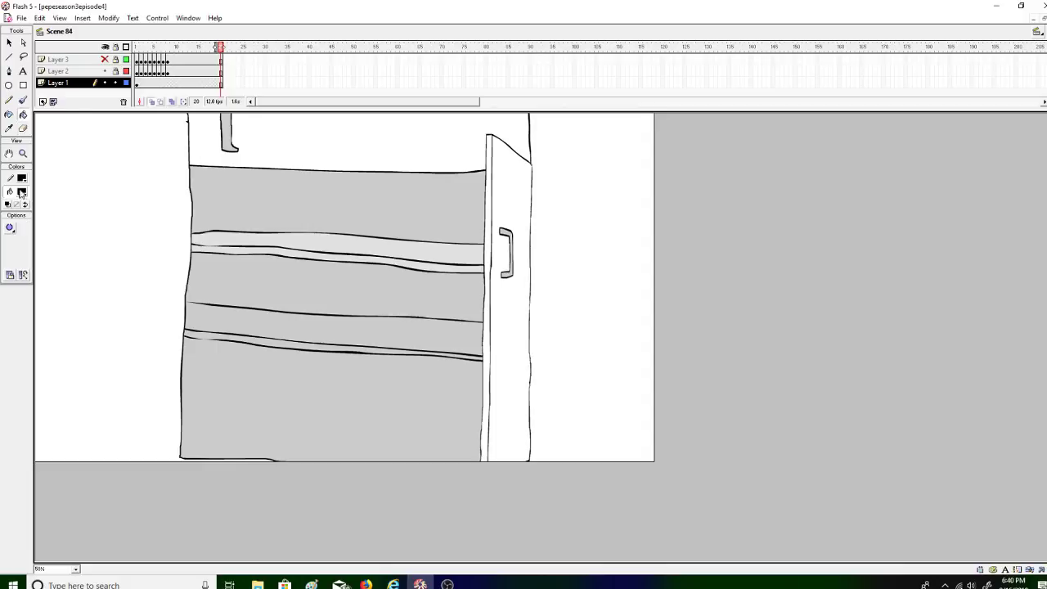
click(23, 192)
click(256, 239)
click(256, 328)
click(256, 337)
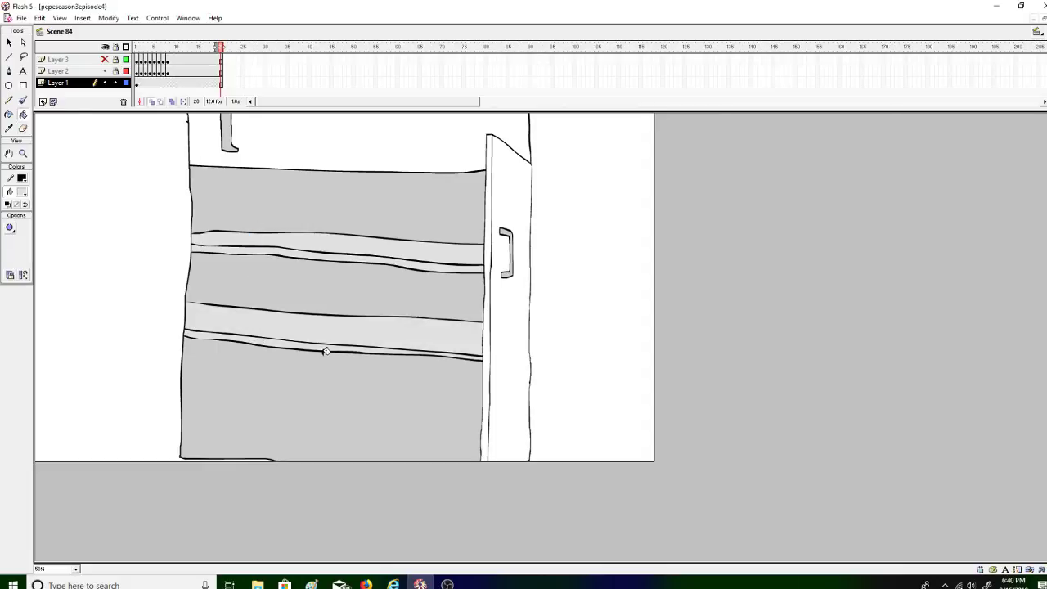
Step: Set the Brush's fill back to black, show all layers and play the scene from frame 1
click(23, 99)
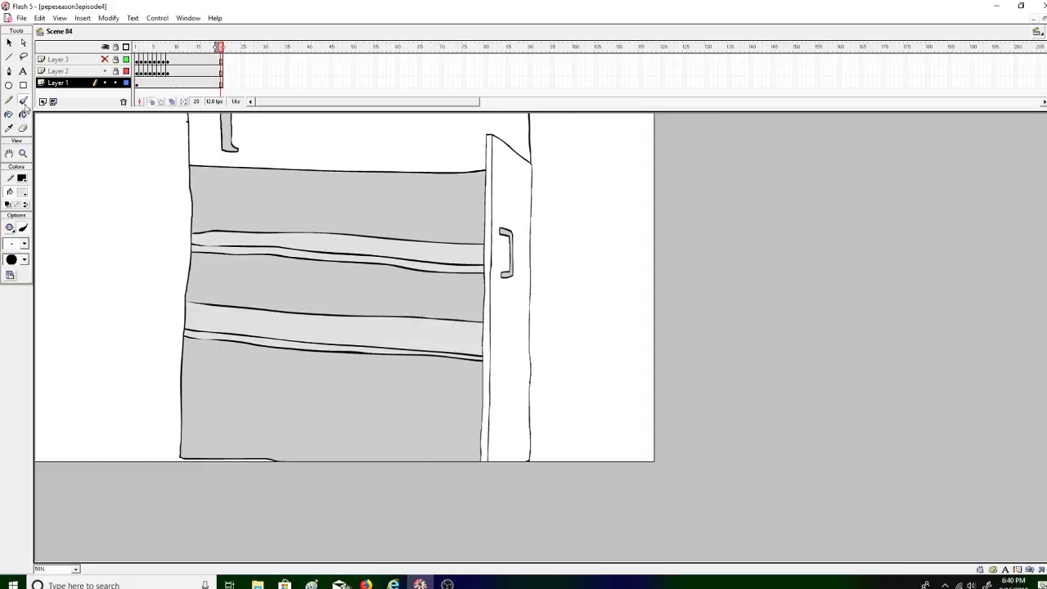
click(22, 191)
click(11, 218)
click(104, 47)
click(104, 46)
click(157, 17)
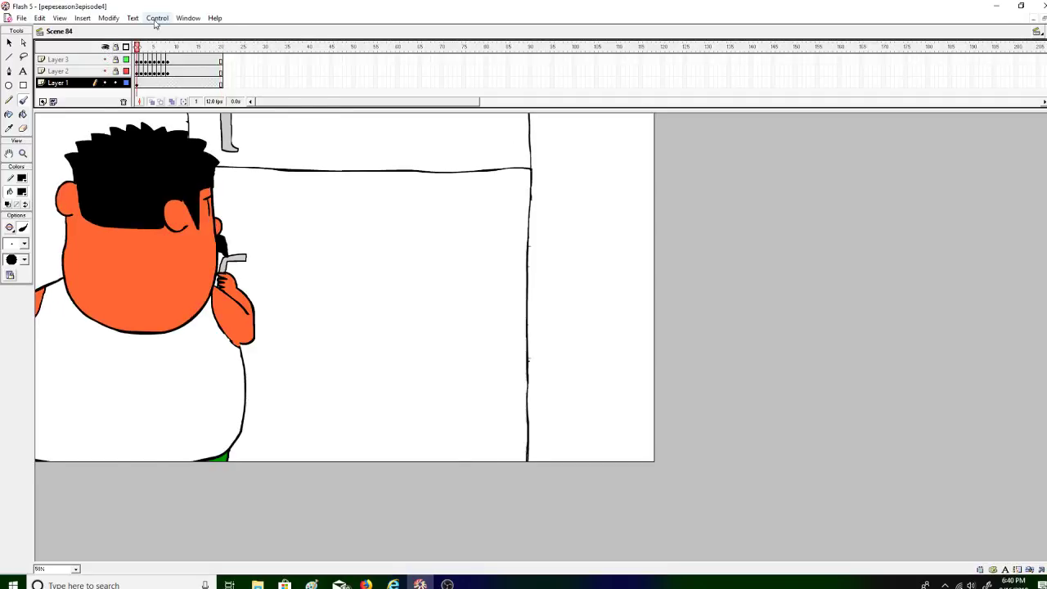
click(172, 31)
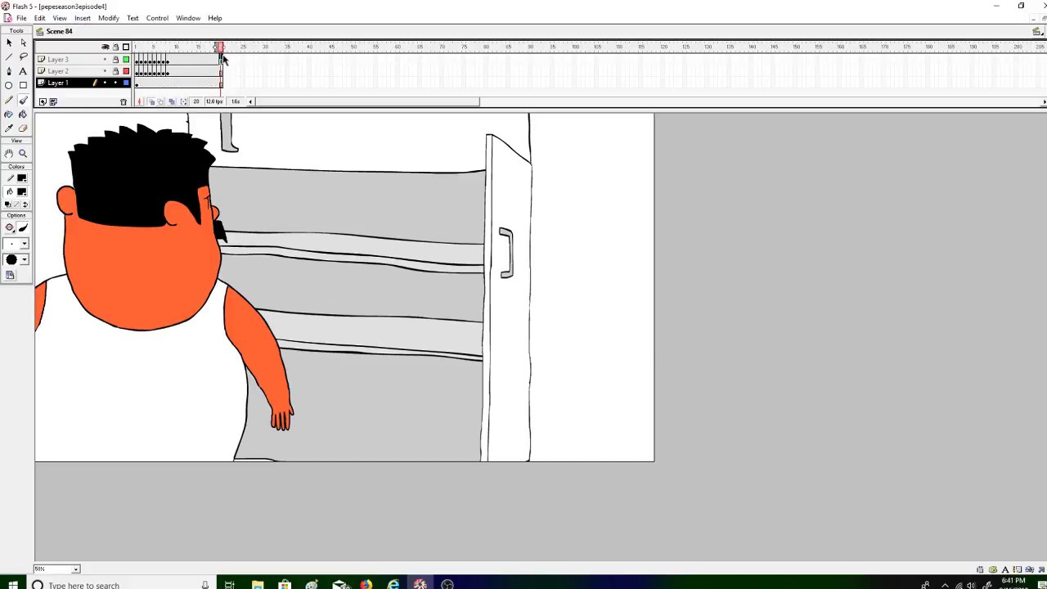
Step: Extend all layers to frame 28 and add a new layer, Layer 5, at the bottom of the layer stack
click(255, 60)
drag(220, 75, 138, 46)
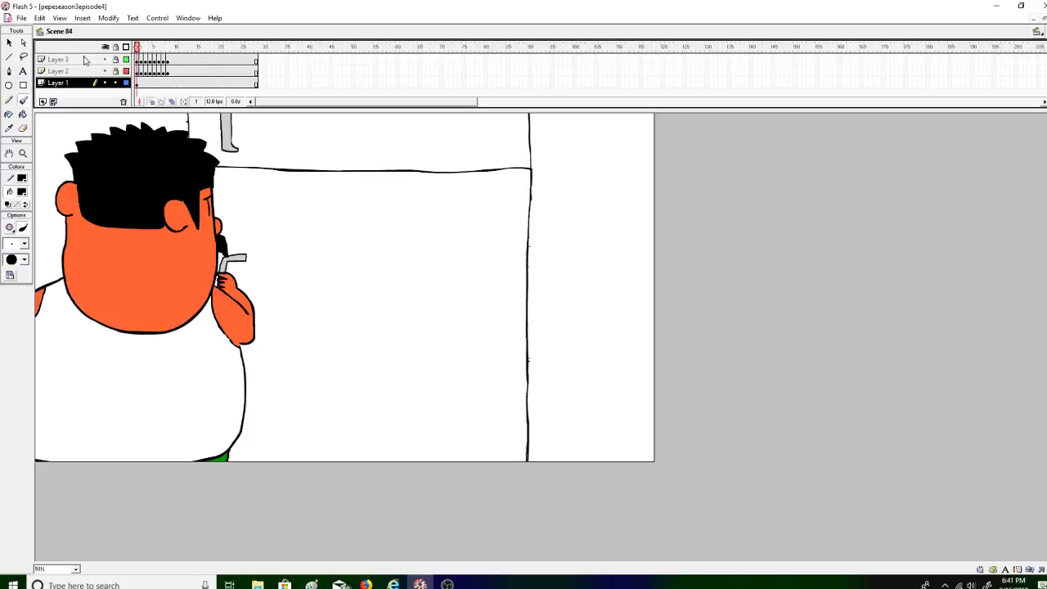
click(43, 102)
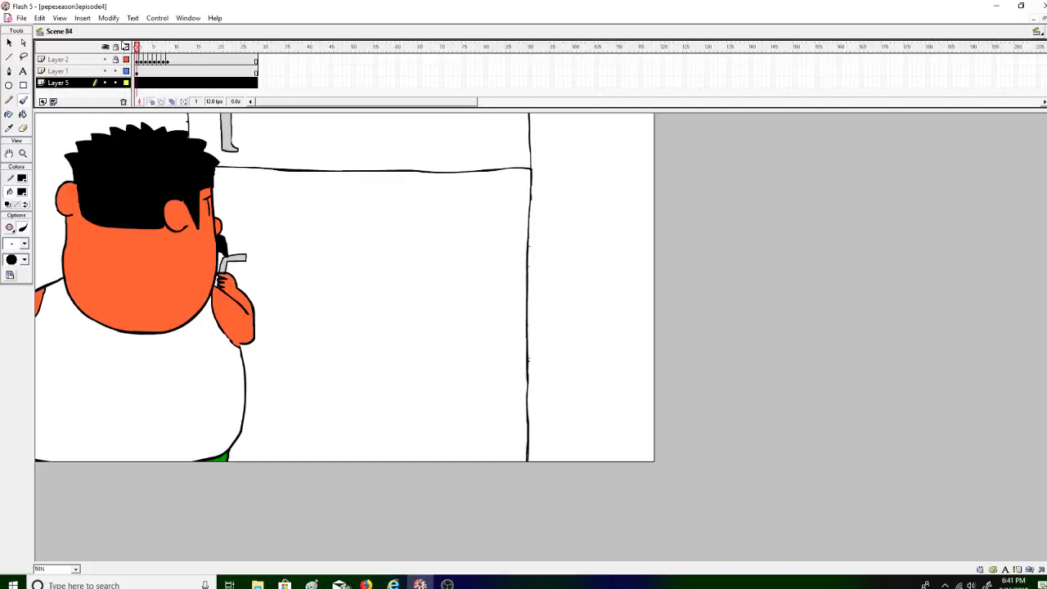
Step: Draw an orange rectangle on Layer 5 as the wall behind the fridge, reaching slightly past every edge of the stage
click(61, 18)
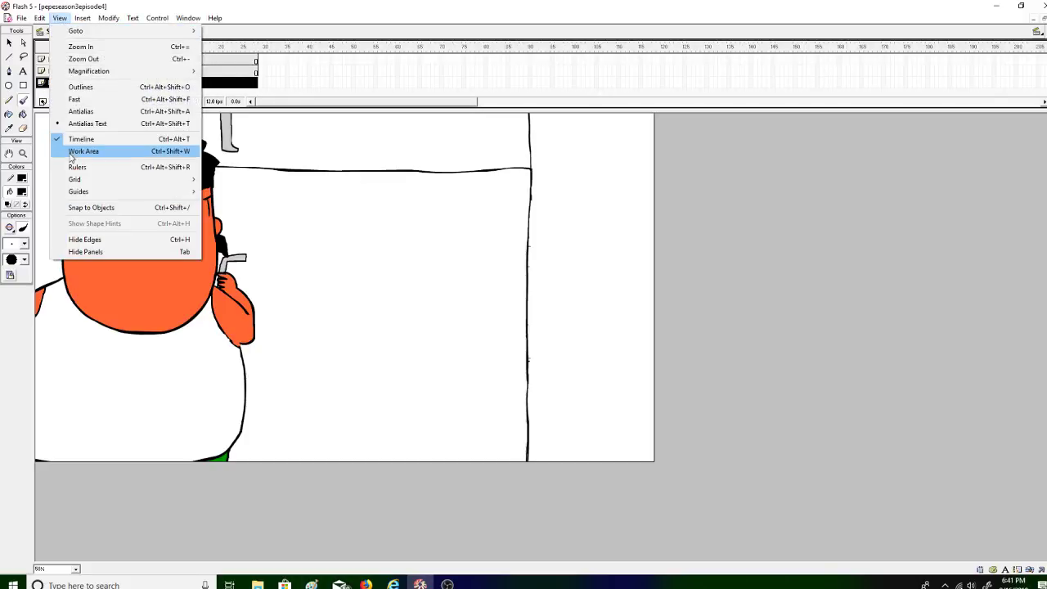
click(71, 153)
click(23, 153)
click(23, 229)
click(131, 284)
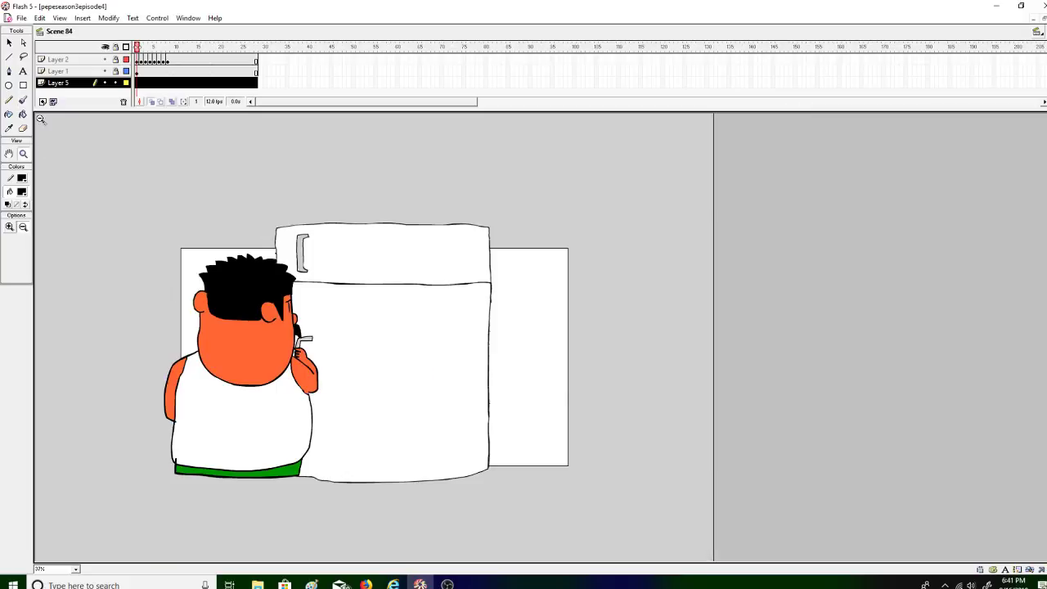
click(22, 192)
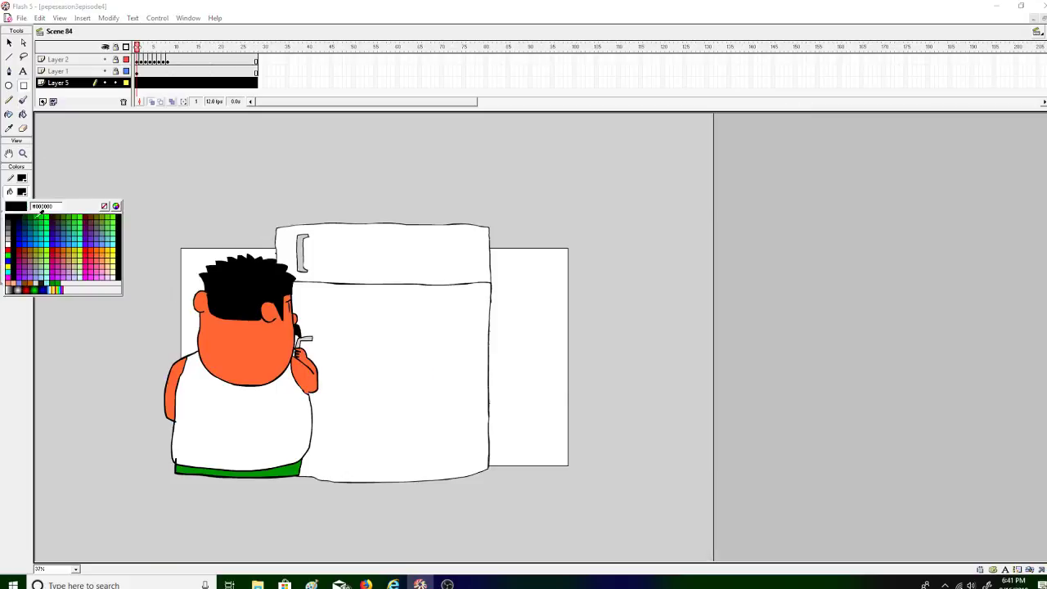
click(102, 245)
drag(567, 271, 594, 238)
Step: Hide the work area around the stage and play the scene to check it against the orange wall
click(60, 17)
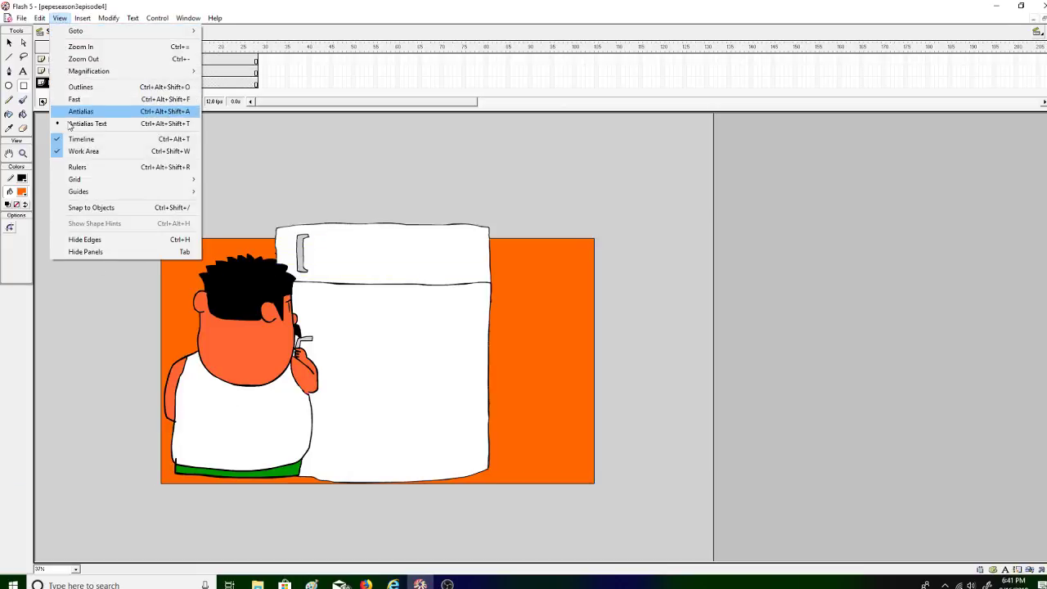
click(98, 154)
click(23, 153)
alt+click(79, 259)
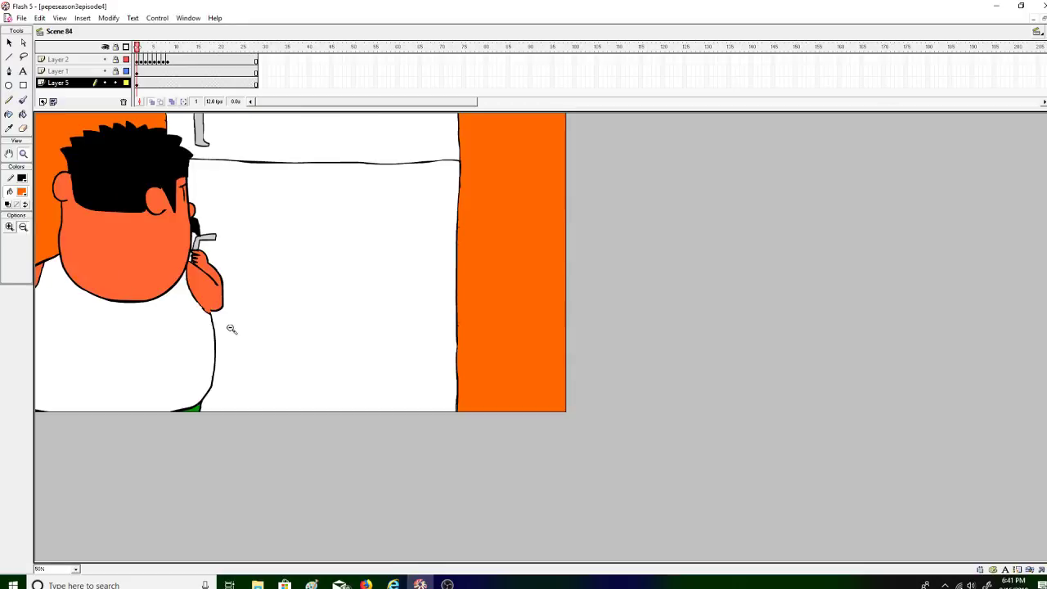
click(157, 17)
click(167, 32)
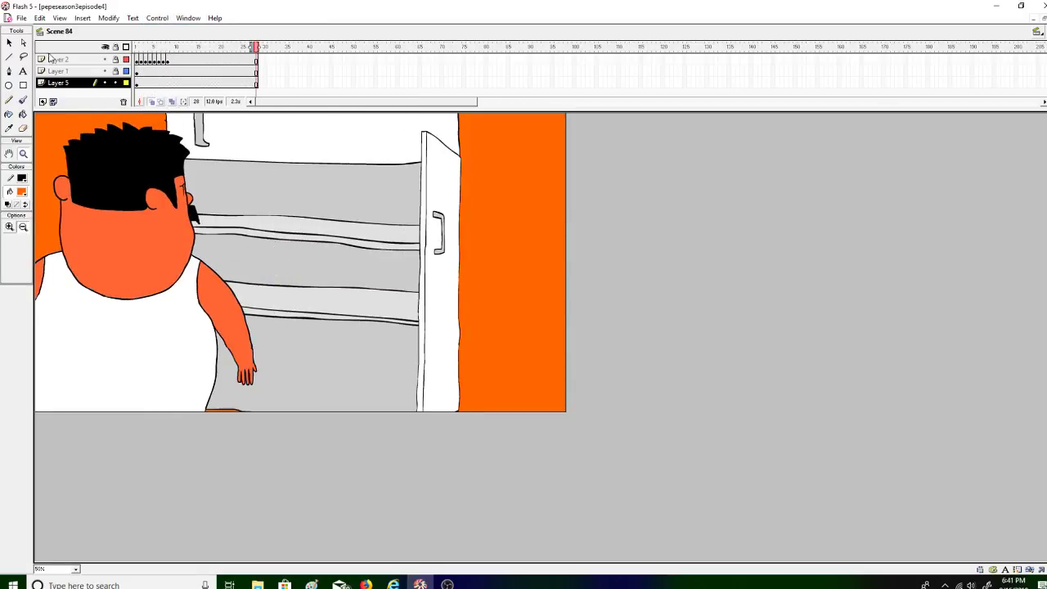
Step: Save the movie file
click(21, 17)
click(32, 93)
click(447, 584)
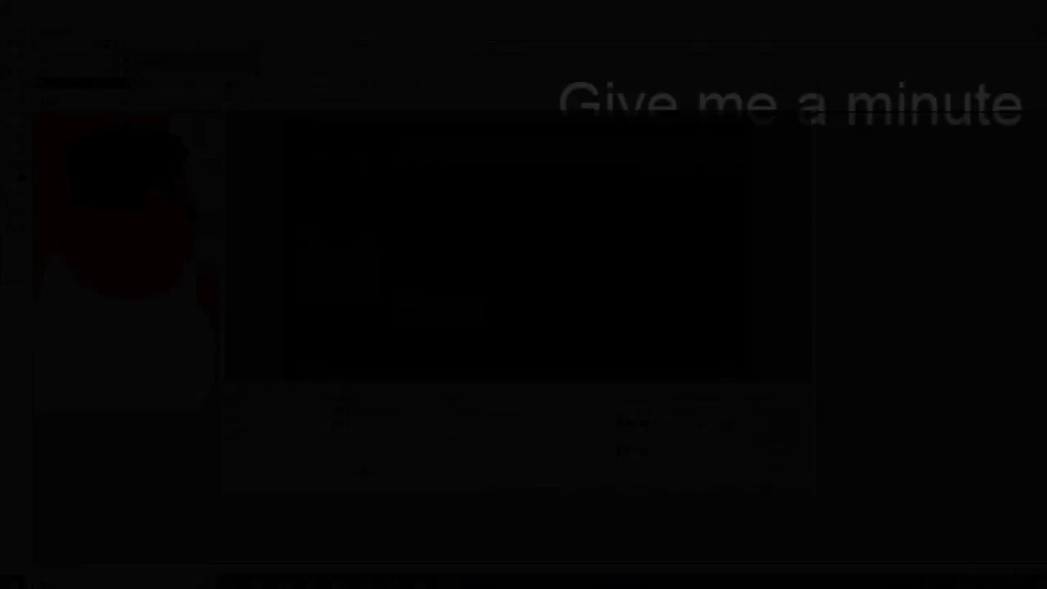
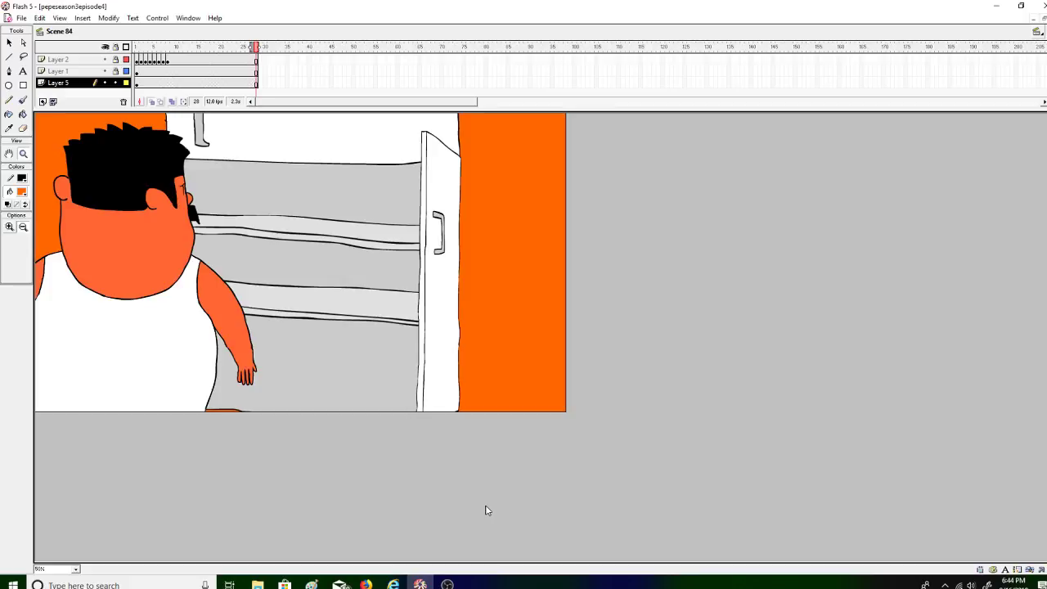
Step: Review Scene 84's frames, and insert a new empty scene with its surrounding work area shown
drag(176, 49, 130, 49)
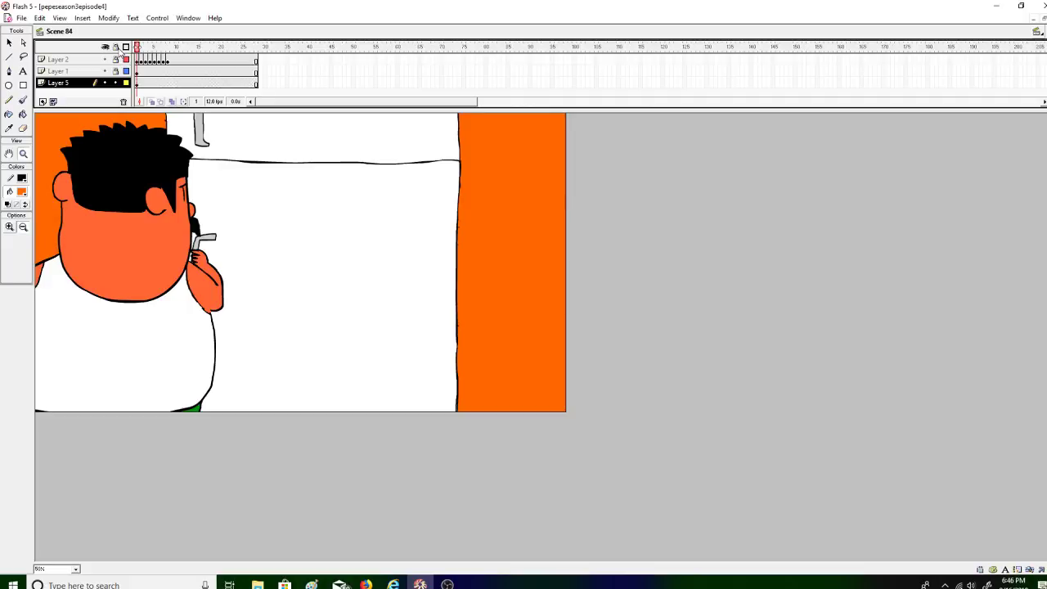
drag(166, 47, 137, 47)
drag(159, 51, 185, 51)
click(82, 18)
click(111, 170)
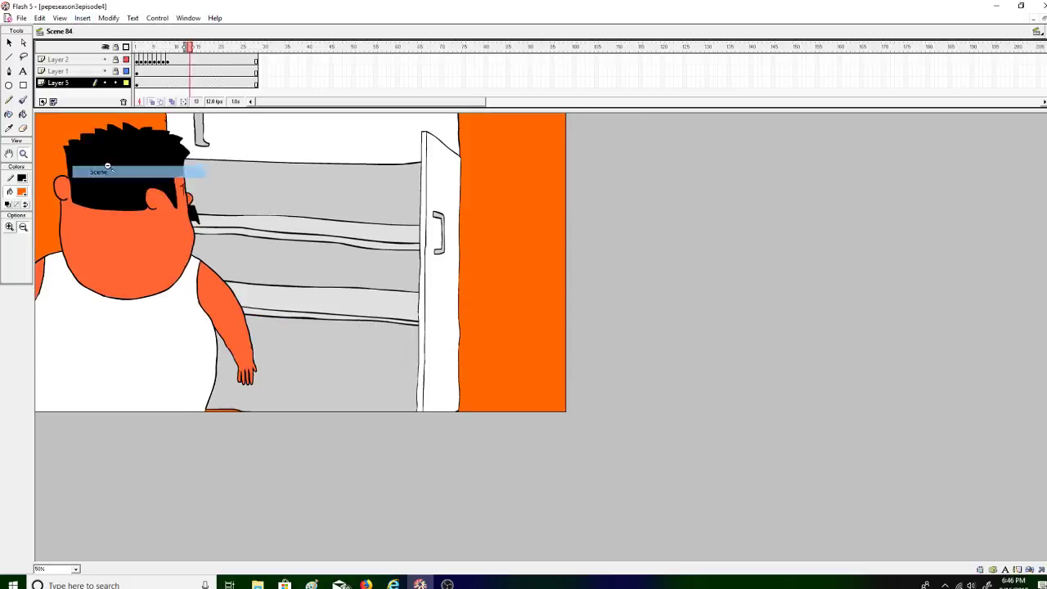
click(60, 18)
click(98, 155)
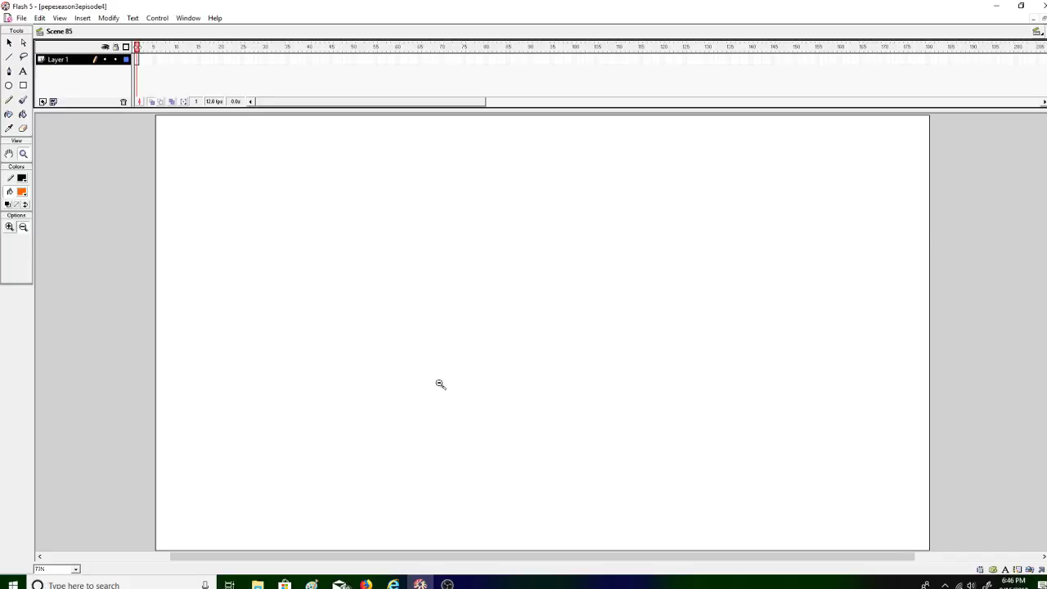
click(467, 413)
click(433, 409)
click(23, 86)
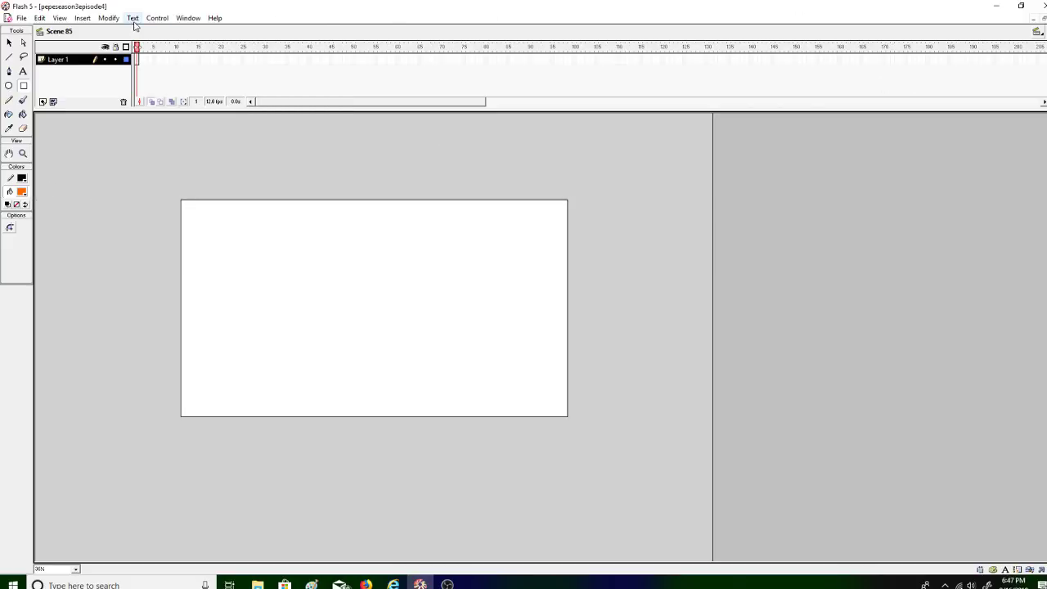
Step: Duplicate Scene 83 and move the copy below Scene 84 in the scene order
click(109, 18)
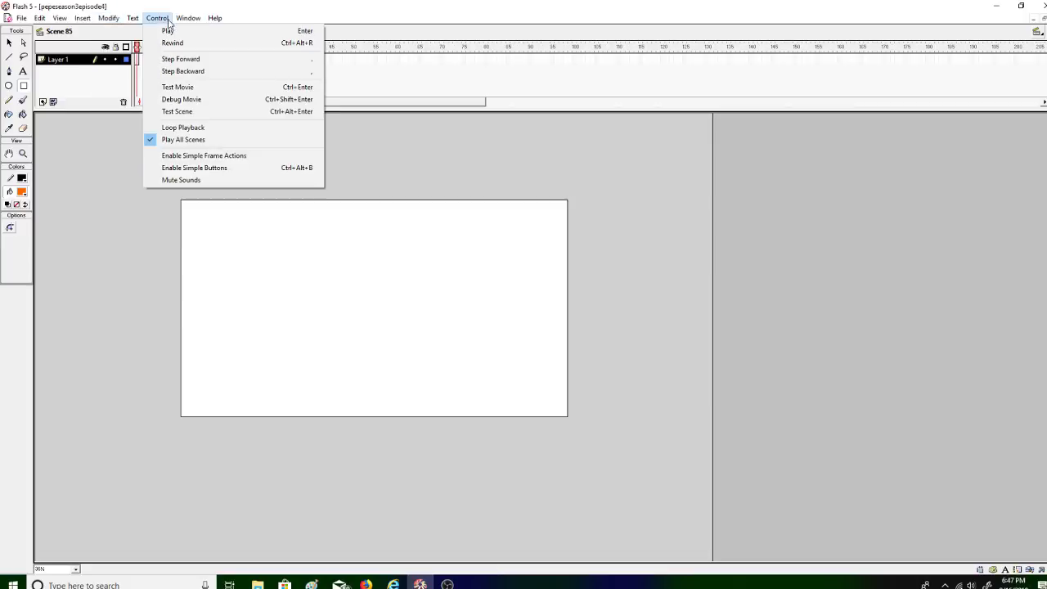
mouse_move(187, 19)
mouse_move(243, 75)
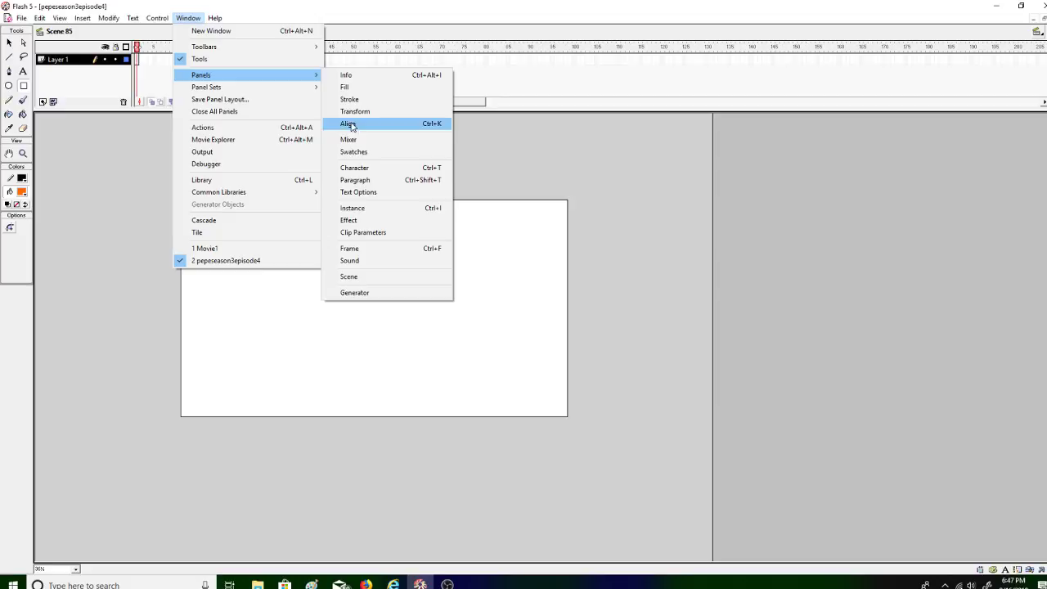
click(378, 276)
drag(924, 69, 925, 92)
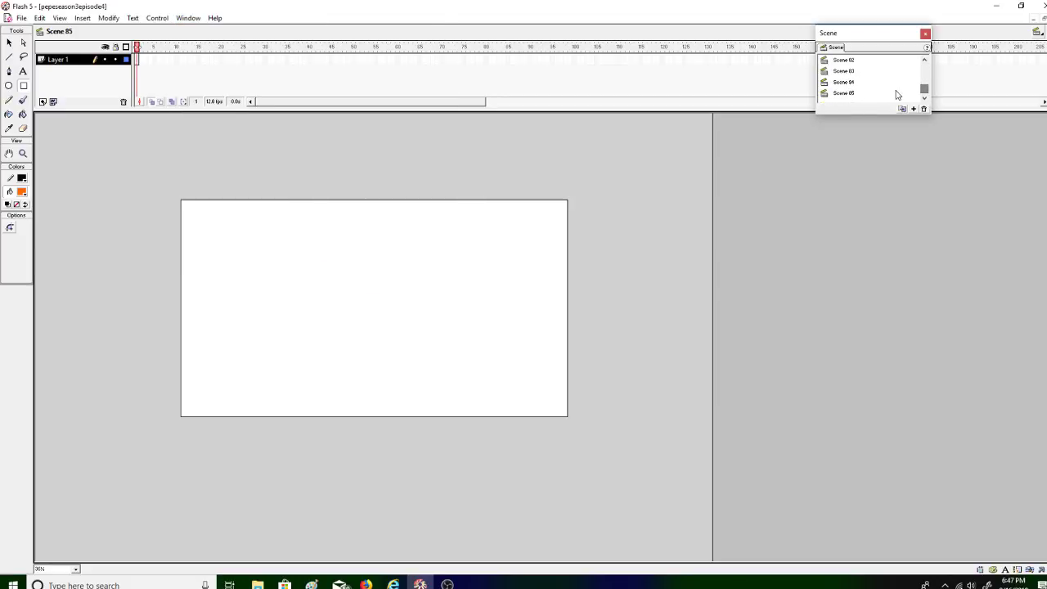
click(895, 94)
click(895, 83)
click(894, 71)
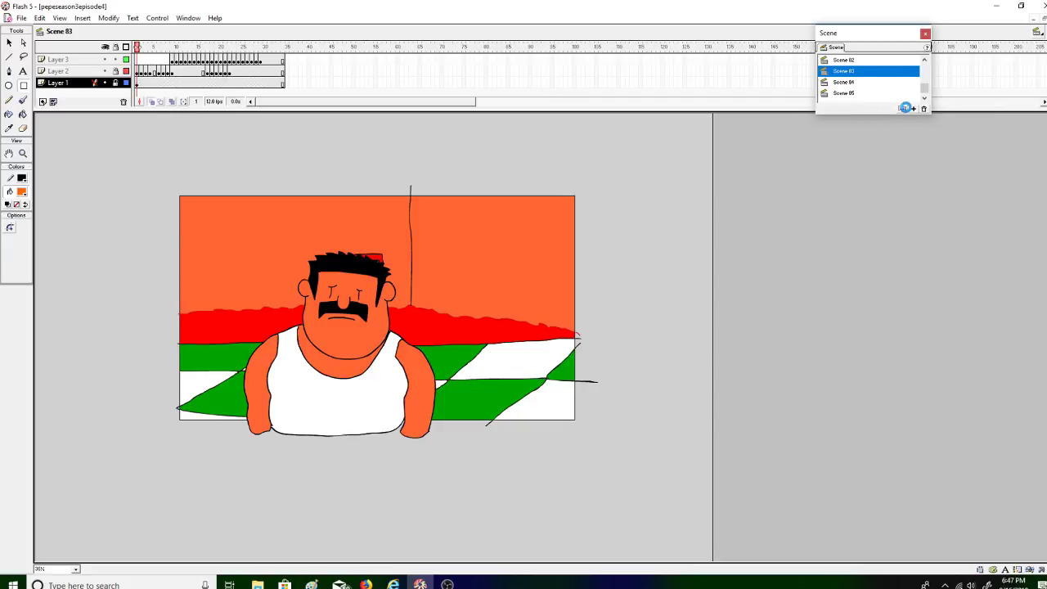
click(902, 109)
mouse_move(888, 85)
mouse_down()
mouse_move(882, 102)
mouse_move(881, 93)
mouse_up()
Step: Permanently delete the empty Scene 85
click(881, 93)
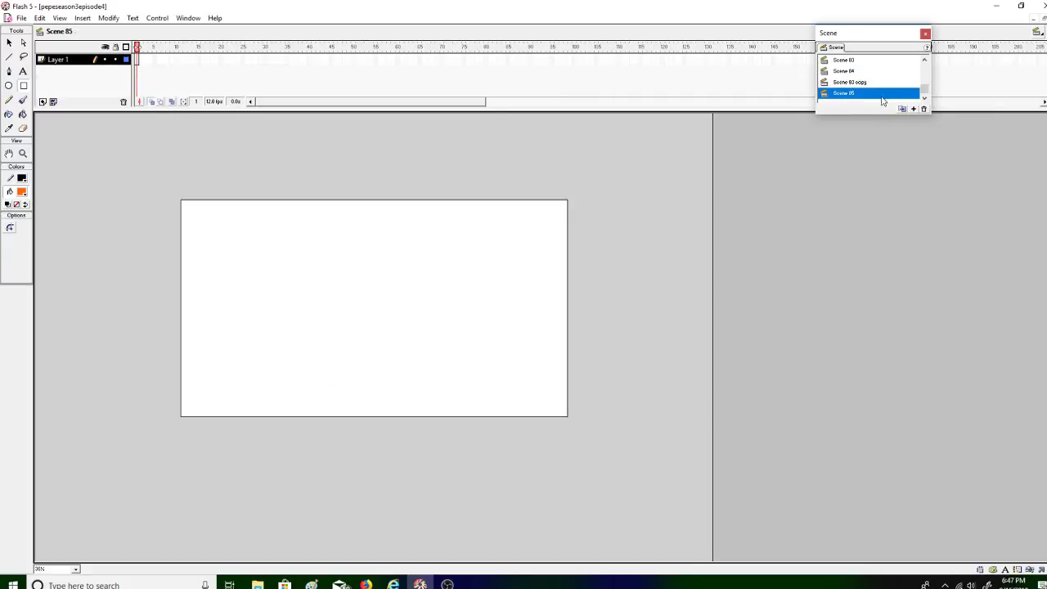
click(924, 109)
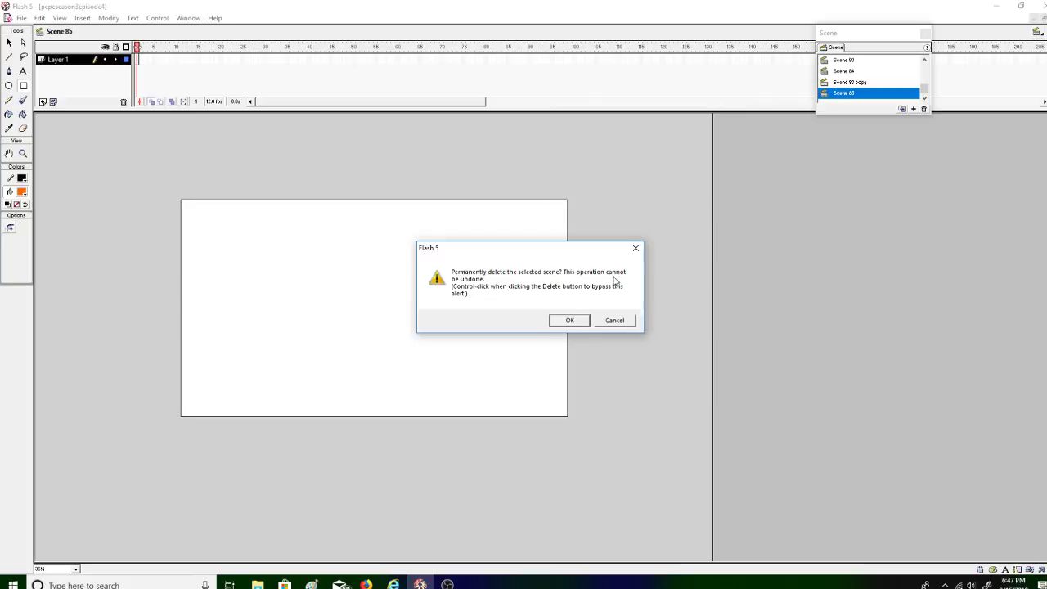
click(570, 321)
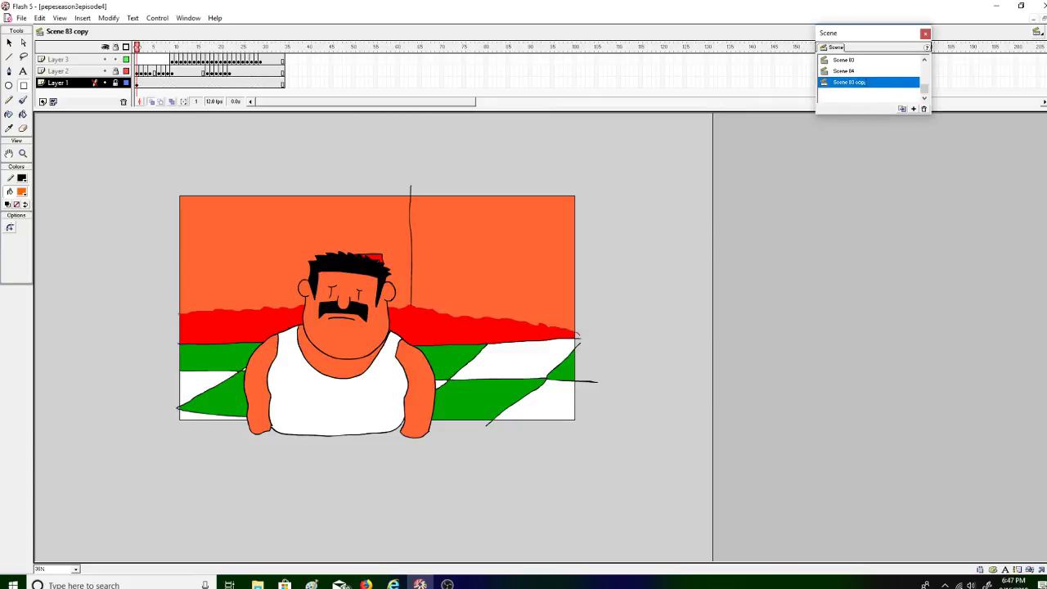
Step: Rename the copied scene to Scene 85
double_click(867, 83)
drag(854, 82, 874, 84)
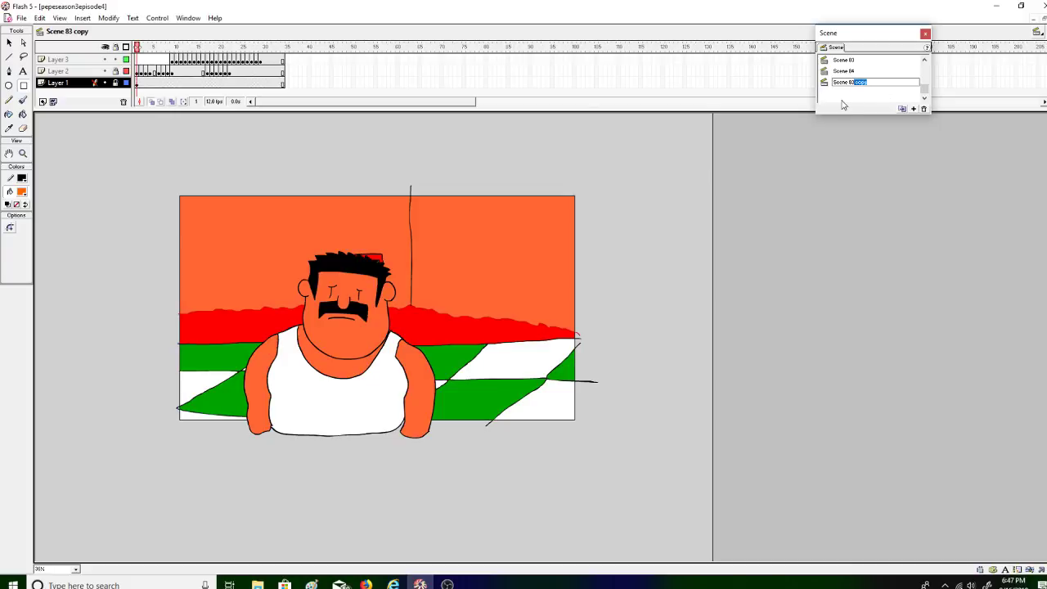
key(BackSpace)
key(BackSpace)
key(BackSpace)
text(5)
key(Return)
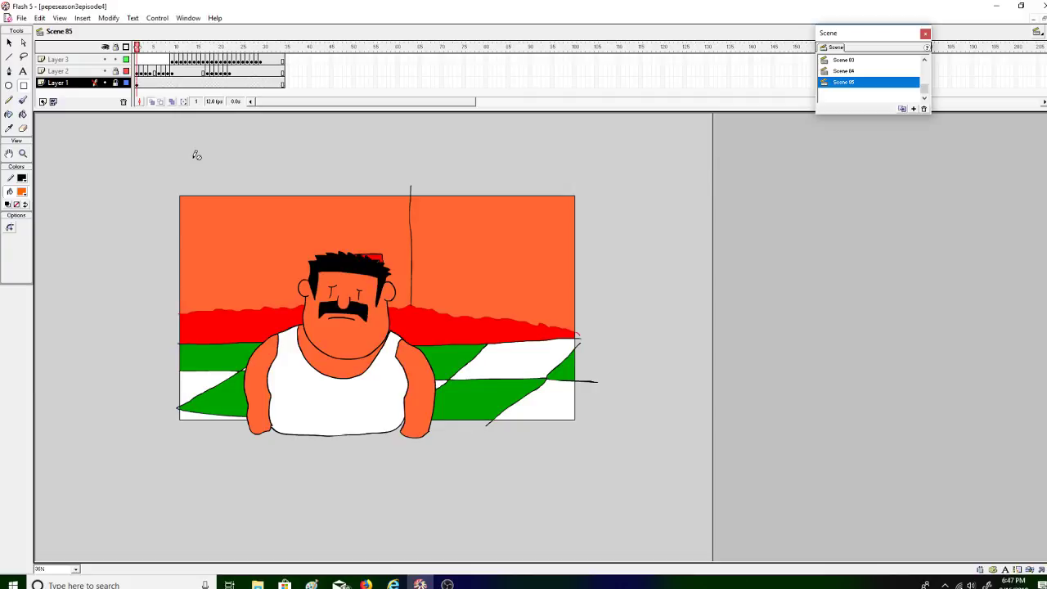
Step: Hide the work area around the stage and preview Scene 85's copied animation
click(60, 17)
key(ctrl+1)
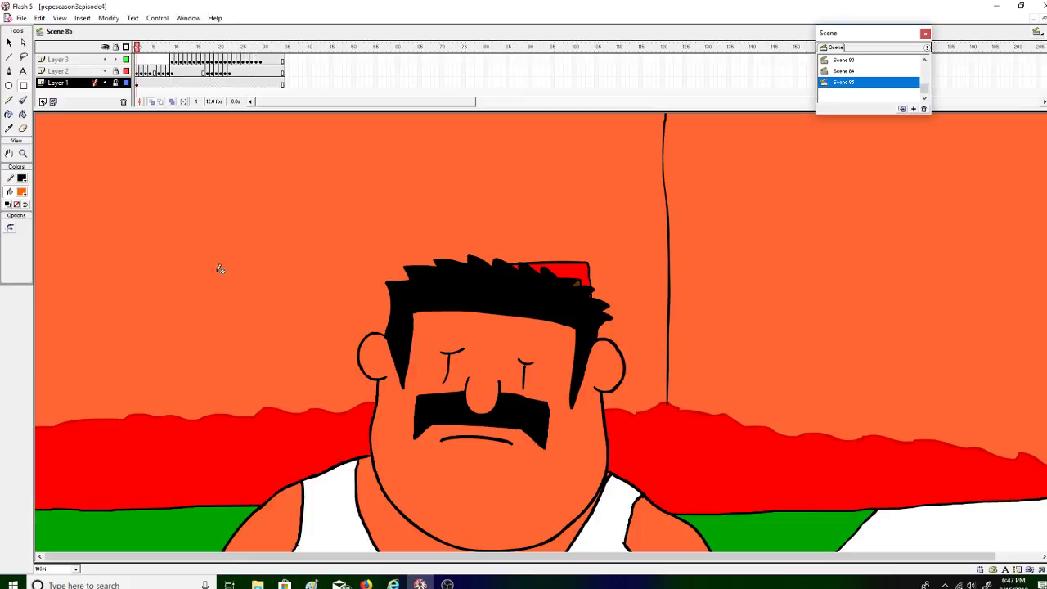
click(23, 153)
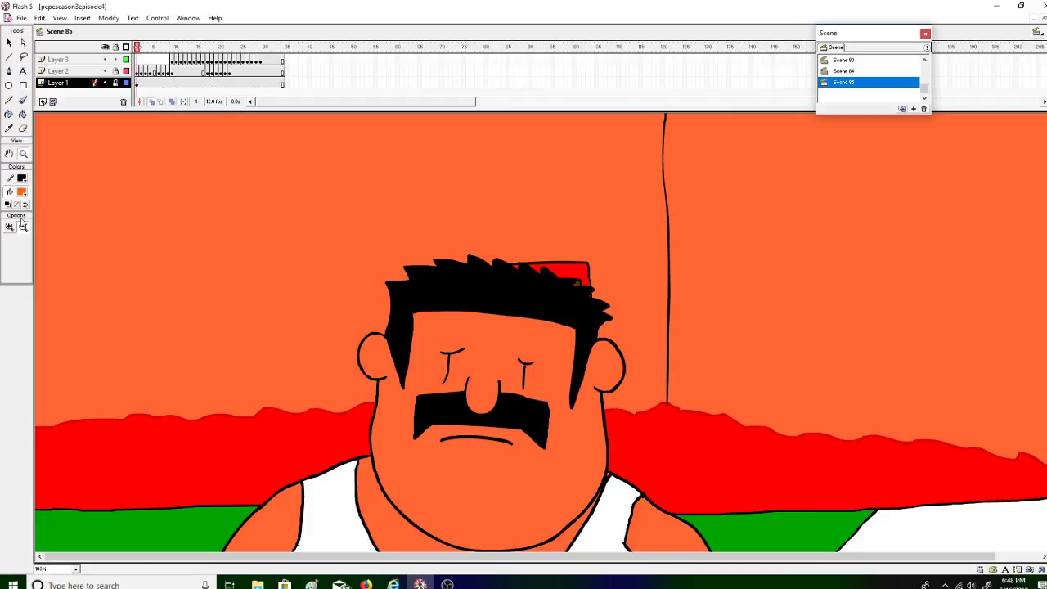
alt+click(203, 398)
drag(154, 47, 169, 47)
key(Return)
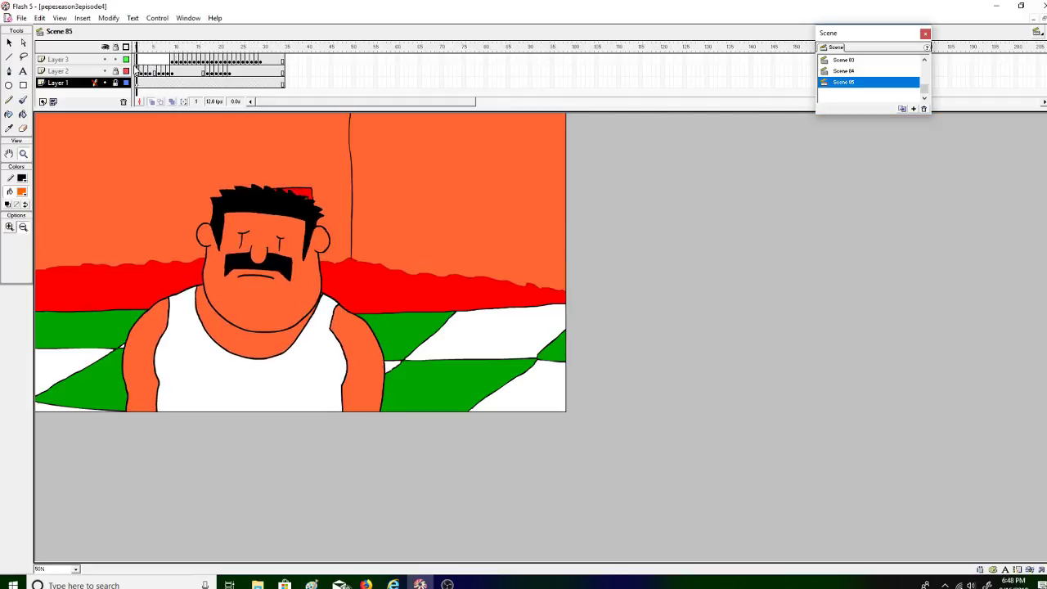
Step: Delete Layer 3 from Scene 85
click(78, 60)
click(292, 62)
click(123, 101)
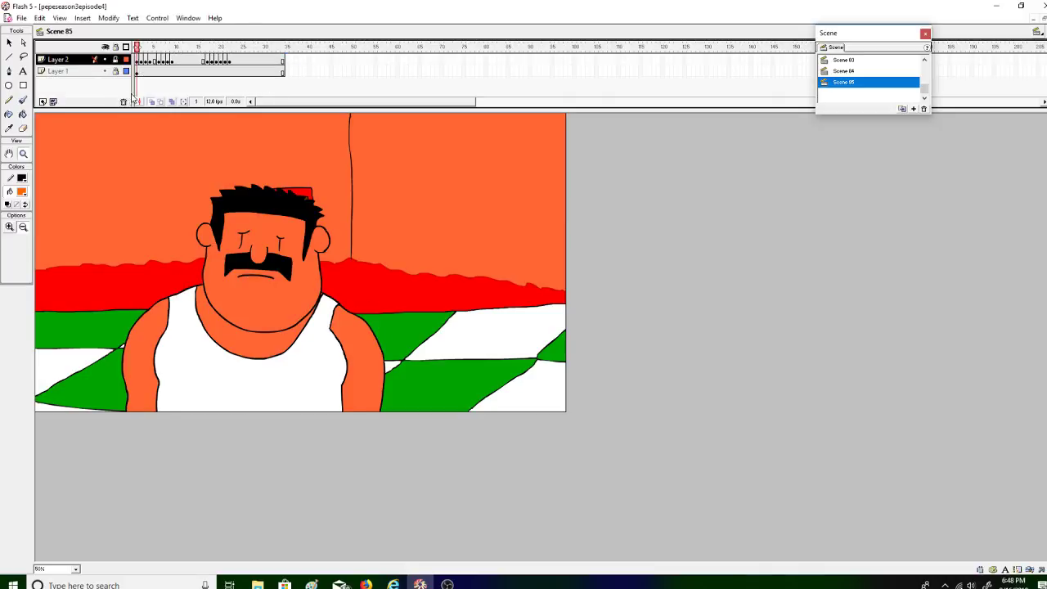
Step: Turn Layer 2's frames from frame 2 onward into blank keyframes, with the layer unlocked and onion skinning on
click(169, 62)
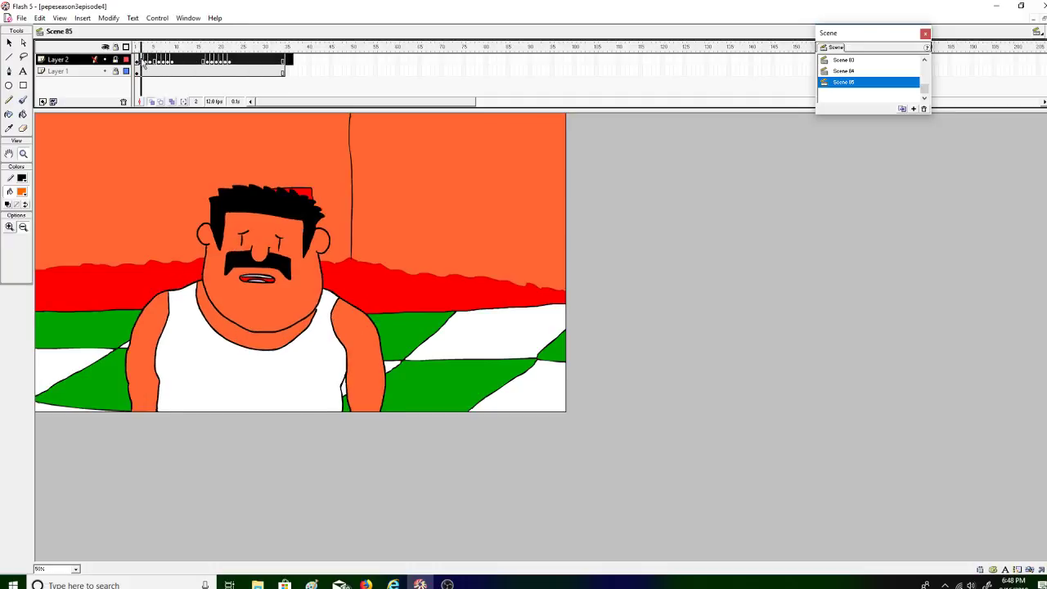
right_click(151, 55)
click(188, 89)
key(ctrl+z)
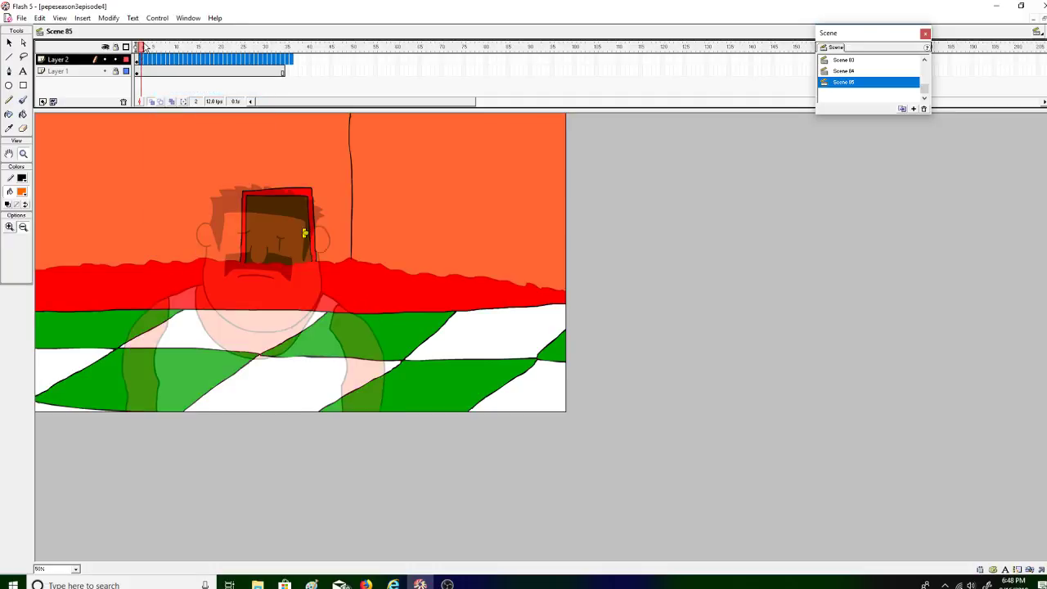
Step: Insert keyframes at frames 12 and 13 of Layer 2
right_click(183, 59)
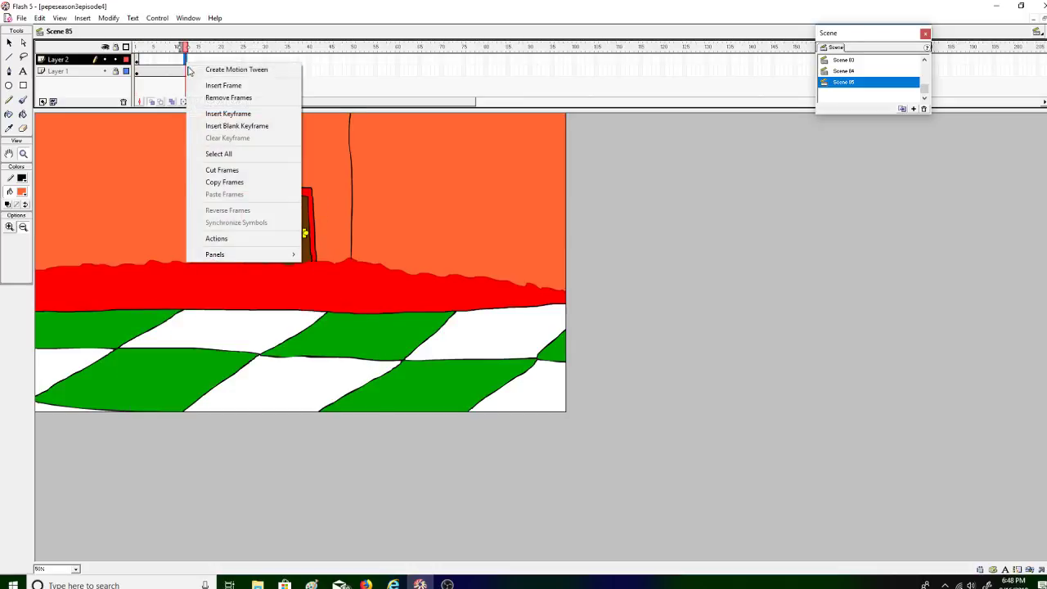
click(215, 110)
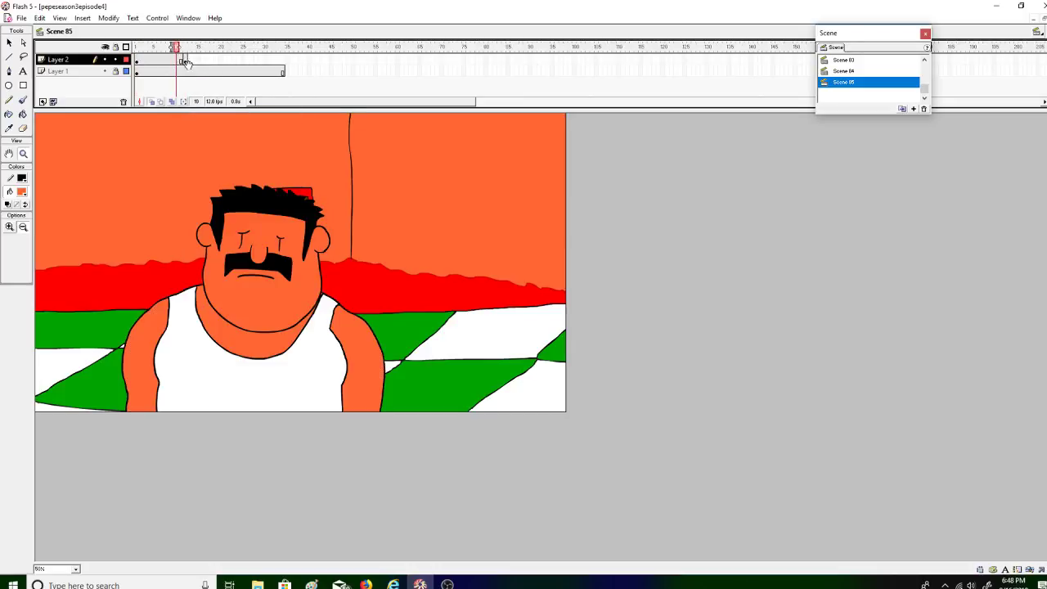
right_click(188, 61)
click(222, 111)
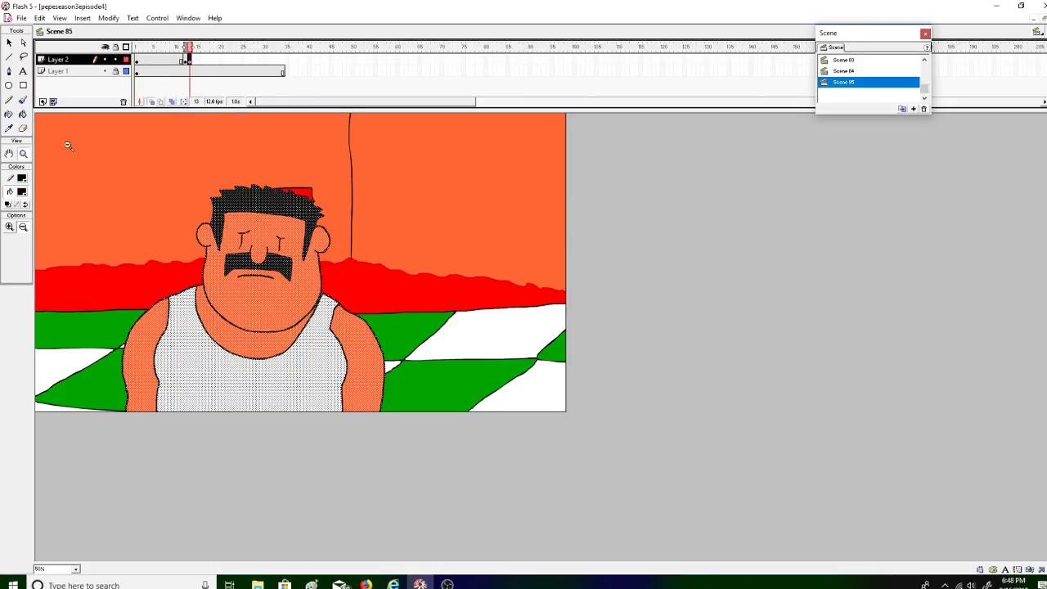
Step: Erase both of the man's eyes in frame 13 of Layer 2, with Layer 1 hidden
click(9, 228)
click(281, 271)
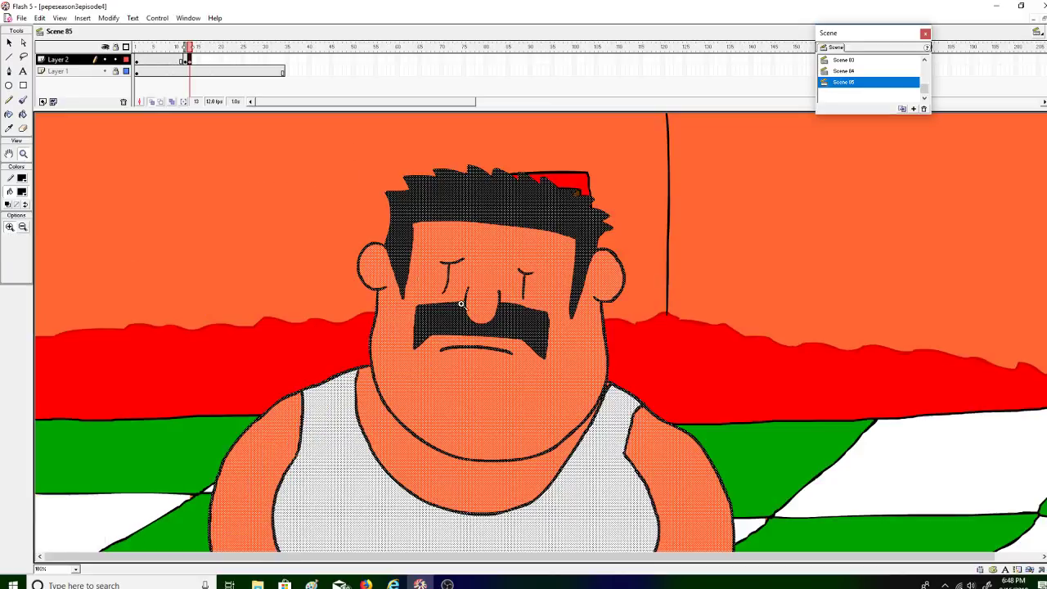
click(563, 321)
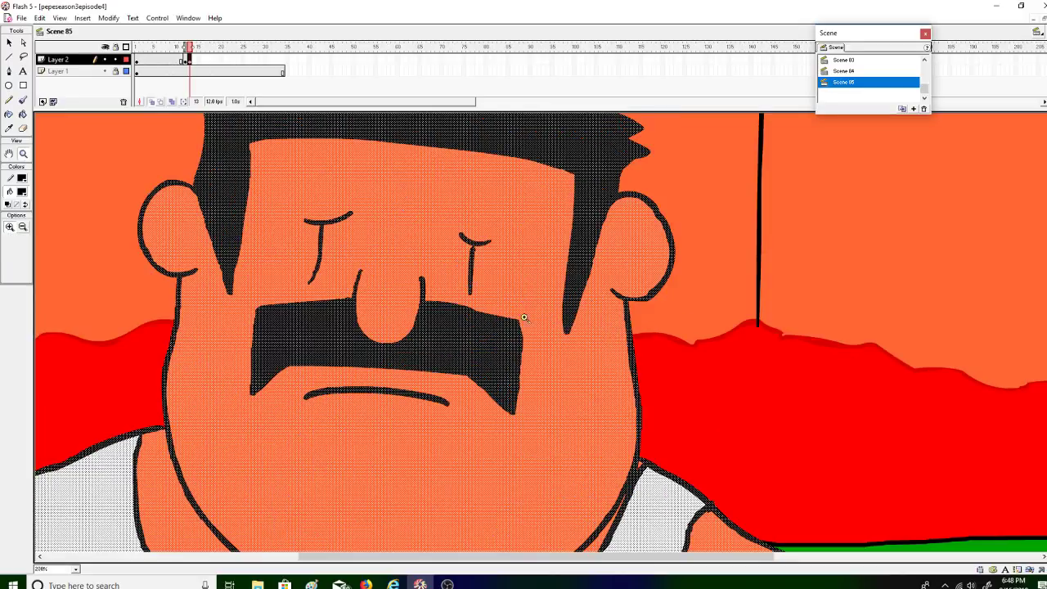
click(22, 128)
mouse_move(316, 233)
mouse_down()
mouse_move(367, 262)
mouse_move(306, 226)
mouse_move(378, 205)
mouse_up()
key(ctrl+z)
click(104, 71)
key(ctrl+z)
key(ctrl+z)
mouse_move(460, 244)
mouse_down()
mouse_move(498, 262)
mouse_move(477, 251)
mouse_move(461, 260)
mouse_move(468, 283)
mouse_move(474, 245)
mouse_up()
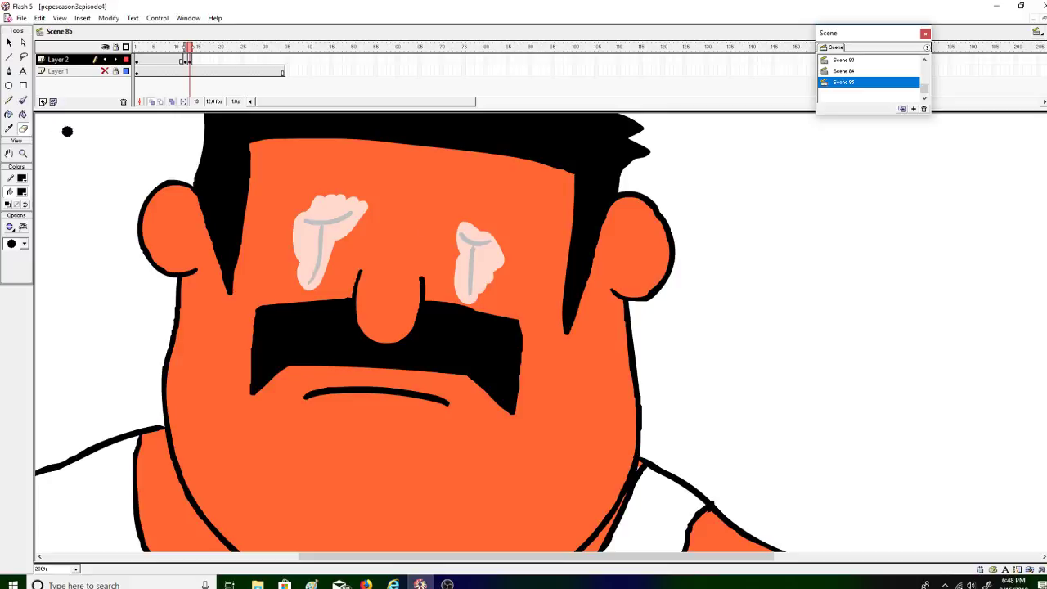
Step: Paint narrower black eyes in frame 13 with a small brush, each with upper and lower lid lines joined by a short vertical stroke
click(23, 99)
click(24, 243)
click(15, 303)
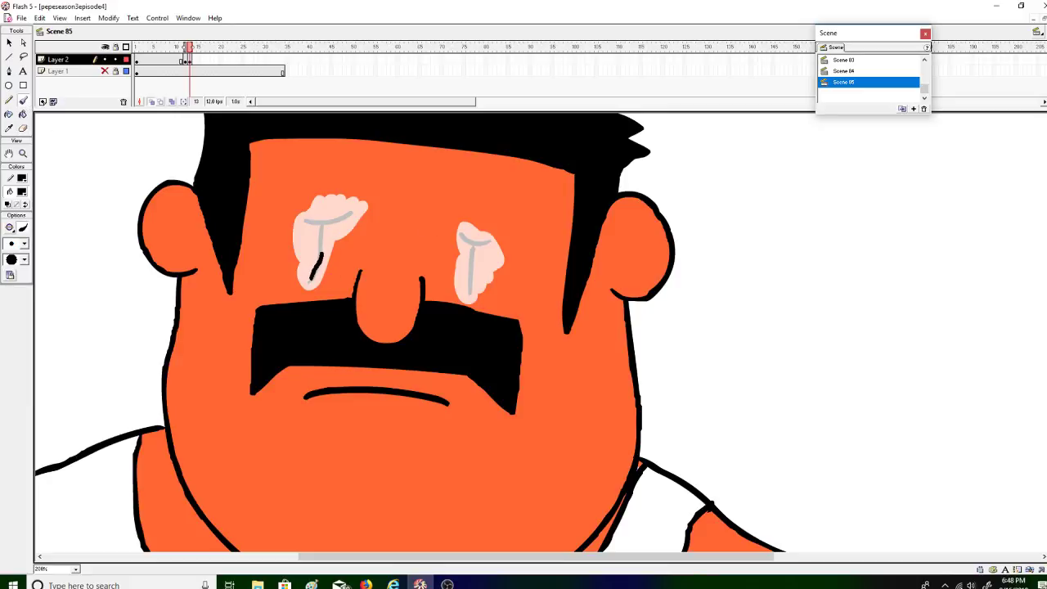
key(ctrl+z)
mouse_move(323, 240)
mouse_down()
mouse_move(322, 260)
mouse_move(333, 261)
mouse_move(344, 234)
mouse_up()
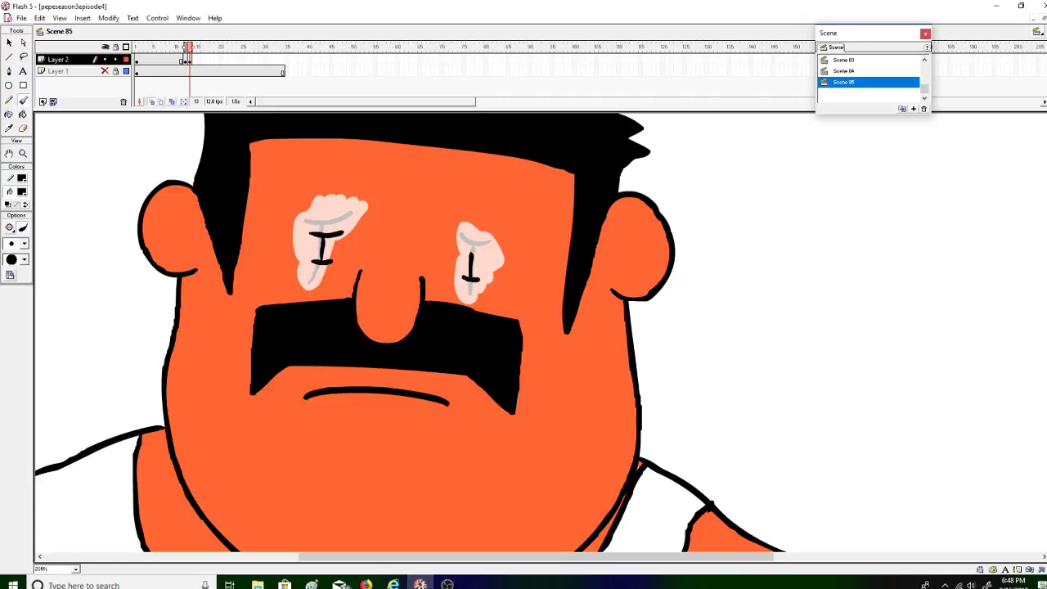
drag(485, 252, 459, 251)
Step: Fill the erased patches around both eyes in frame 13 with the face's orange, #FF6633
click(23, 114)
click(22, 192)
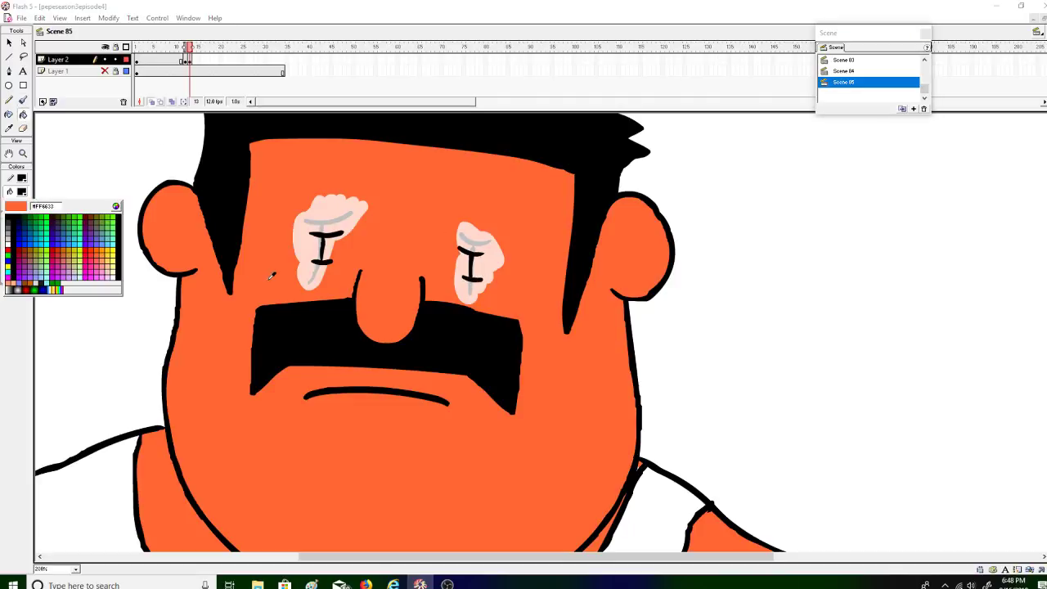
click(246, 327)
click(313, 255)
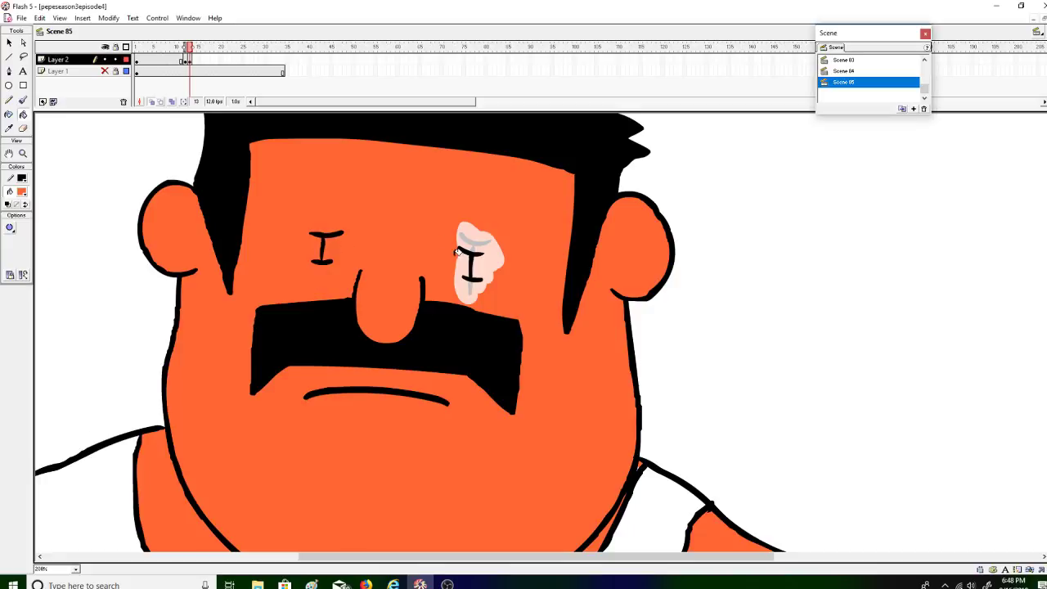
click(463, 262)
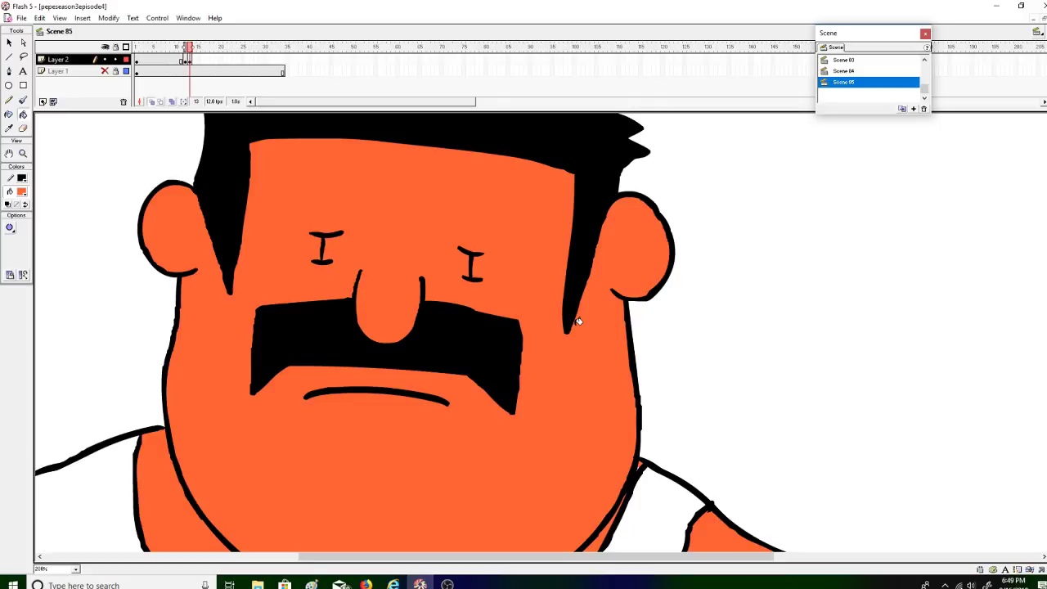
Step: Insert a keyframe at frame 14 of Layer 2 and erase both eyes in it
click(187, 49)
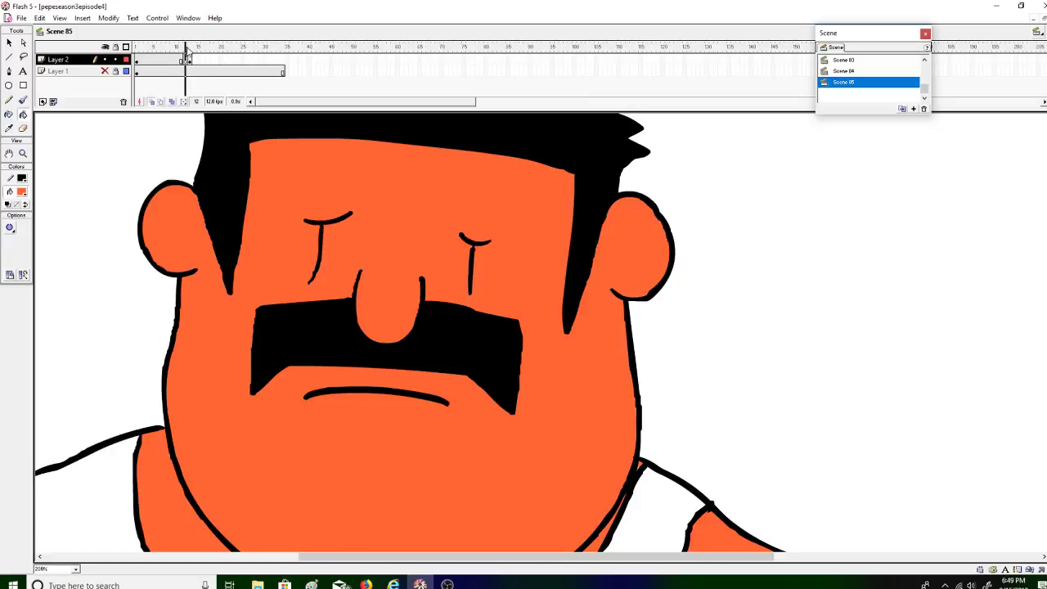
click(189, 49)
right_click(194, 62)
click(229, 109)
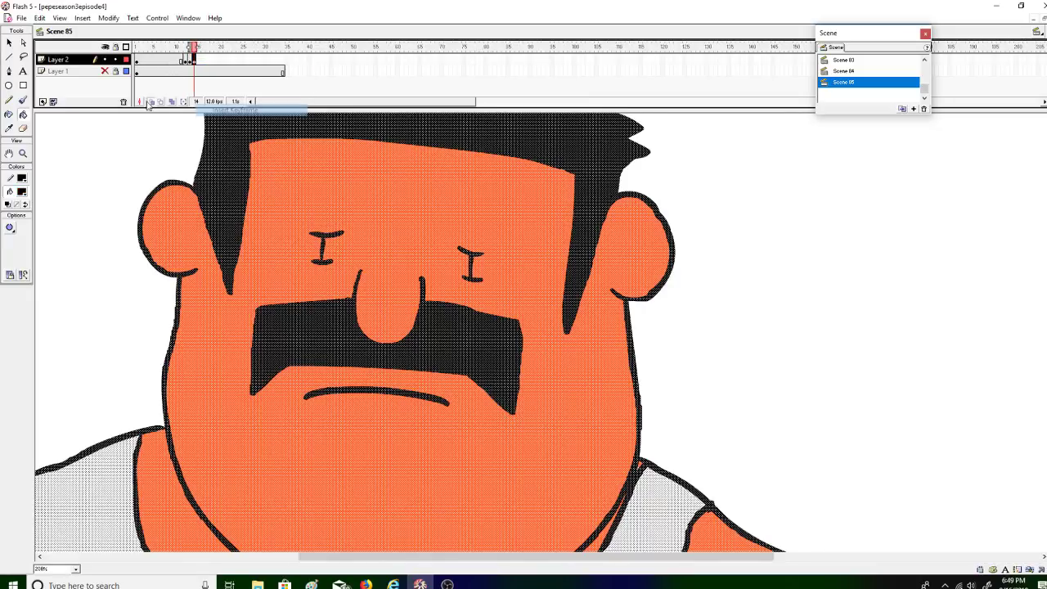
click(23, 128)
mouse_move(331, 226)
mouse_down()
mouse_move(311, 234)
mouse_move(350, 234)
mouse_move(323, 237)
mouse_move(331, 272)
mouse_up()
mouse_move(442, 234)
mouse_down()
mouse_move(477, 286)
mouse_move(477, 242)
mouse_up()
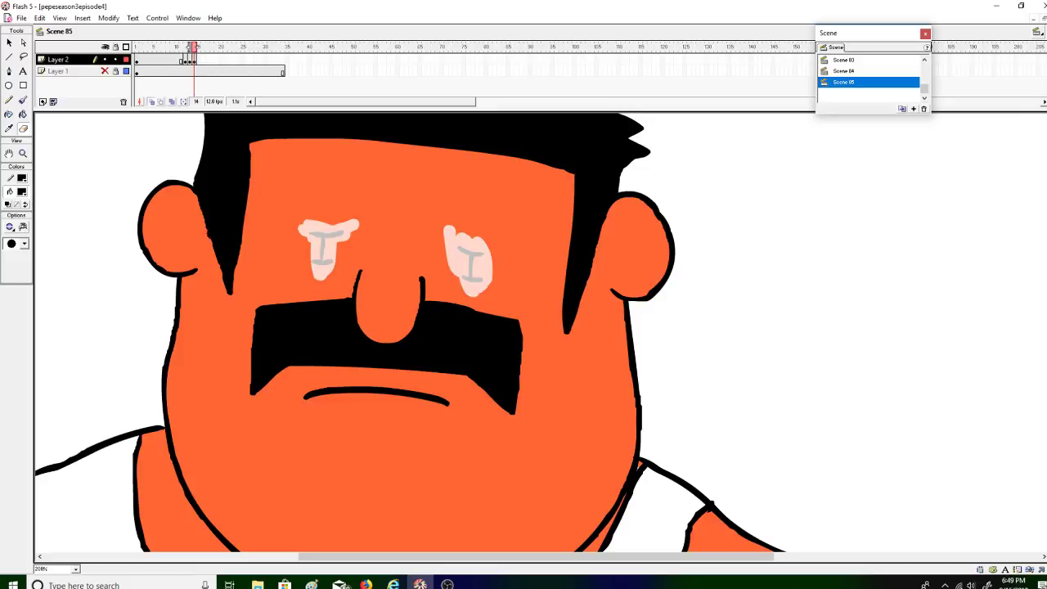
Step: Paint shorter, nearly closed eyes in frame 14 and fill the erased patches around them with the face's orange
click(23, 100)
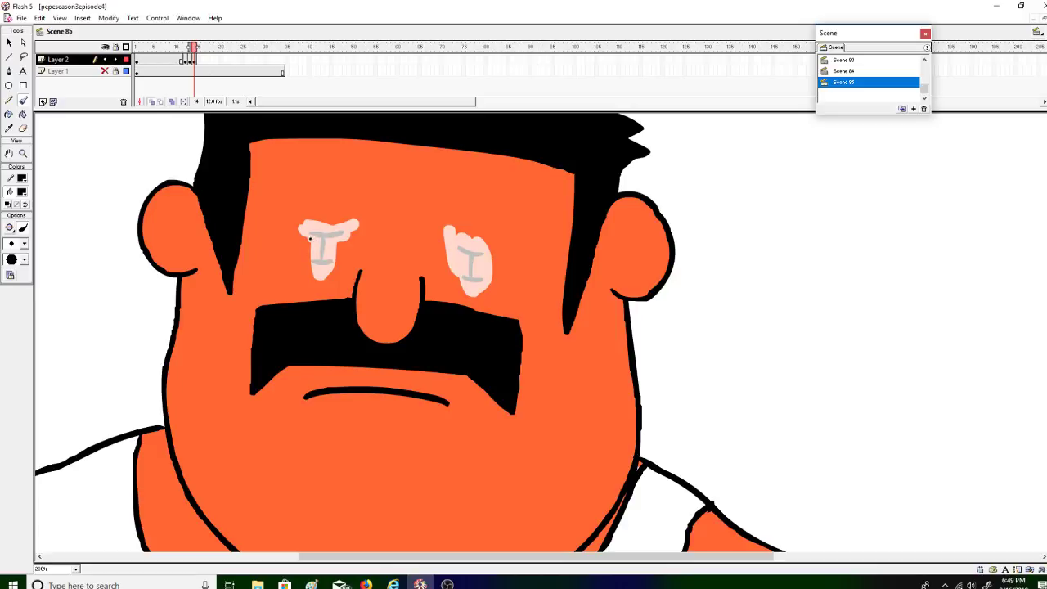
mouse_move(328, 242)
mouse_down()
mouse_move(357, 242)
mouse_move(329, 243)
mouse_up()
mouse_move(471, 256)
mouse_down()
mouse_move(467, 273)
mouse_move(466, 253)
mouse_up()
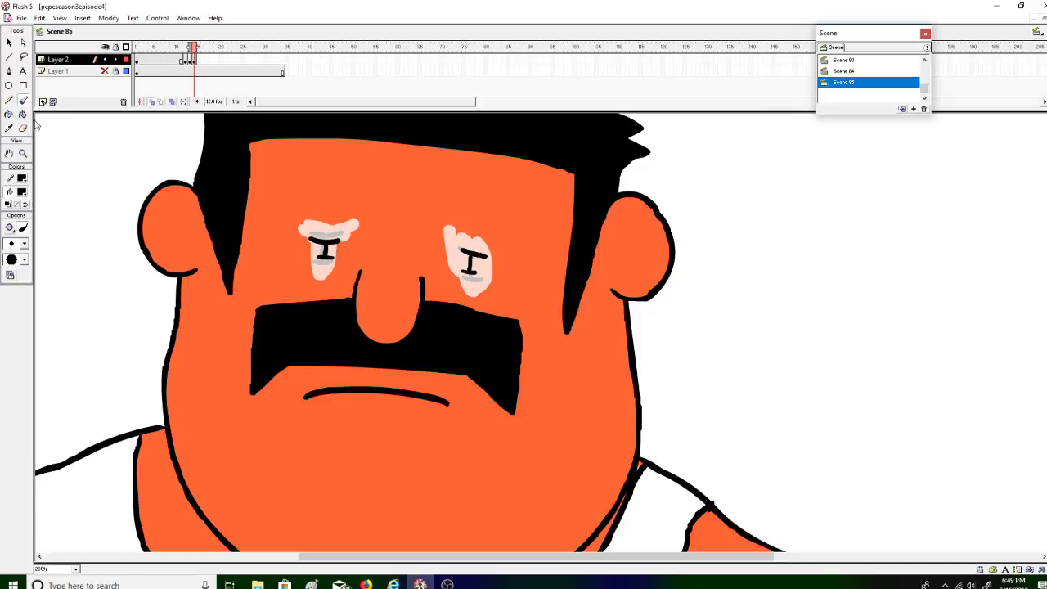
click(23, 191)
click(160, 237)
click(339, 265)
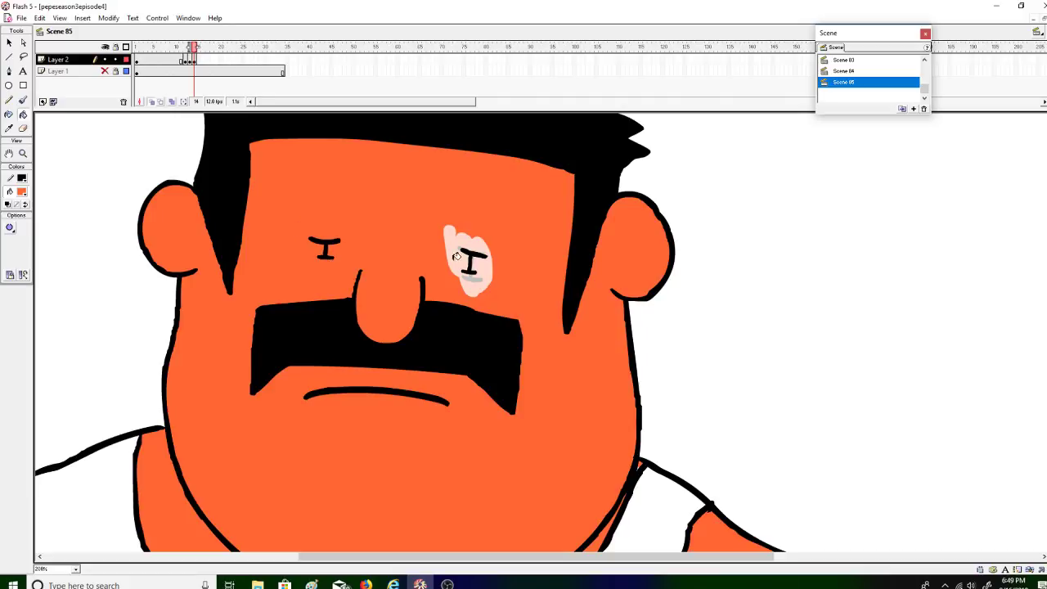
click(491, 276)
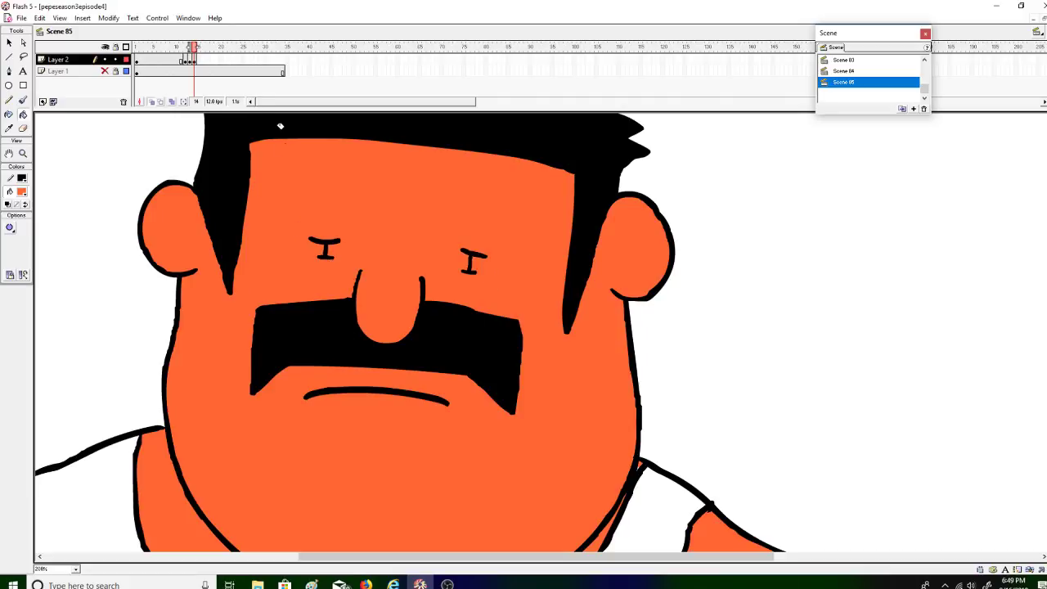
Step: Insert a keyframe at frame 15 of Layer 2 and erase both eyes in it
mouse_move(209, 46)
mouse_down()
mouse_move(187, 52)
mouse_move(198, 50)
mouse_up()
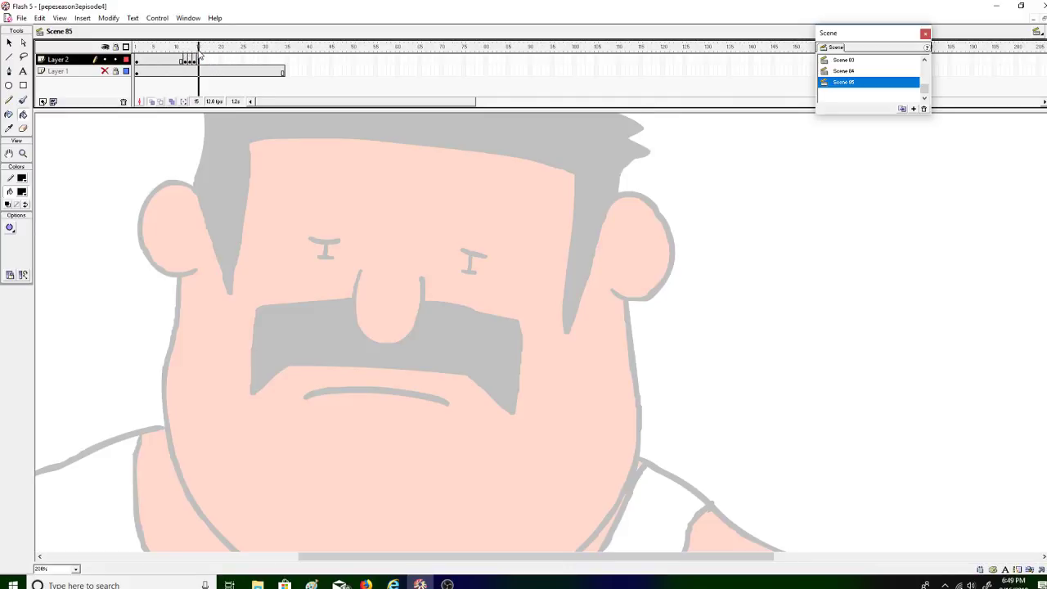
right_click(198, 61)
click(212, 117)
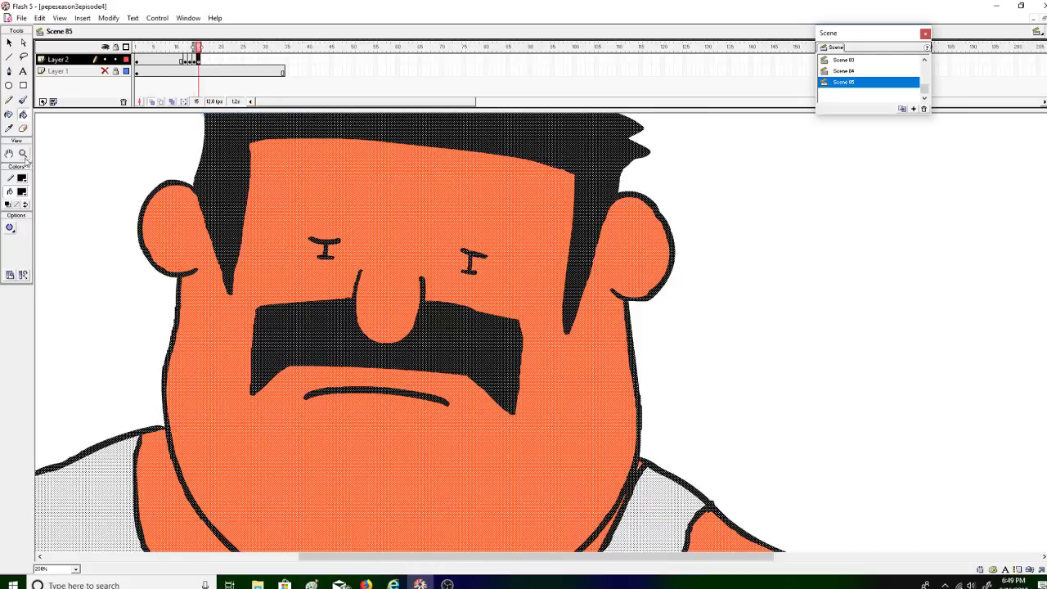
click(23, 129)
mouse_move(298, 256)
mouse_down()
mouse_move(330, 262)
mouse_move(325, 214)
mouse_up()
mouse_move(477, 260)
mouse_down()
mouse_move(466, 230)
mouse_move(449, 235)
mouse_up()
Step: Paint closed eyes in frame 15 as two close, curved black lid lines on each side
click(23, 100)
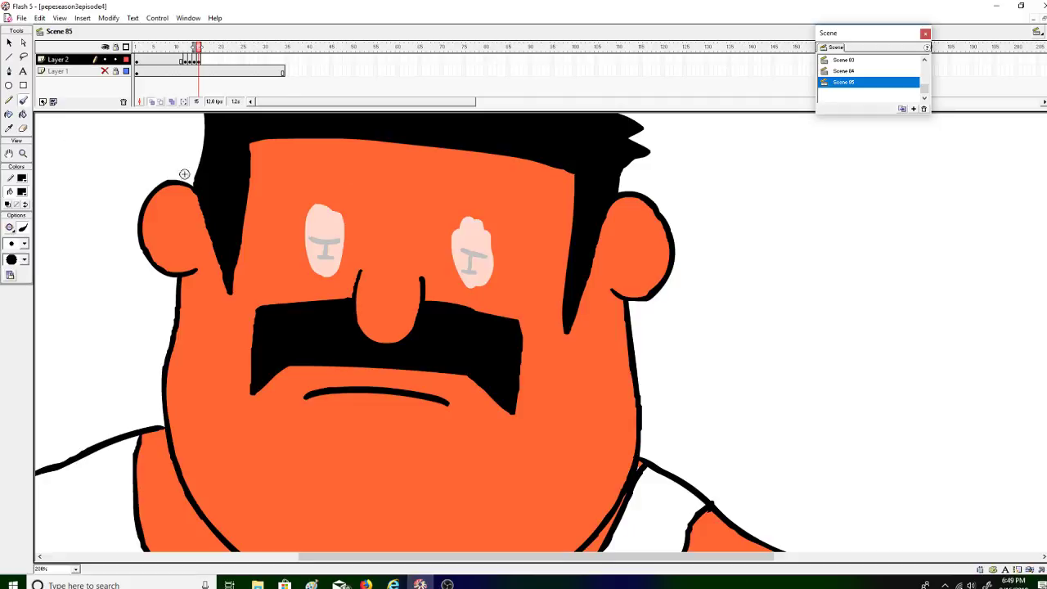
mouse_move(315, 243)
mouse_down()
mouse_move(308, 241)
mouse_move(354, 240)
mouse_up()
mouse_move(480, 255)
mouse_down()
mouse_move(495, 255)
mouse_move(459, 253)
mouse_move(497, 243)
mouse_move(456, 240)
mouse_up()
drag(308, 231, 353, 222)
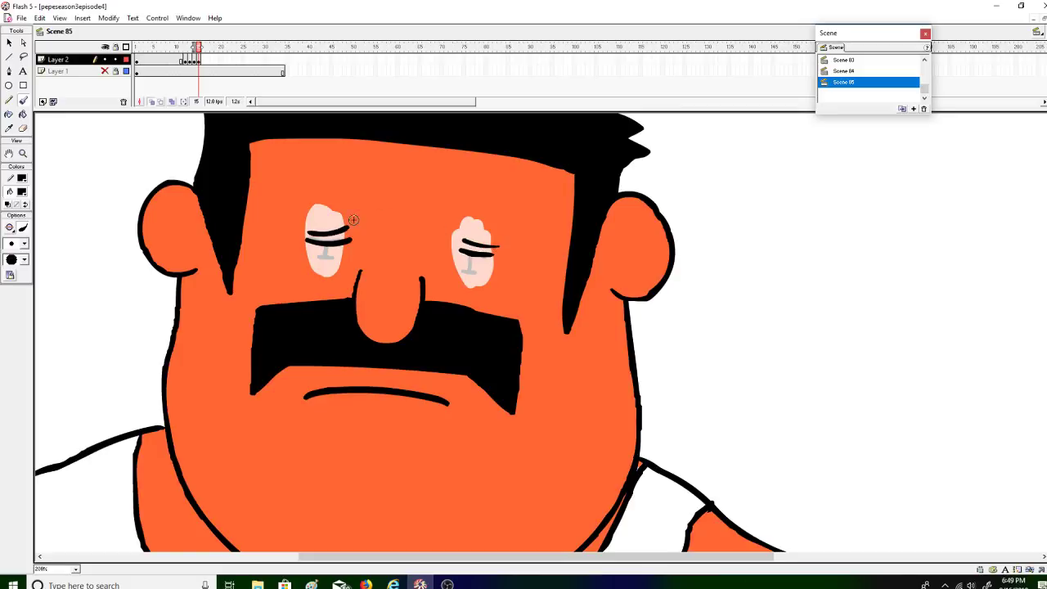
Step: Fill the erased patches around the closed eyes in frame 15 with the face's orange
click(23, 113)
click(21, 191)
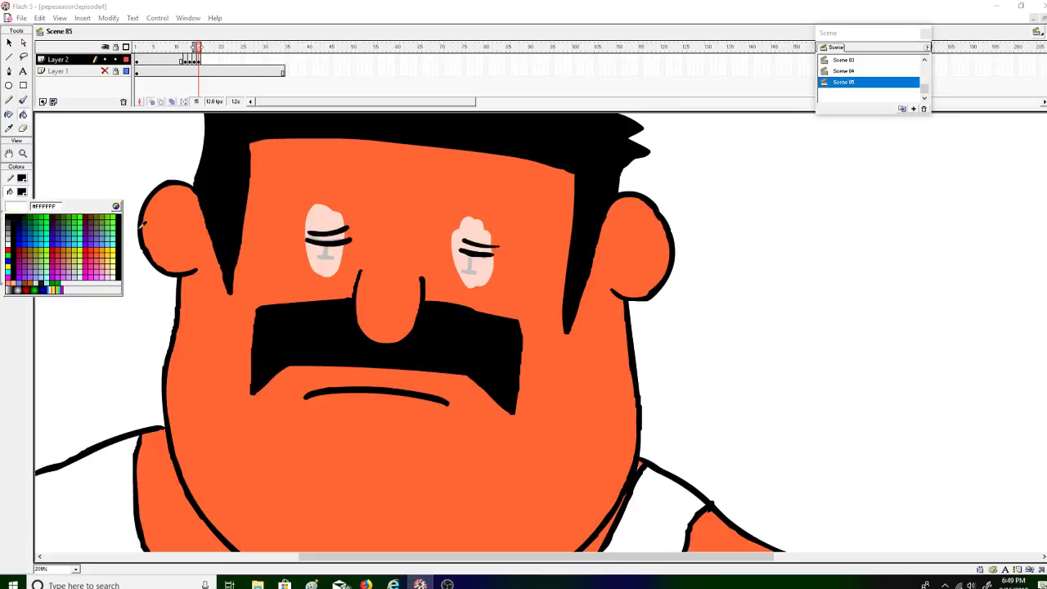
click(187, 229)
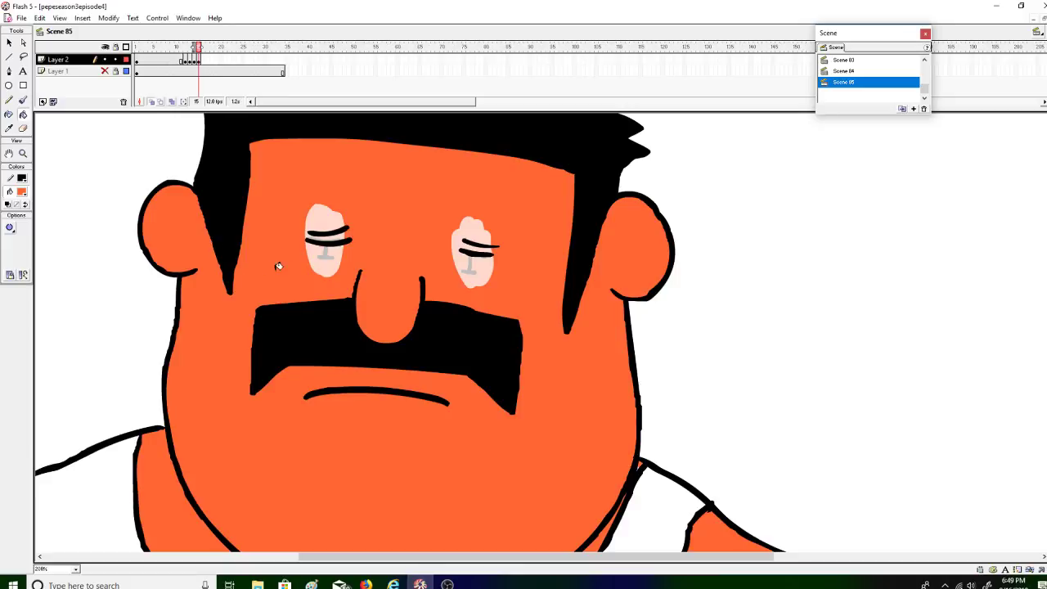
click(332, 257)
click(331, 216)
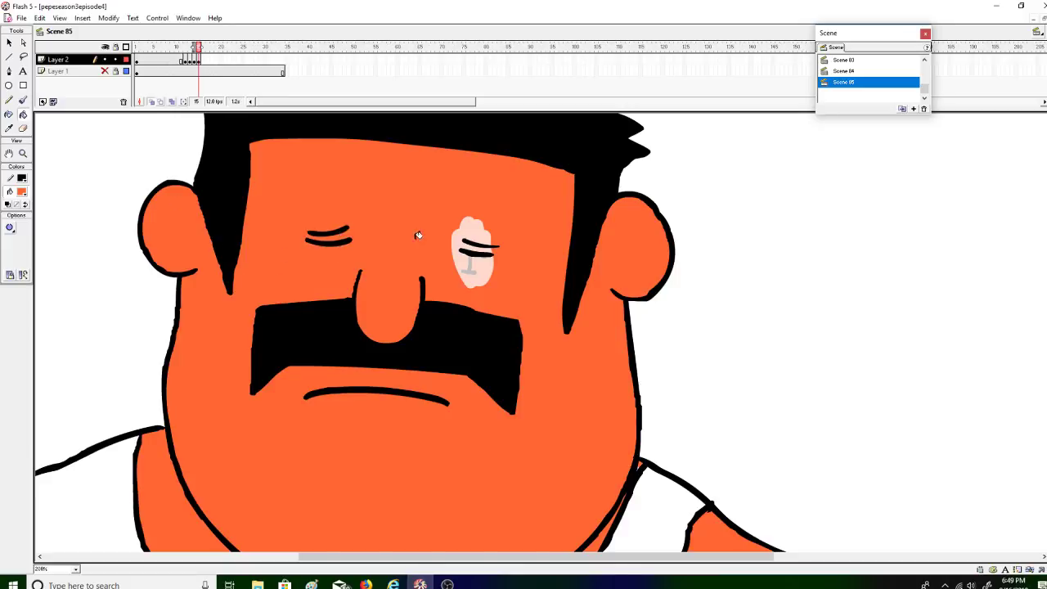
click(468, 255)
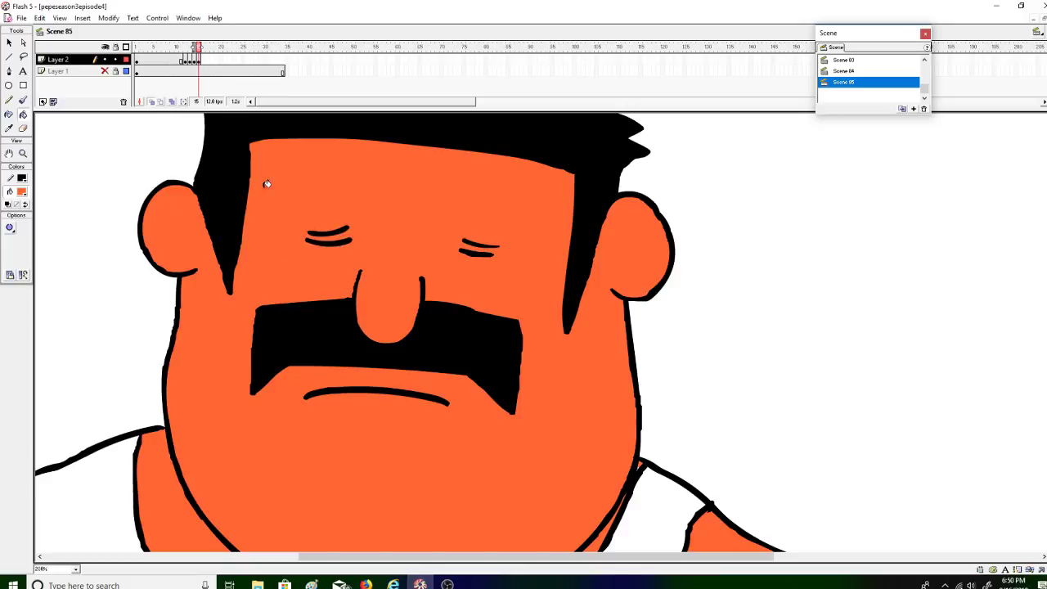
Step: Copy Layer 2's frames 14, 13 and 12 into frames 16, 17 and 18 respectively, so that the blink reopens
right_click(194, 59)
click(232, 175)
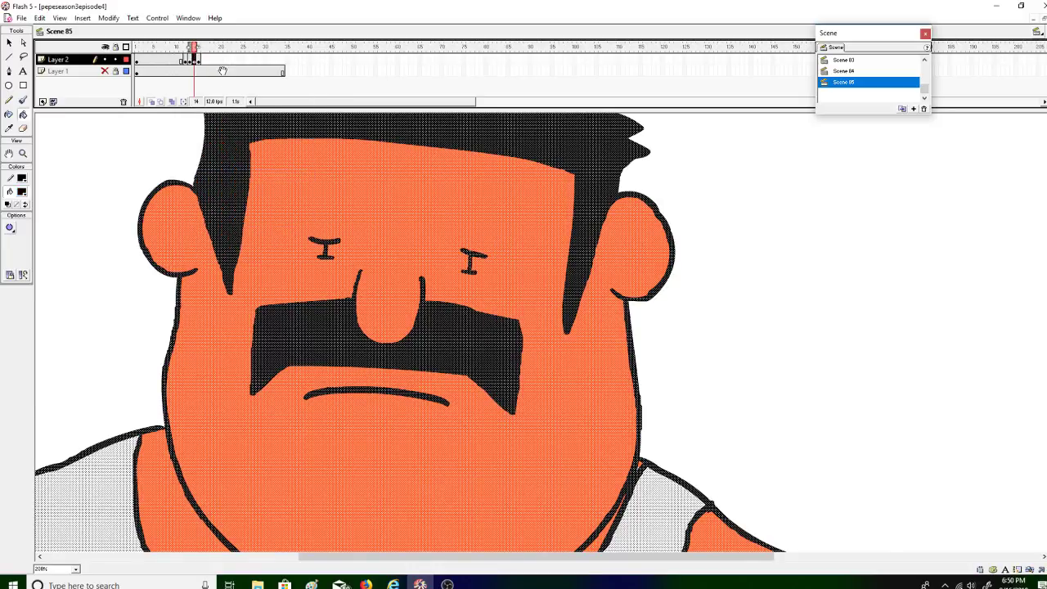
right_click(204, 61)
click(237, 191)
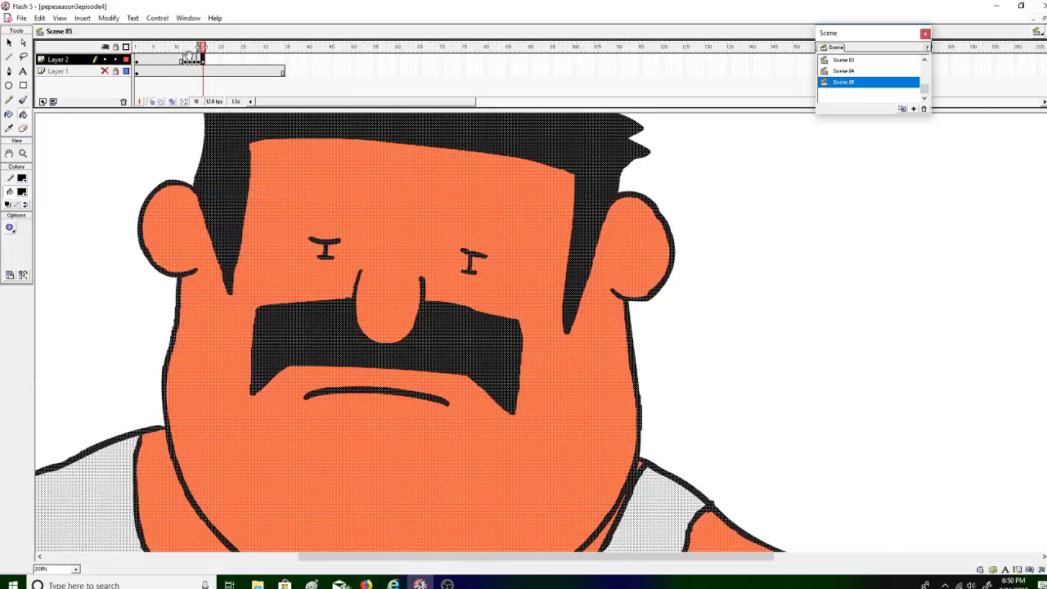
right_click(189, 60)
click(230, 178)
right_click(204, 59)
click(232, 189)
right_click(189, 61)
click(237, 178)
right_click(213, 65)
click(237, 189)
Step: Insert a keyframe at frame 34 of Layer 2
right_click(281, 61)
key(Escape)
right_click(282, 62)
click(300, 110)
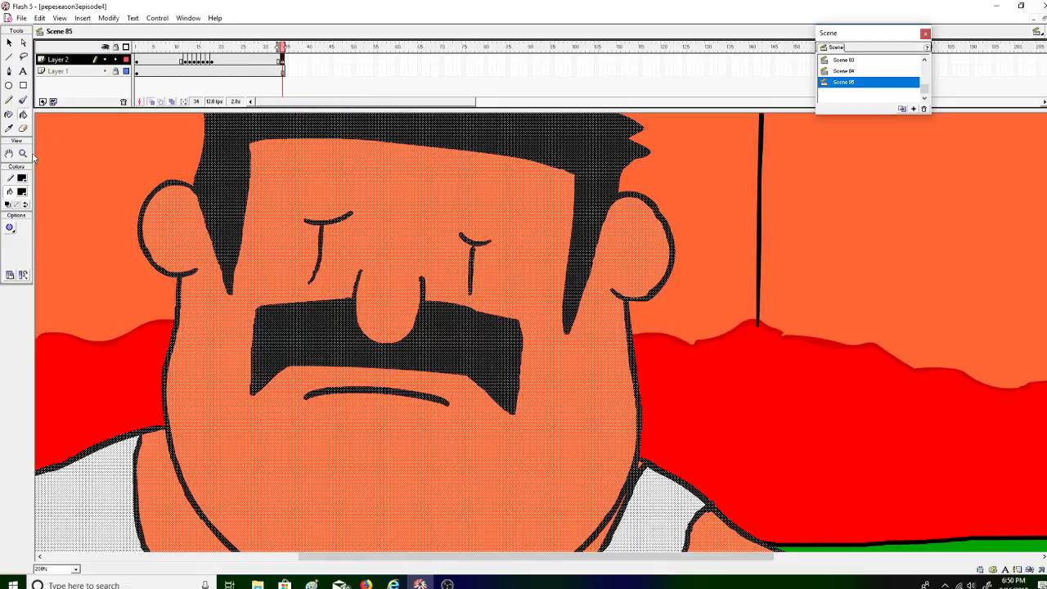
Step: Play Scene 85 from the start with the whole stage in view to check the blink
click(23, 153)
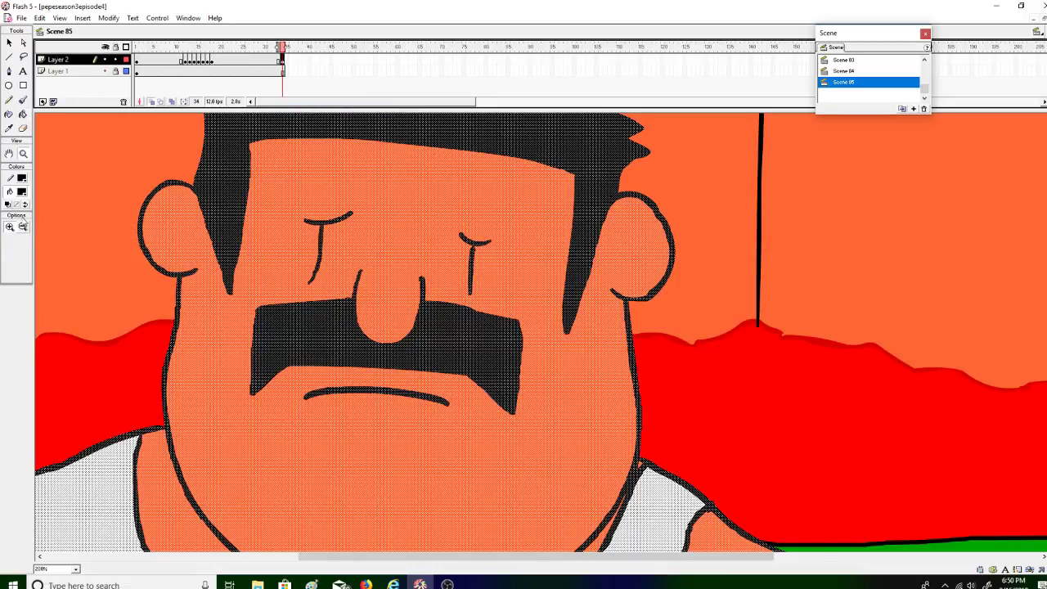
alt+click(122, 260)
alt+click(144, 302)
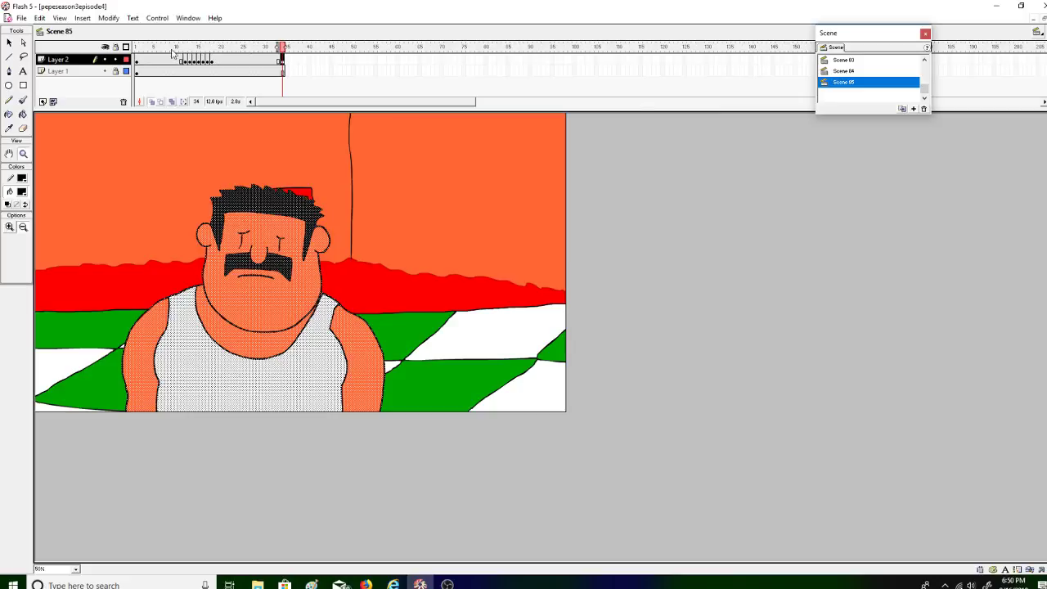
click(131, 47)
click(157, 18)
click(173, 31)
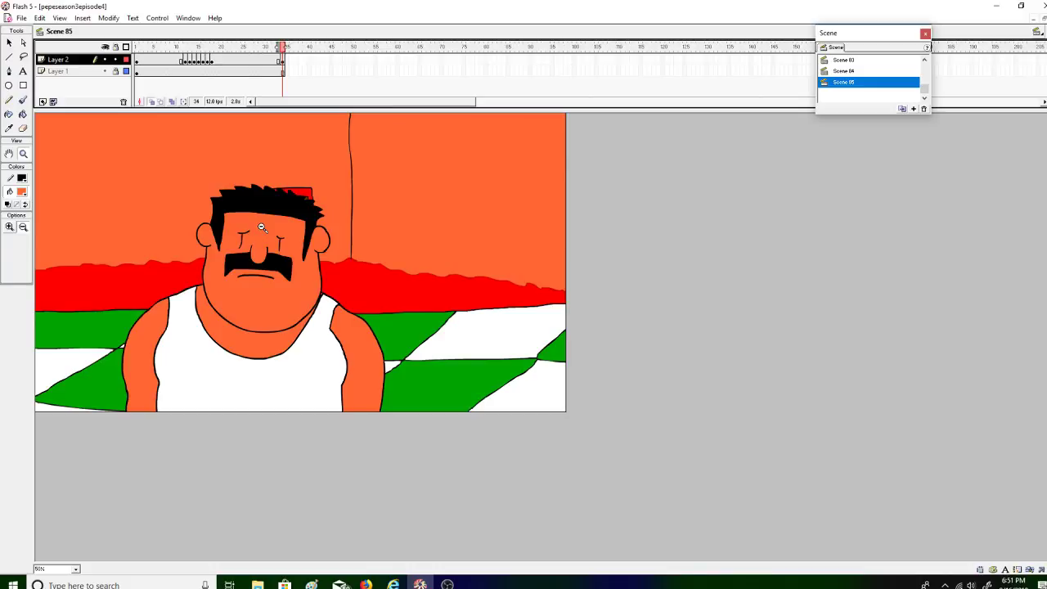
click(157, 18)
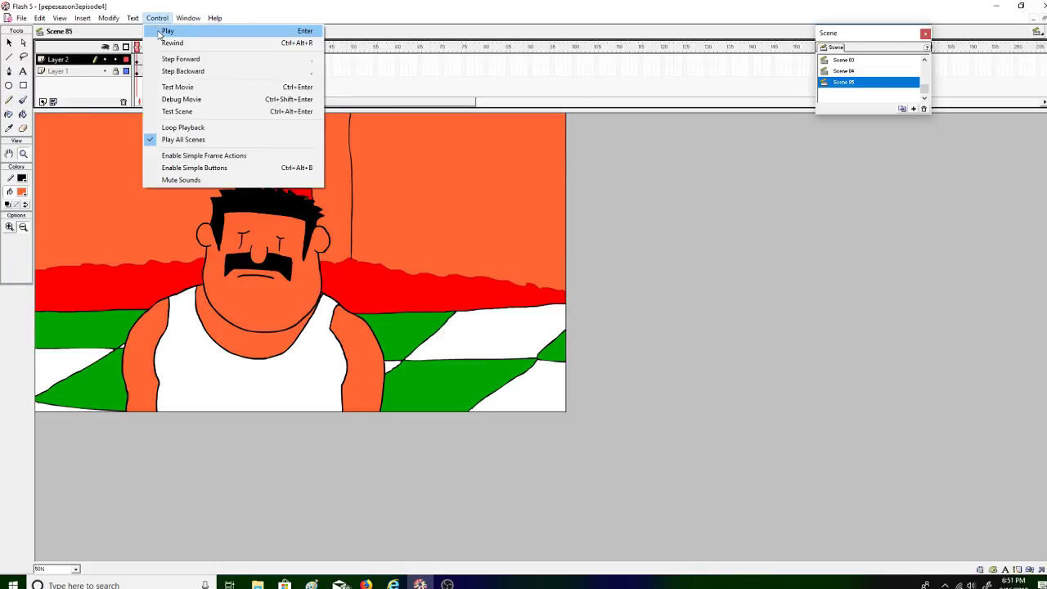
click(166, 31)
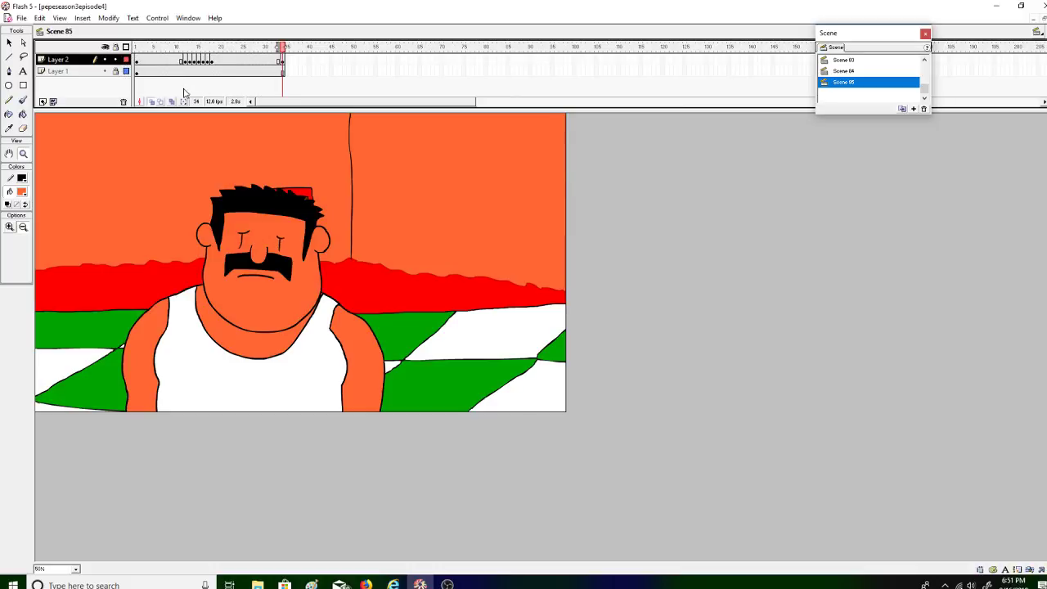
Step: Insert a new empty scene after Scene 85 and show its work area around the whole stage
click(83, 18)
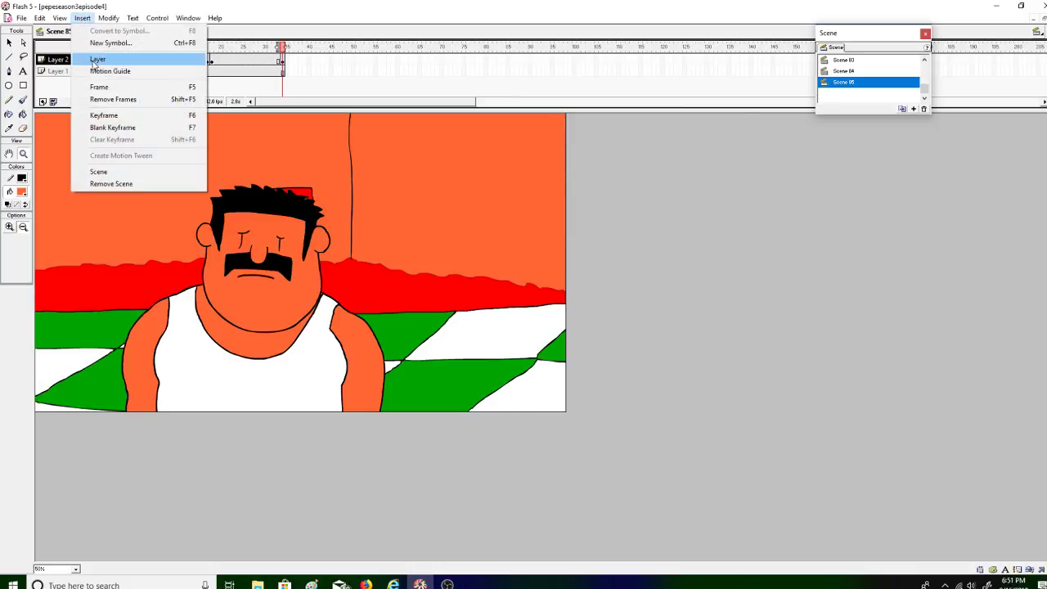
click(122, 172)
click(59, 18)
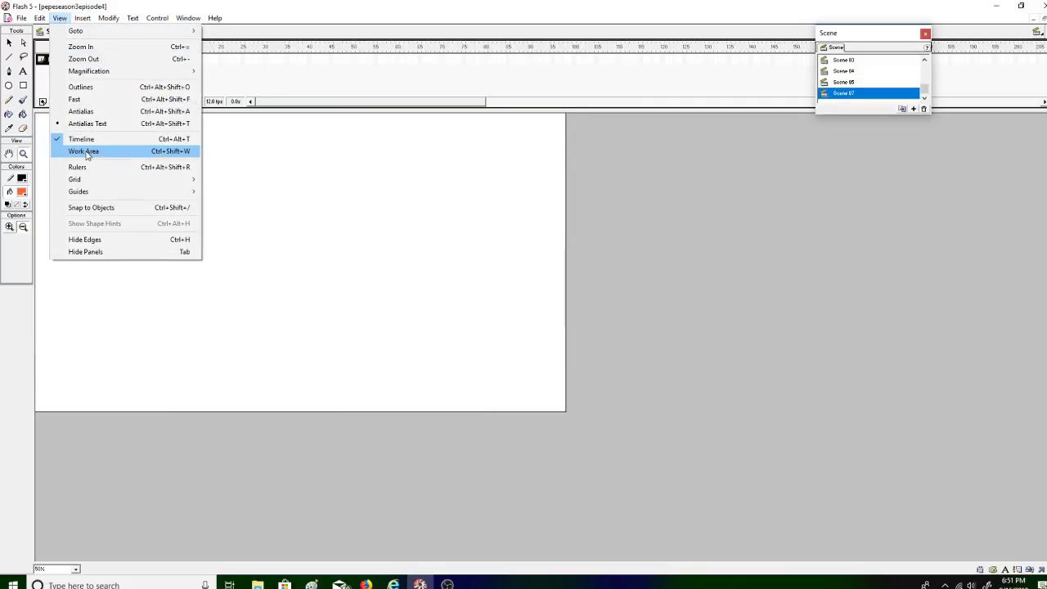
click(90, 154)
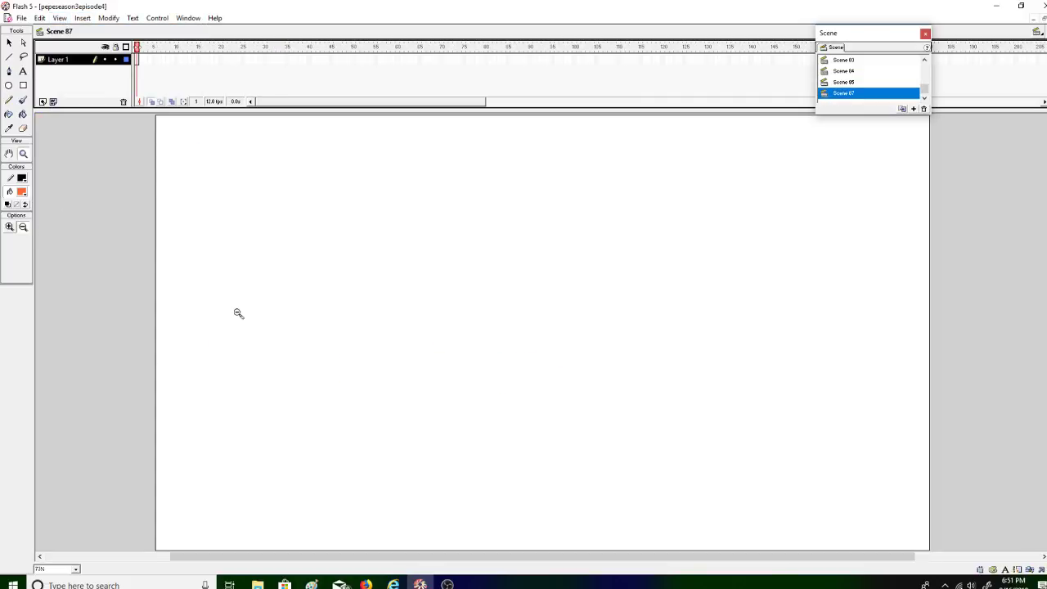
click(464, 421)
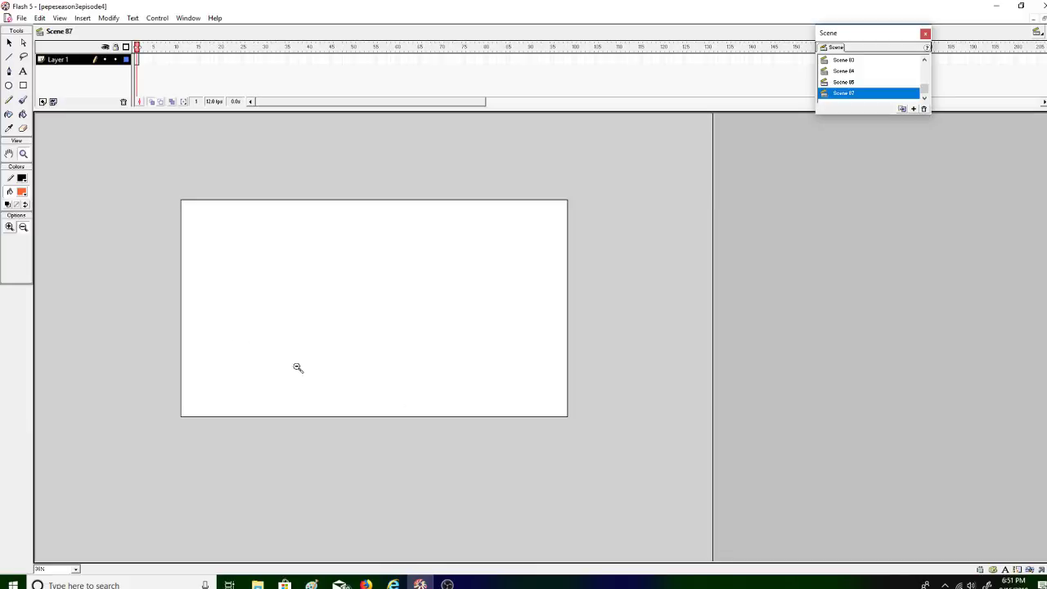
Step: Draw a tall white rectangle with a black outline mid-stage for the refrigerator body, extending above and below the stage edges
click(25, 115)
click(22, 193)
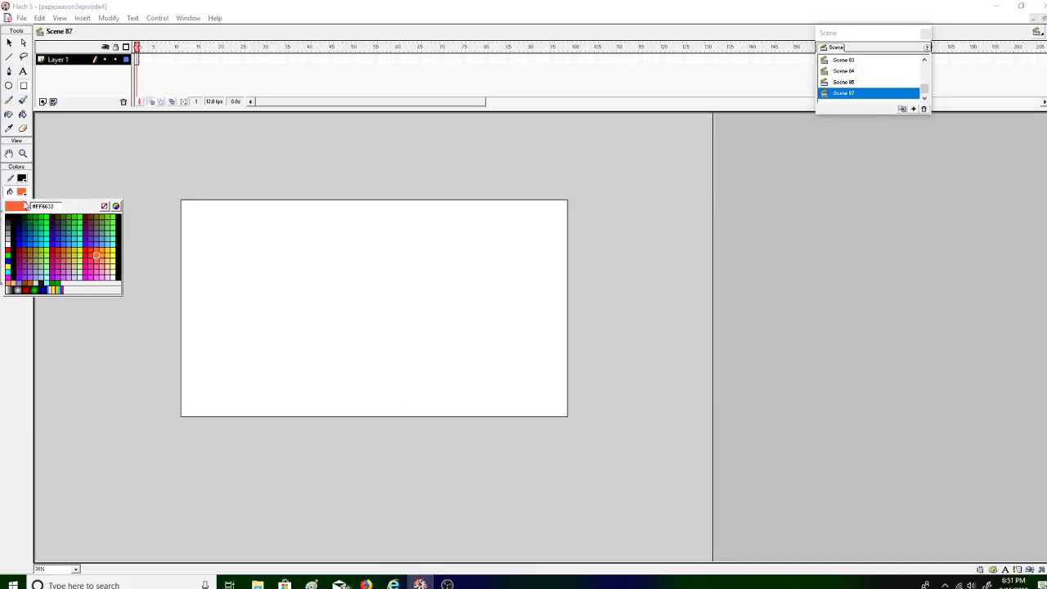
click(12, 242)
drag(294, 426, 464, 186)
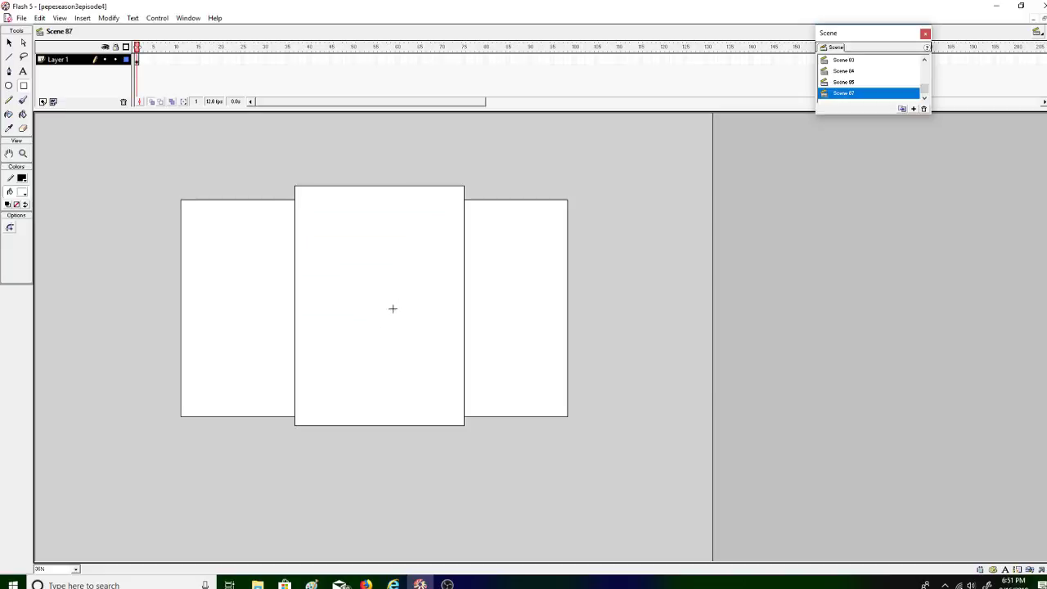
key(ctrl+z)
drag(261, 446, 463, 168)
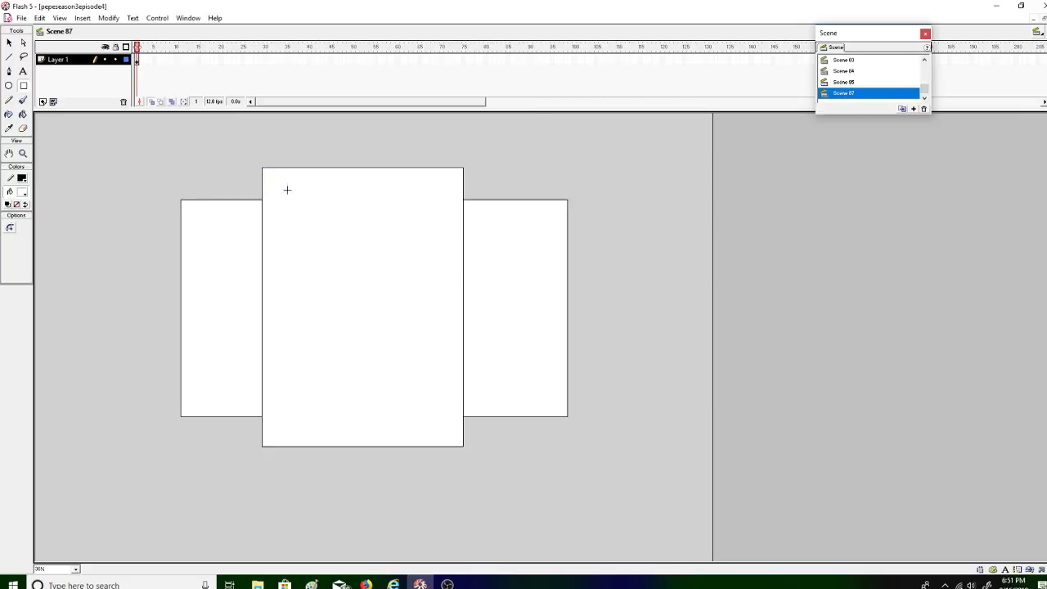
Step: Divide the refrigerator into an upper freezer door and a lower compartment, with two narrow vertical strips along the lower part's right side
drag(264, 174, 462, 277)
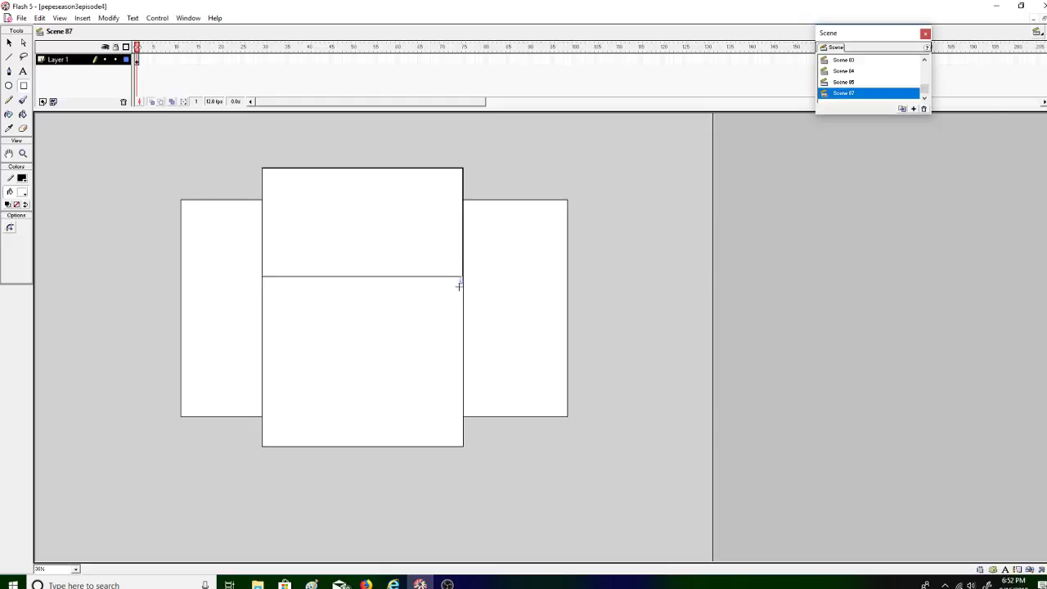
drag(462, 276, 448, 446)
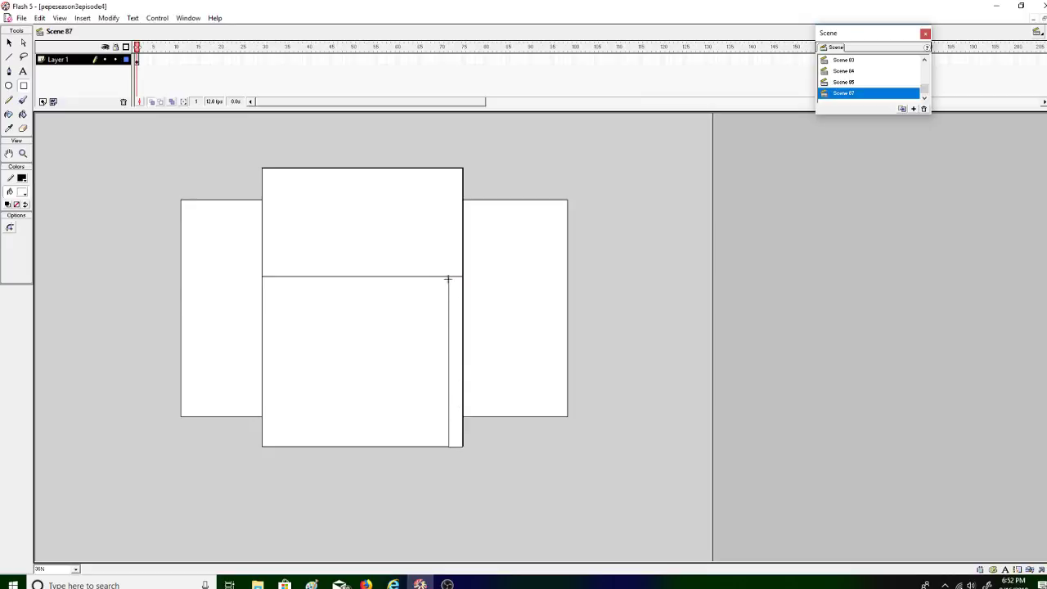
drag(448, 279, 445, 447)
Step: Draw thin light grey vertical handles on the upper door and on the open lower door's outer edge
click(23, 193)
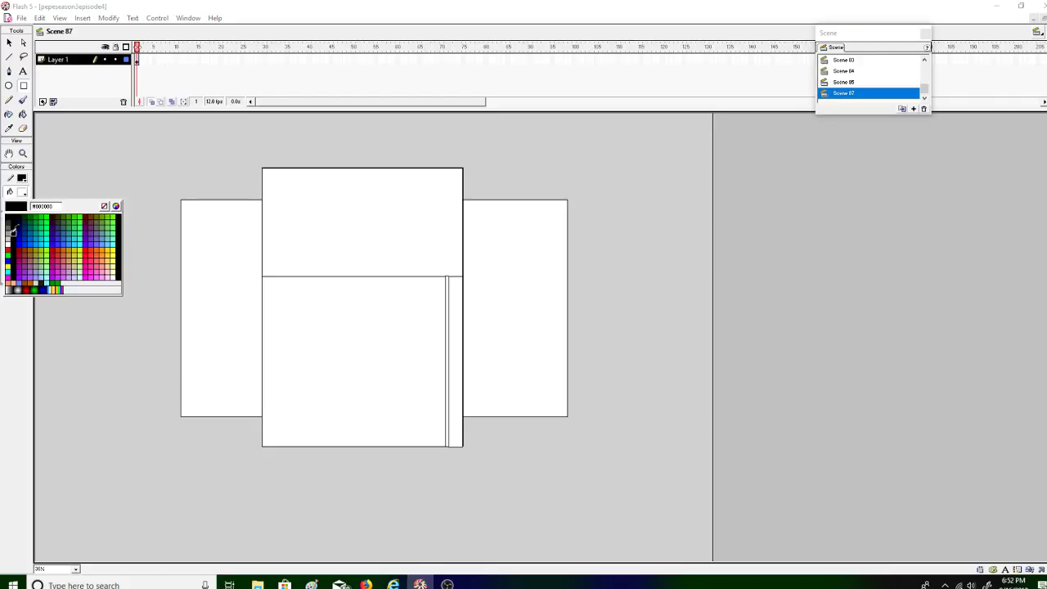
click(11, 234)
drag(432, 208, 435, 260)
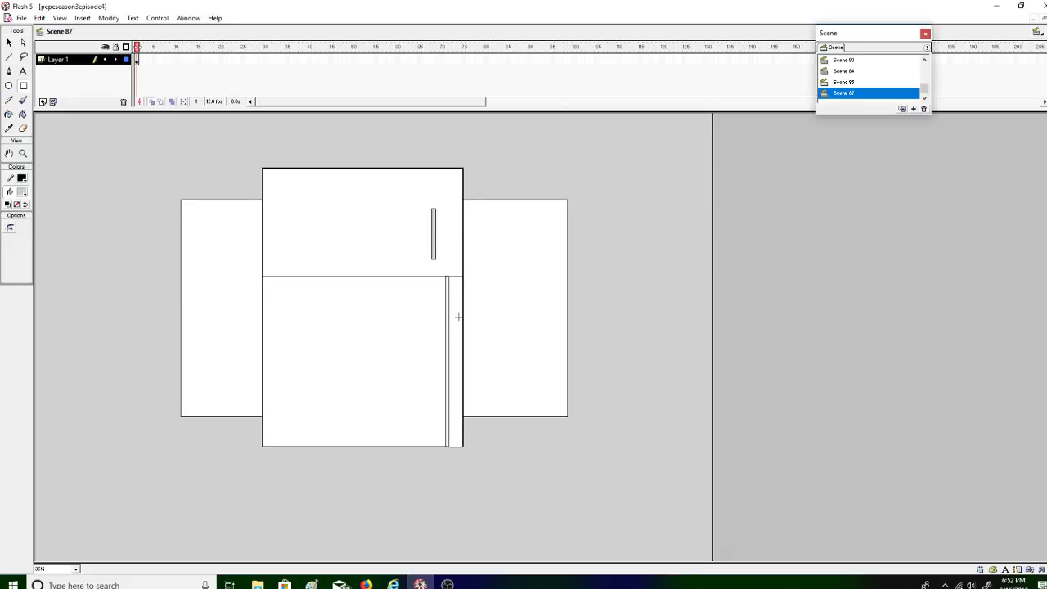
drag(458, 317, 462, 354)
Step: Erase the short piece of dividing line above the thin vertical strip, and pick the refrigerator's white as the brush colour
click(23, 128)
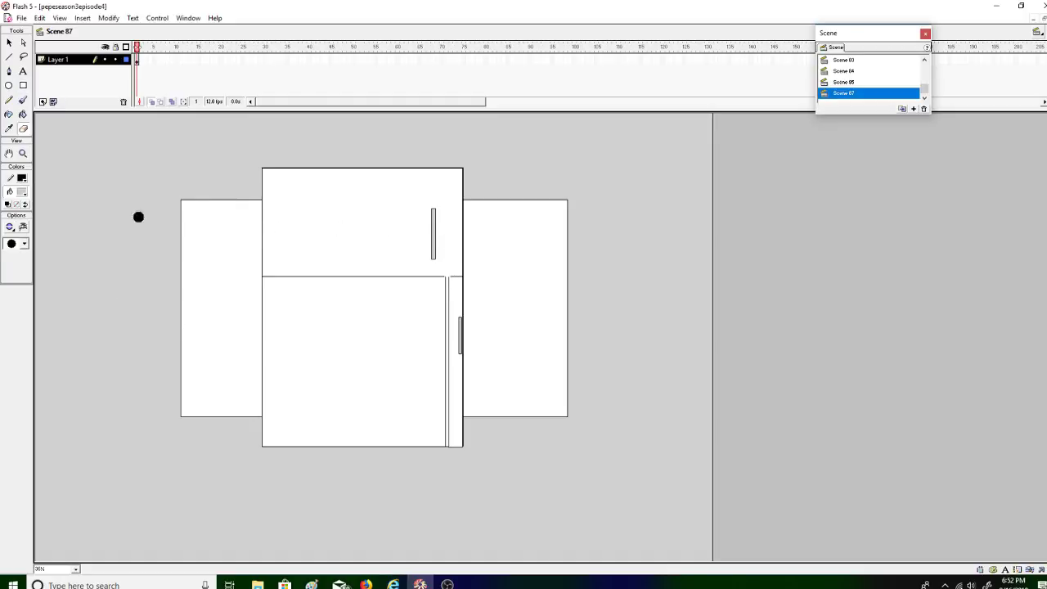
click(23, 100)
click(22, 191)
click(364, 212)
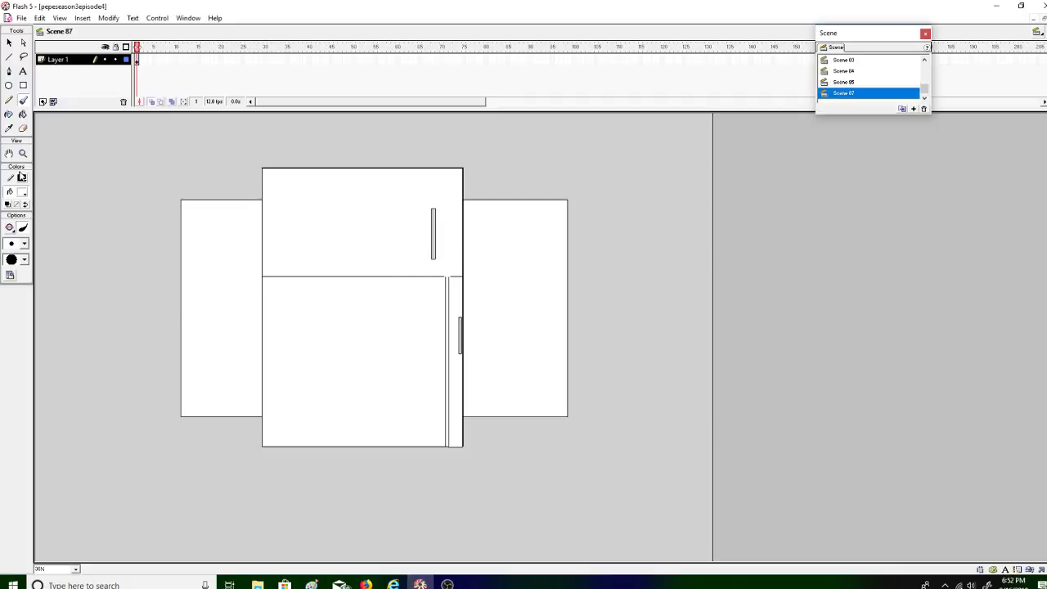
Step: Fill the large lower compartment of the refrigerator with the handles' light grey, #CCCCCC
click(23, 154)
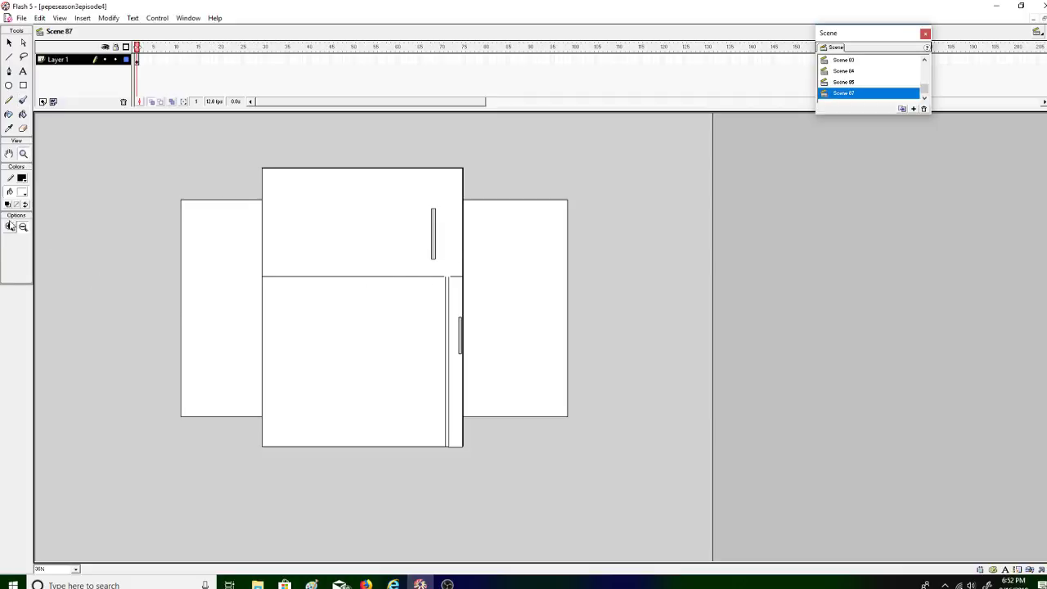
click(440, 343)
click(23, 113)
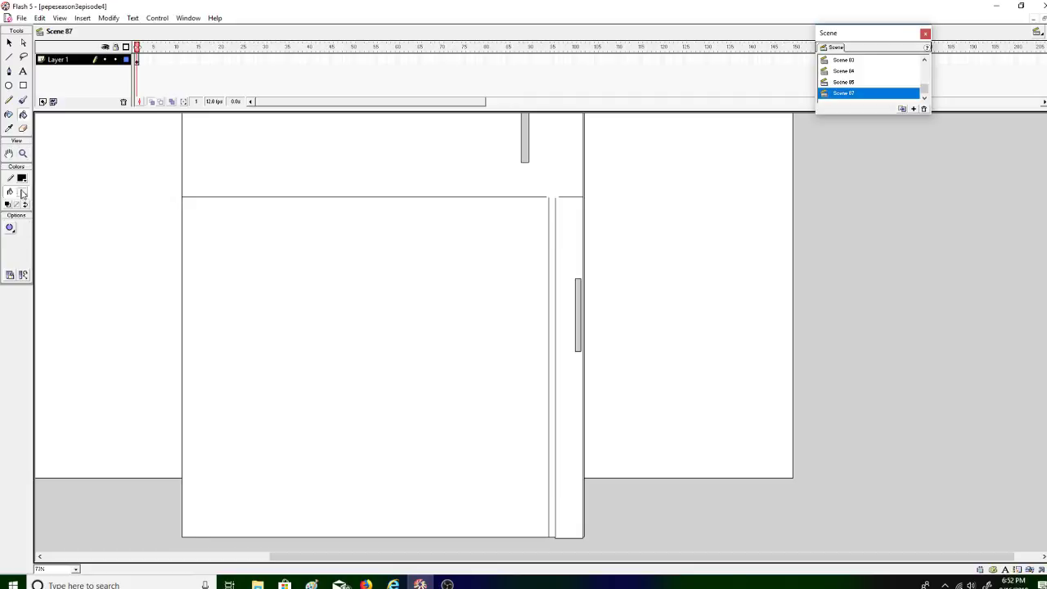
click(22, 192)
click(524, 119)
click(491, 243)
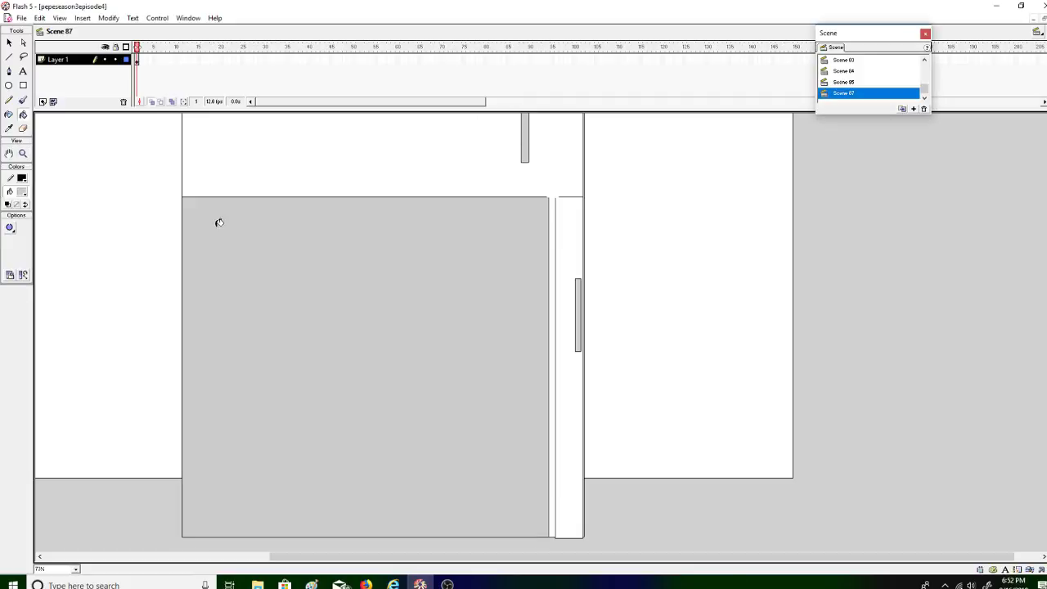
Step: Set the brush to black and a very fine size, trying out strokes on the grey compartment and undoing them
click(23, 100)
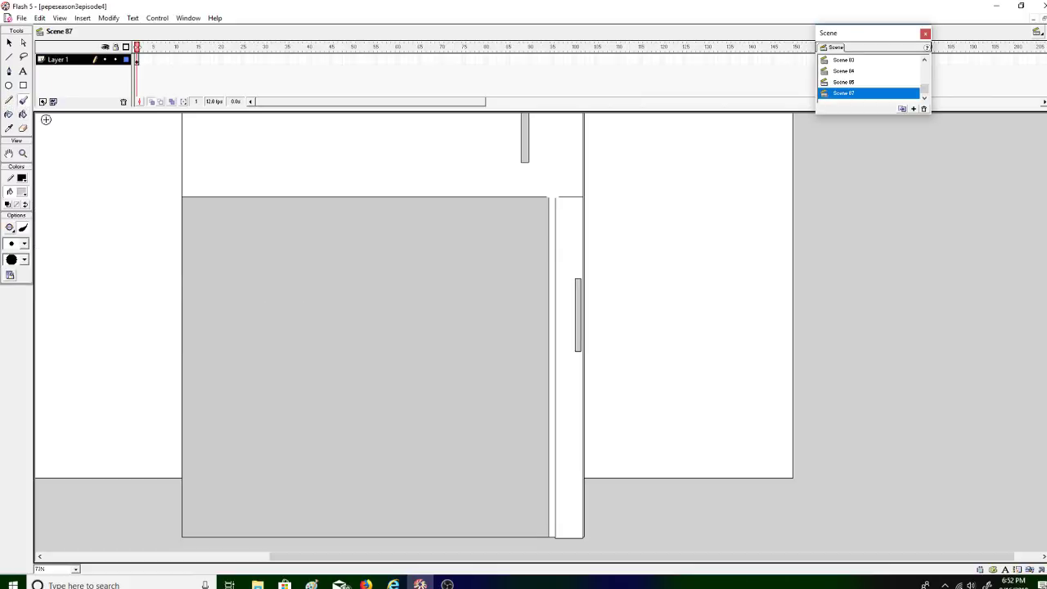
click(24, 195)
click(8, 219)
drag(245, 319, 335, 319)
key(ctrl+z)
click(24, 243)
click(17, 248)
mouse_move(169, 299)
mouse_down()
mouse_move(229, 297)
mouse_move(184, 284)
mouse_move(278, 276)
mouse_move(478, 283)
mouse_up()
key(ctrl+z)
key(ctrl+z)
click(23, 243)
click(16, 255)
Step: Paint a thin black horizontal line across the upper part of the grey compartment as the shelf's back edge, undoing unsatisfactory strokes
mouse_move(215, 278)
mouse_down()
mouse_move(504, 277)
mouse_move(589, 285)
mouse_up()
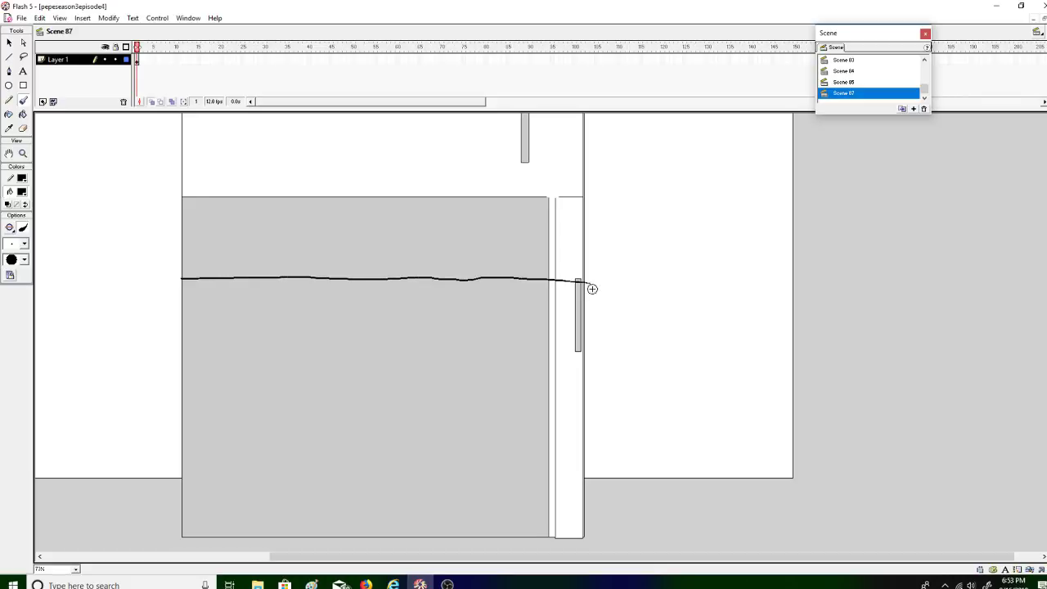
key(ctrl+z)
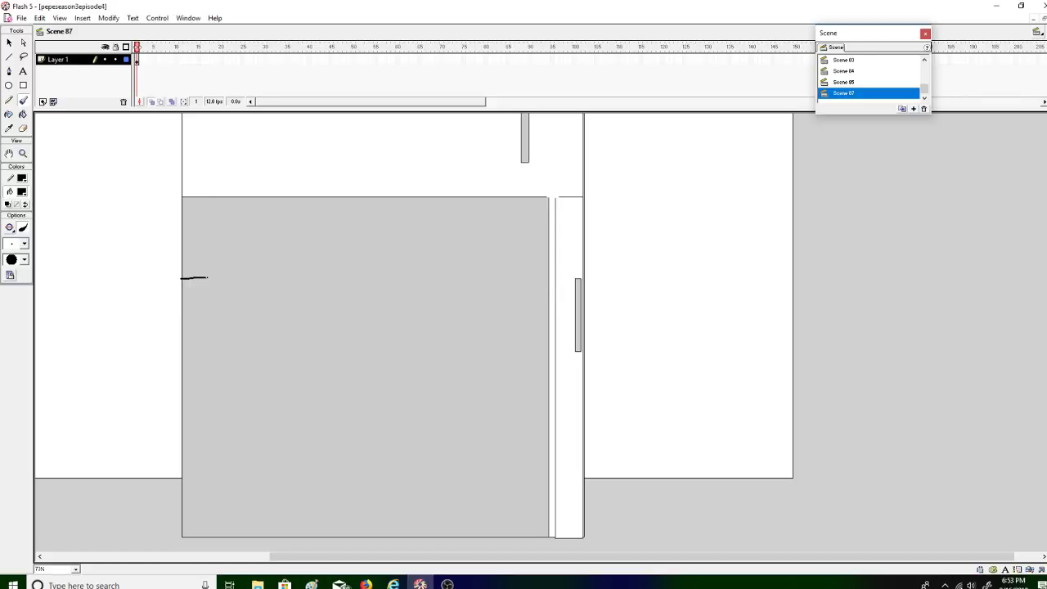
drag(208, 278, 226, 278)
key(ctrl+z)
drag(295, 280, 477, 280)
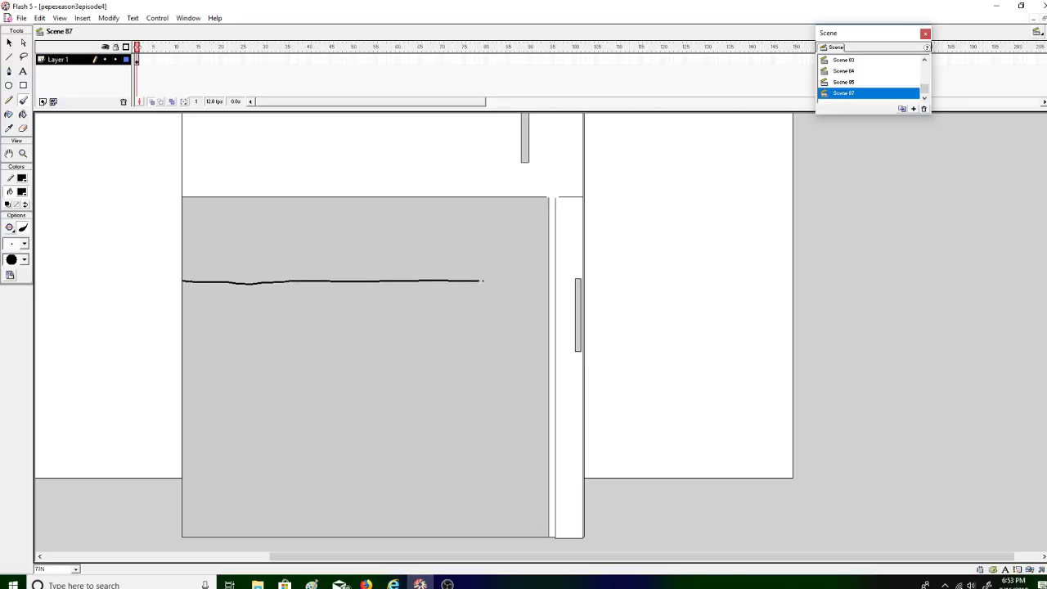
drag(544, 282, 550, 282)
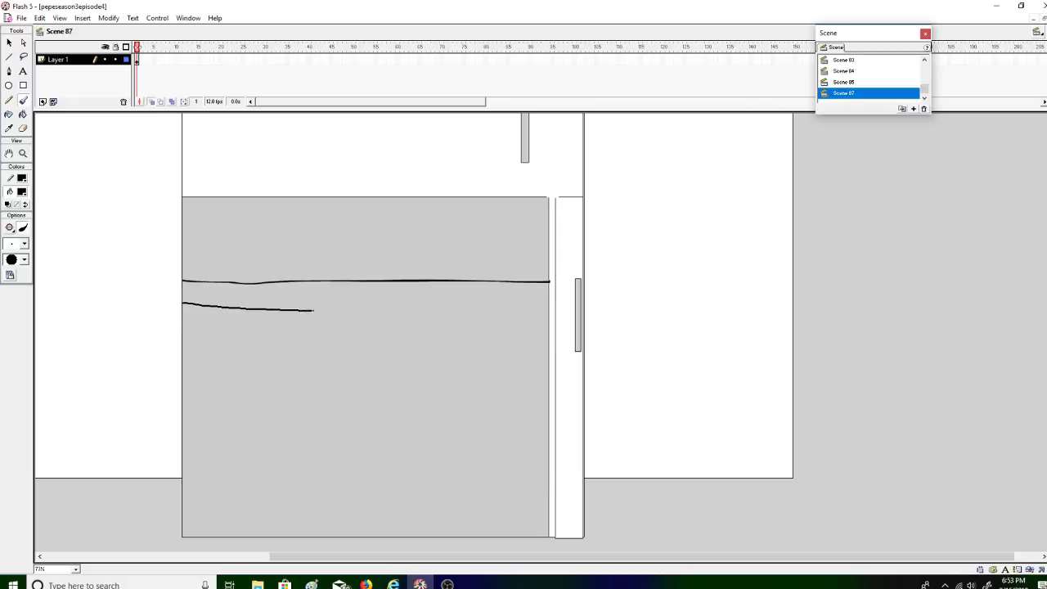
Step: Paint two more thin black horizontal lines close together below the first to form the shelf's front edge
drag(341, 308, 343, 308)
key(ctrl+z)
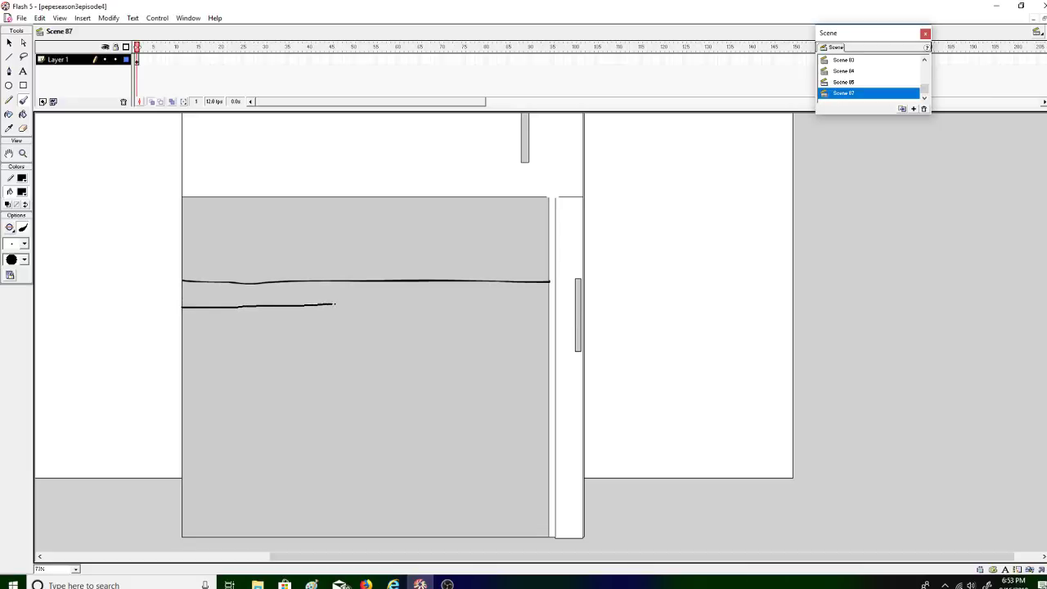
drag(335, 303, 397, 302)
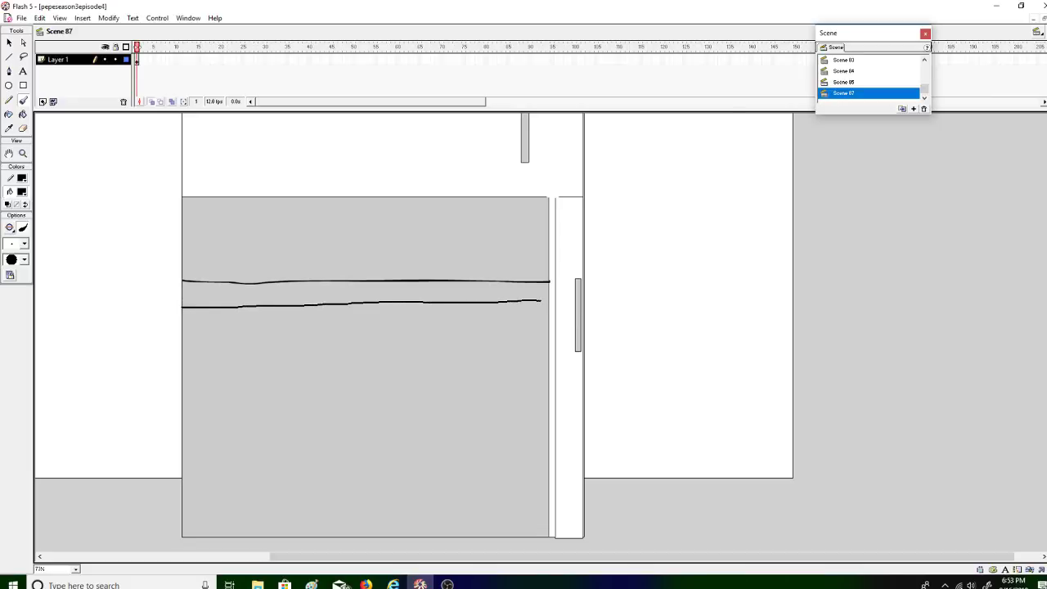
drag(545, 300, 547, 300)
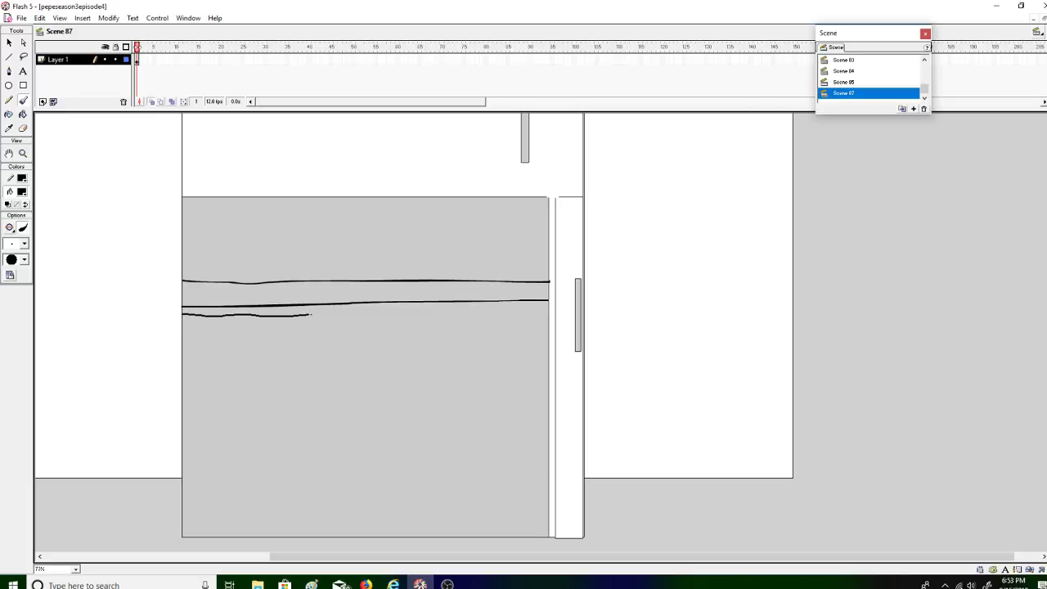
drag(362, 312, 420, 311)
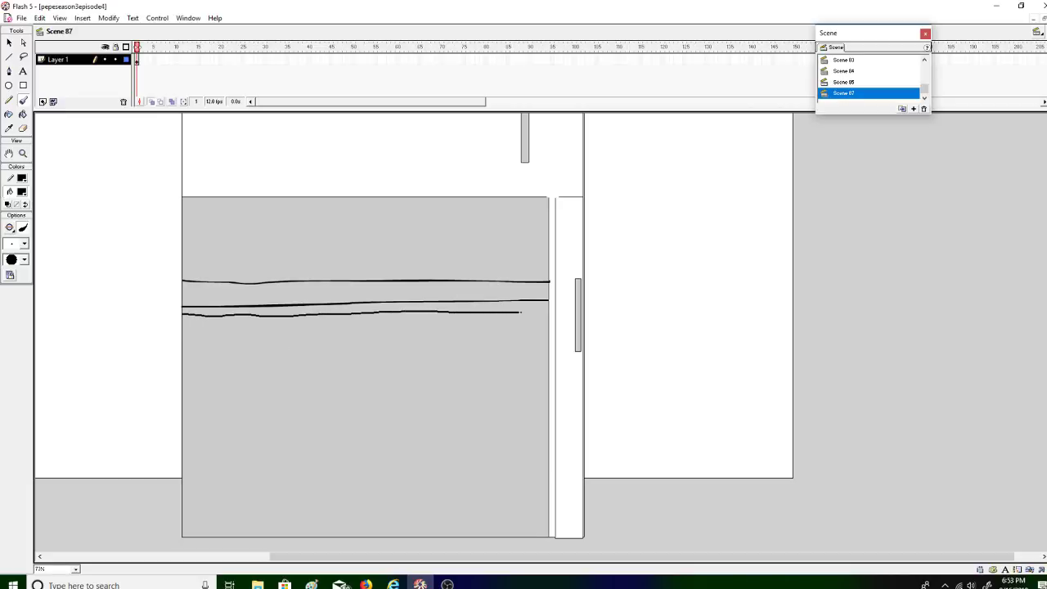
drag(549, 312, 573, 320)
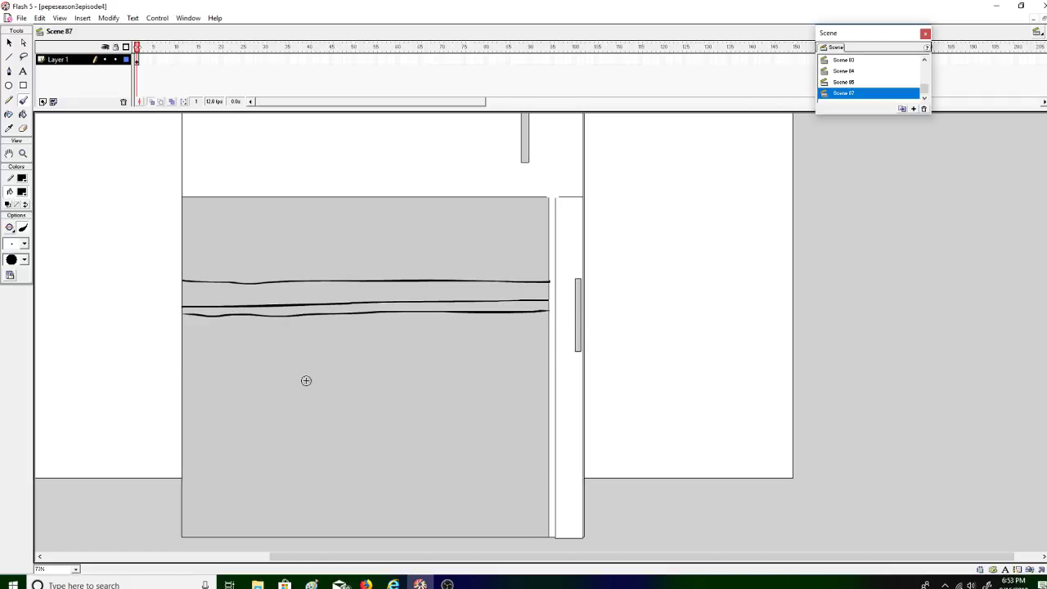
Step: Mix a lighter grey fill colour for the shelf with red, green and blue at 223, starting from #CCCCCC
click(23, 116)
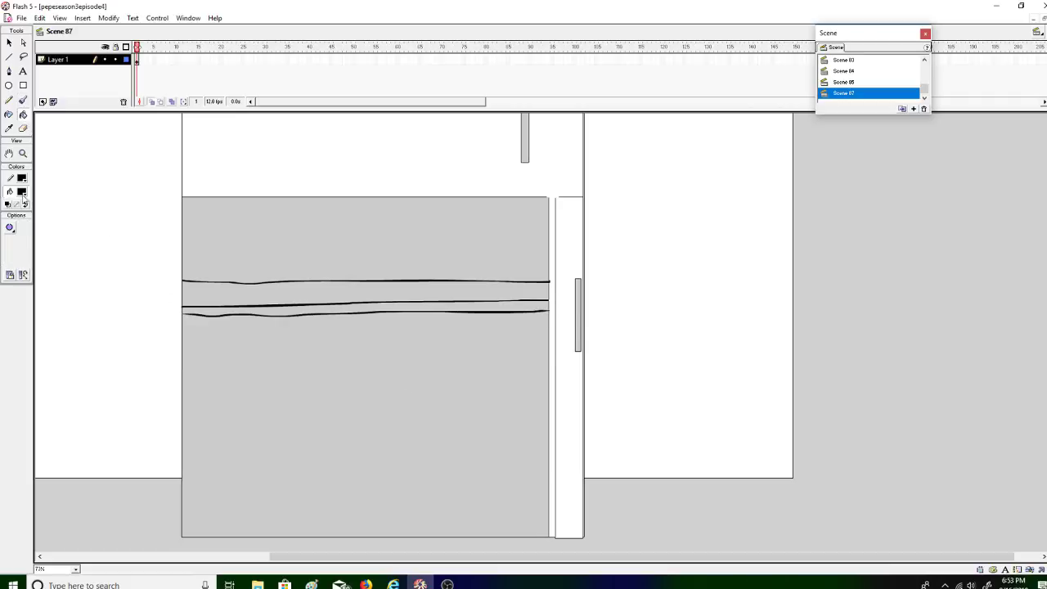
click(22, 191)
click(36, 215)
click(23, 193)
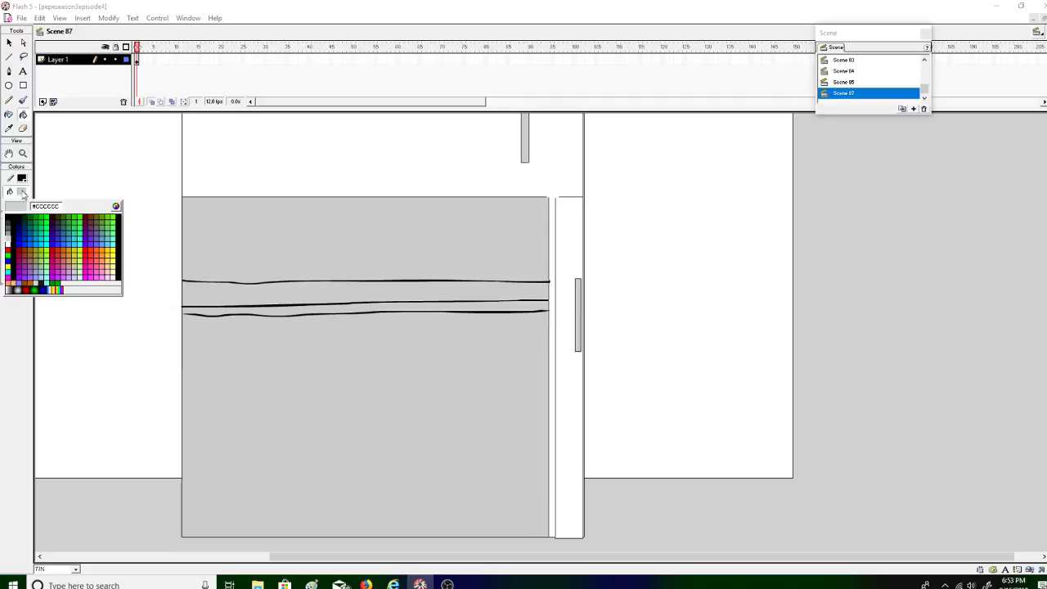
click(114, 205)
drag(647, 235, 646, 231)
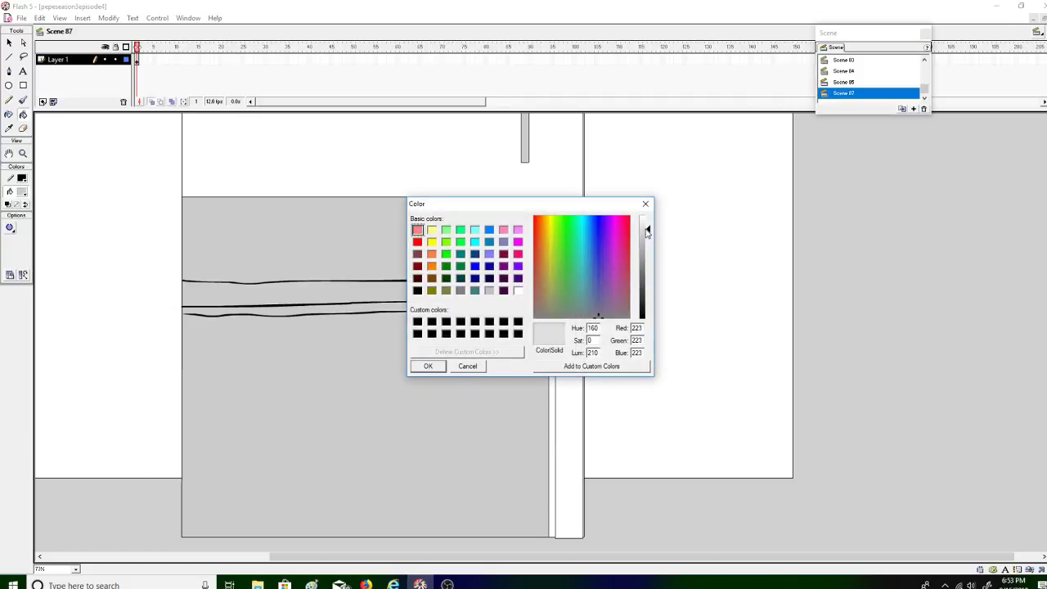
click(419, 367)
Step: Adjust the Paint Bucket's gap setting and fill both bands of the shelf with the lighter grey
click(423, 301)
key(ctrl+z)
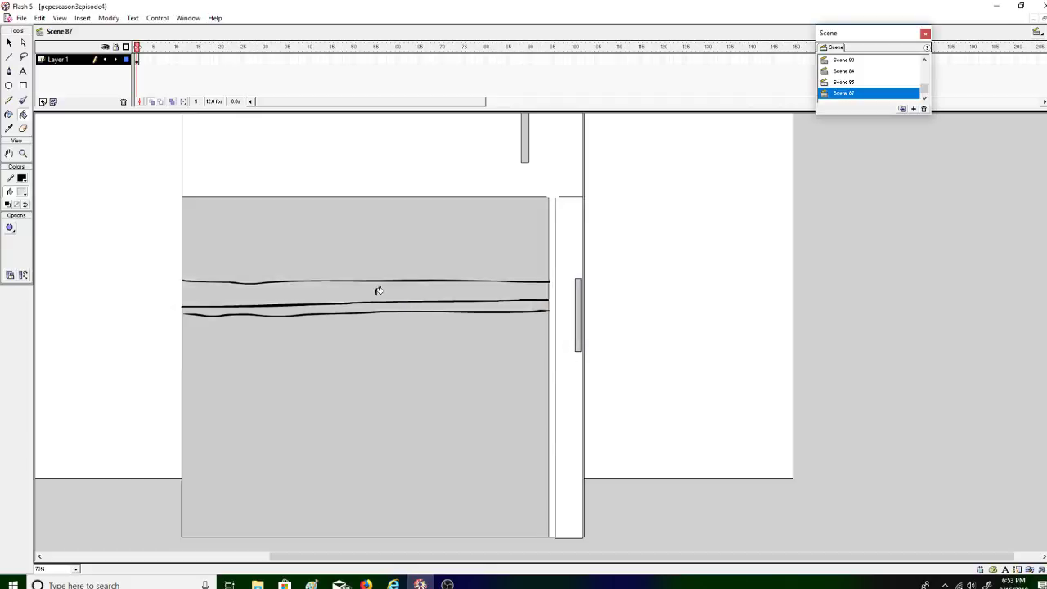
click(11, 229)
click(74, 279)
click(276, 296)
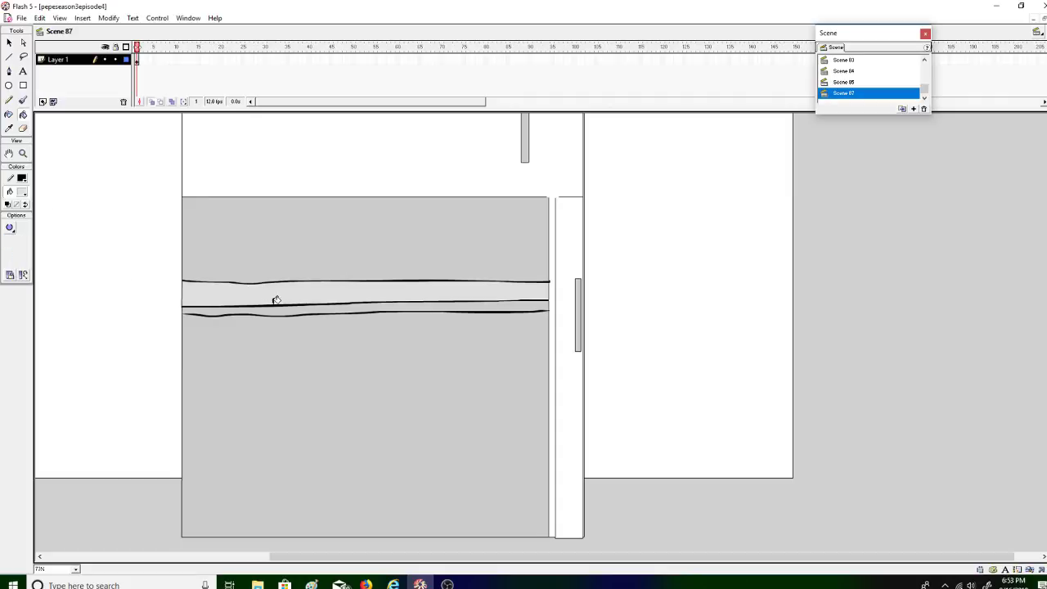
click(285, 307)
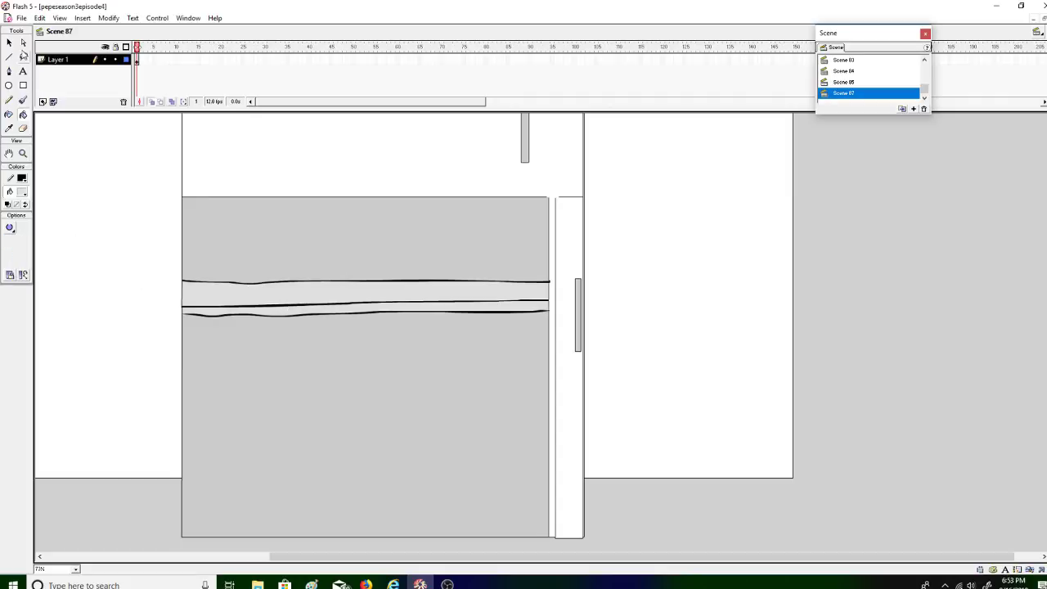
Step: Lasso the whole shelf with its surrounding grey, copy and paste it, and place the copy as a second shelf below the first
click(25, 57)
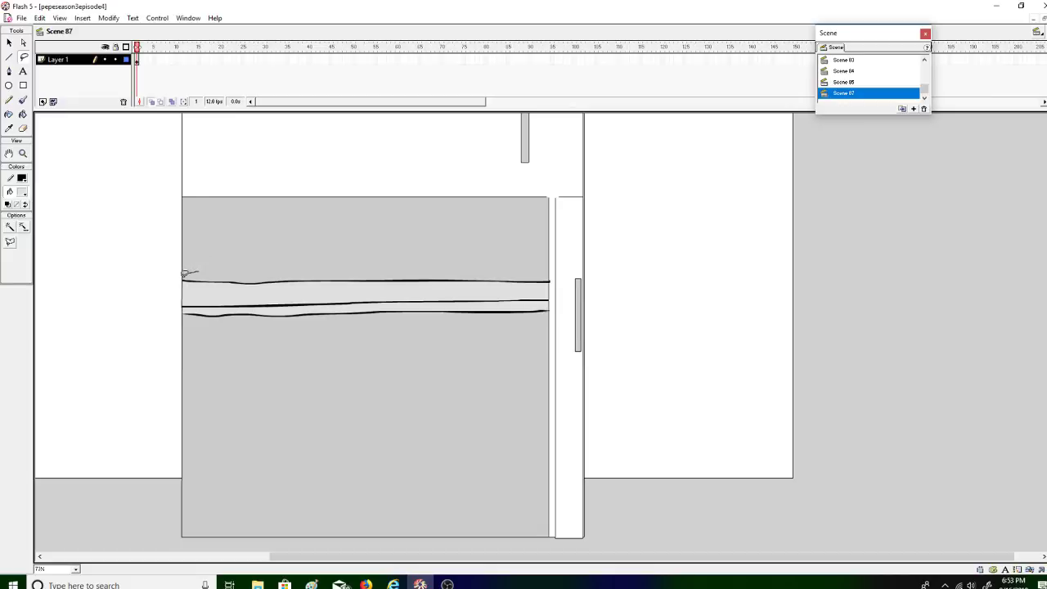
mouse_move(184, 296)
mouse_down()
mouse_move(185, 324)
mouse_move(390, 330)
mouse_move(540, 304)
mouse_move(541, 319)
mouse_up()
click(238, 260)
mouse_move(229, 270)
mouse_down()
mouse_move(180, 279)
mouse_move(184, 325)
mouse_move(468, 332)
mouse_move(552, 308)
mouse_move(546, 259)
mouse_move(498, 244)
mouse_move(347, 252)
mouse_move(230, 273)
mouse_up()
right_click(324, 289)
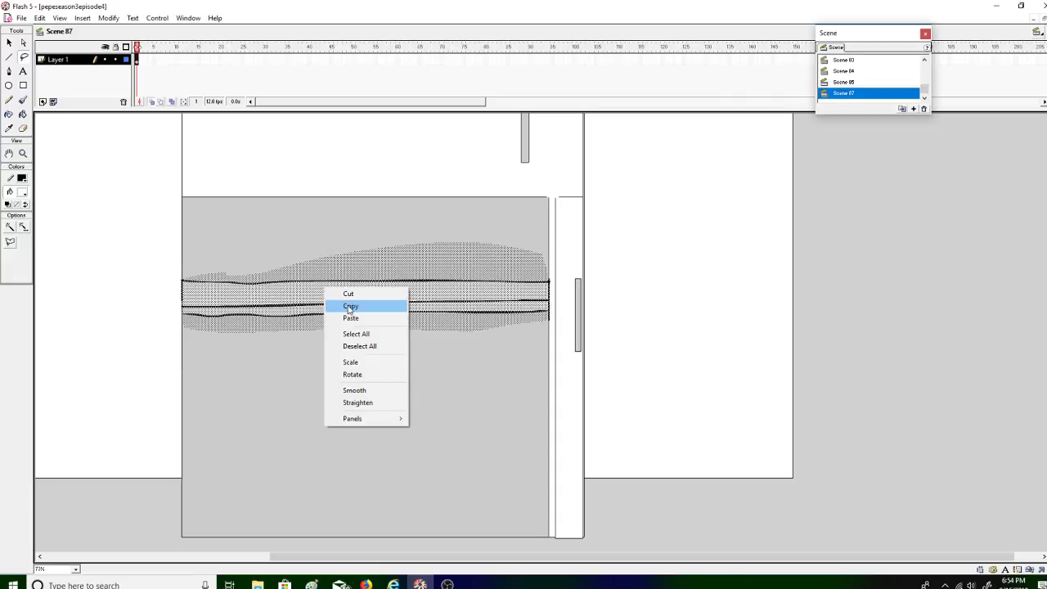
click(349, 308)
right_click(354, 293)
click(374, 325)
drag(434, 343, 338, 367)
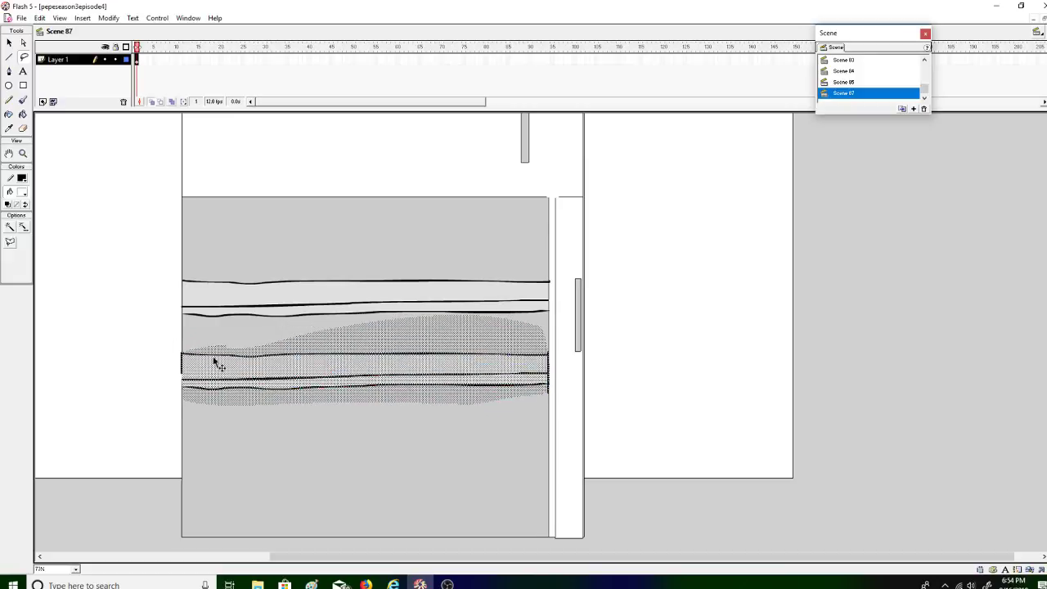
Step: Deselect the pasted second shelf to leave it in place, and add a new layer beneath the refrigerator drawing
click(150, 327)
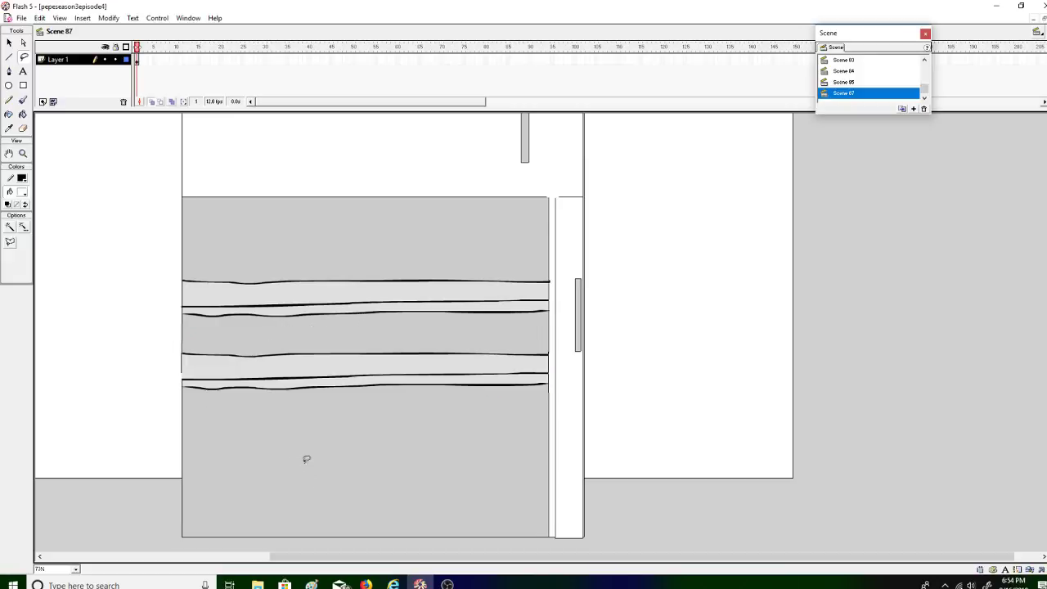
click(59, 17)
click(73, 151)
click(23, 153)
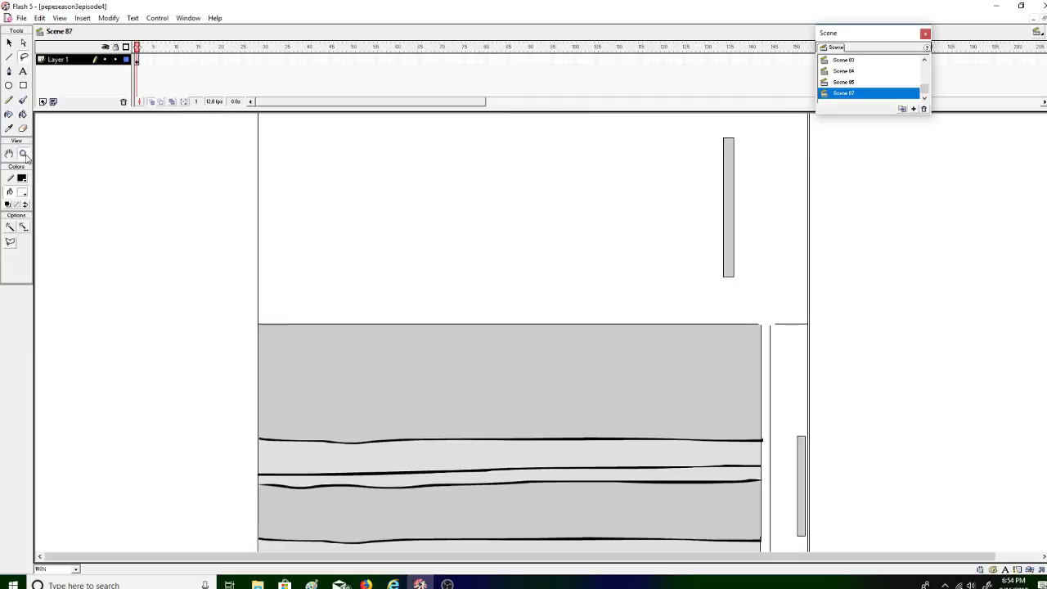
click(23, 227)
click(106, 285)
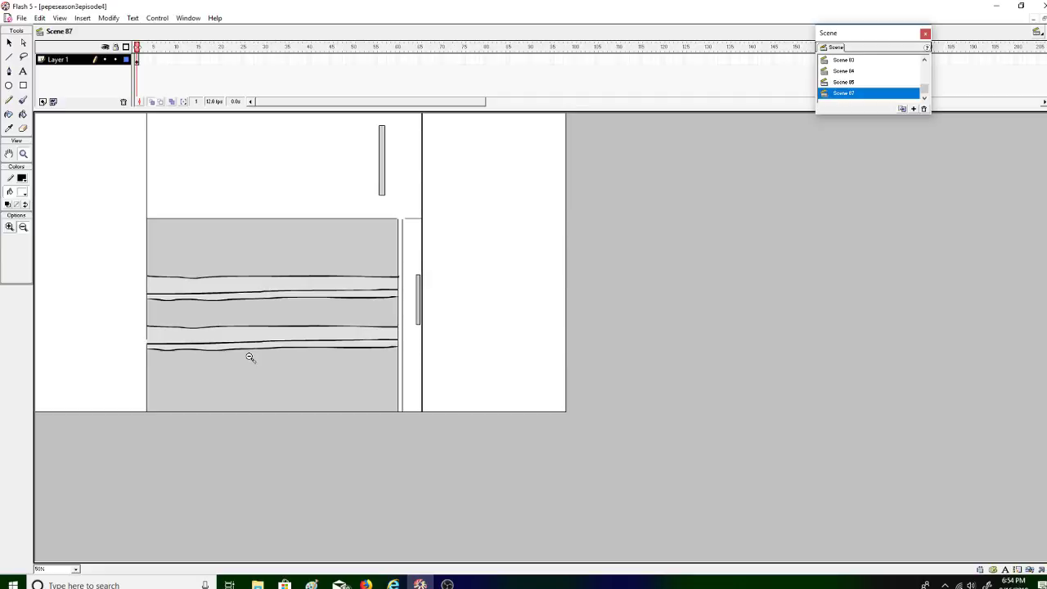
click(42, 101)
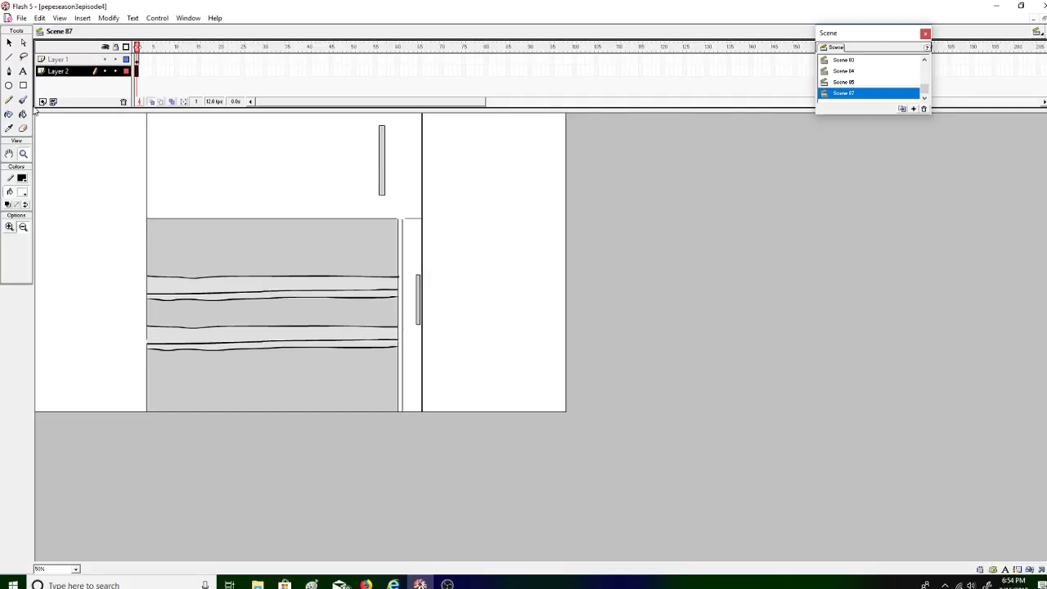
Step: Draw an orange #FF6600 rectangle on Layer 2 behind the refrigerator, extending past all edges of the stage
click(39, 18)
click(90, 150)
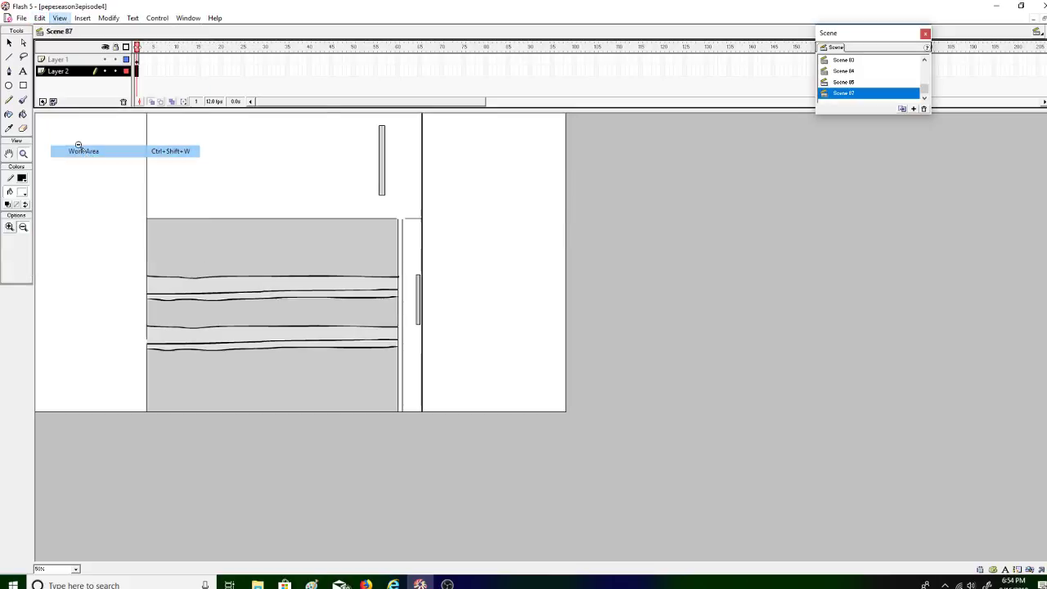
alt+click(175, 256)
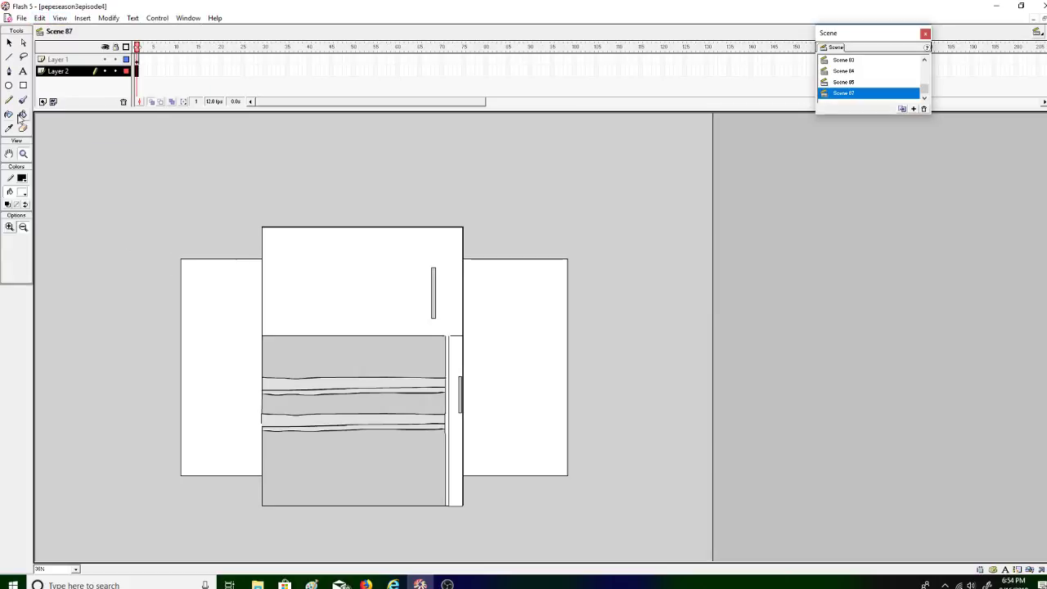
click(23, 86)
click(23, 191)
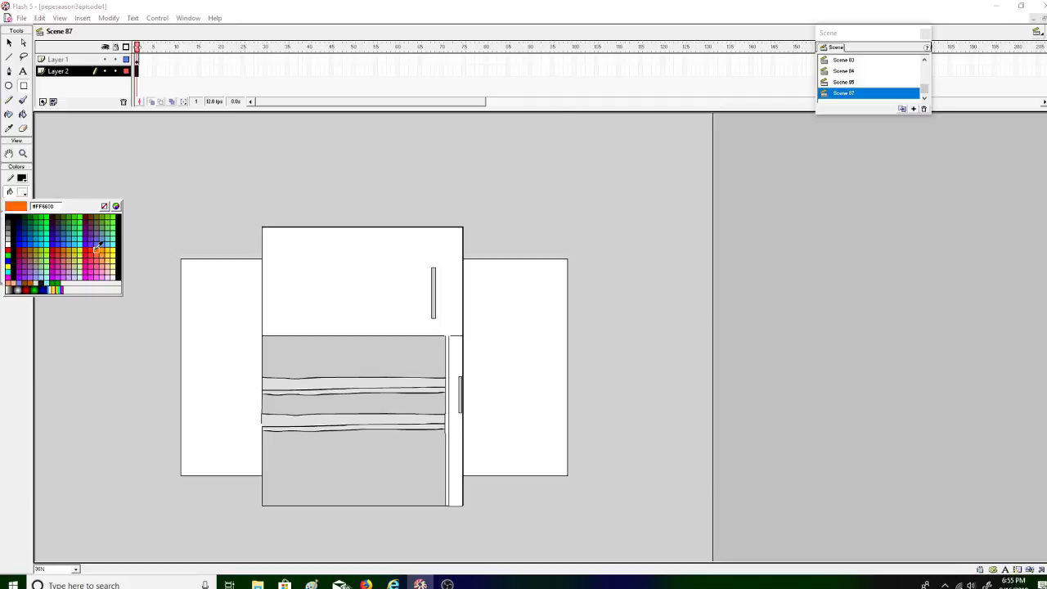
click(98, 245)
mouse_move(137, 230)
mouse_down()
mouse_move(627, 490)
mouse_move(633, 509)
mouse_up()
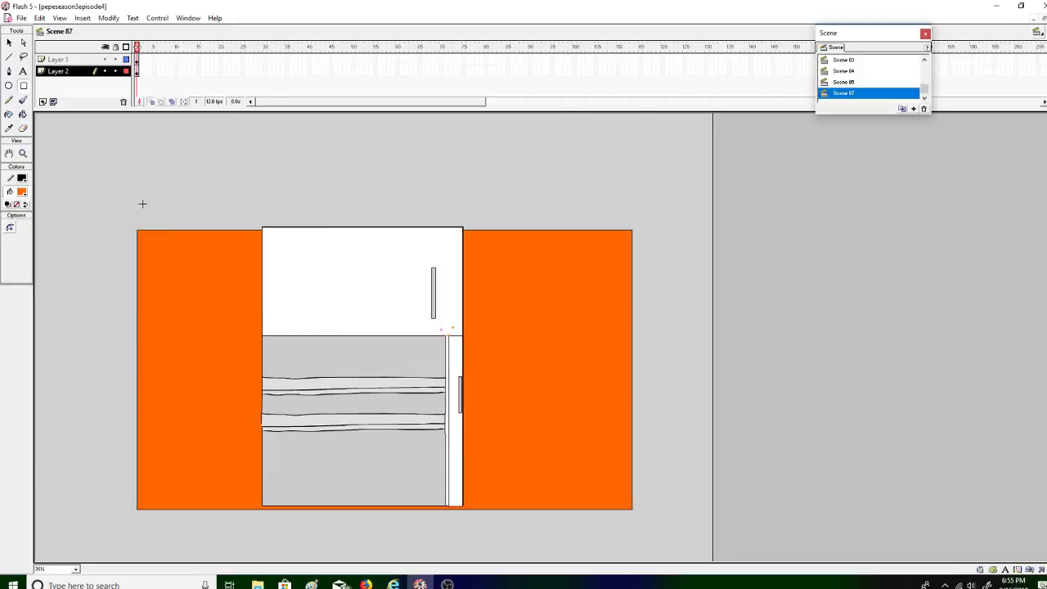
Step: Lock the orange background layer and make the refrigerator's layer active with nothing selected
click(60, 17)
click(74, 139)
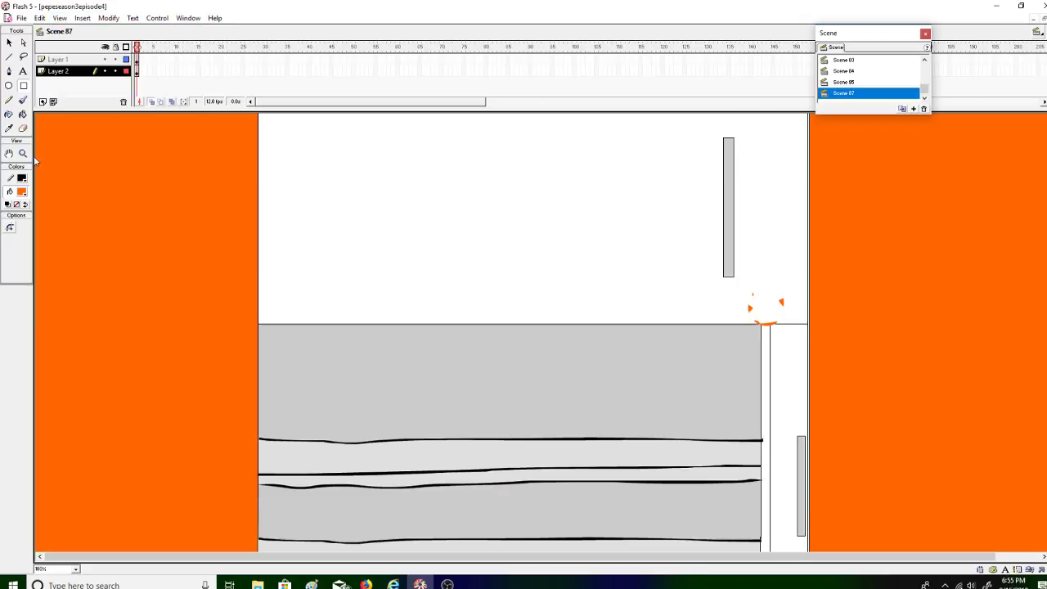
click(23, 153)
click(106, 277)
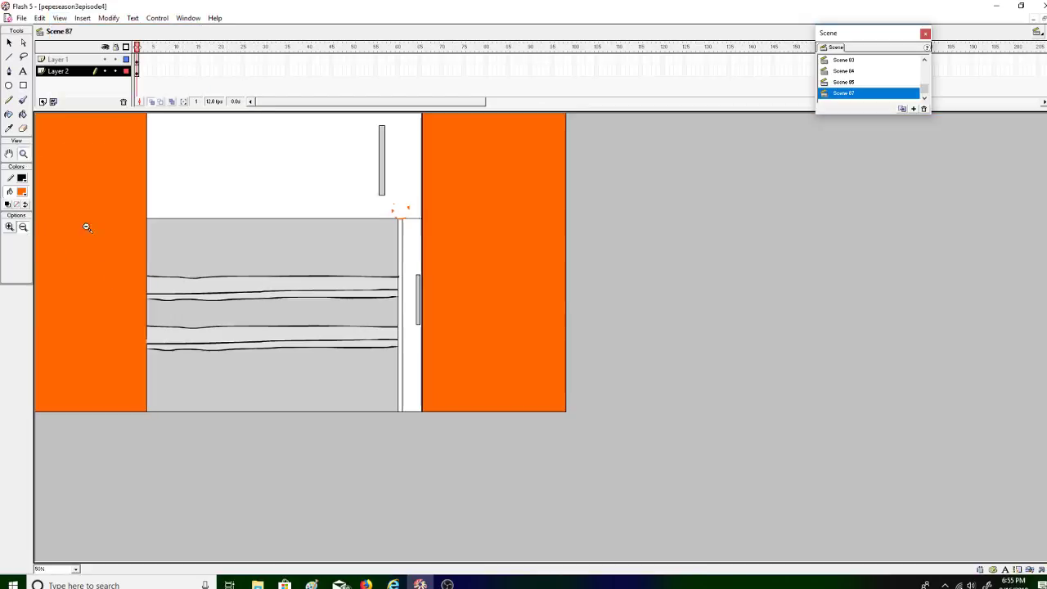
click(24, 100)
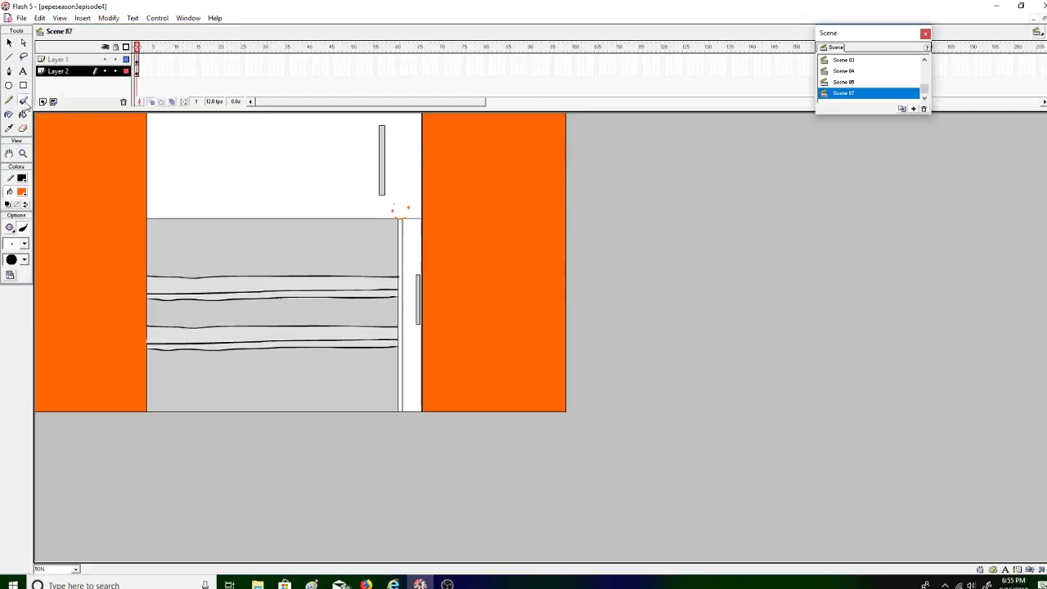
click(90, 60)
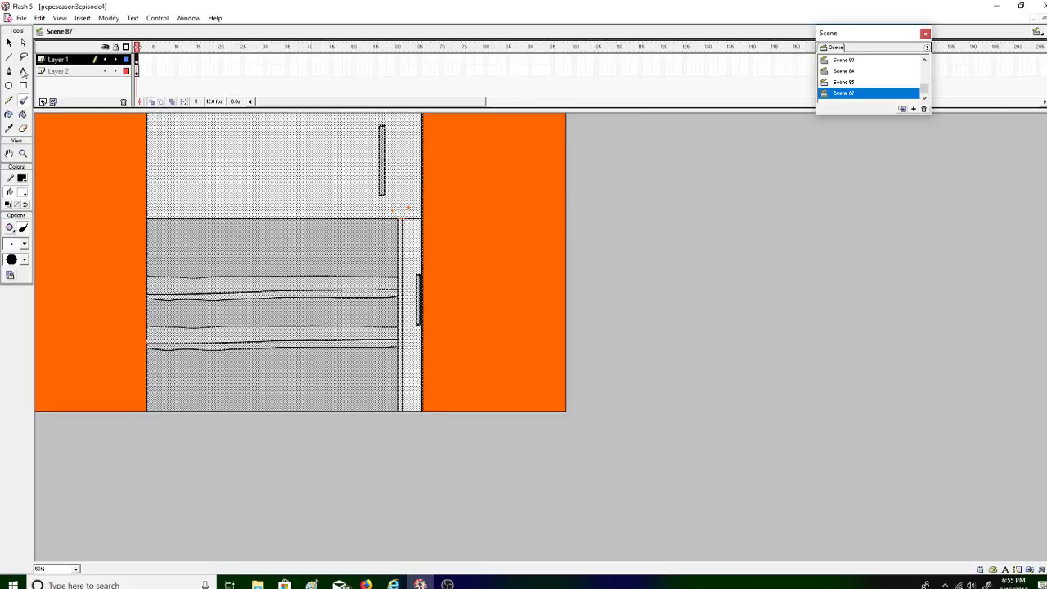
key(ctrl+z)
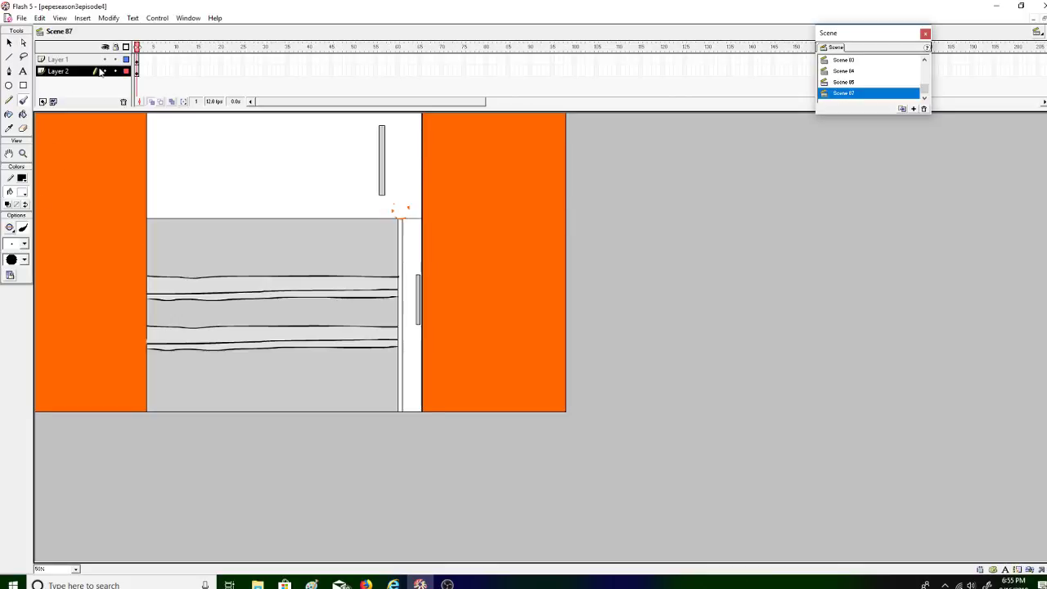
click(116, 72)
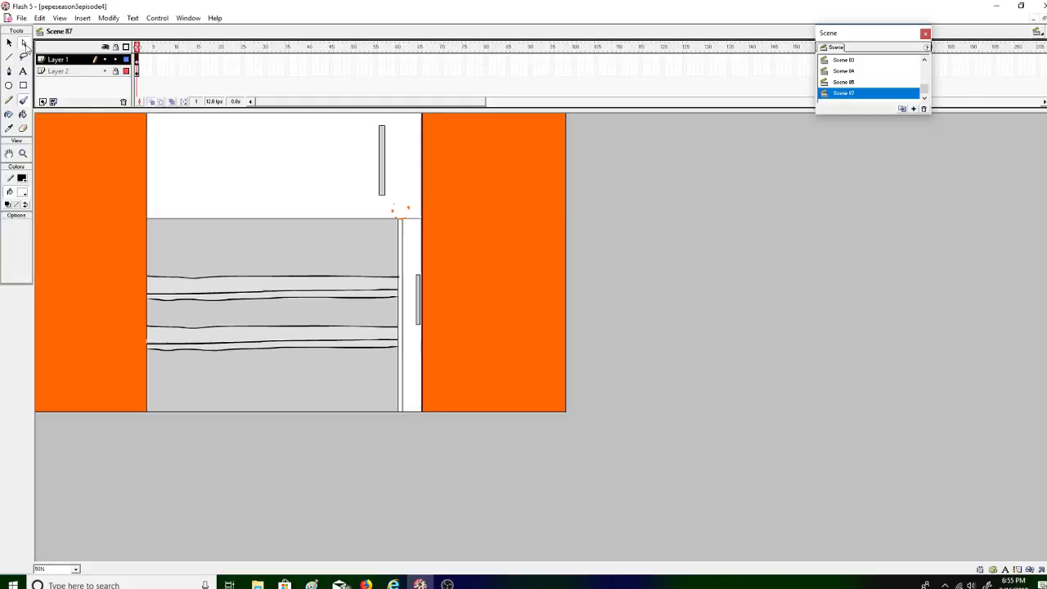
Step: Brush white over the orange specks above the refrigerator's open door and close the gap in the divider line
click(24, 244)
click(15, 351)
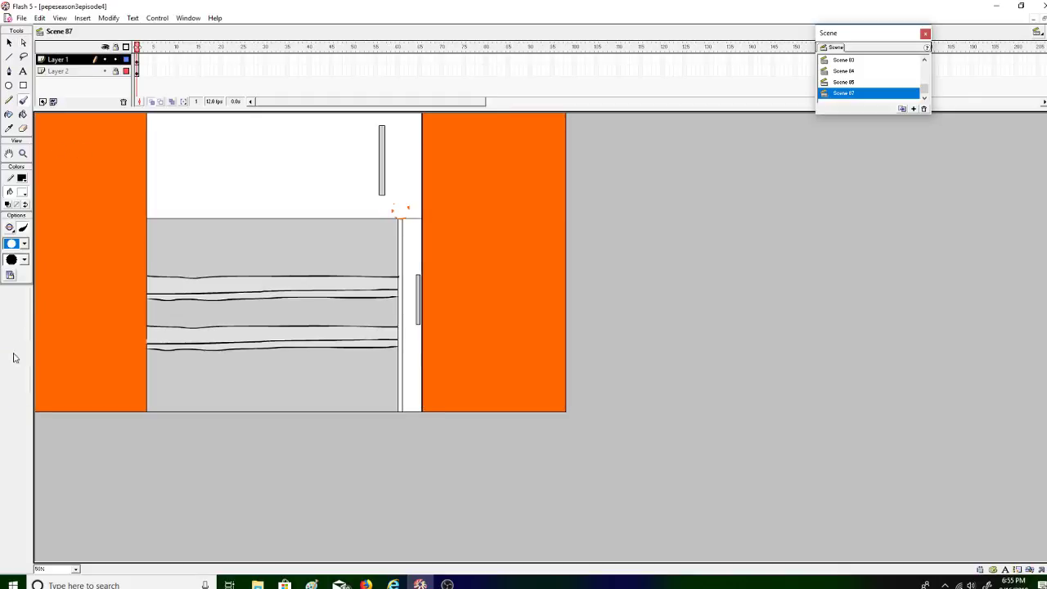
click(24, 244)
click(23, 244)
click(10, 228)
click(42, 296)
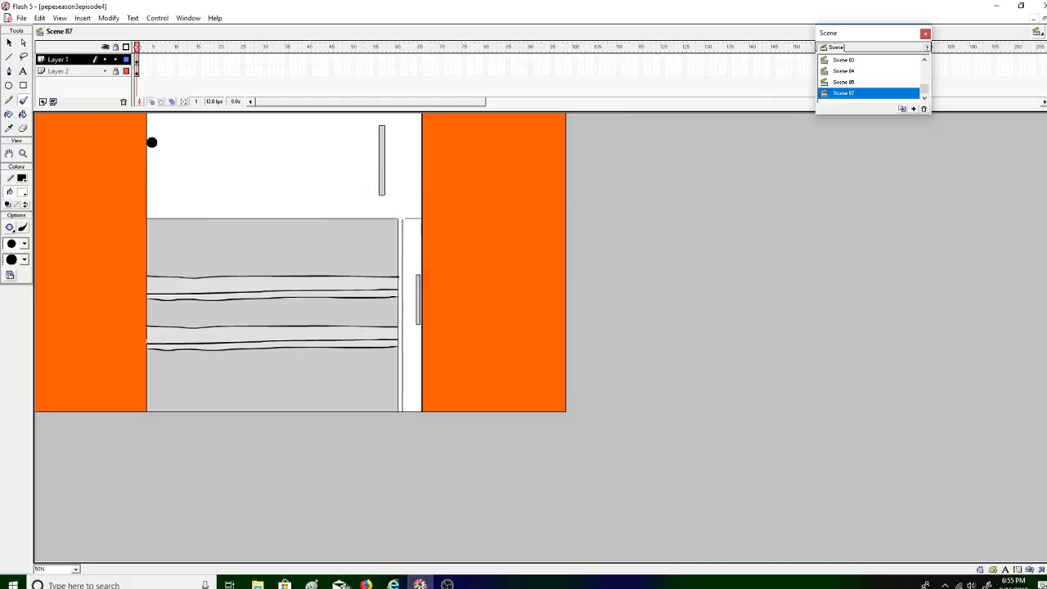
click(9, 55)
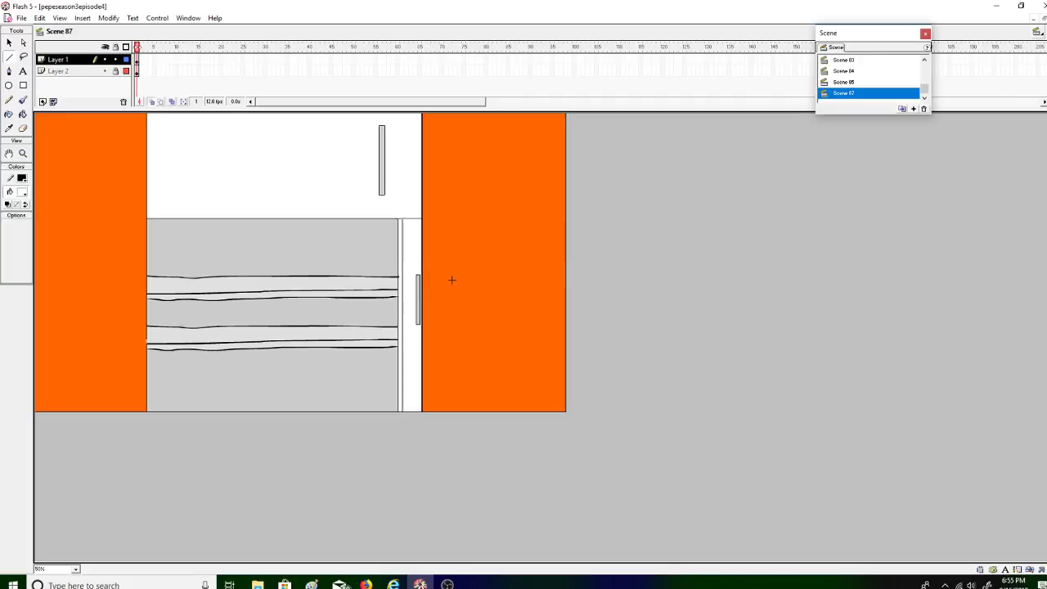
Step: Insert a keyframe at frame 24 on both layers of Scene 87
right_click(251, 73)
right_click(237, 65)
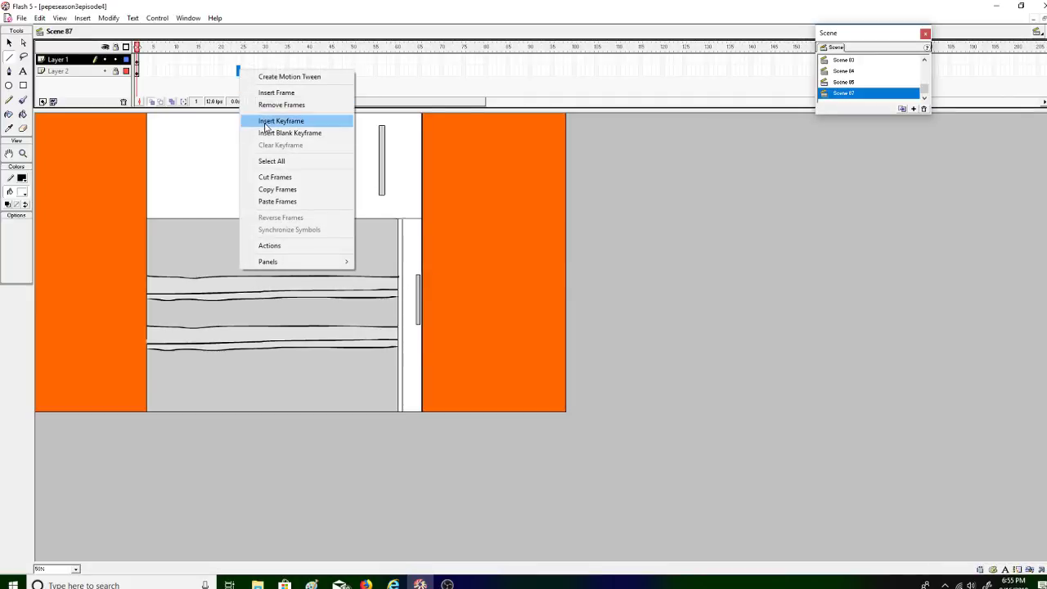
click(282, 125)
right_click(237, 59)
click(273, 81)
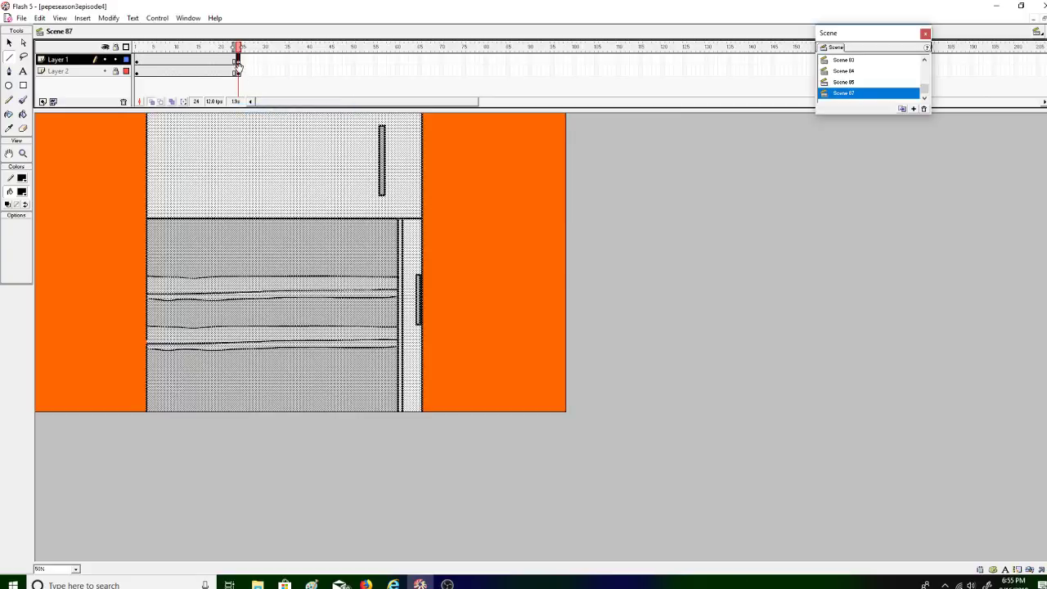
Step: Move the end keyframes of both layers to frame 32 and play the scene to check its length
click(276, 72)
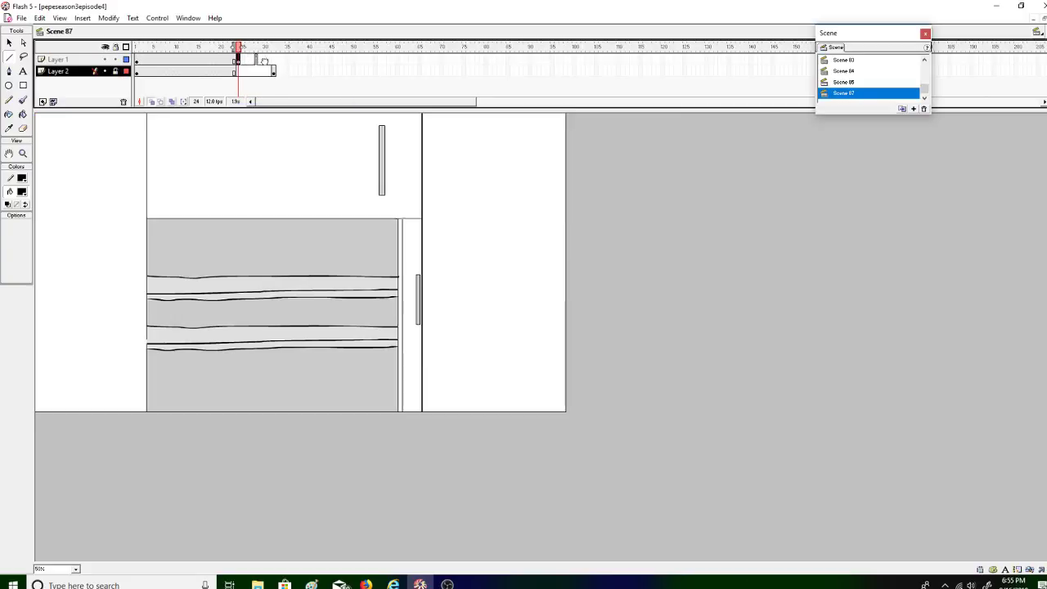
click(229, 59)
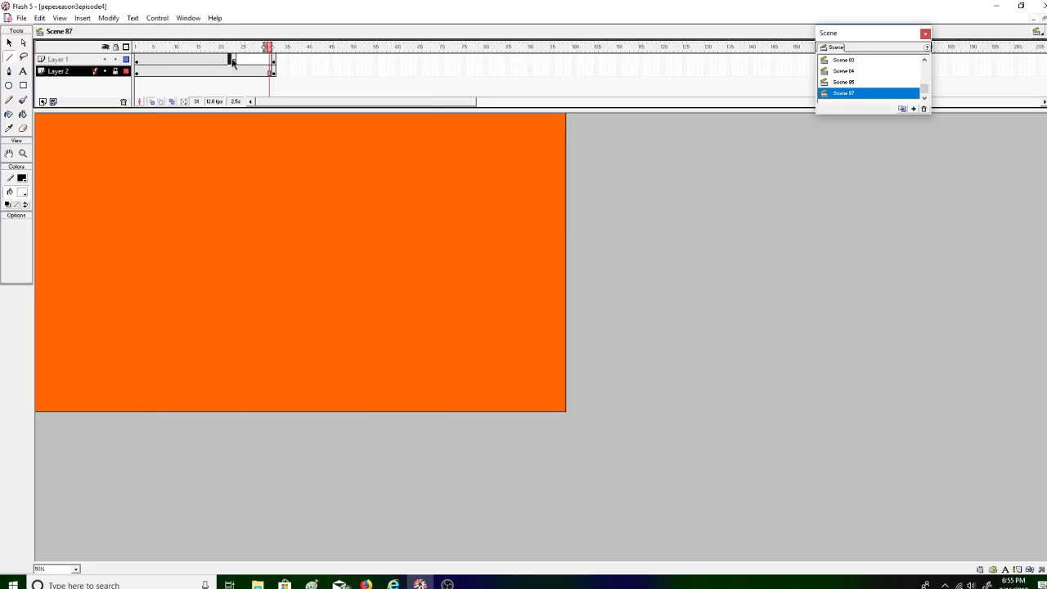
click(157, 18)
click(167, 31)
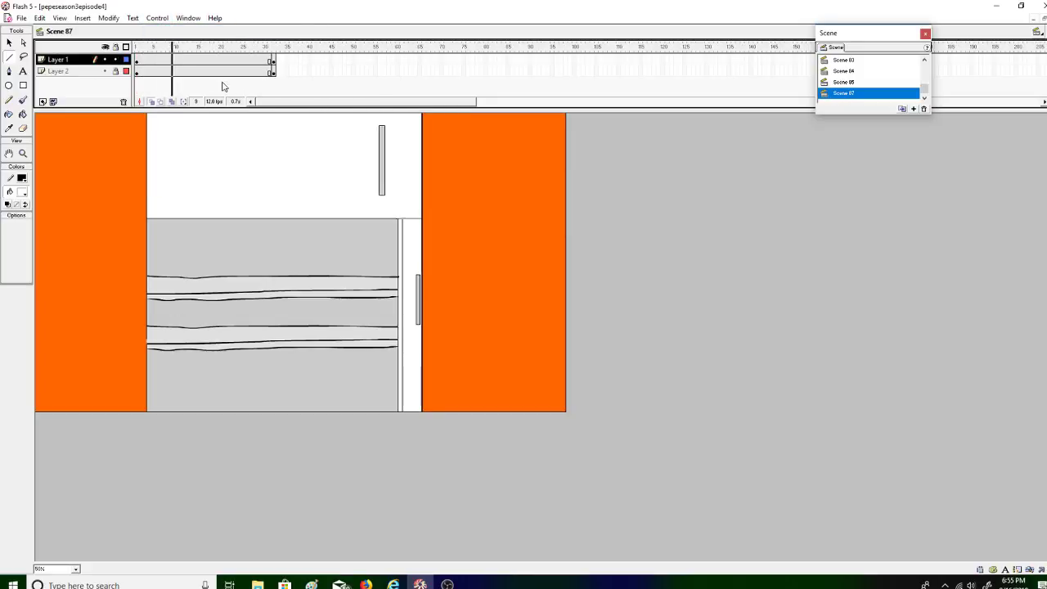
click(200, 46)
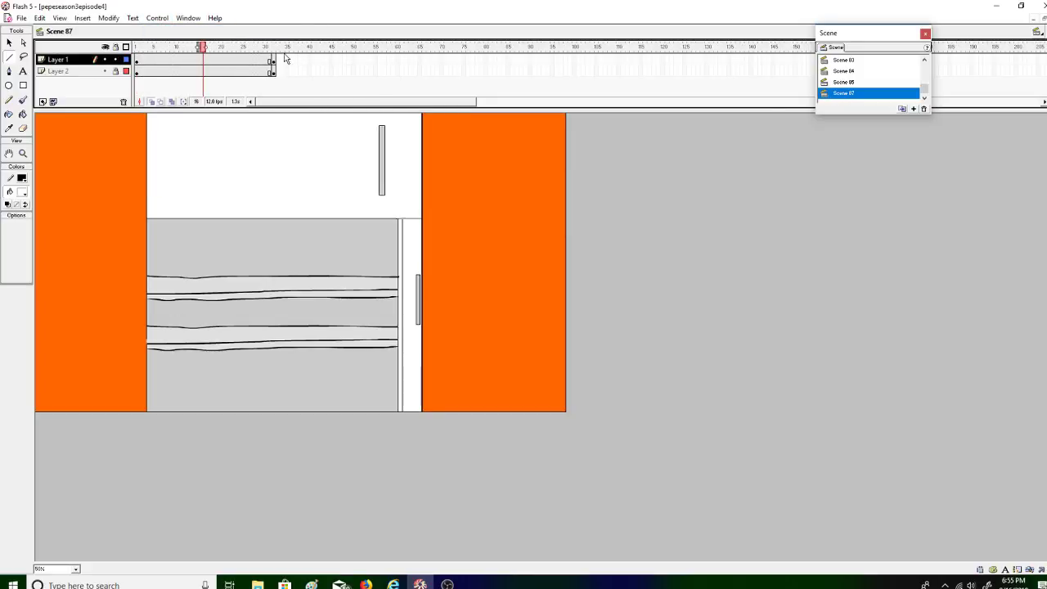
Step: Remove the frames after frame 24 on both layers and play Scene 87
drag(285, 59, 239, 72)
right_click(250, 67)
click(270, 101)
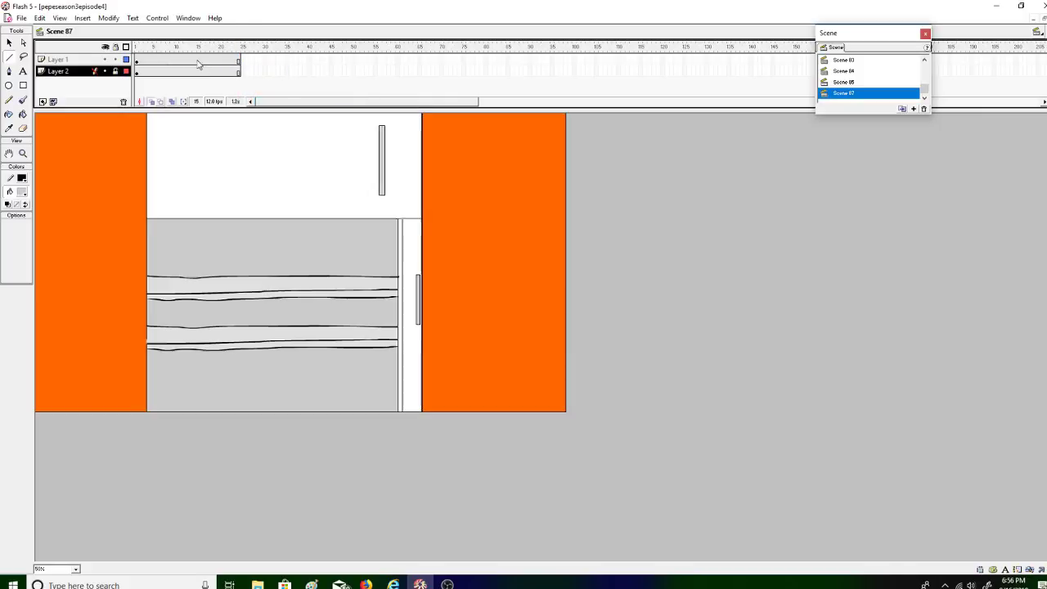
click(157, 18)
click(167, 30)
Step: Duplicate Scene 85, place the copy after Scene 87, and play it
click(852, 73)
click(851, 82)
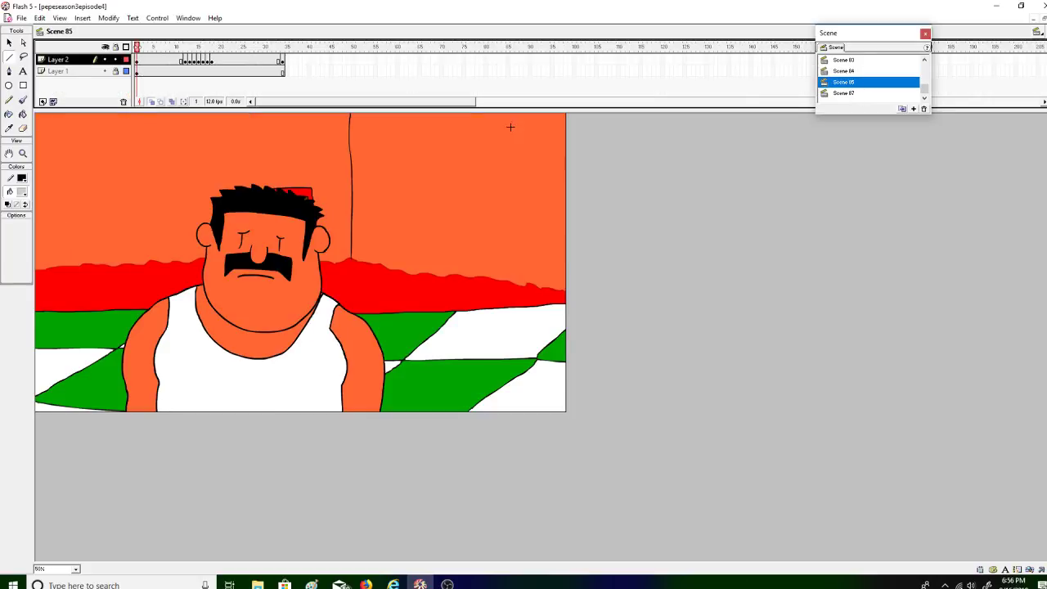
click(902, 109)
mouse_move(875, 94)
mouse_down()
mouse_move(869, 100)
mouse_move(881, 97)
mouse_up()
click(881, 95)
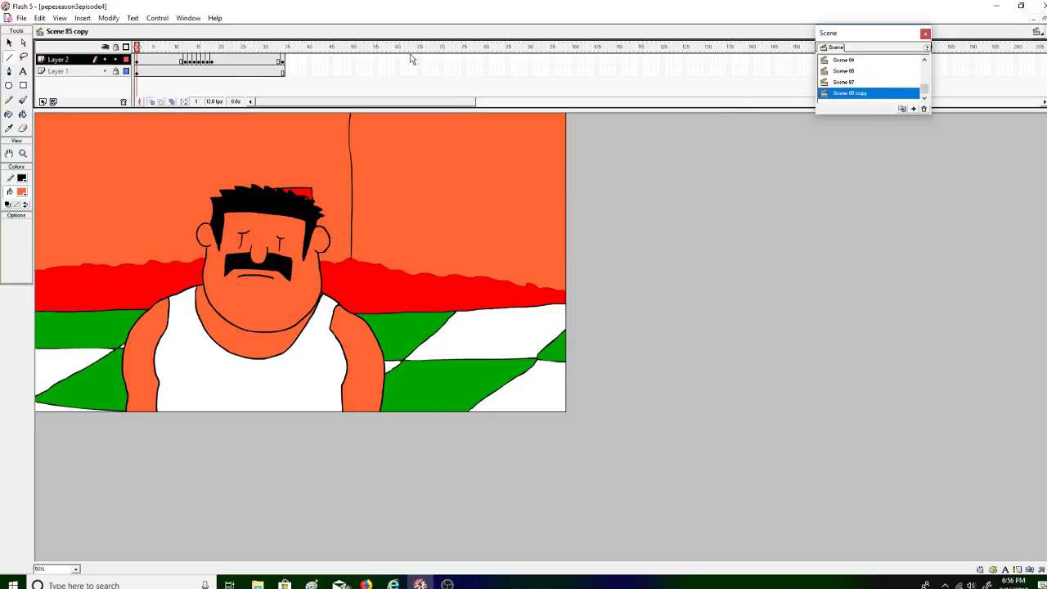
click(157, 17)
click(168, 29)
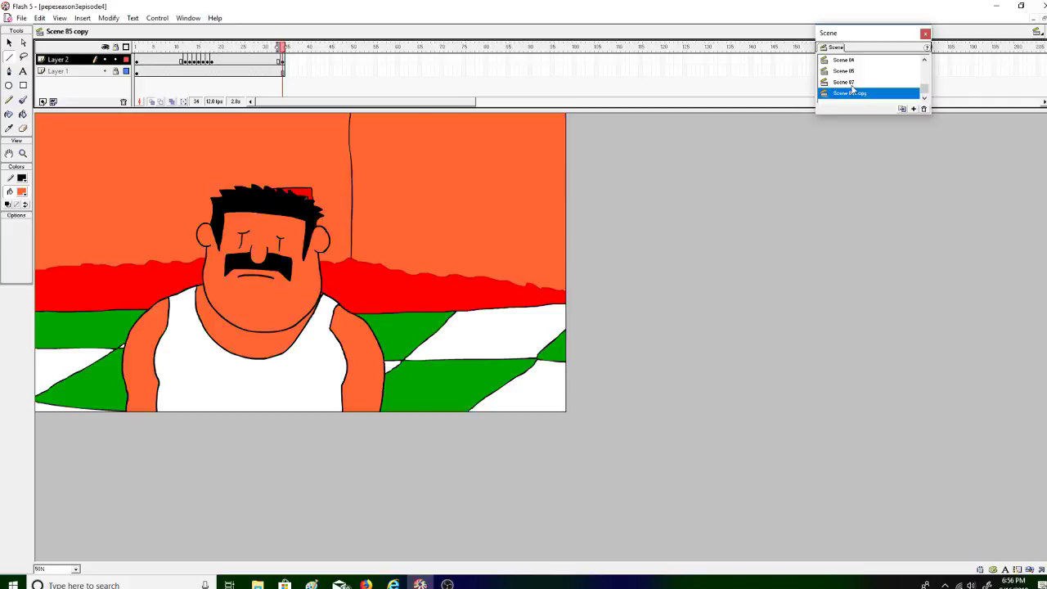
Step: Duplicate Scene 87 and place the copy at the end of the scene list after Scene 85 copy
click(846, 82)
click(901, 109)
drag(871, 97, 924, 86)
Step: Play the movie from Scene 77 through the last scene to review the sequence
click(833, 72)
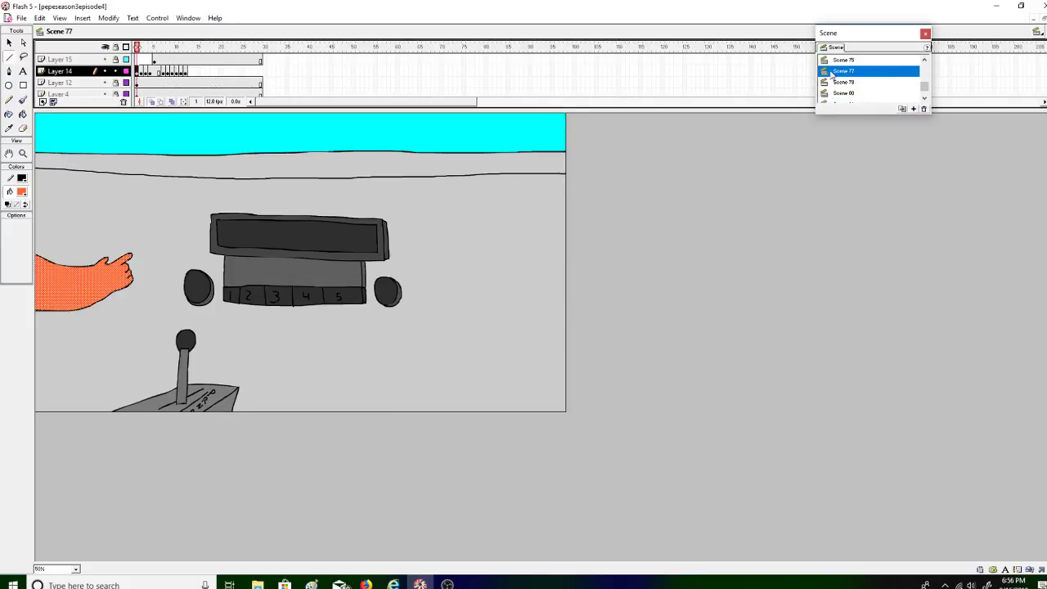
click(157, 18)
click(168, 39)
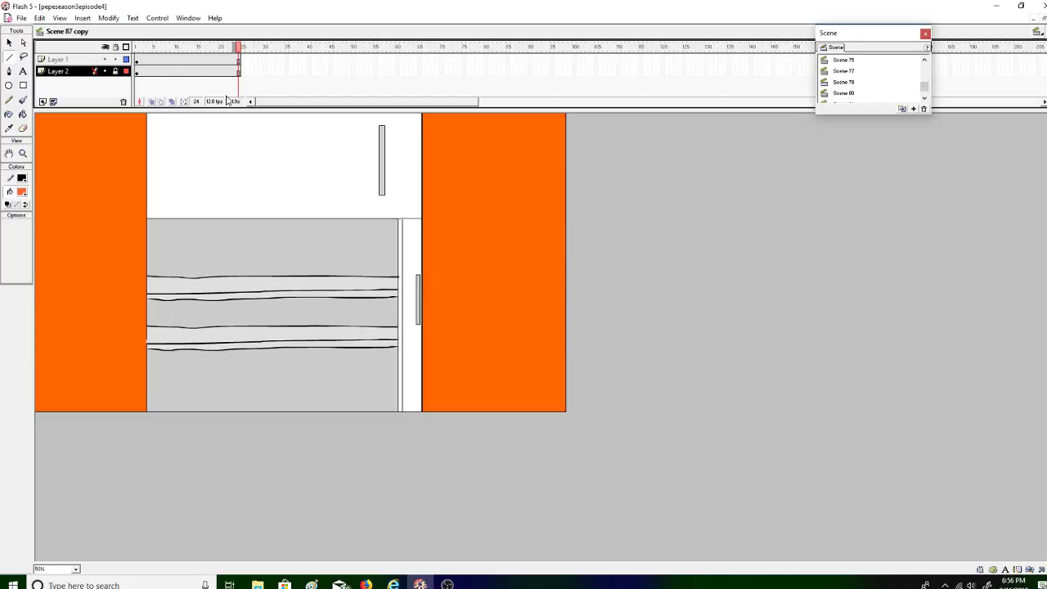
Step: Open Scene 84, unlock its layers, copy the frames from frame 8 onward on all layers, and relock the layers
click(925, 59)
click(891, 82)
click(891, 94)
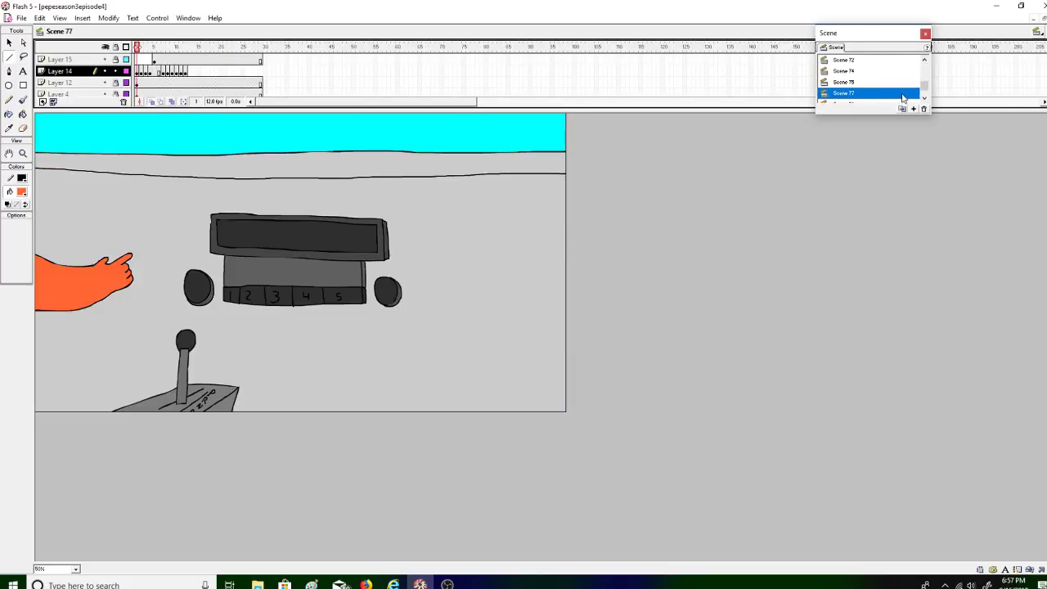
click(924, 99)
click(924, 99)
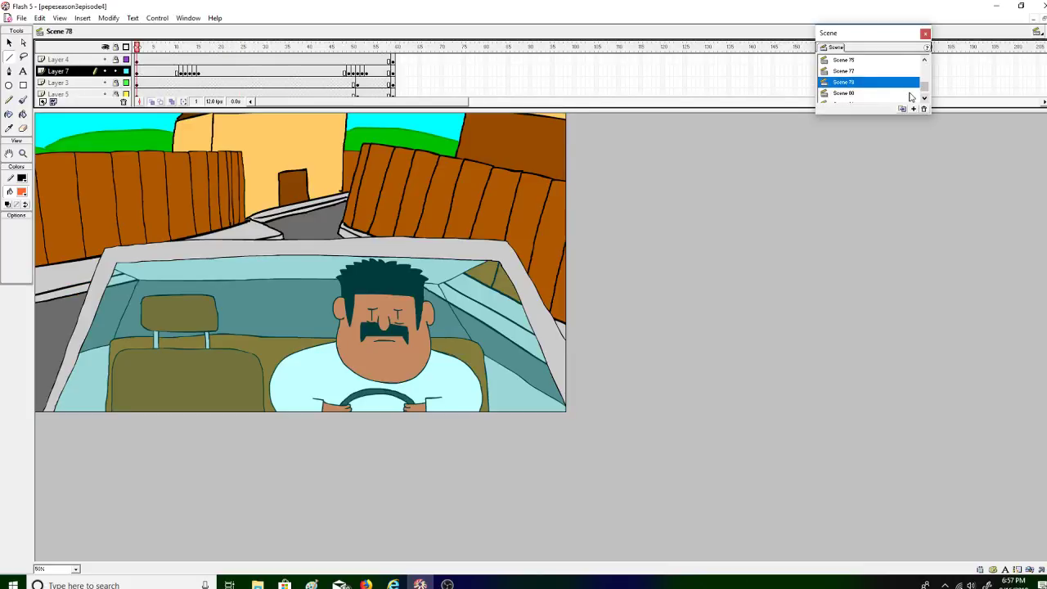
click(924, 99)
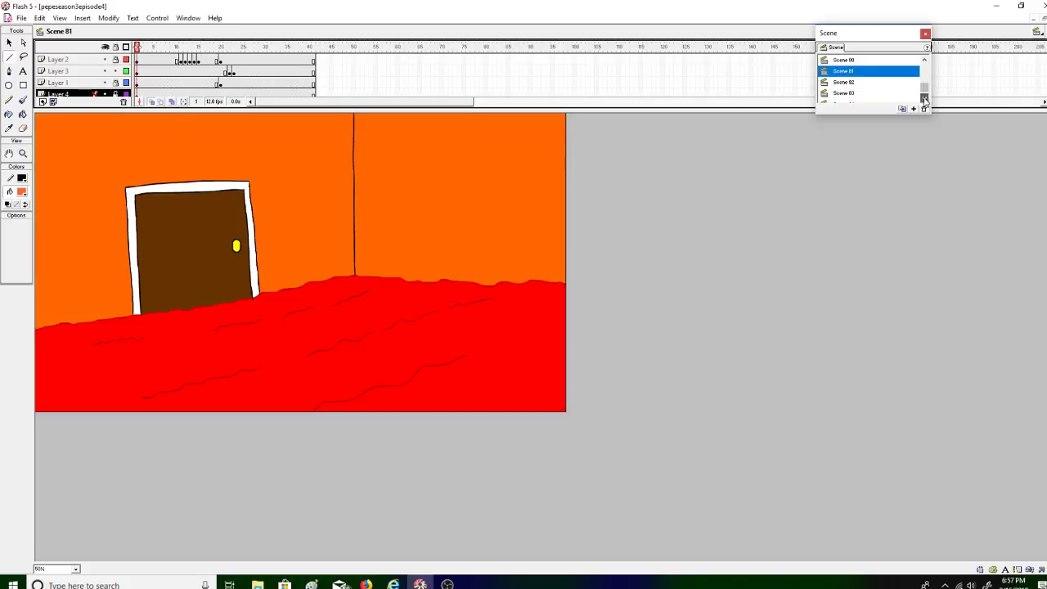
click(906, 100)
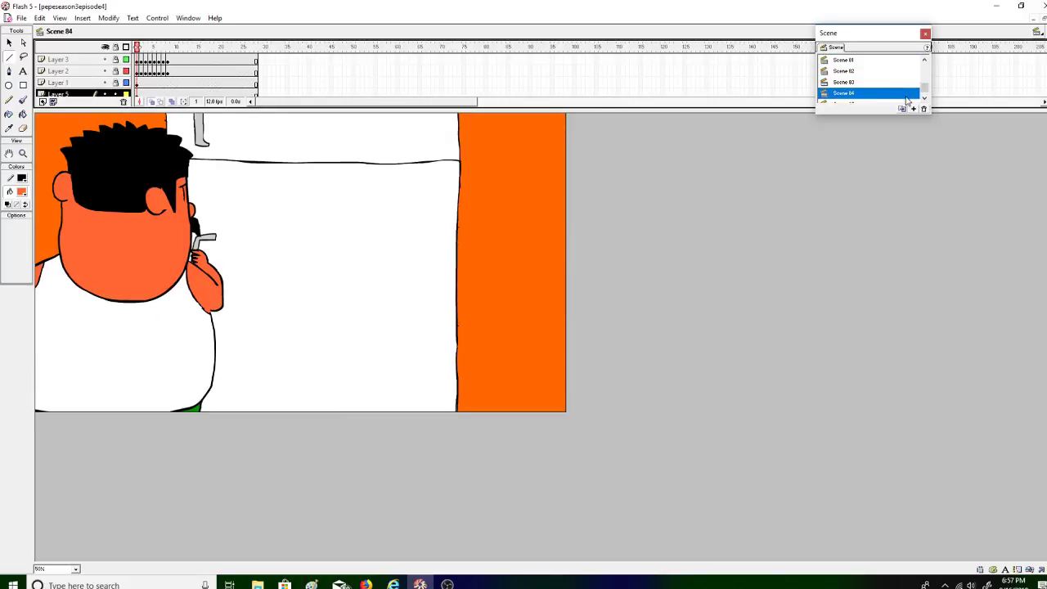
drag(171, 59, 170, 85)
right_click(189, 73)
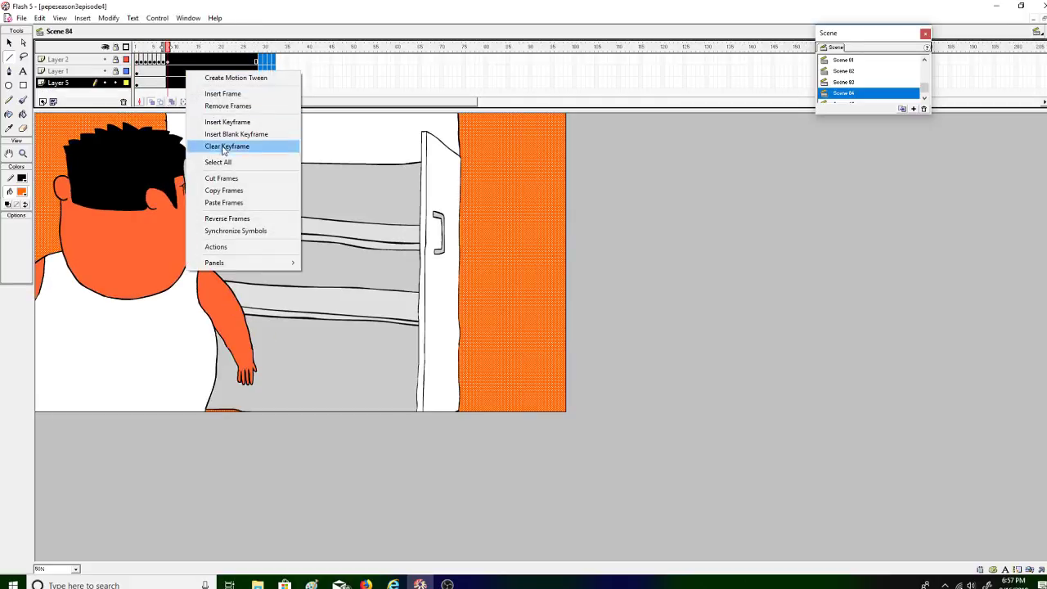
click(223, 190)
right_click(210, 72)
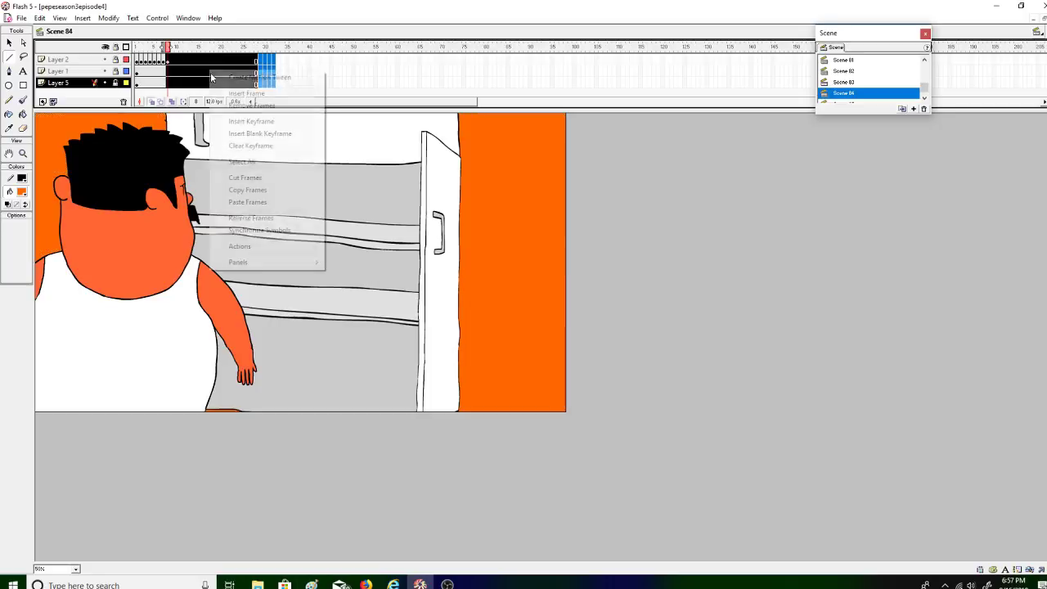
click(115, 47)
right_click(217, 70)
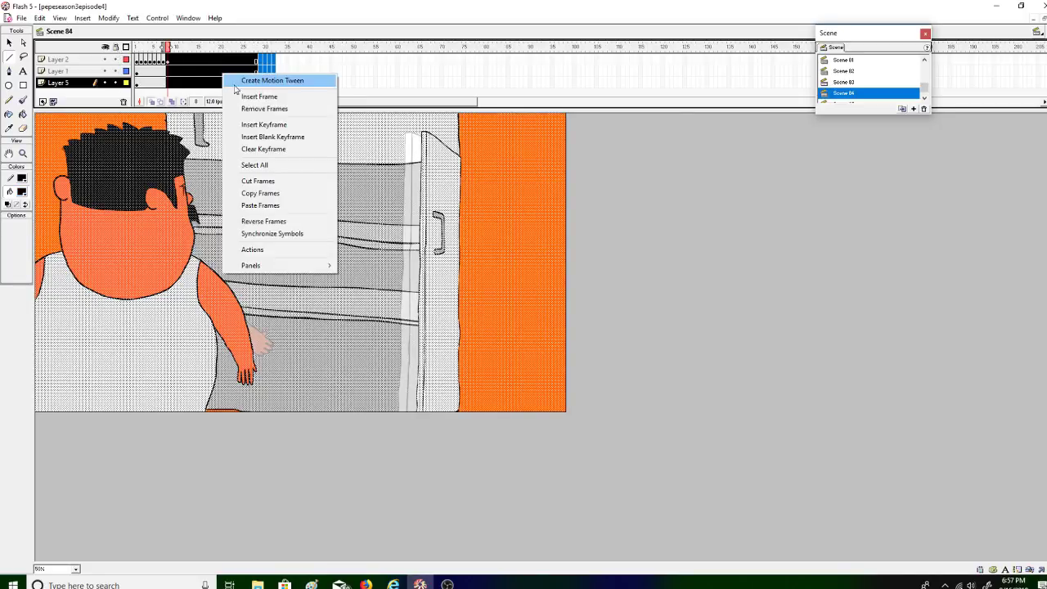
click(262, 193)
click(115, 47)
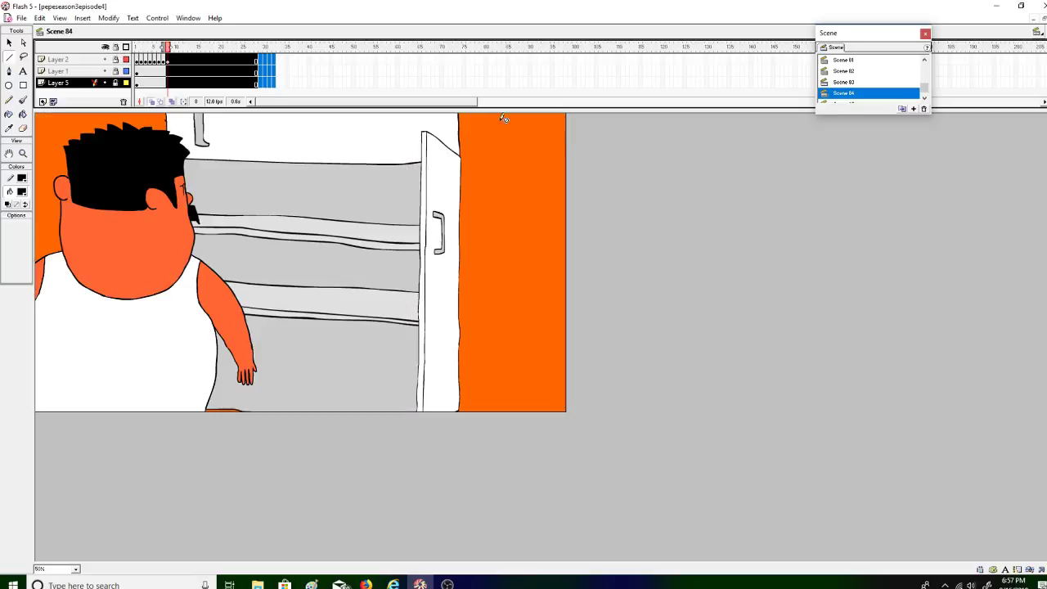
drag(925, 86, 928, 92)
click(898, 83)
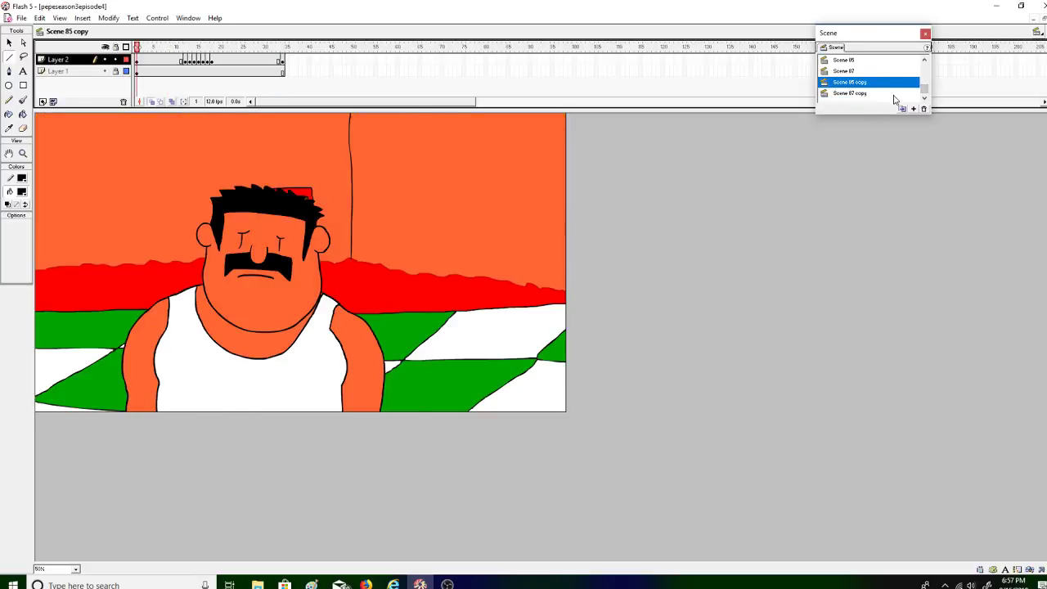
click(900, 93)
click(901, 108)
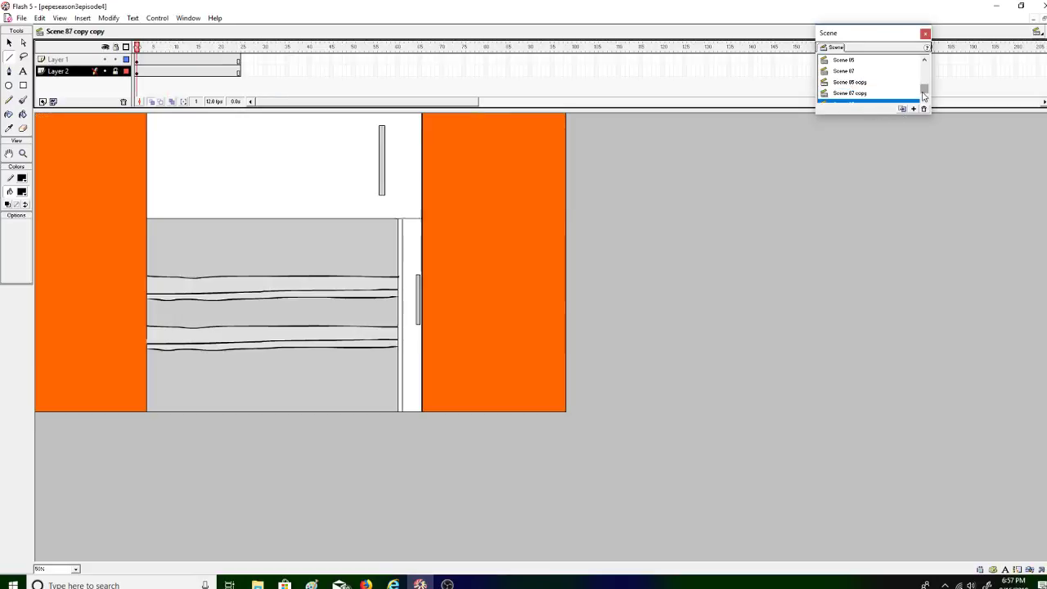
click(923, 109)
click(575, 325)
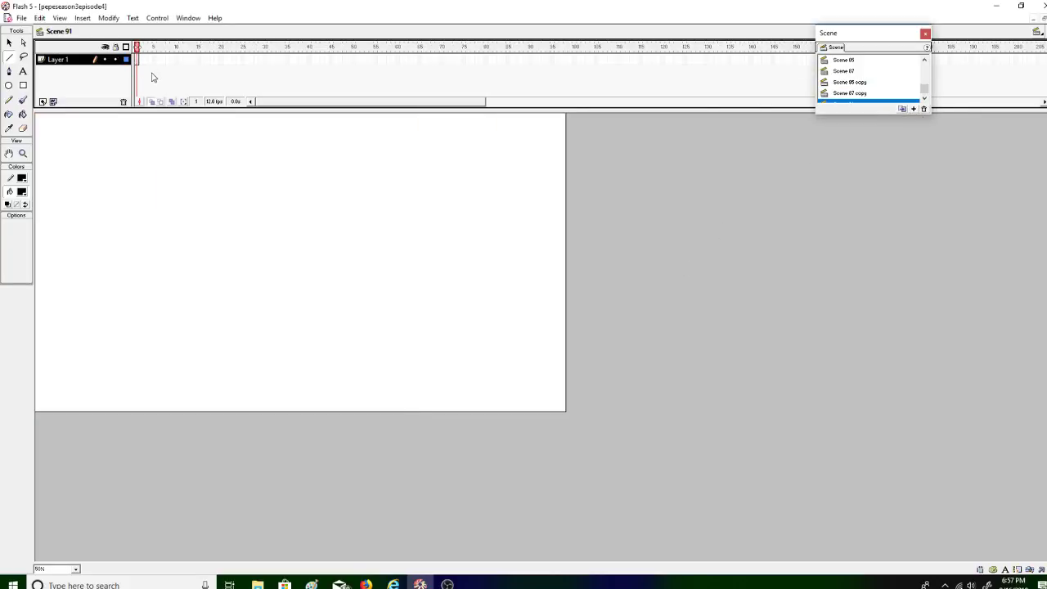
Step: In a new scene added after Scene 87 copy, paste the copied Scene 84 frames at frame 1 and play it
right_click(136, 59)
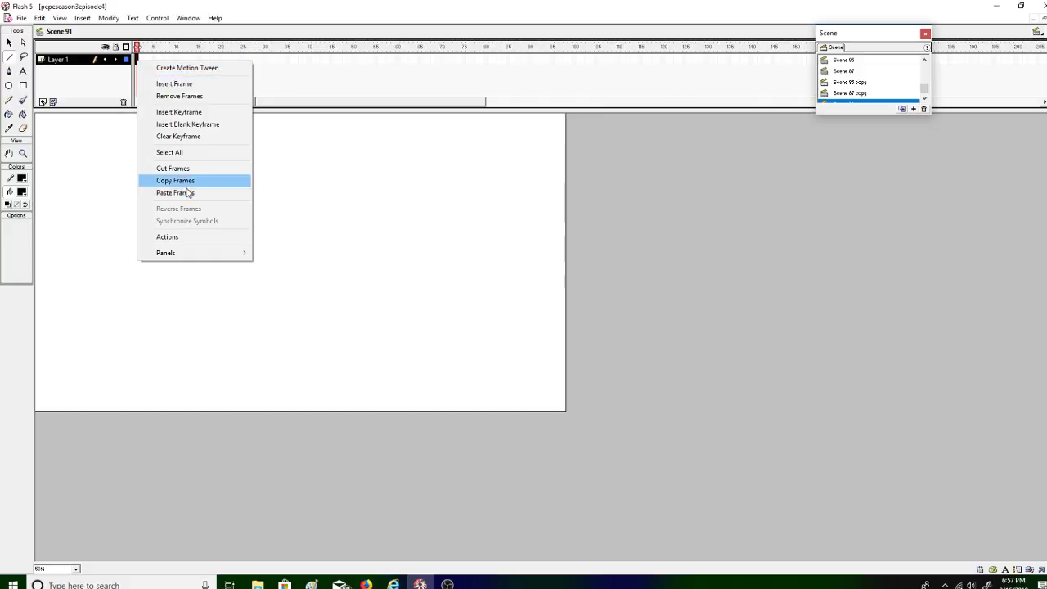
click(180, 191)
click(140, 47)
click(157, 17)
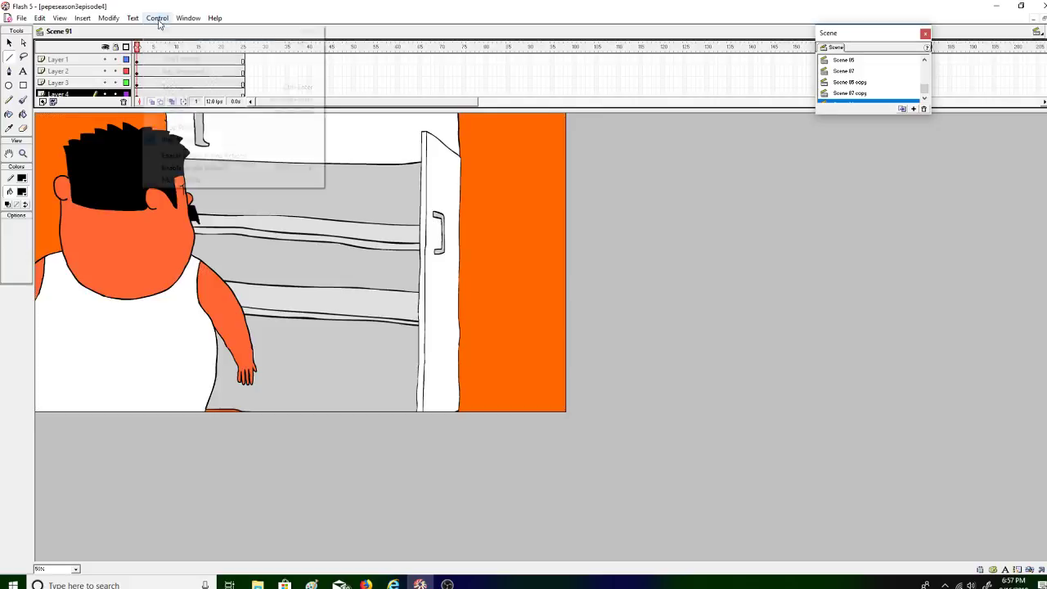
click(167, 31)
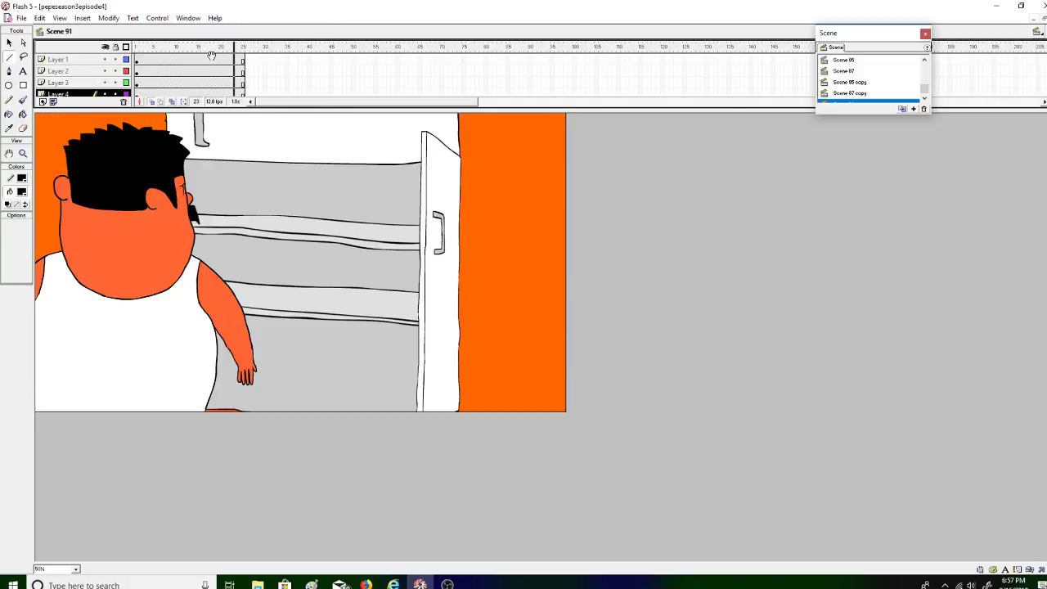
Step: Remove the frames after frame 17 on all layers of Scene 91 and play the scene
drag(260, 70, 212, 121)
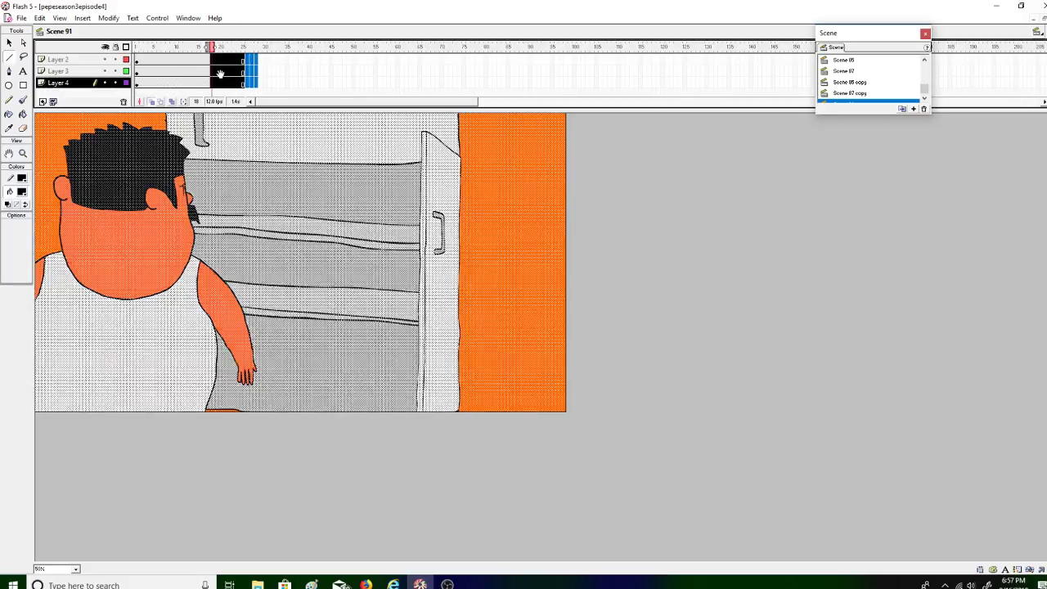
right_click(234, 74)
click(263, 108)
click(137, 46)
click(156, 17)
click(168, 31)
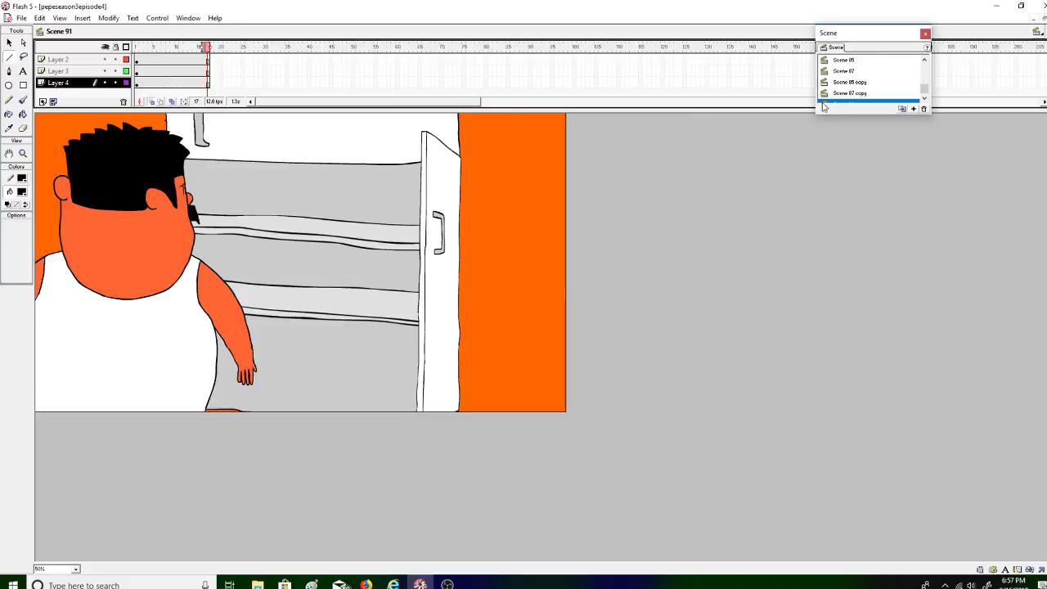
Step: In Scene 85 copy, shift Layer 2's run of keyframes from frame 12 back to start at frame 3
click(864, 93)
click(874, 84)
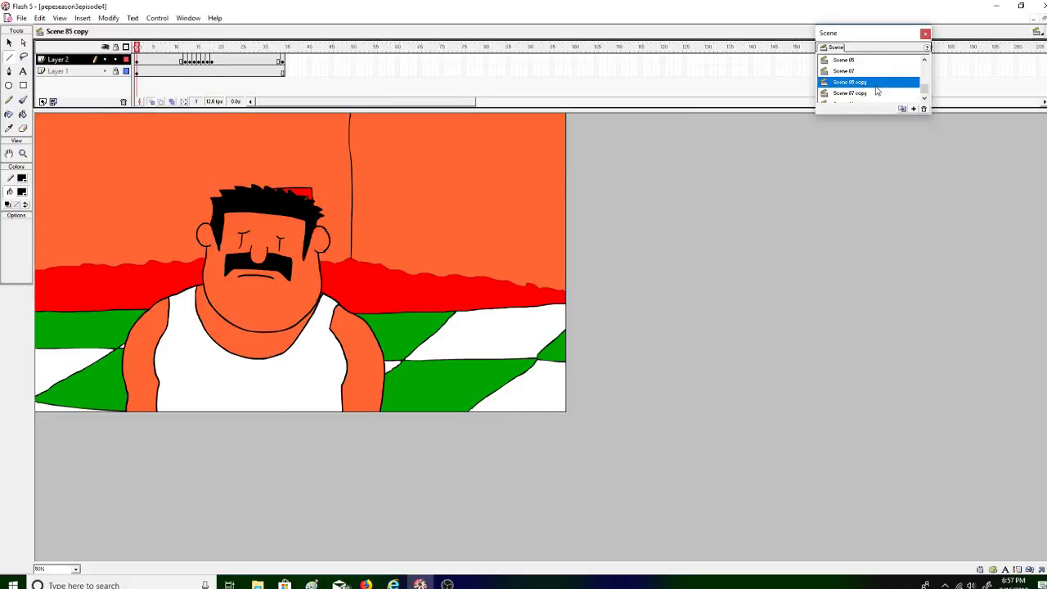
click(878, 95)
click(875, 83)
click(185, 62)
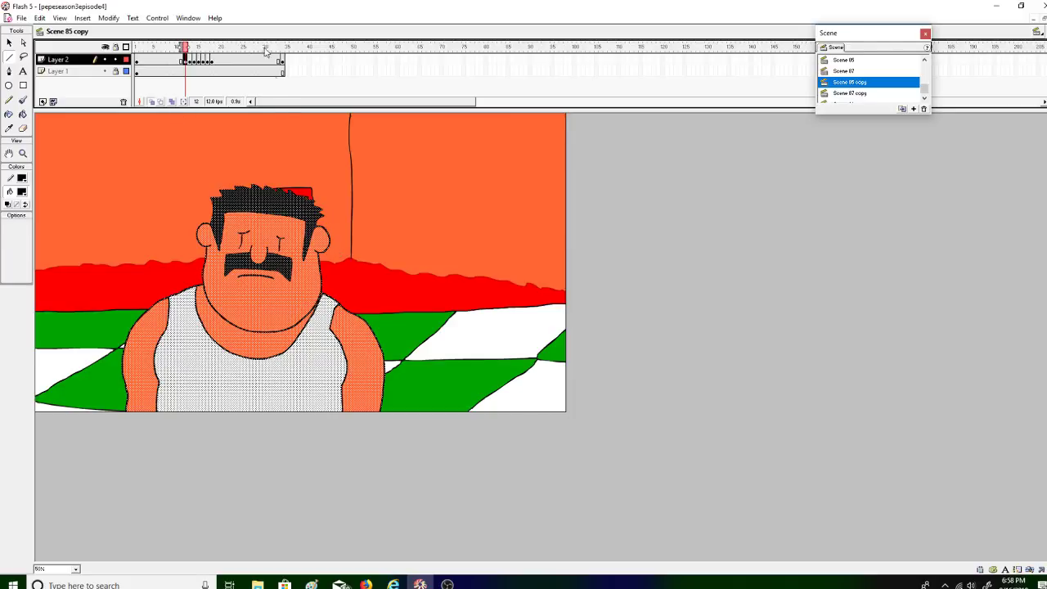
drag(187, 60, 158, 63)
Step: Remove the leftover Layer 2 frames from frame 12 onward and extend the layer to frame 34
drag(295, 72, 187, 61)
right_click(194, 60)
click(214, 95)
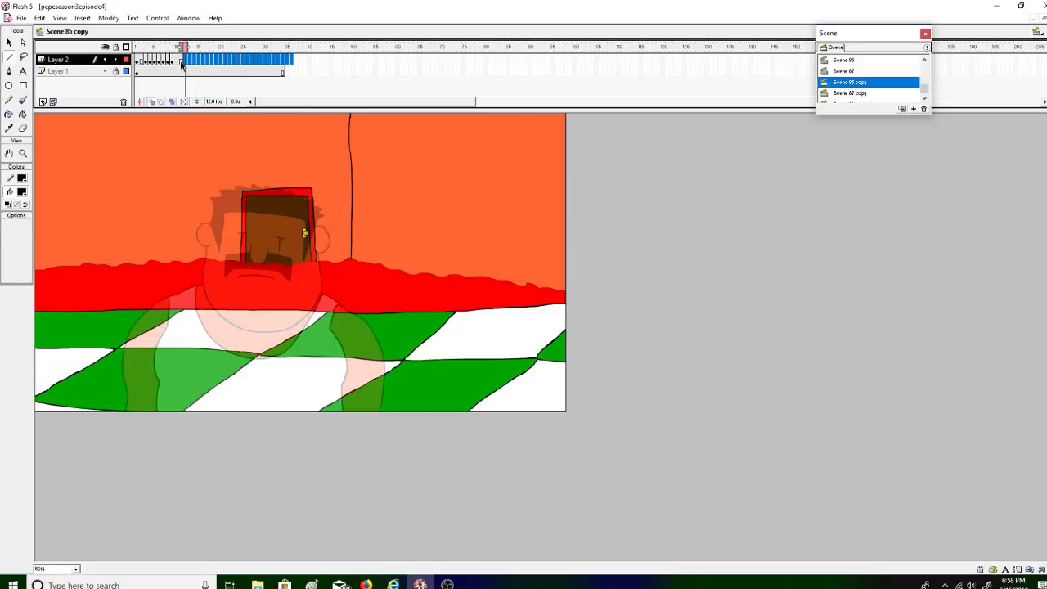
click(286, 57)
click(222, 57)
drag(161, 10, 161, 25)
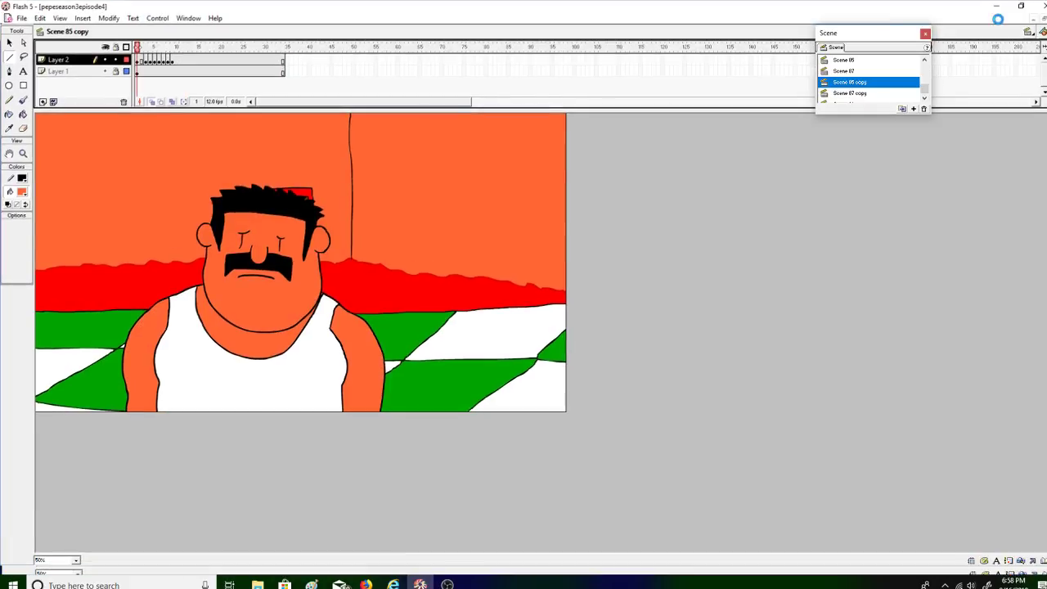
click(1015, 17)
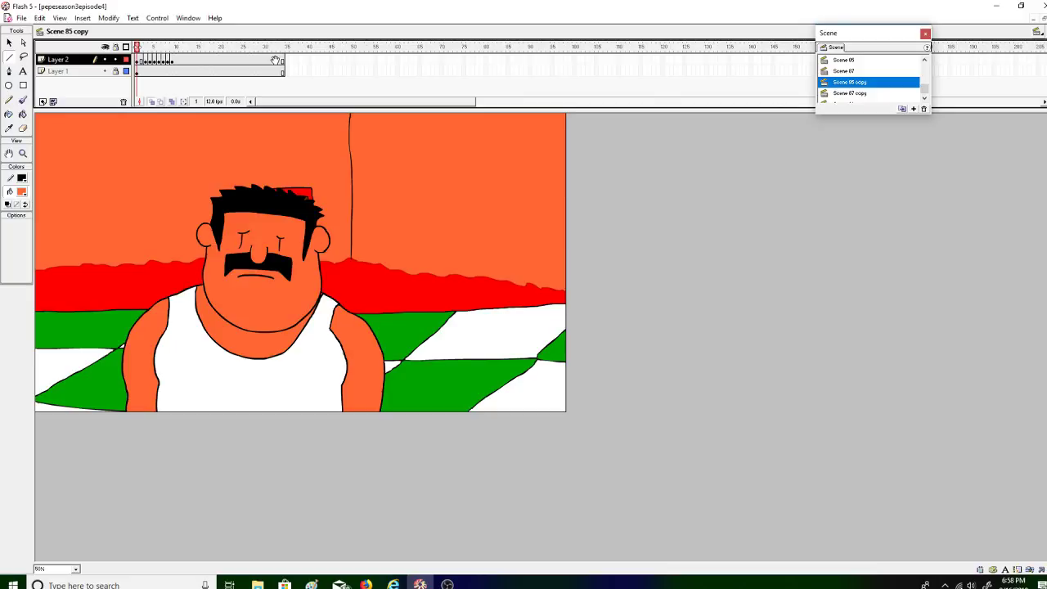
Step: Remove the frames after frame 17 on both layers of Scene 85 copy and play from there
drag(299, 62, 209, 72)
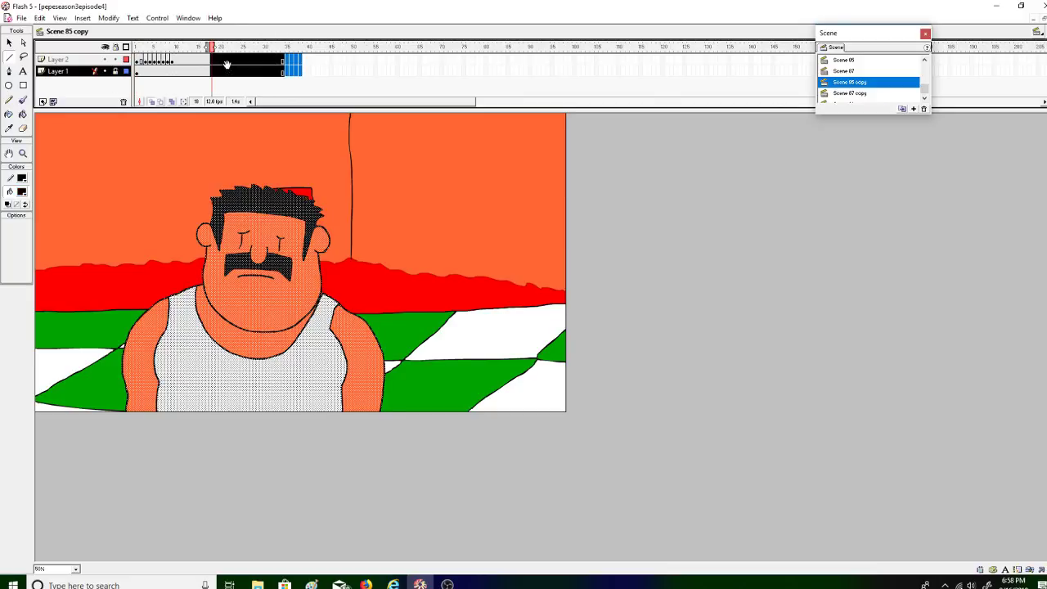
right_click(227, 56)
key(Escape)
click(157, 18)
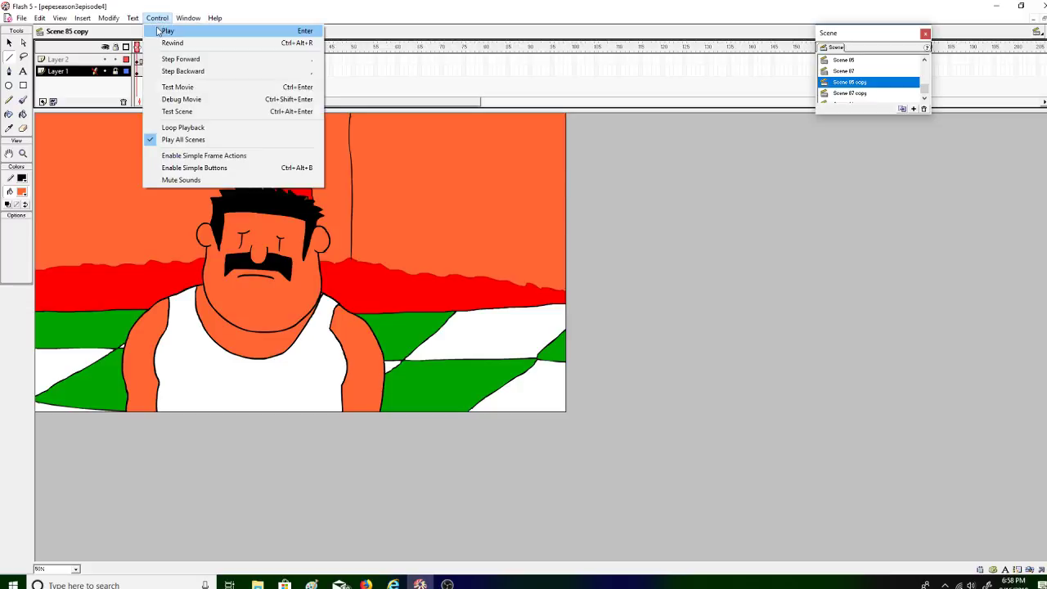
click(171, 31)
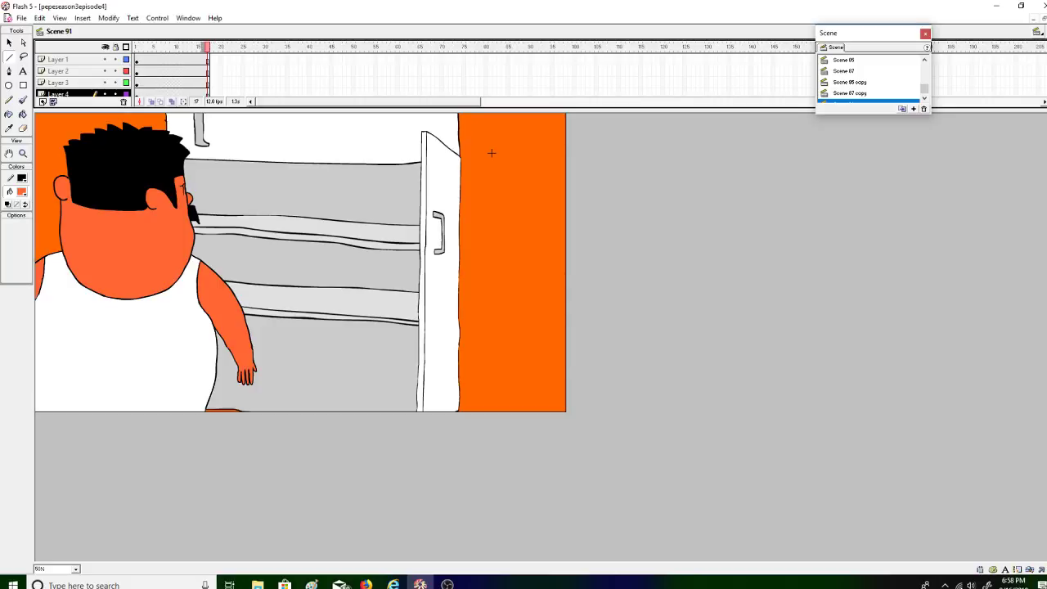
Step: Play the movie from Scene 83 through the last scene to review the refrigerator sequence
click(887, 61)
click(925, 60)
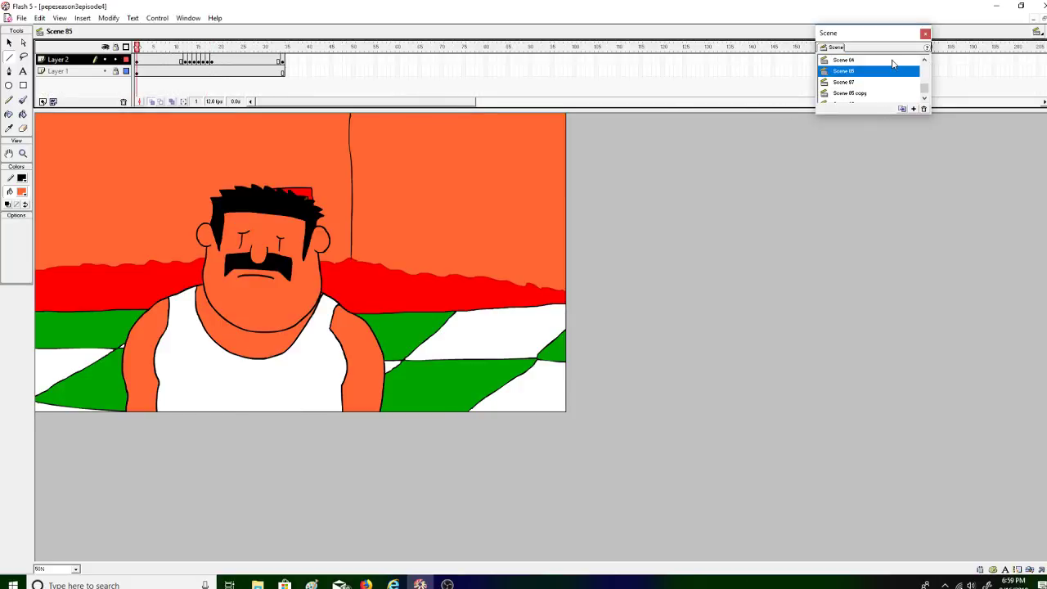
click(892, 62)
click(924, 60)
click(907, 62)
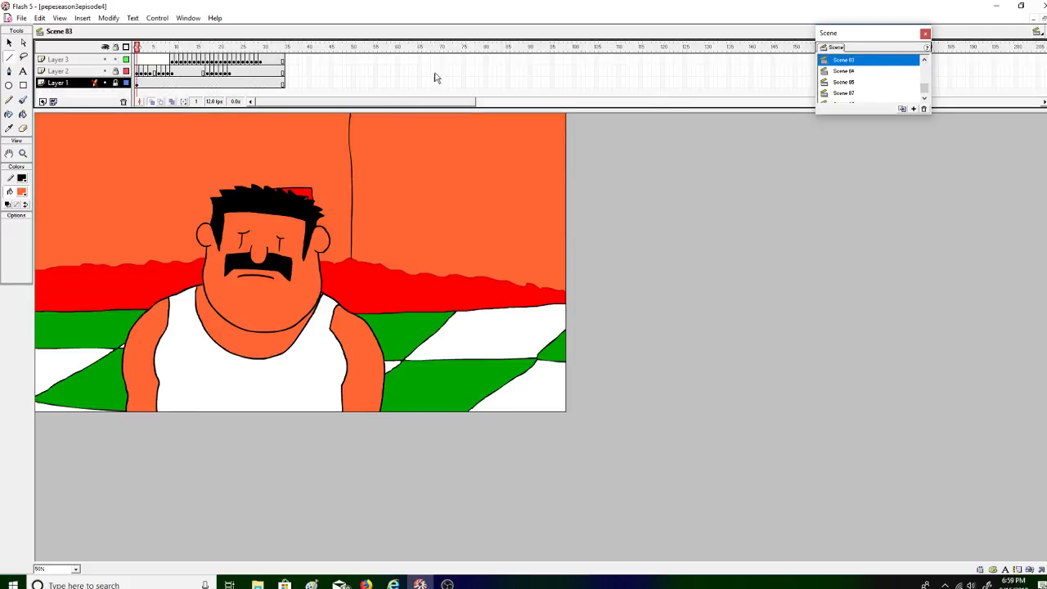
click(157, 18)
click(160, 29)
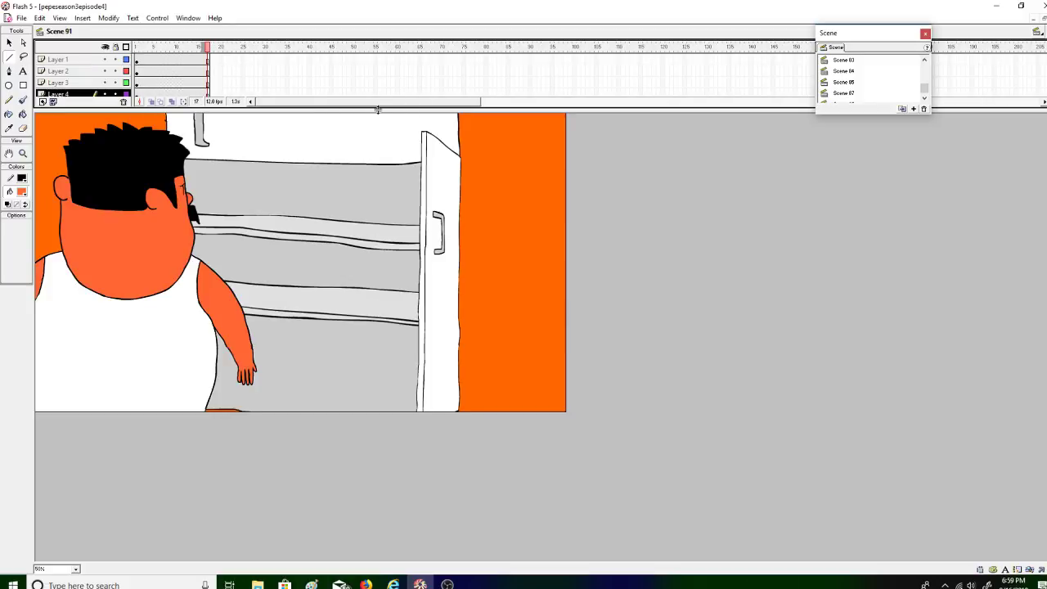
Step: Extend all four layers of Scene 91 to frame 29 and play the scene
click(264, 59)
click(260, 59)
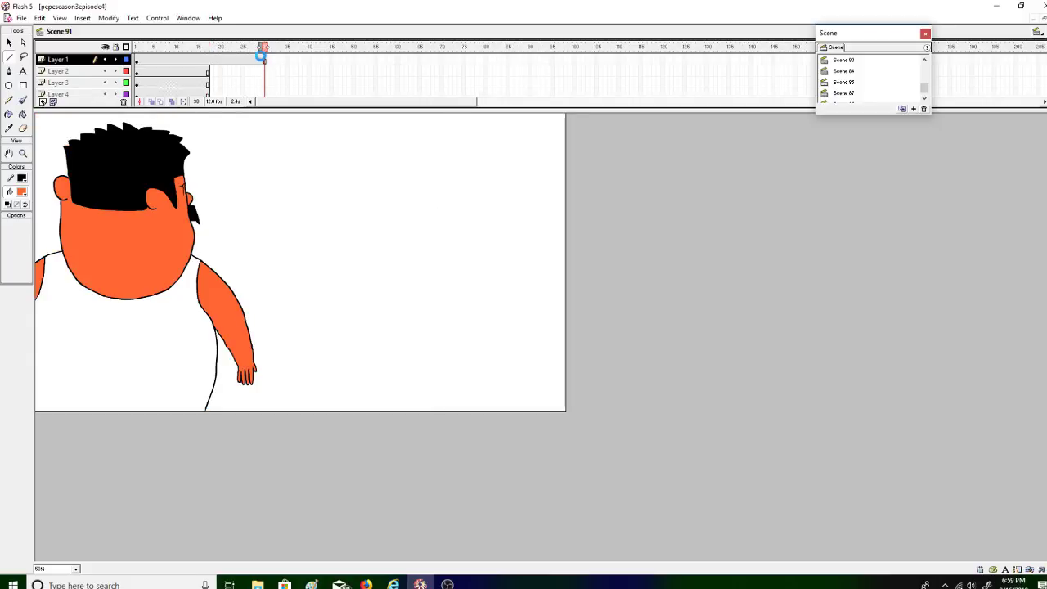
click(260, 71)
key(F5)
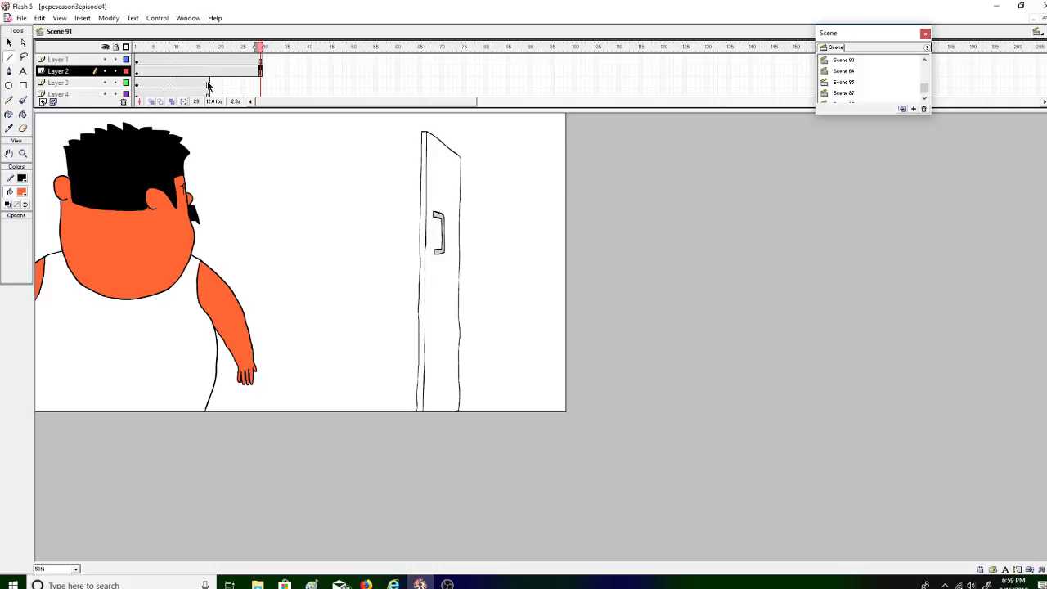
click(257, 82)
key(F5)
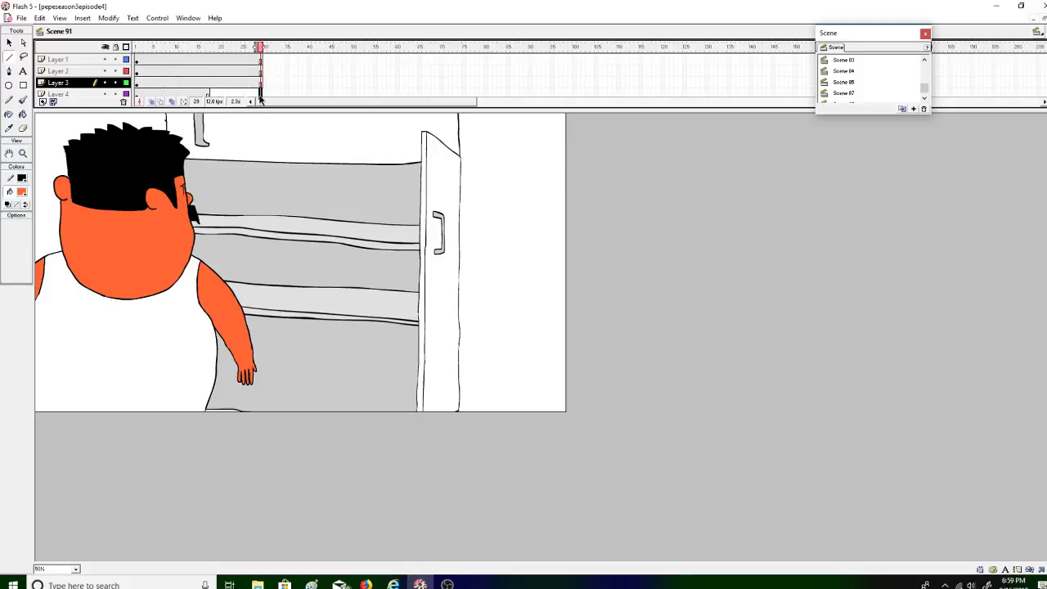
click(260, 94)
key(F5)
key(ctrl+alt+r)
click(157, 18)
click(179, 32)
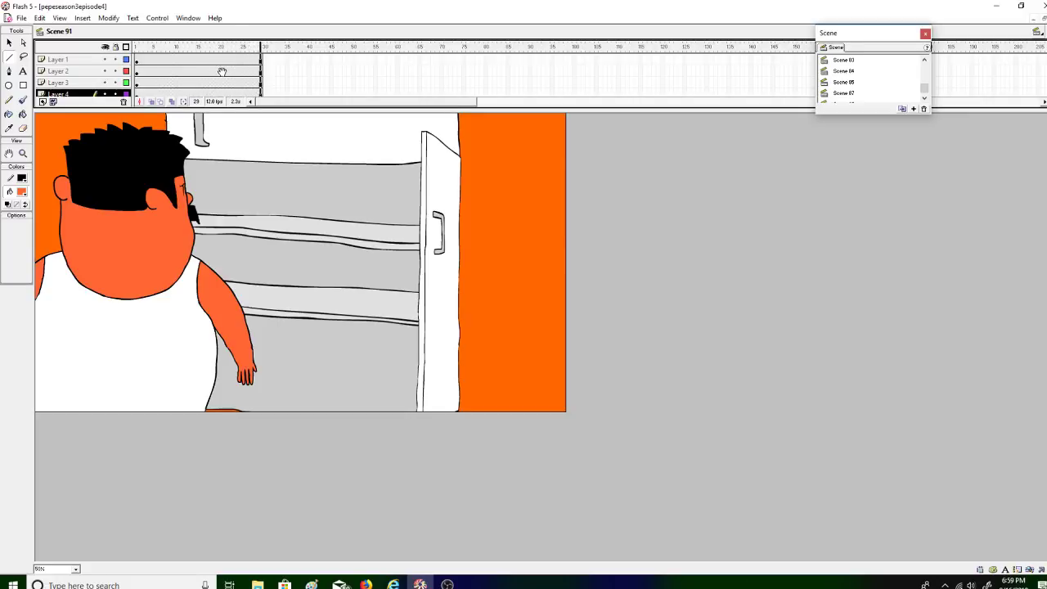
Step: Duplicate Scene 85 copy and place the duplicate at the end of the scene list after Scene 91
click(912, 85)
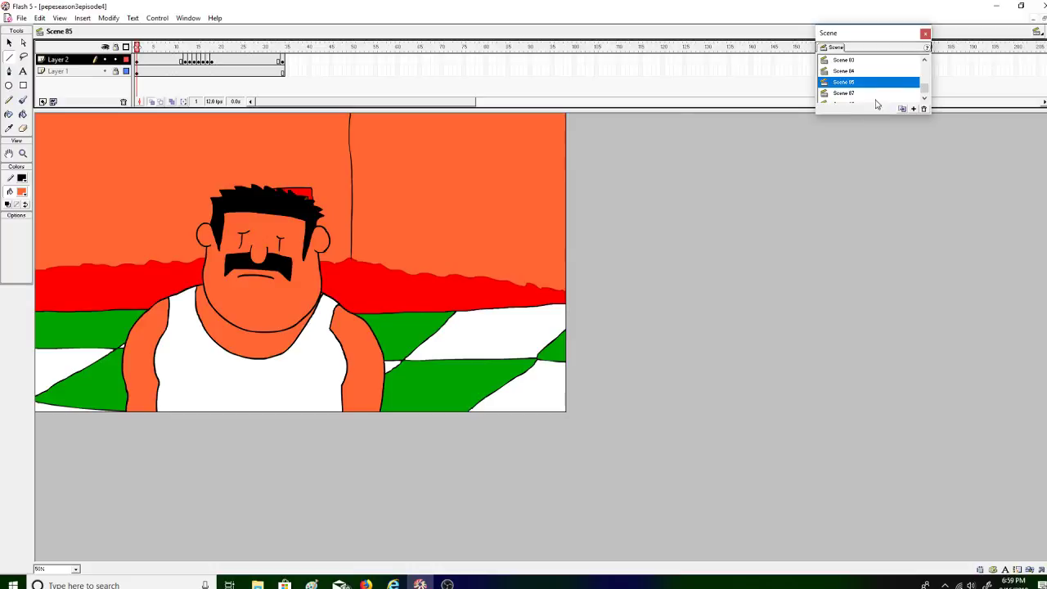
click(917, 93)
scroll(920, 90, down, 2)
click(899, 93)
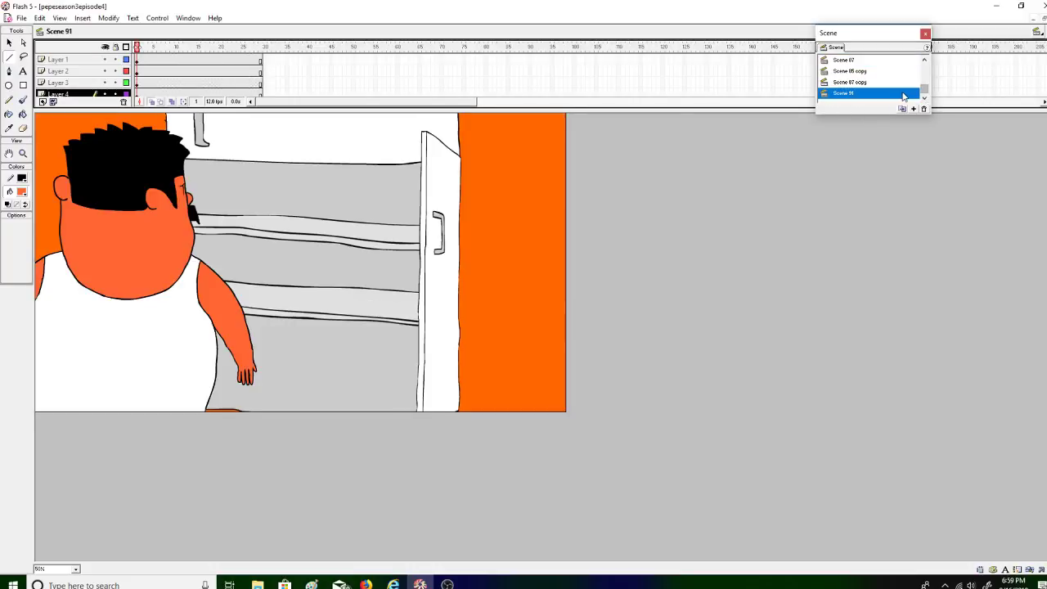
click(897, 83)
click(895, 71)
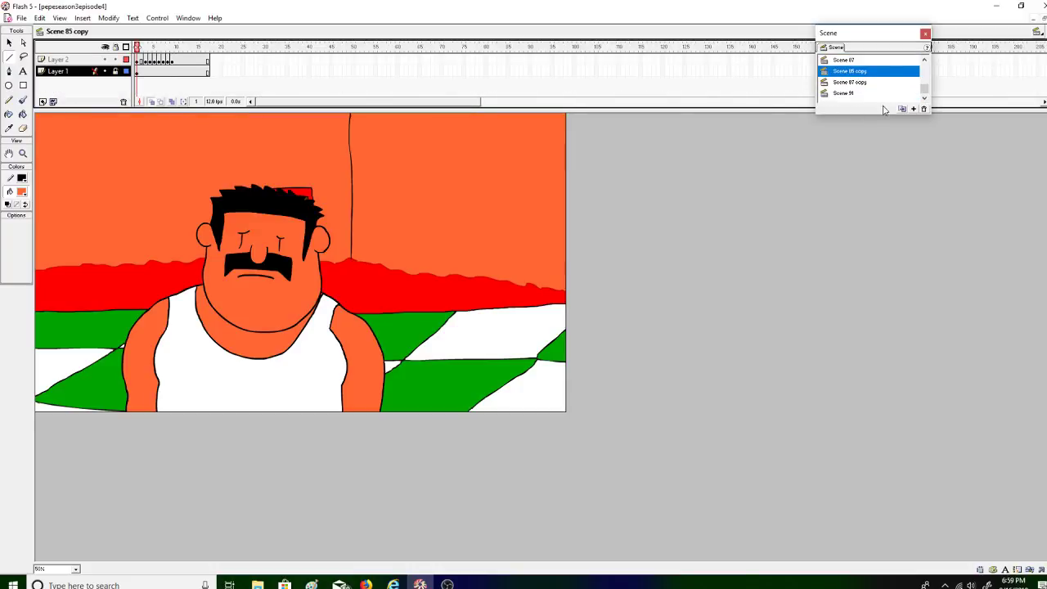
click(900, 110)
drag(882, 82, 885, 111)
click(881, 97)
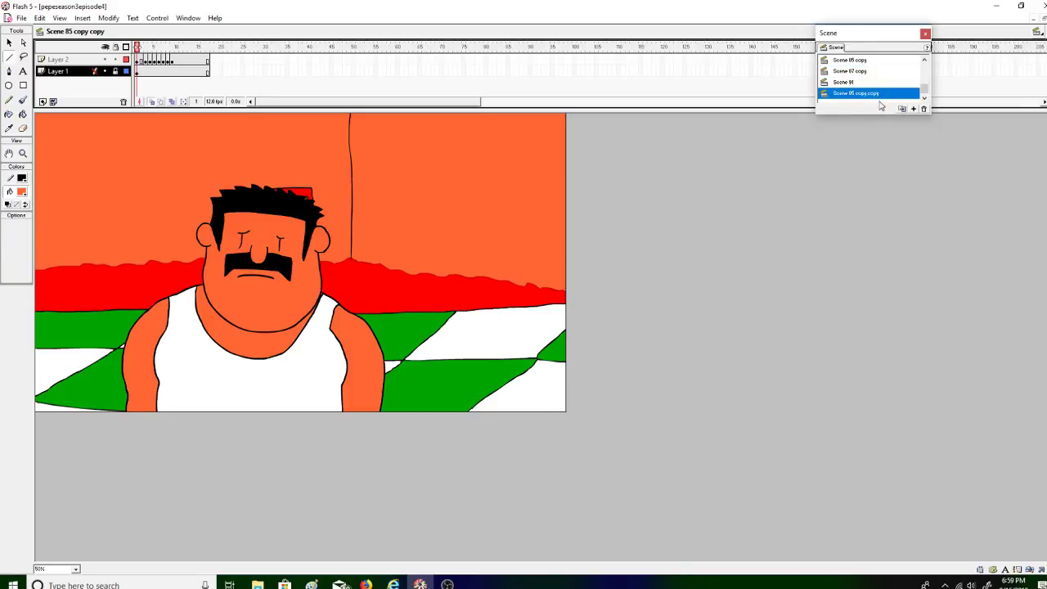
Step: Play Scene 85 copy copy from its first frame
click(156, 17)
click(168, 28)
Step: Duplicate Scene 80 and place the duplicate at the end of the scene list after Scene 85 copy copy
click(925, 59)
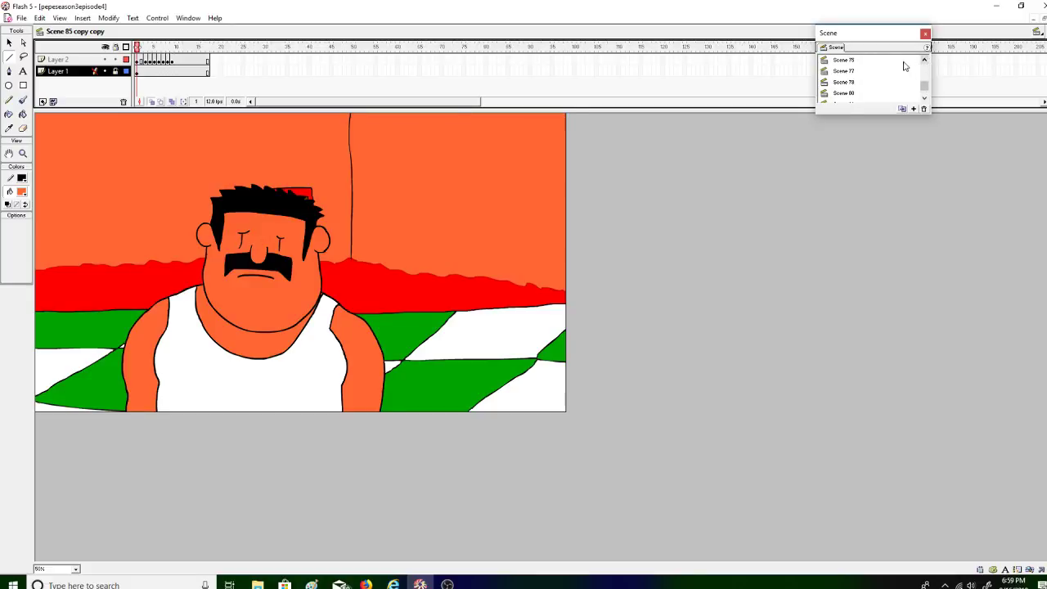
click(906, 63)
click(907, 72)
click(899, 83)
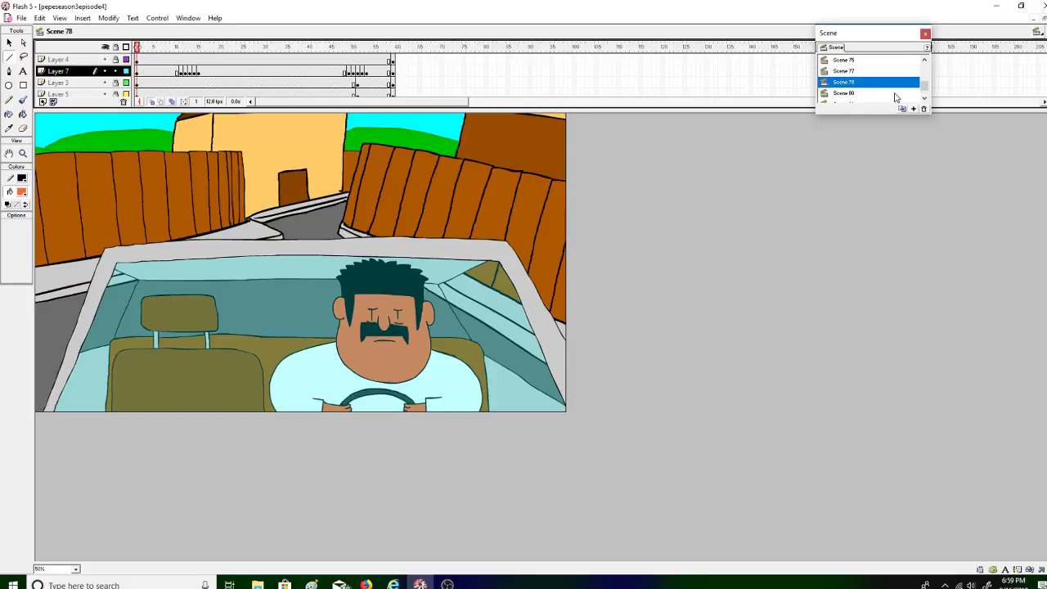
click(896, 94)
click(902, 109)
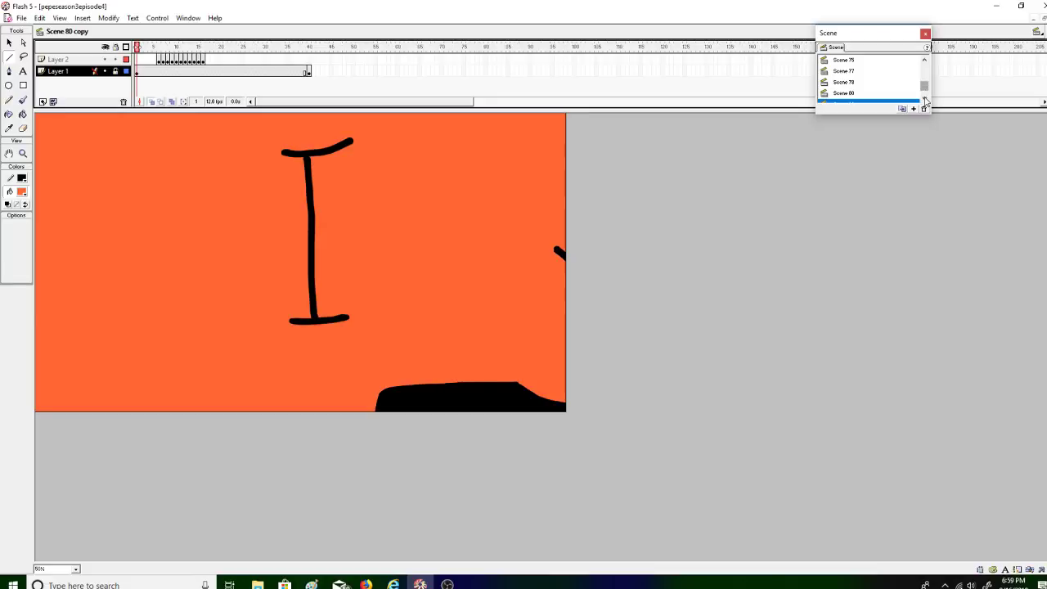
click(925, 99)
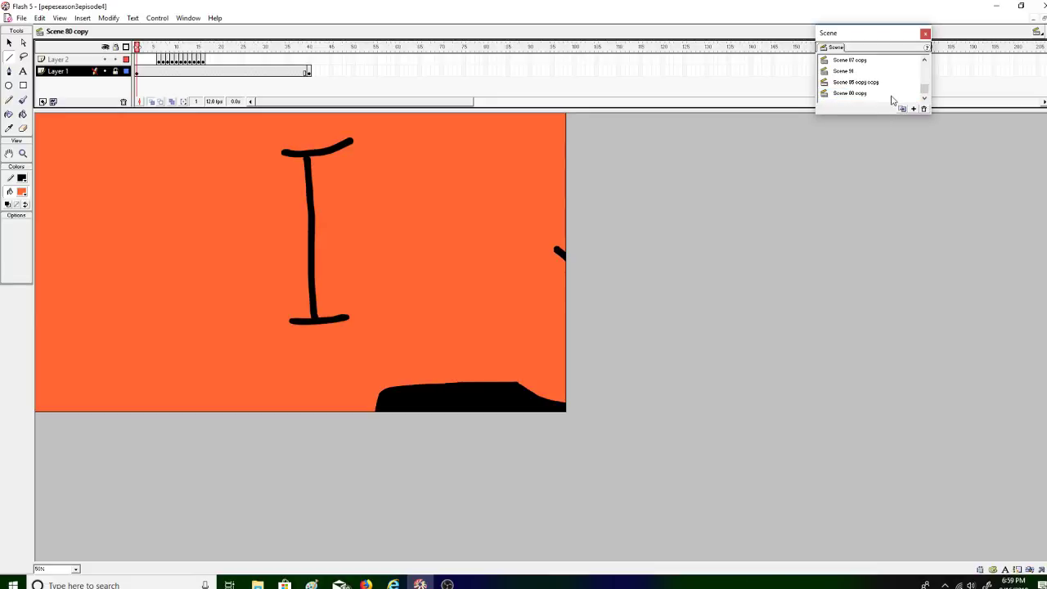
click(893, 82)
click(895, 94)
Step: Play the whole movie from Scene 1 through the last scene to review the episode
drag(923, 90, 921, 82)
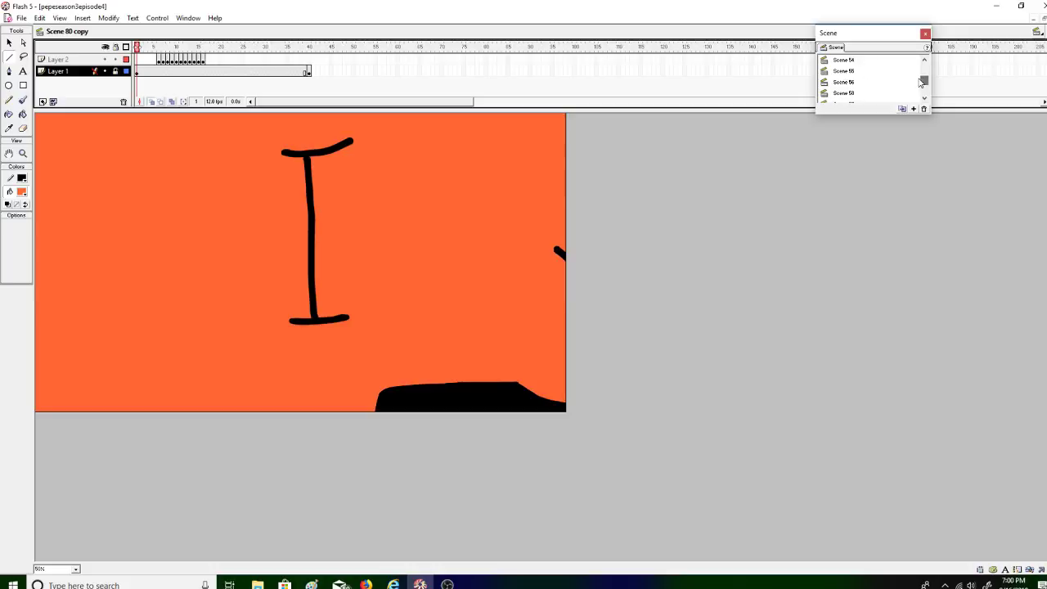
click(873, 59)
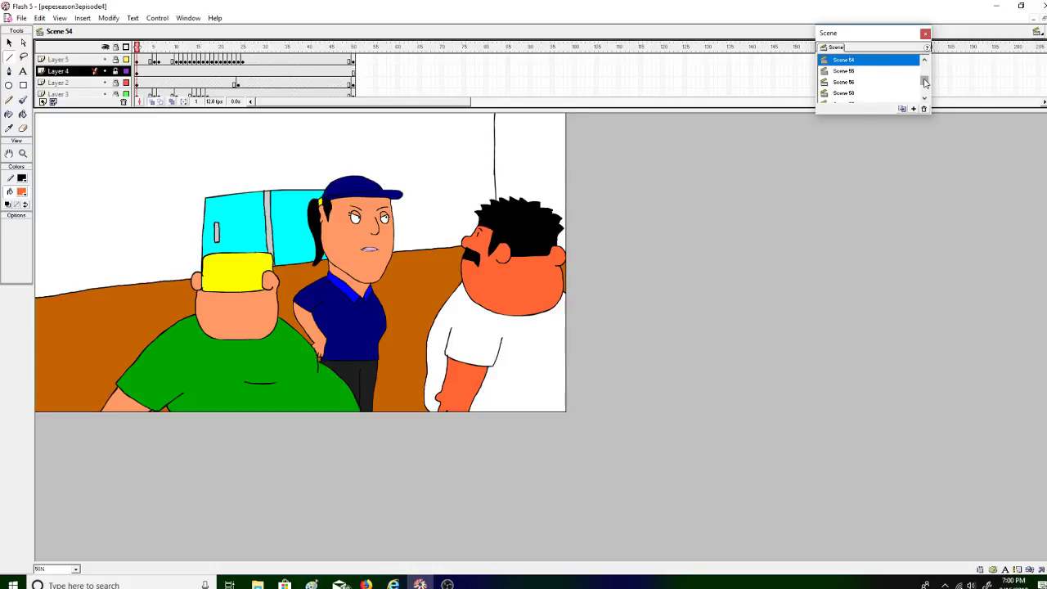
drag(926, 83, 925, 64)
click(913, 60)
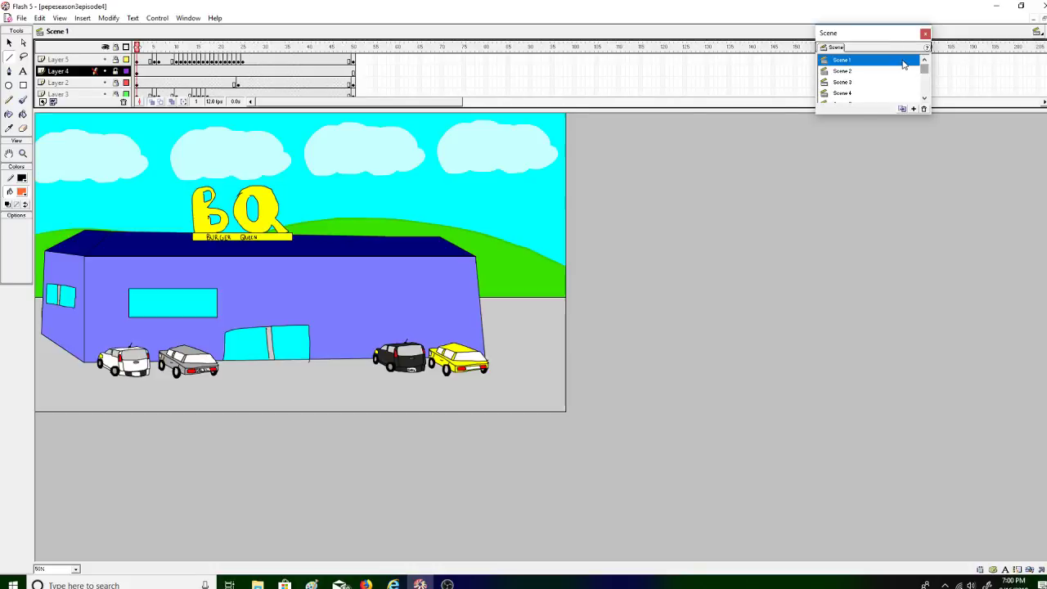
click(157, 18)
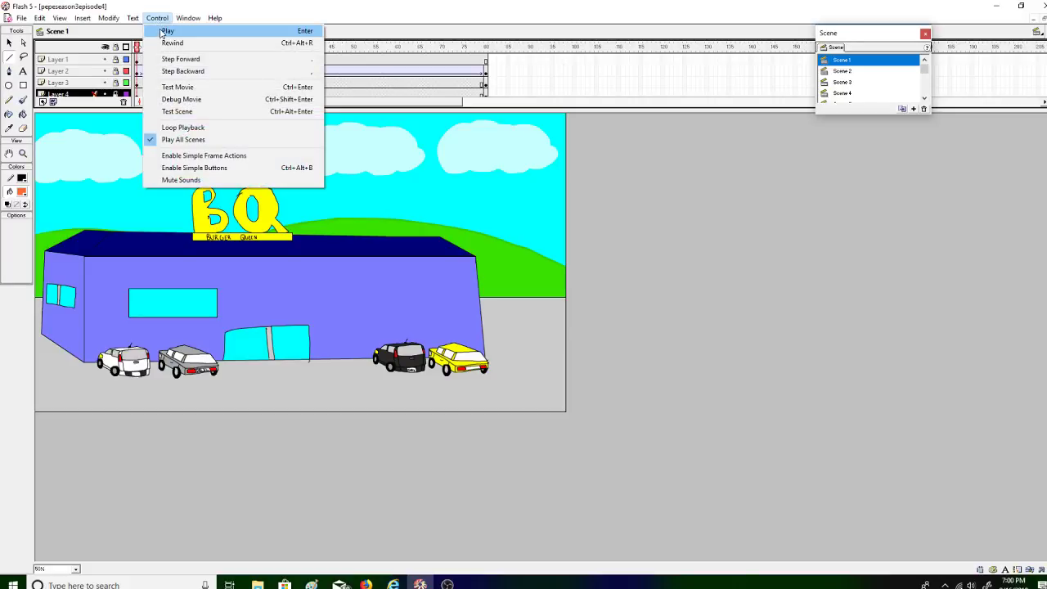
click(166, 31)
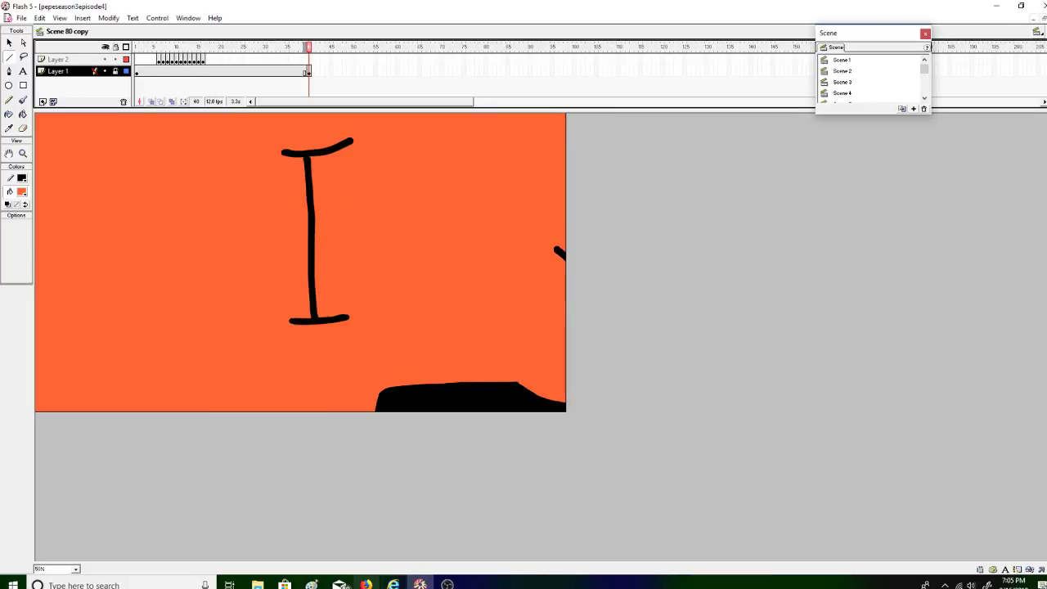
Step: Switch to Firefox, skip the current song on Pandora and bring up the YouTube Live Dashboard
click(366, 584)
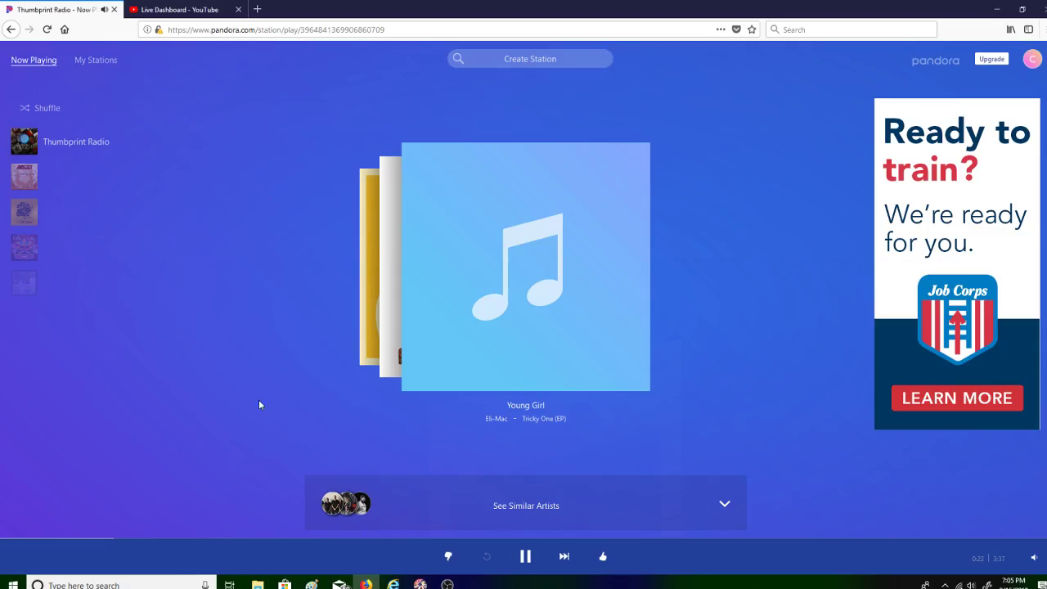
click(565, 558)
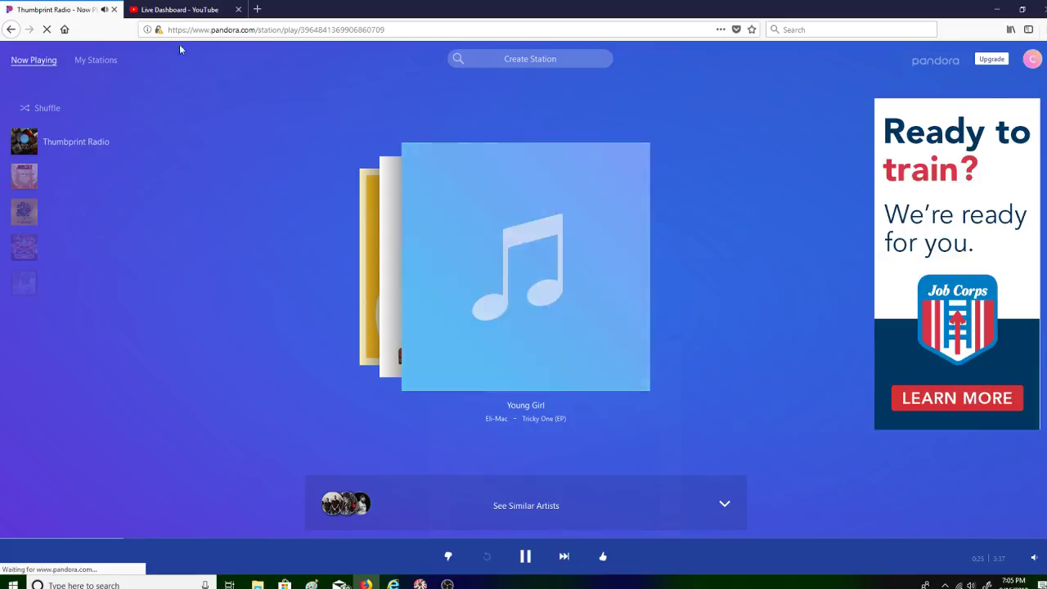
click(185, 9)
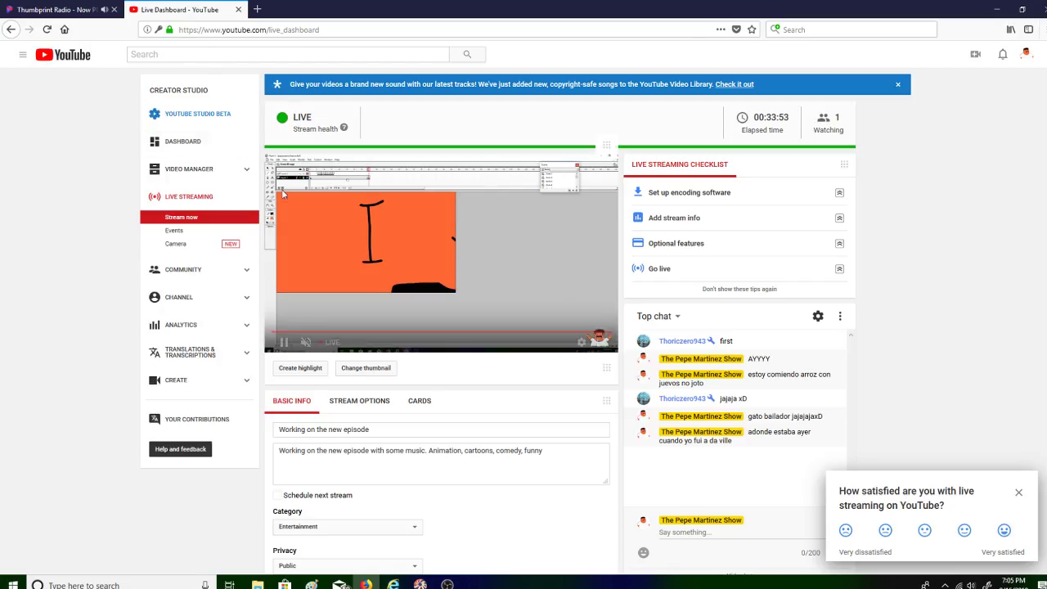